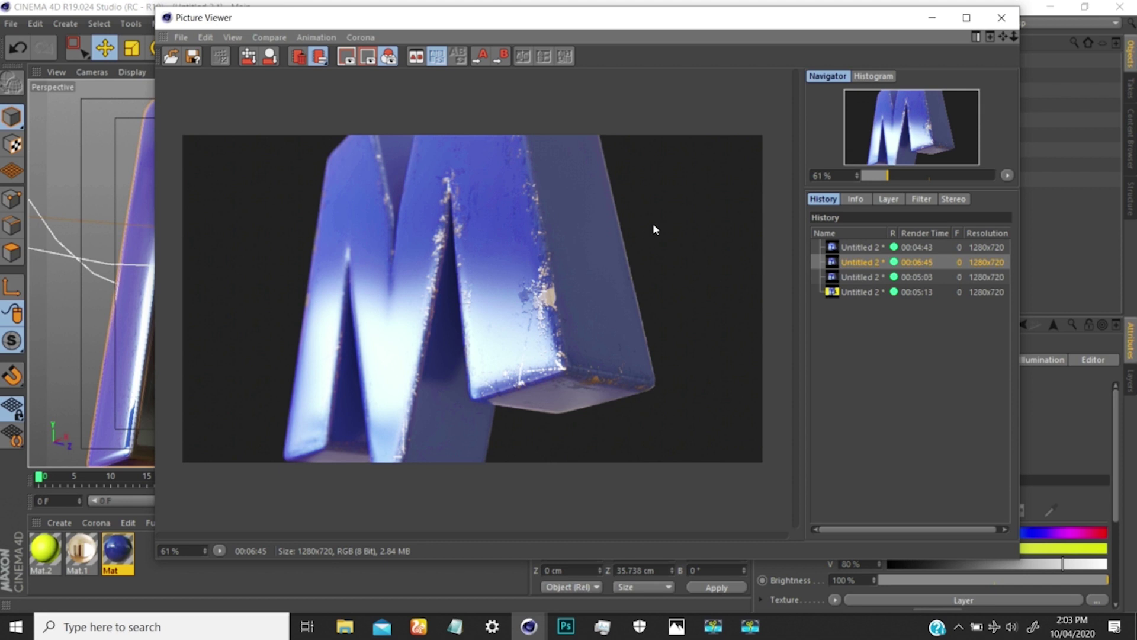
- Leave the scene camera's view and examine the letter M together with its surrounding lights and camera
click(932, 17)
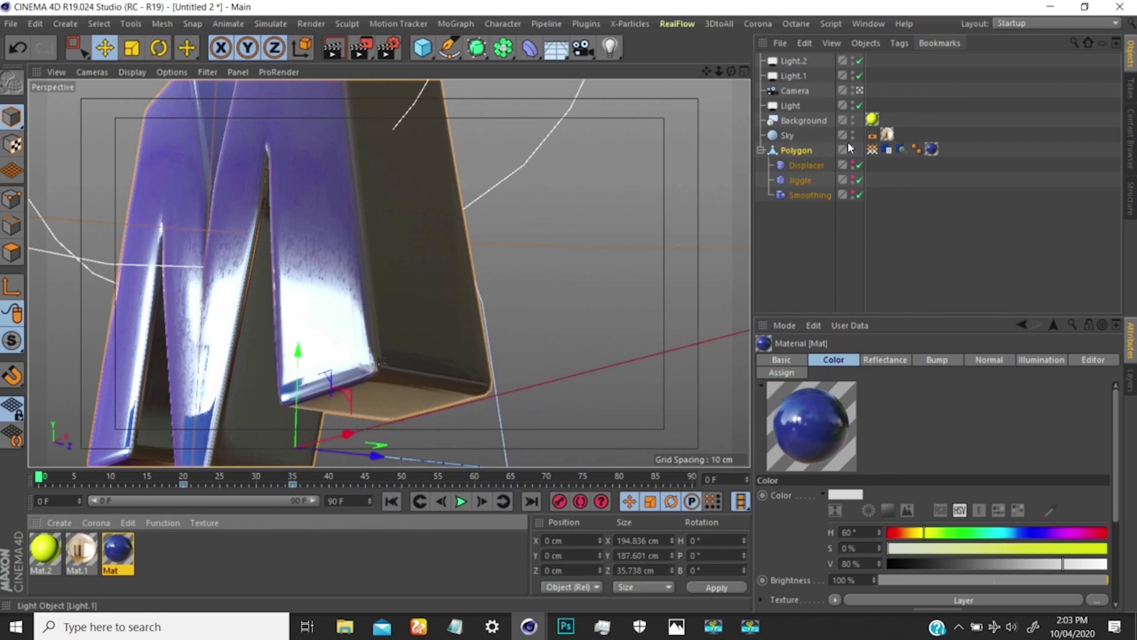
click(859, 91)
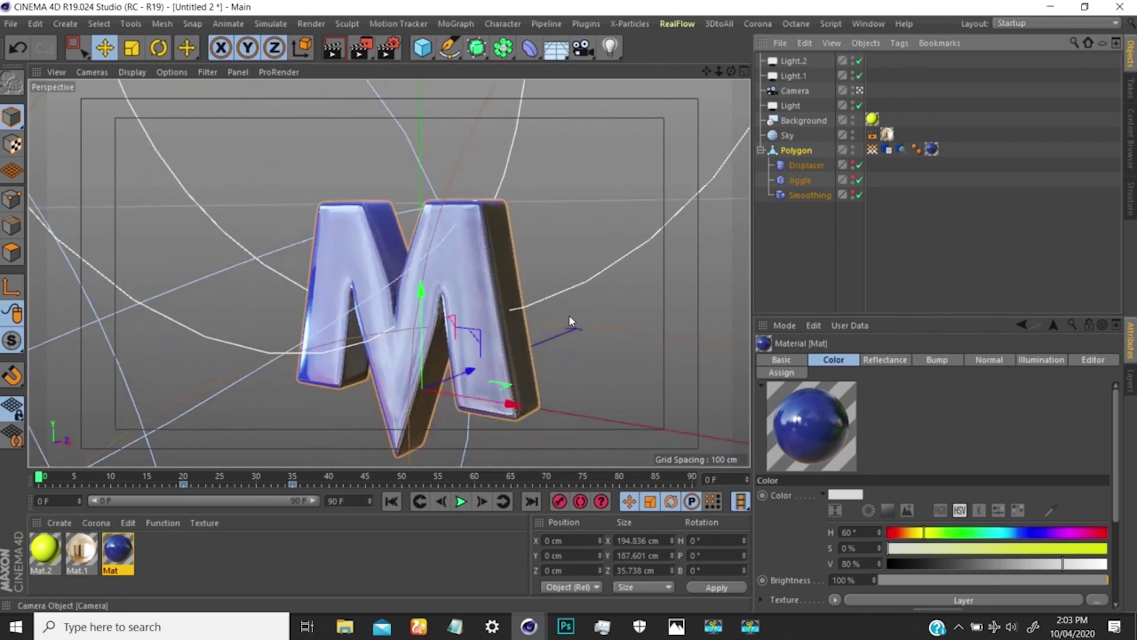
scroll(459, 289, down, 3)
mouse_move(460, 289)
alt+mouse_down()
mouse_move(331, 307)
mouse_move(477, 284)
alt+mouse_up()
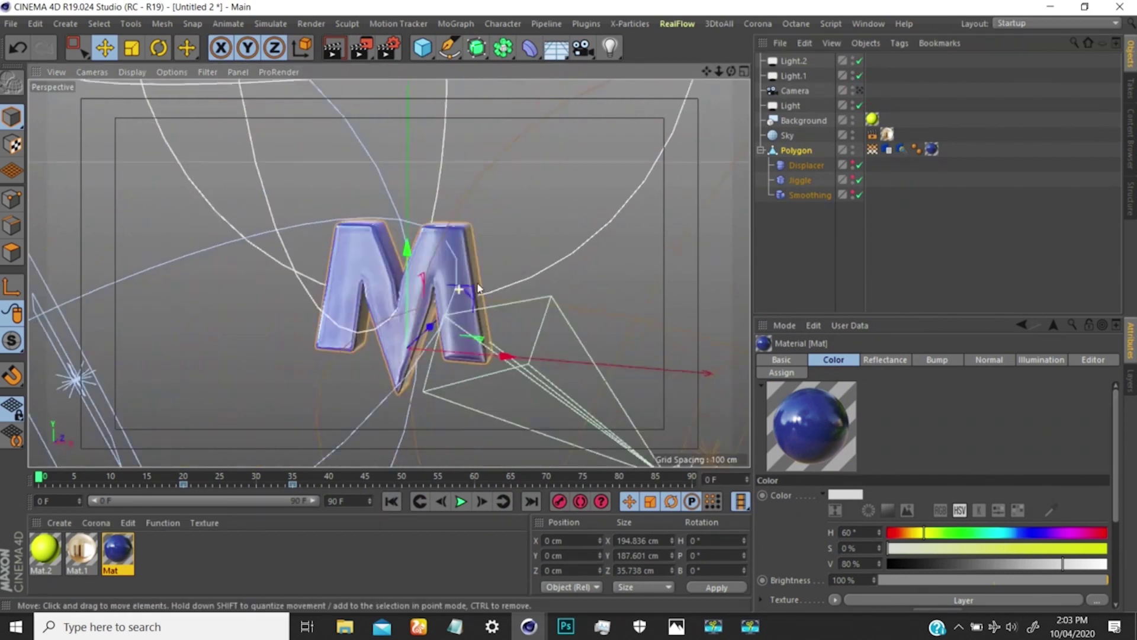
alt+right_drag(442, 236, 478, 155)
mouse_move(487, 270)
alt+mouse_down()
mouse_move(425, 305)
mouse_move(410, 300)
alt+mouse_up()
mouse_move(500, 265)
alt+right_down()
mouse_move(462, 315)
mouse_move(450, 301)
alt+right_up()
alt+drag(450, 300, 566, 201)
scroll(424, 312, down, 2)
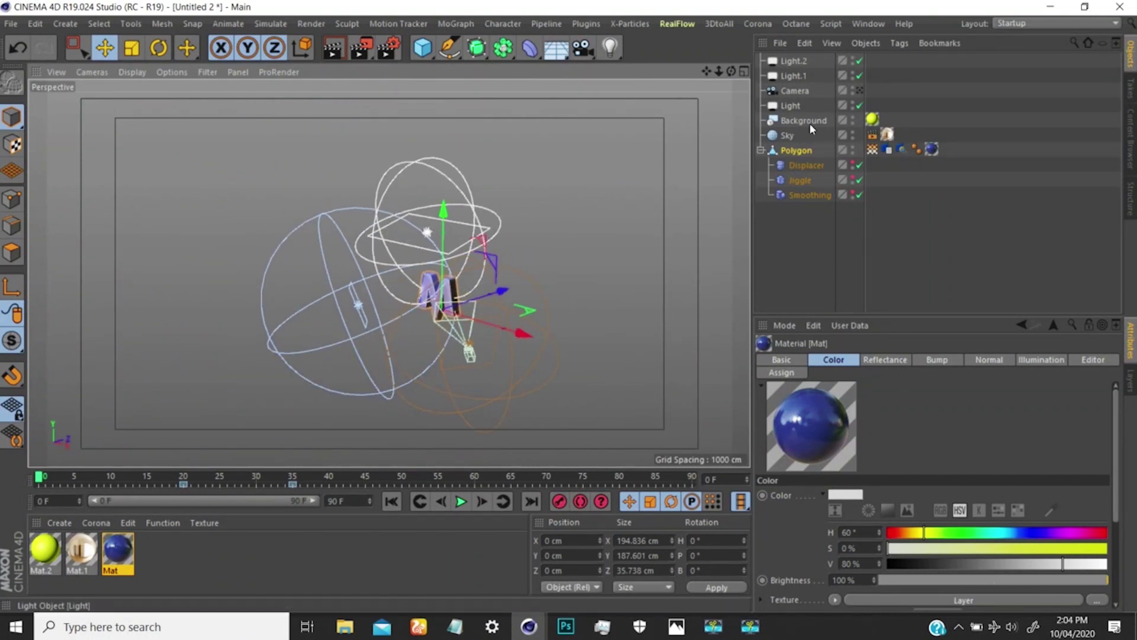
click(789, 135)
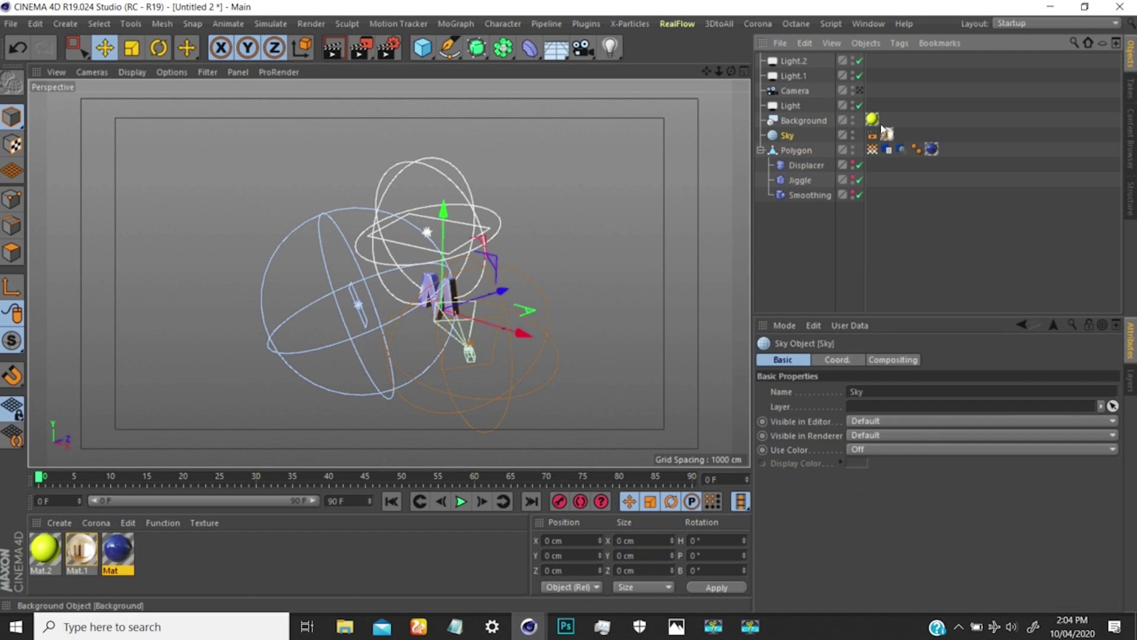
scroll(452, 312, up, 8)
alt+middle_drag(424, 281, 460, 292)
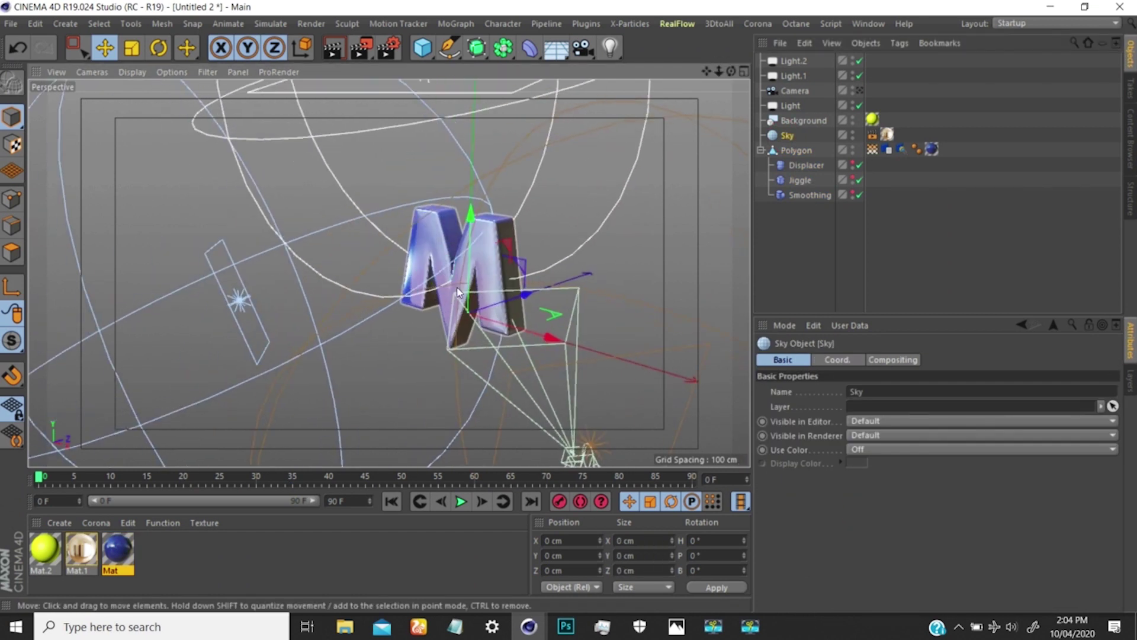
alt+drag(460, 293, 483, 270)
alt+middle_drag(504, 275, 482, 276)
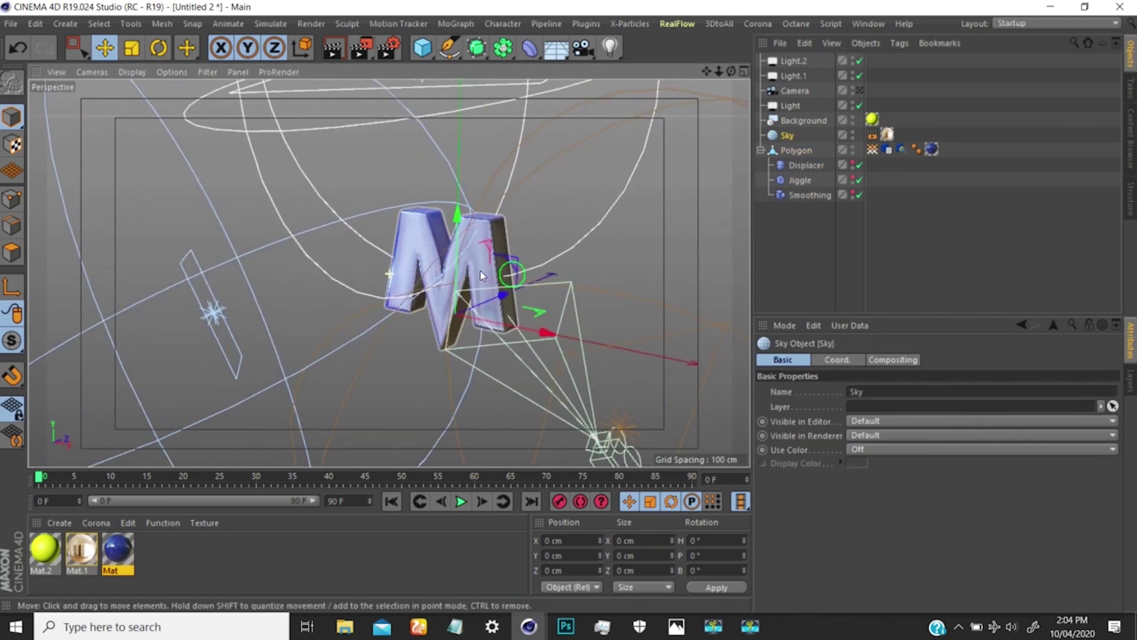
- Compare the finished dark-background and yellow-background renders of the letter M in the Picture Viewer history
mouse_move(529, 626)
click(580, 560)
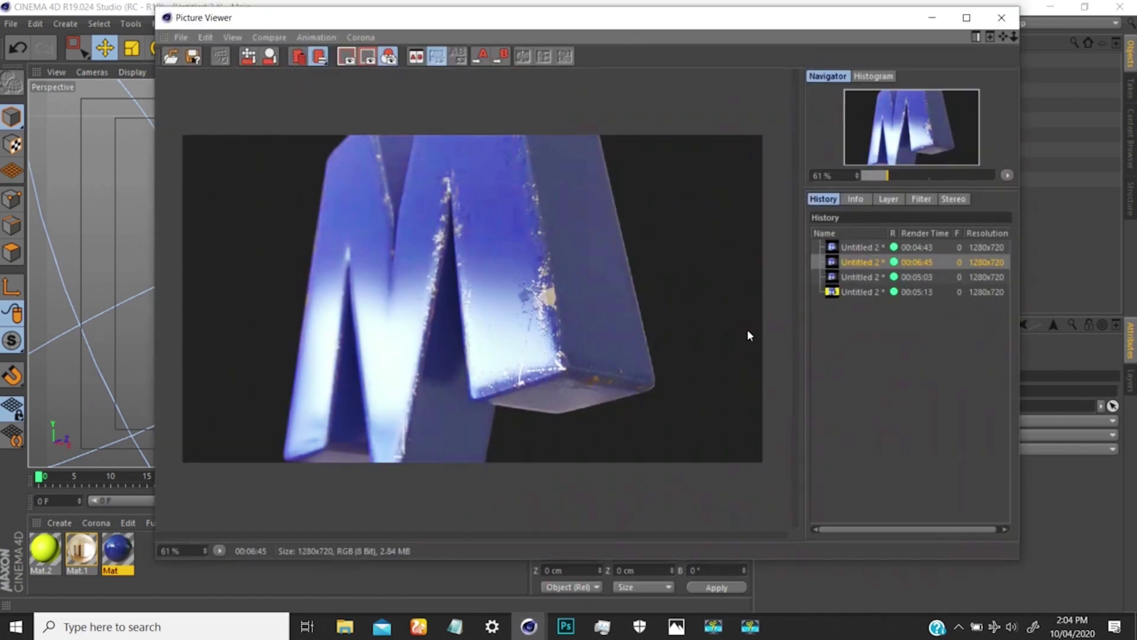
click(849, 291)
click(855, 276)
click(856, 292)
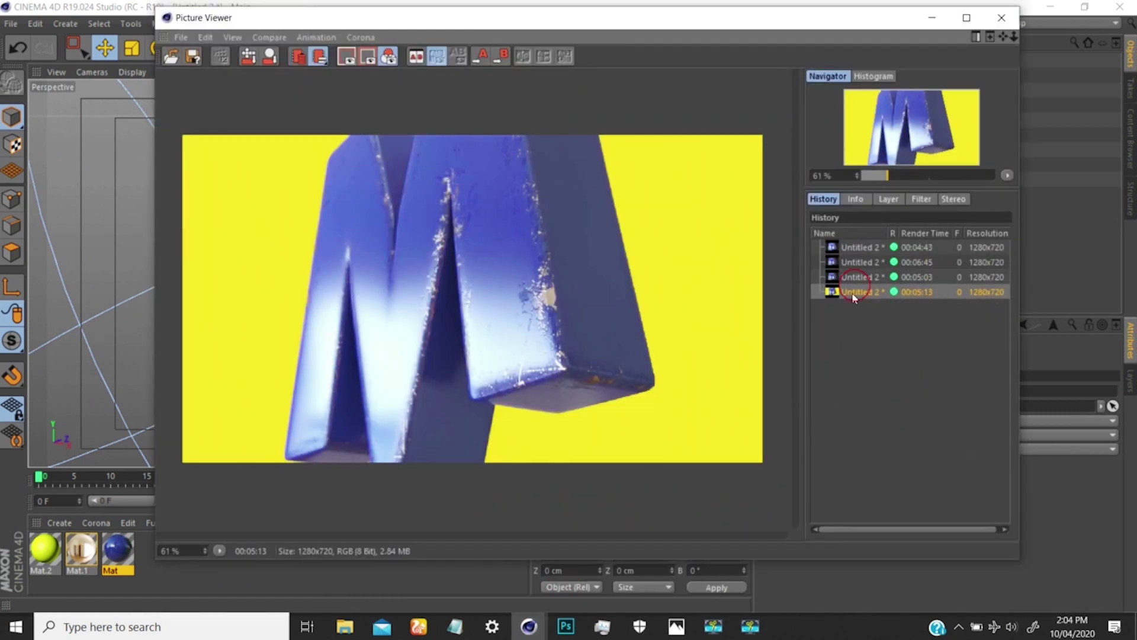
click(856, 276)
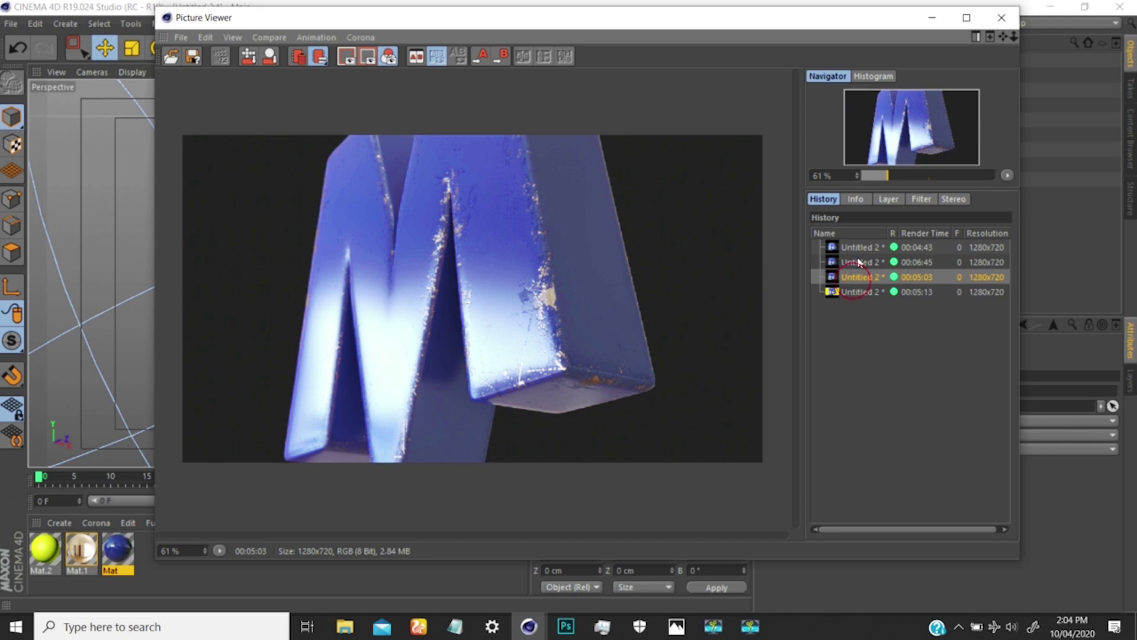
click(860, 292)
click(857, 276)
click(857, 291)
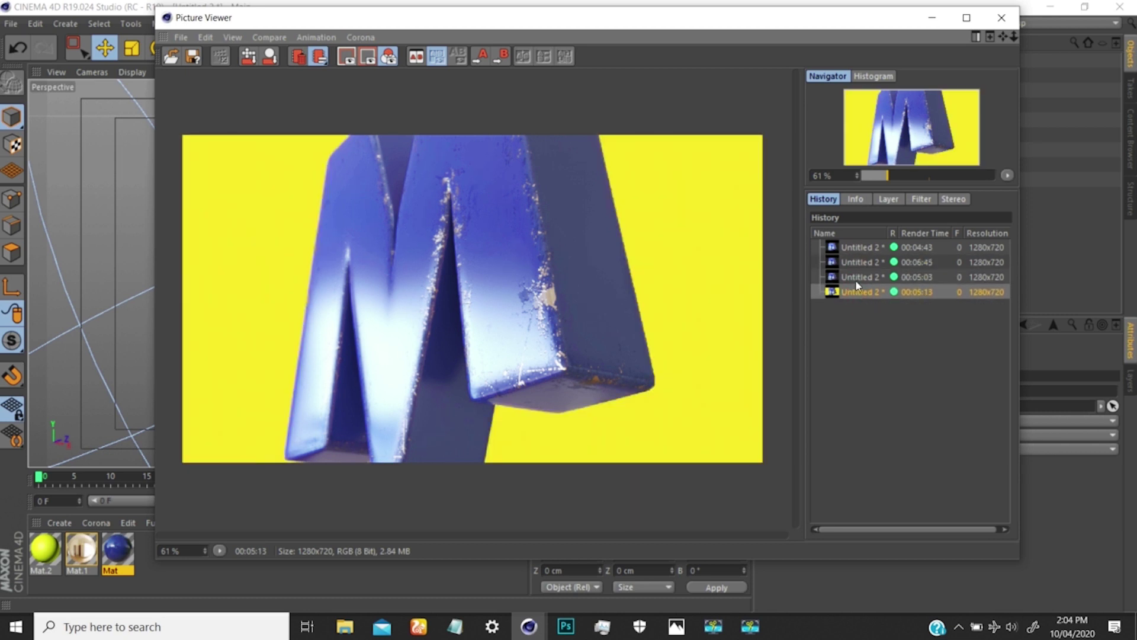
click(857, 276)
click(858, 260)
click(856, 291)
click(857, 276)
click(932, 18)
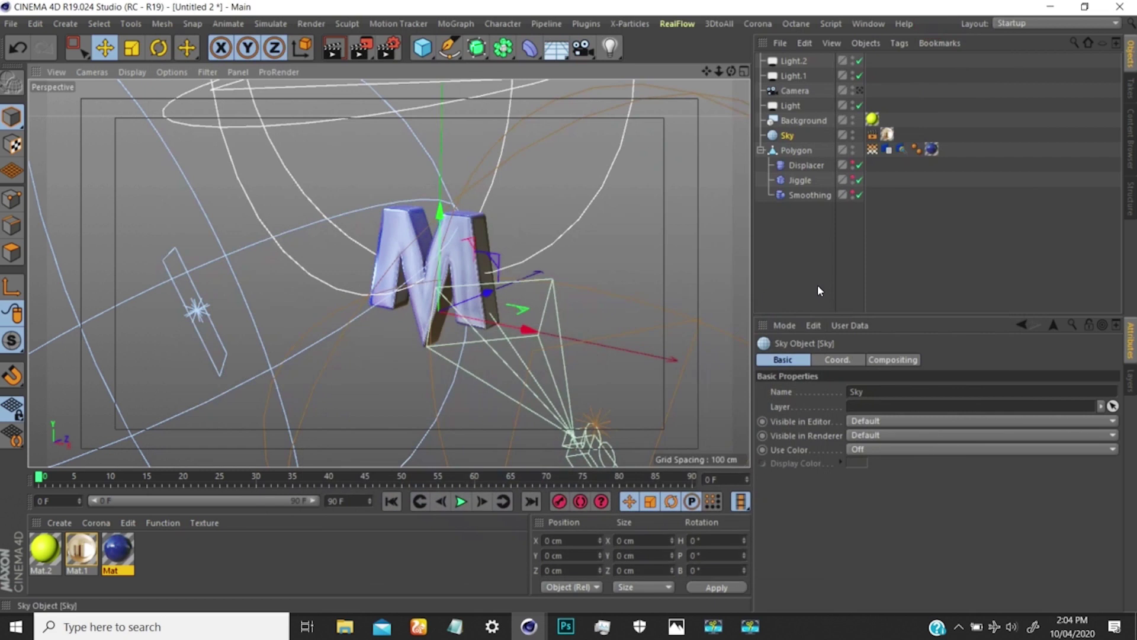
- Create a new default material, replace the blue material on the Polygon object with it, and look through the scene camera again
alt+drag(487, 270, 472, 263)
alt+right_drag(477, 259, 521, 204)
alt+middle_drag(456, 249, 439, 291)
alt+drag(438, 299, 475, 265)
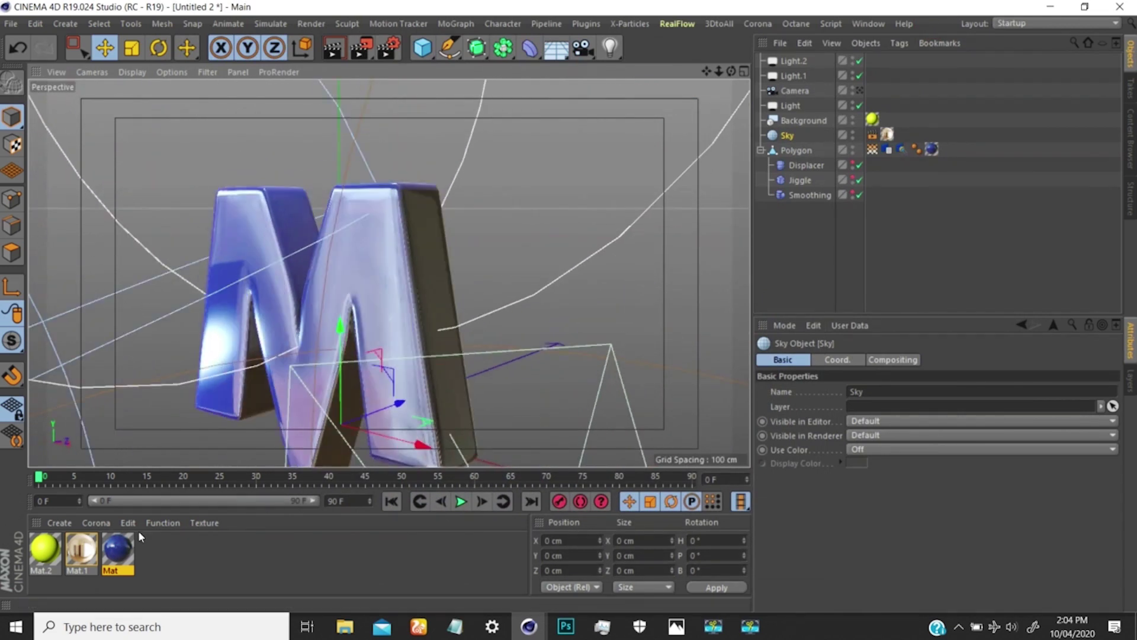
click(174, 548)
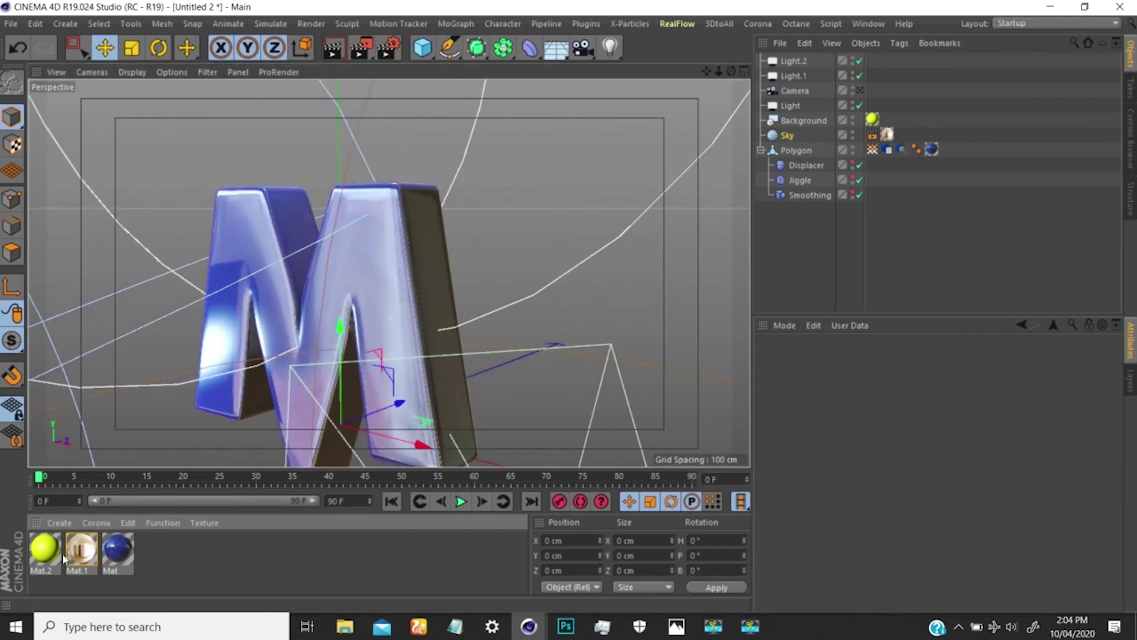
double_click(154, 552)
drag(48, 548, 932, 150)
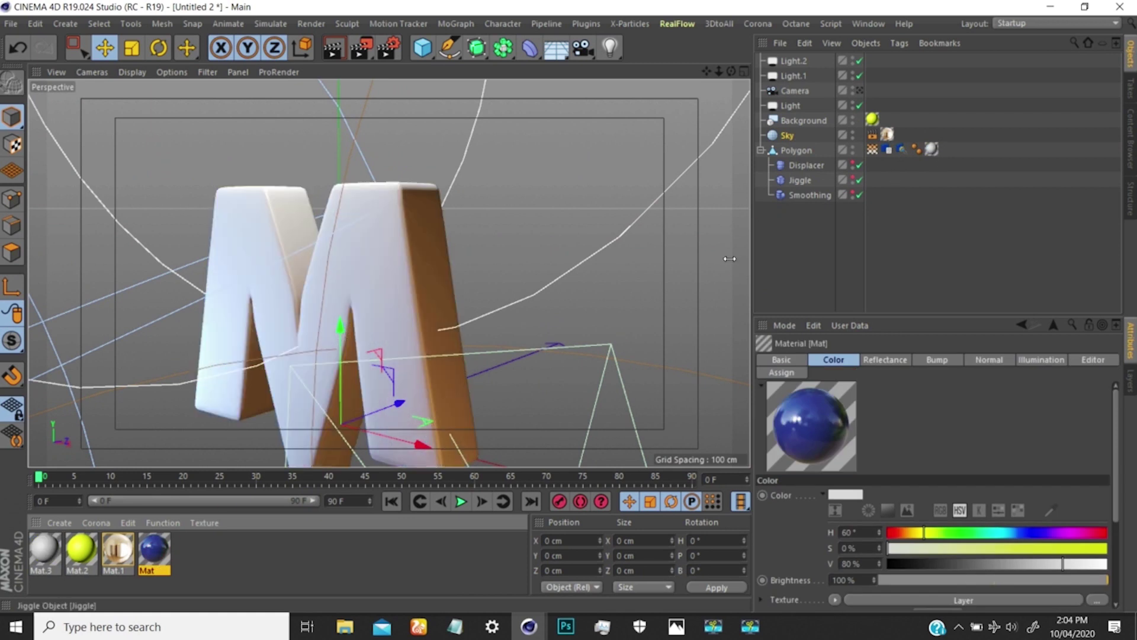
alt+drag(389, 272, 388, 312)
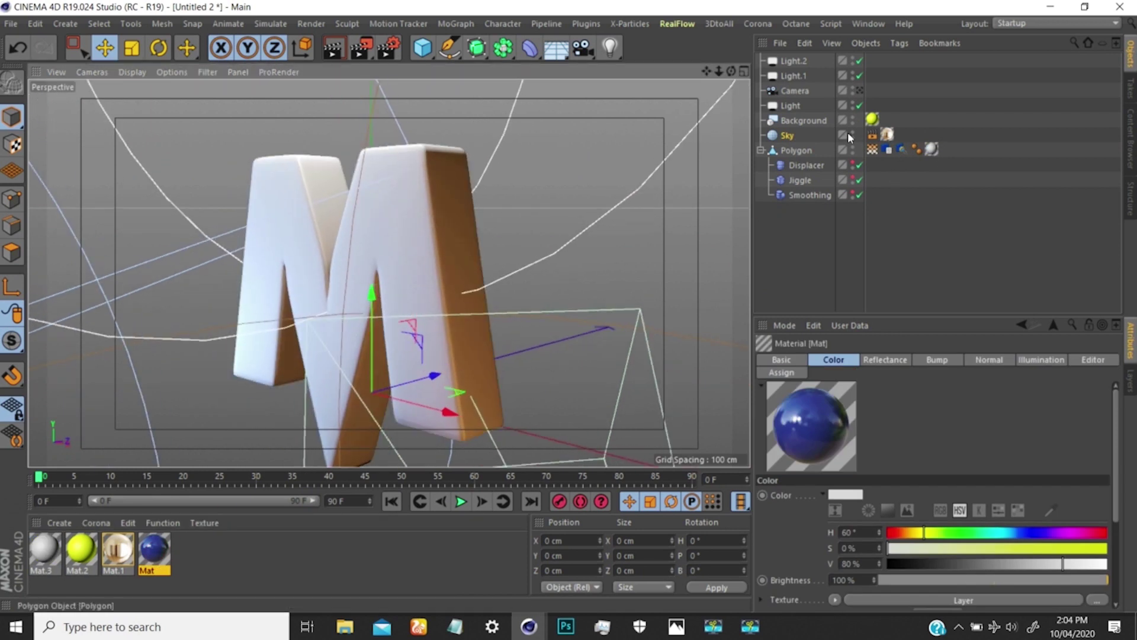
click(860, 90)
- Turn off Ambient Occlusion in the render settings while keeping Global Illumination enabled
click(393, 57)
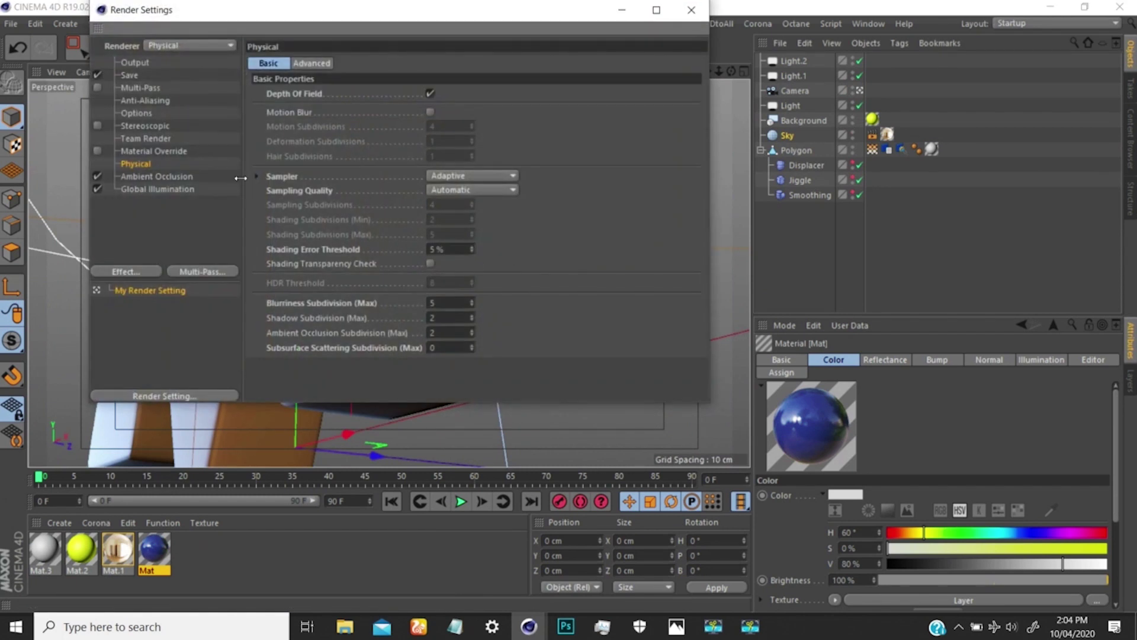
click(99, 177)
click(98, 189)
click(143, 189)
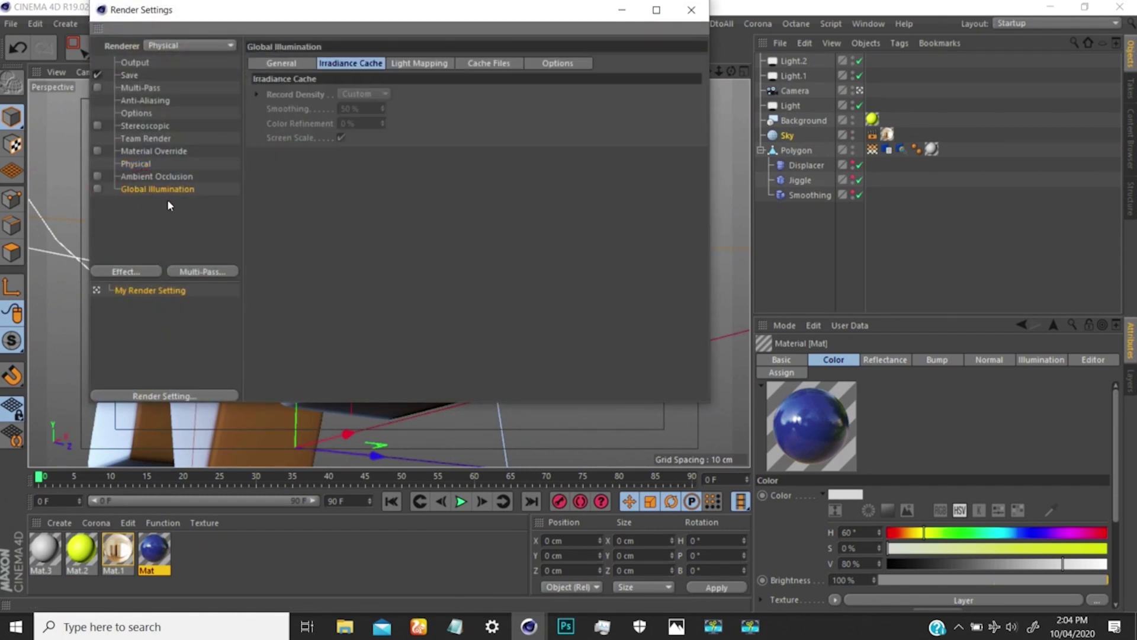
click(99, 189)
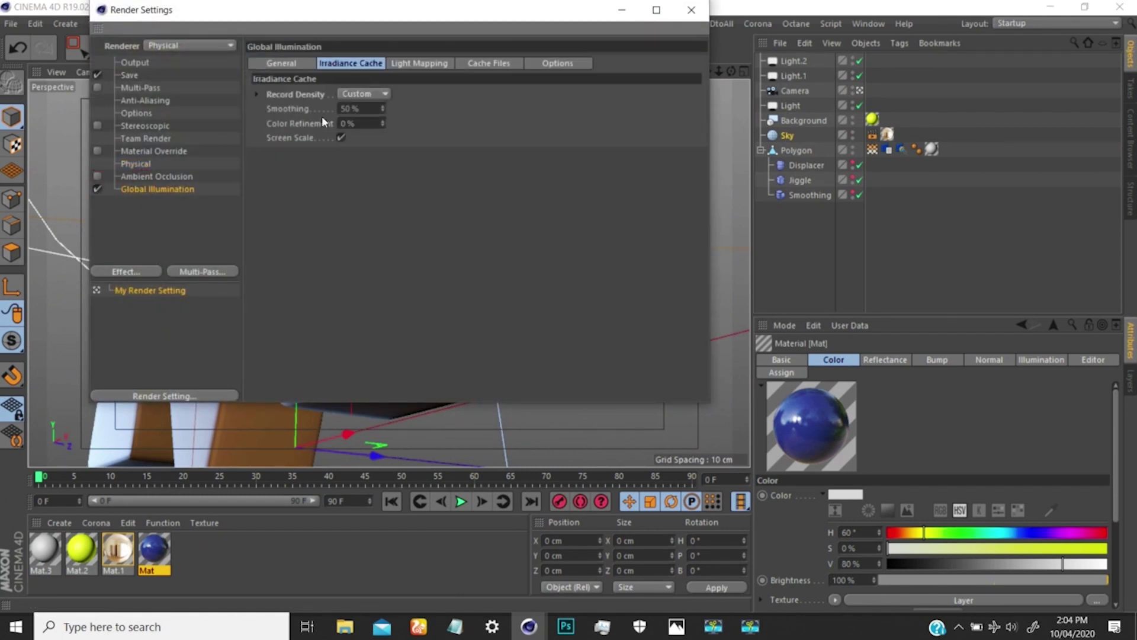
- Set both the primary and secondary Global Illumination methods to Quasi-Monte Carlo (QMC)
click(281, 63)
click(404, 113)
click(402, 127)
click(400, 128)
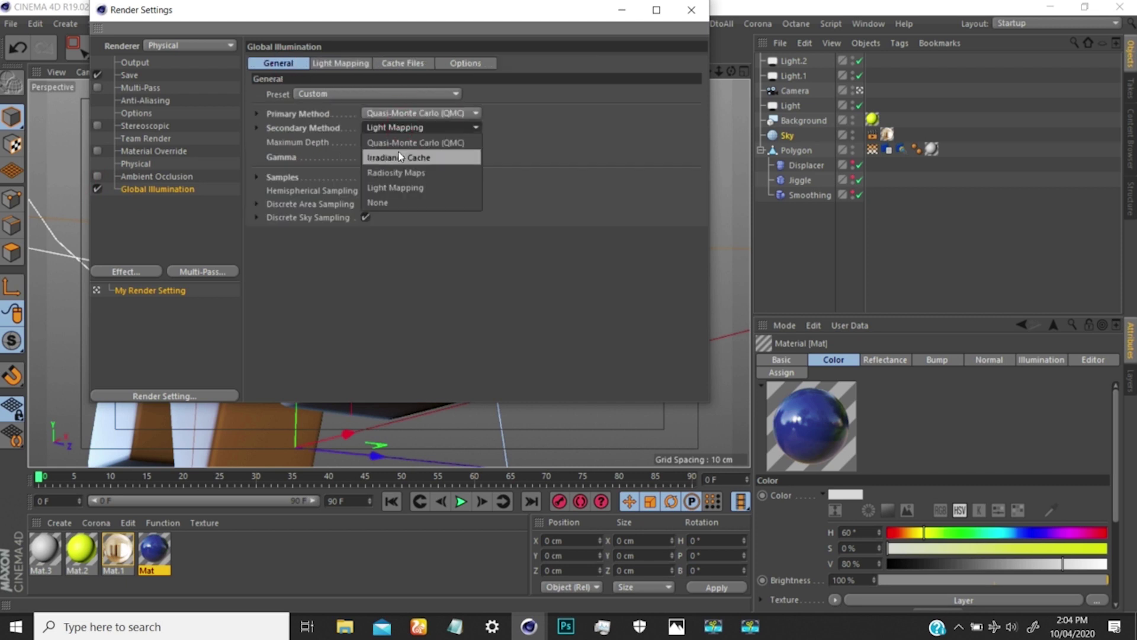
click(399, 143)
click(396, 176)
click(492, 130)
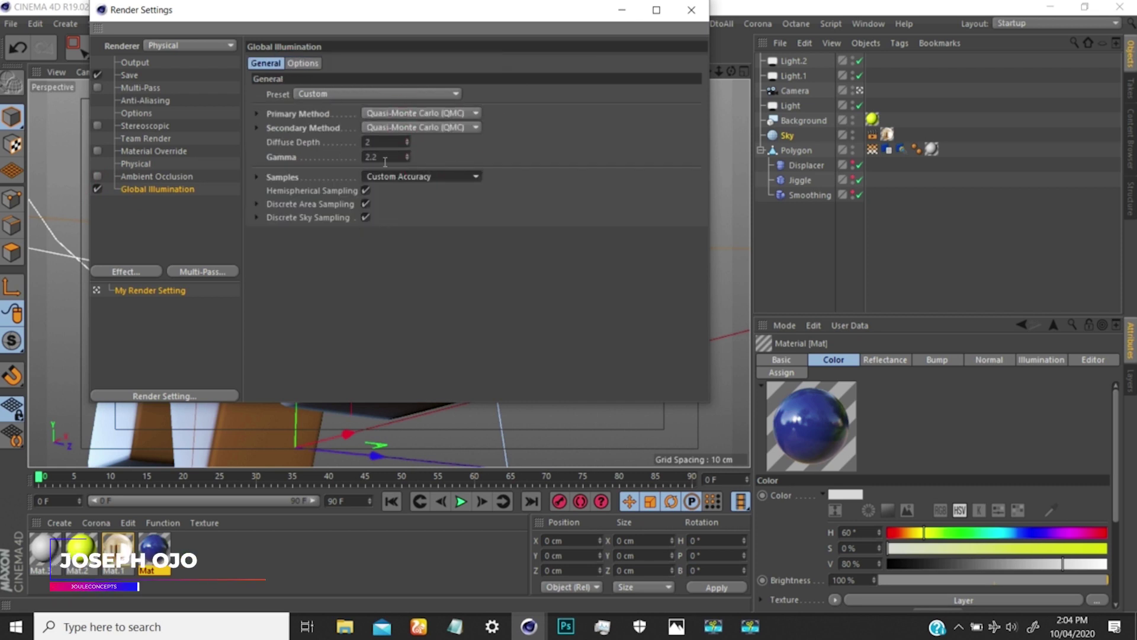
- Configure the Physical renderer with a Fixed sampler, 2 sampling subdivisions and Low sampling quality
click(137, 165)
click(444, 177)
click(445, 190)
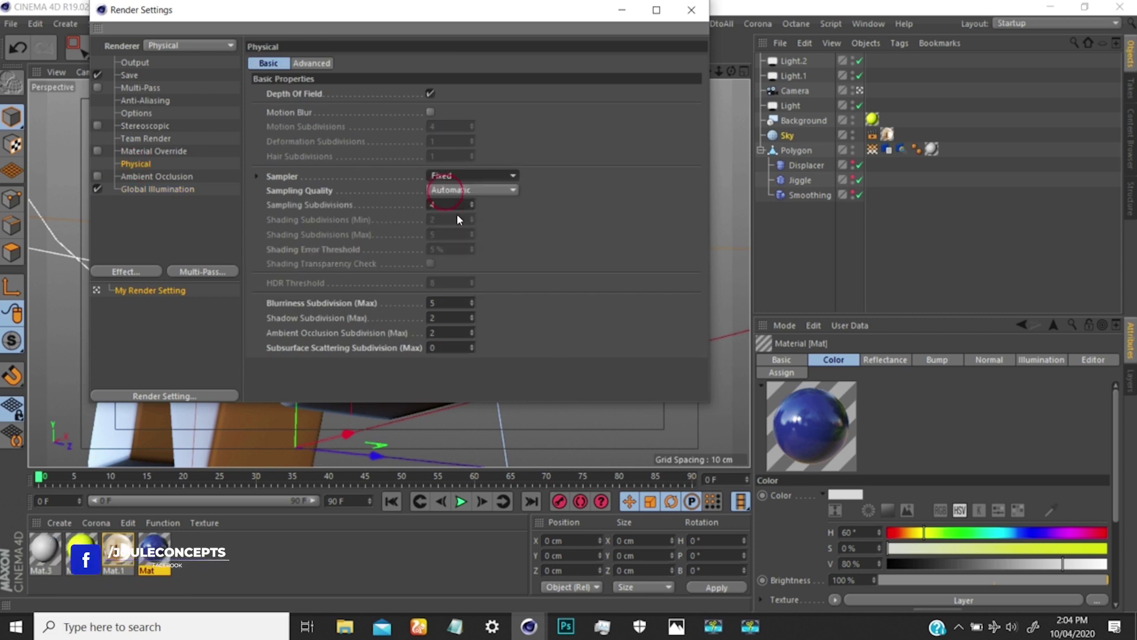
double_click(446, 205)
text(2)
key(Return)
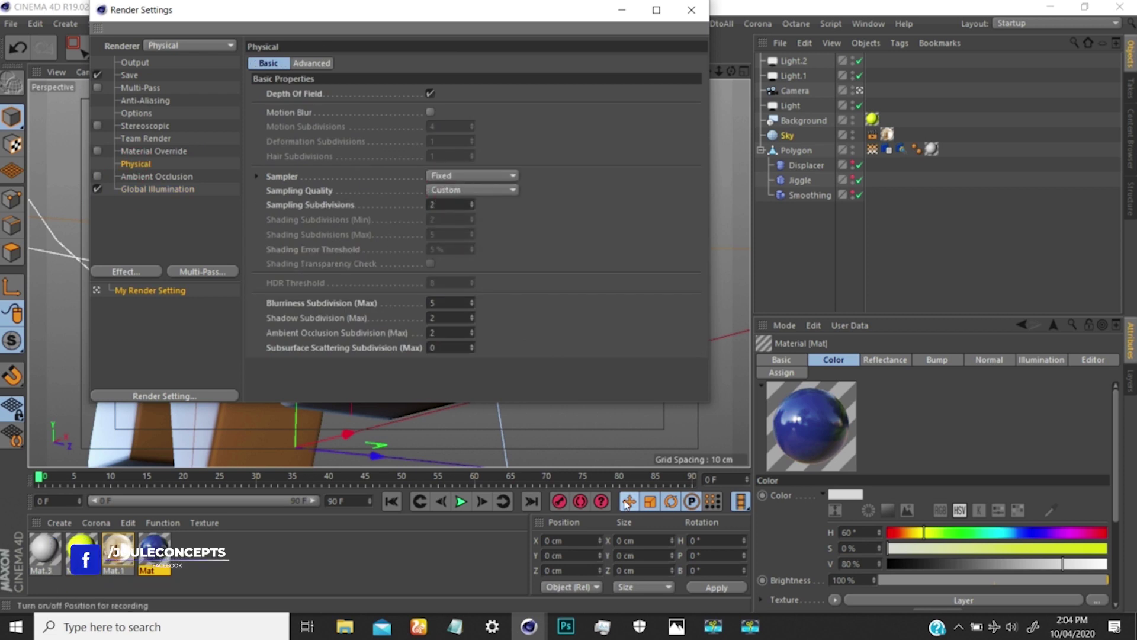
click(453, 190)
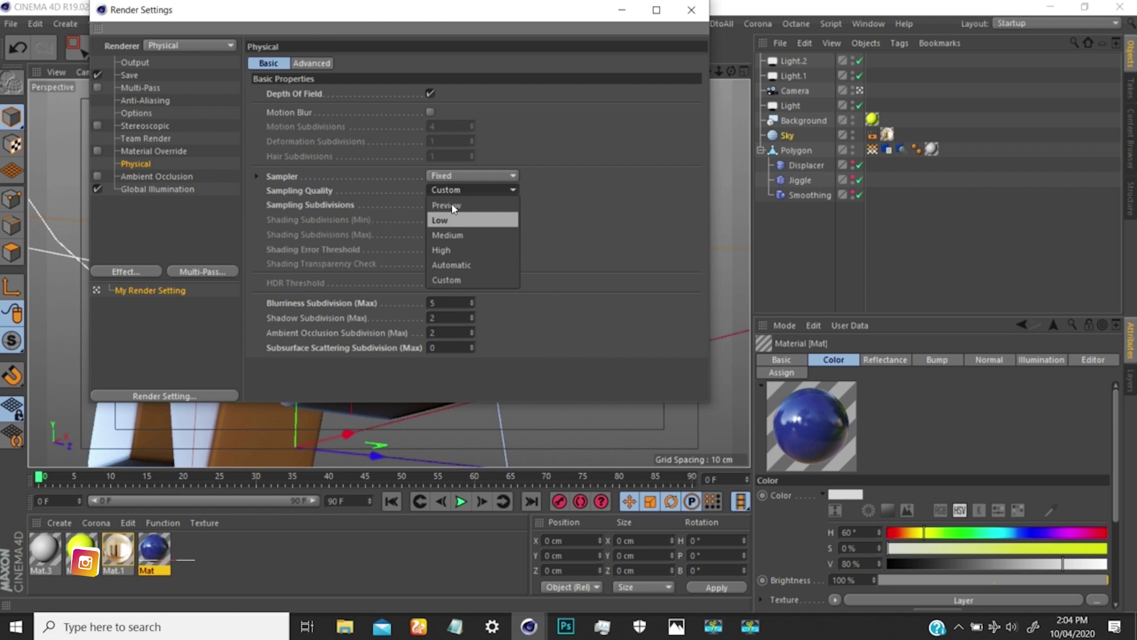
click(450, 220)
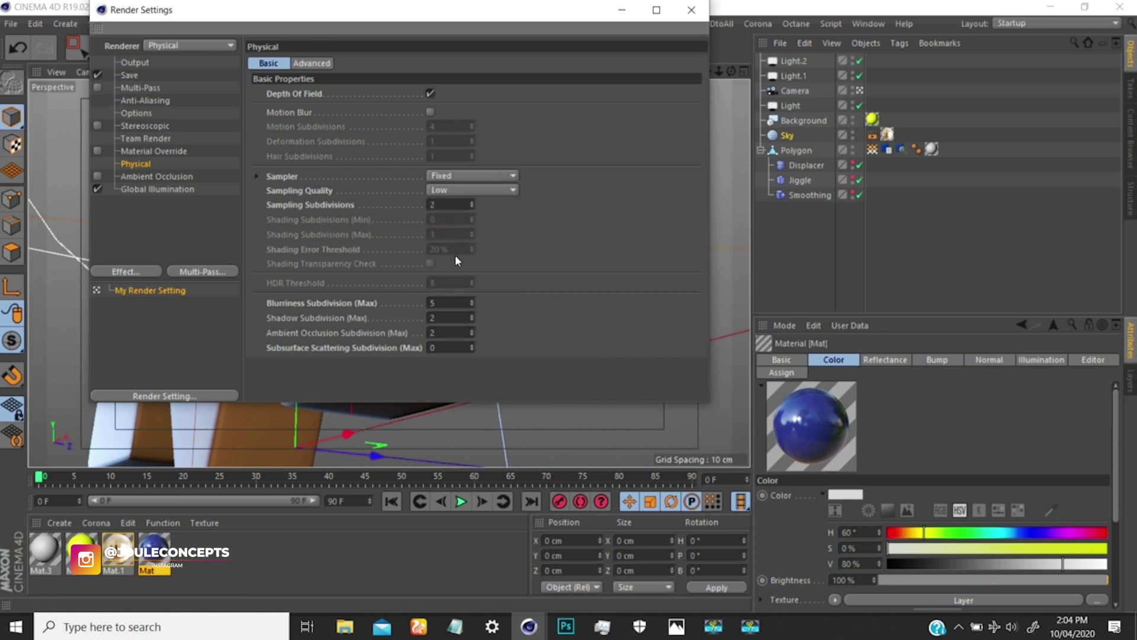
- Set the render output width to 600 pixels with the ratio locked, and render the camera view
click(135, 62)
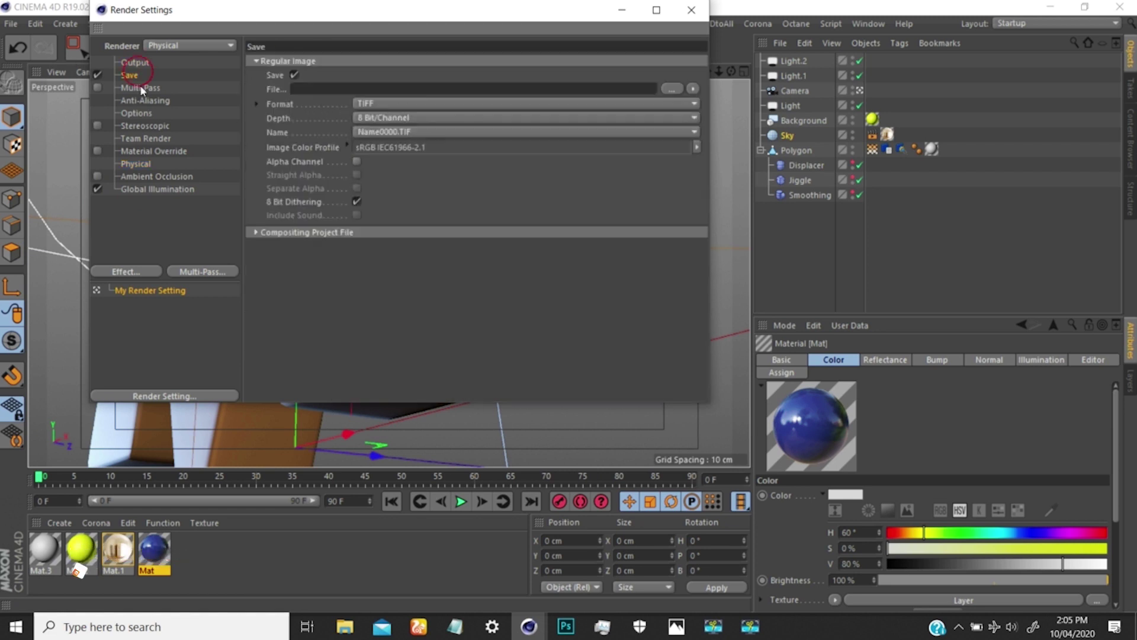
drag(355, 75, 285, 111)
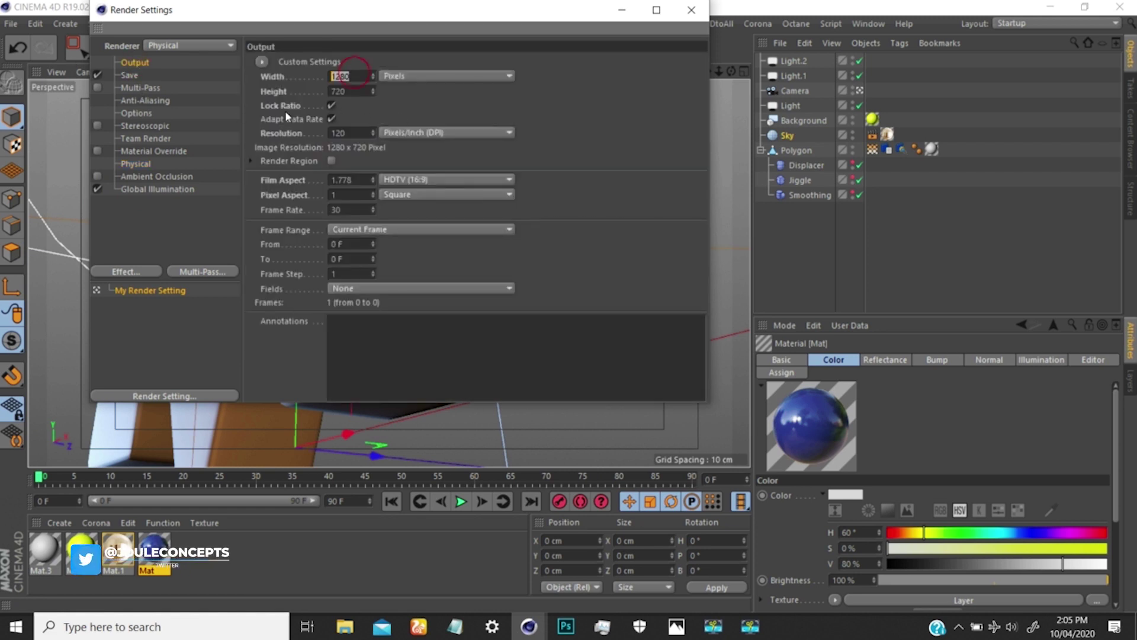
text(600)
key(Return)
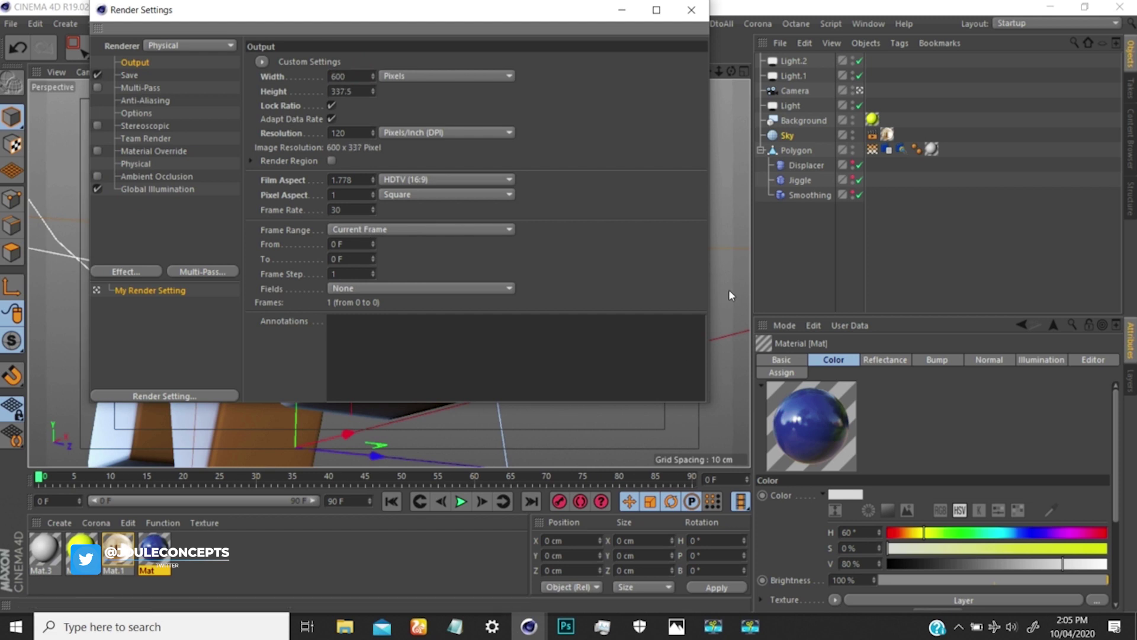
click(691, 10)
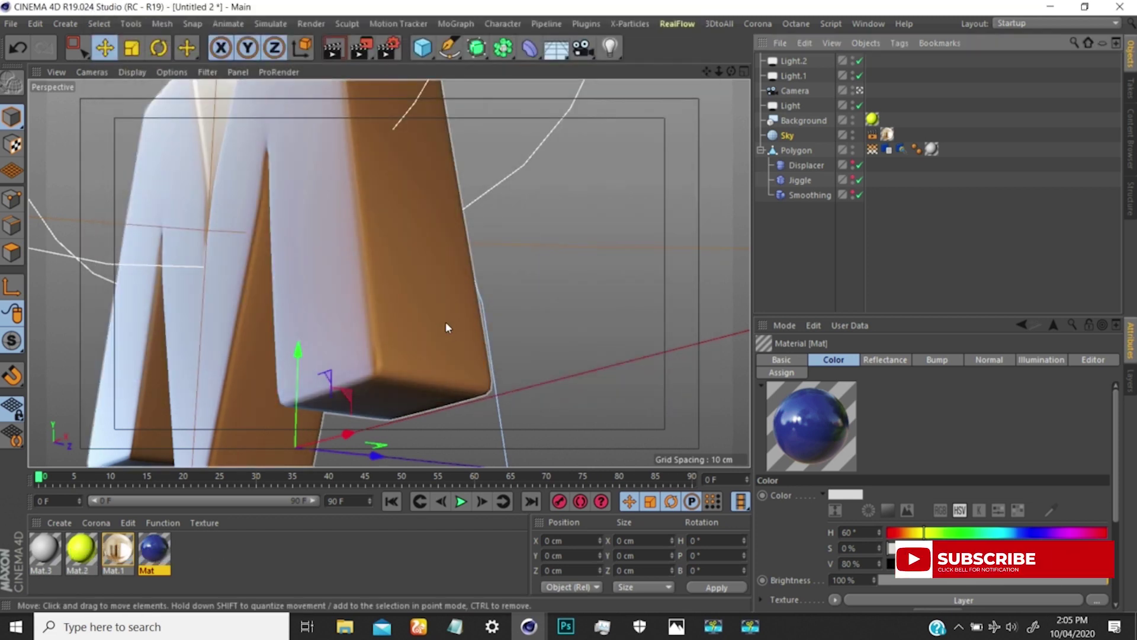
click(340, 52)
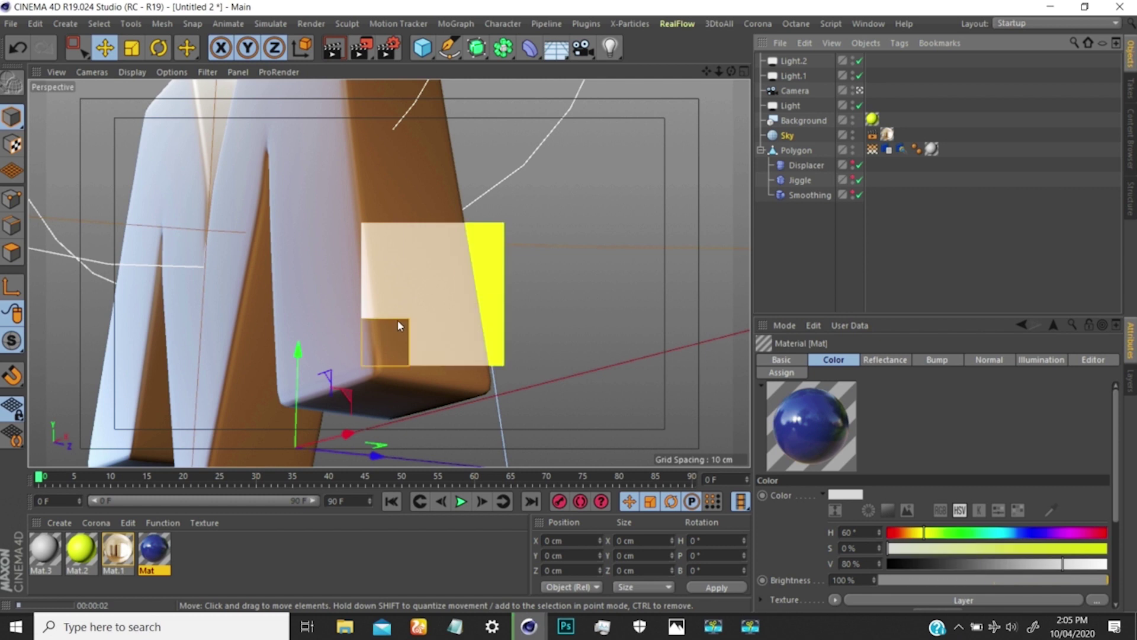
- Change the yellow background material Mat.2 to dark grey with 0% saturation and 20% value
click(83, 549)
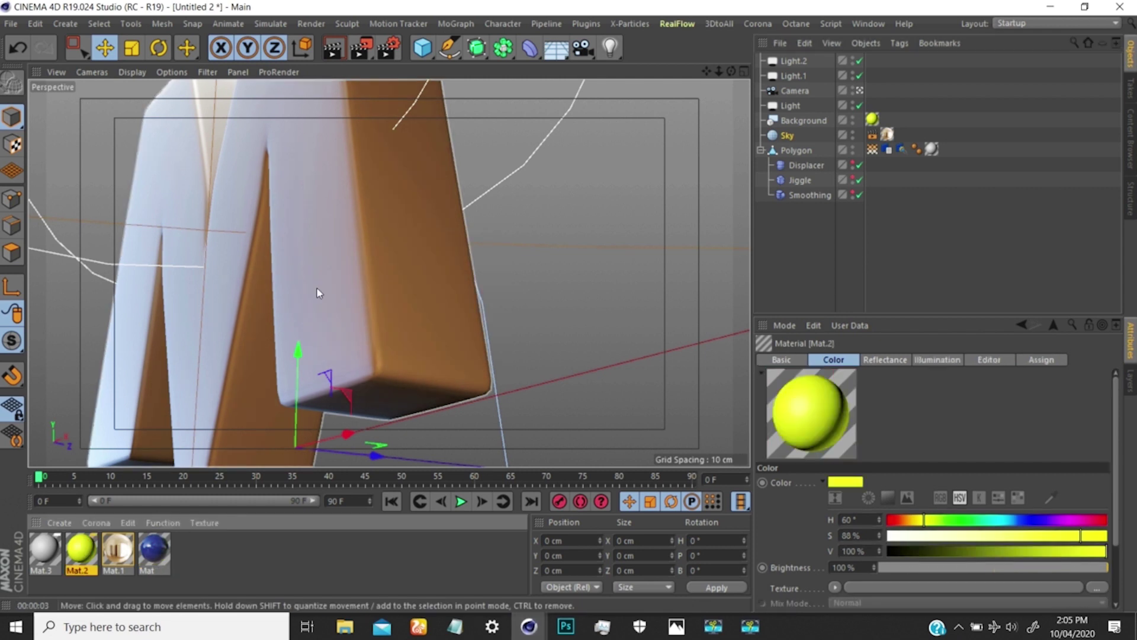
click(82, 544)
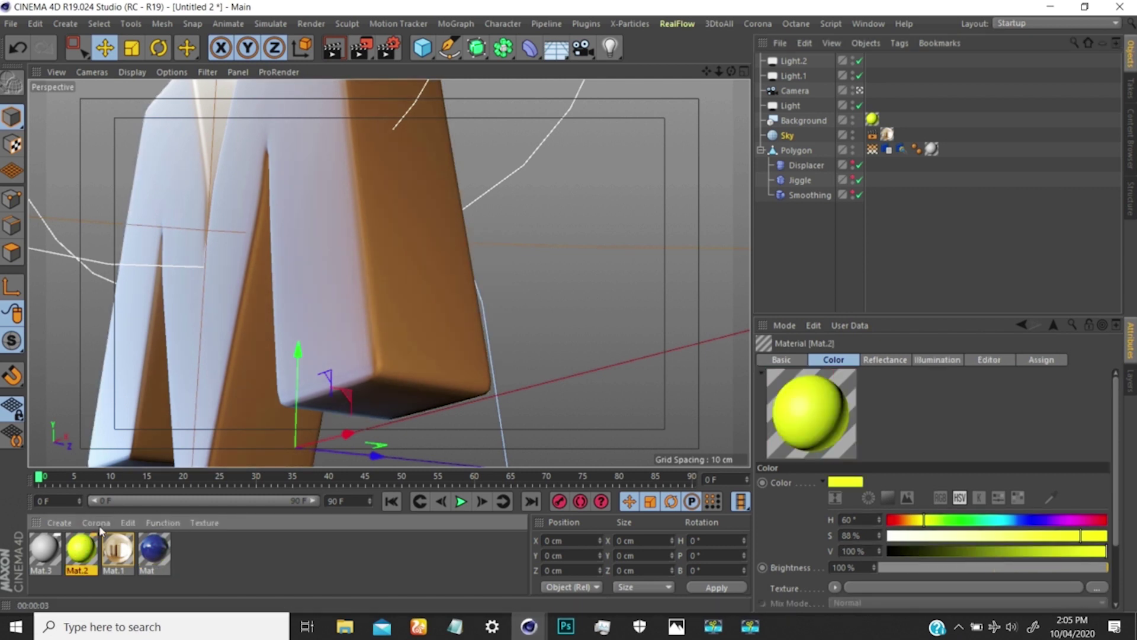
click(84, 542)
double_click(84, 544)
click(452, 131)
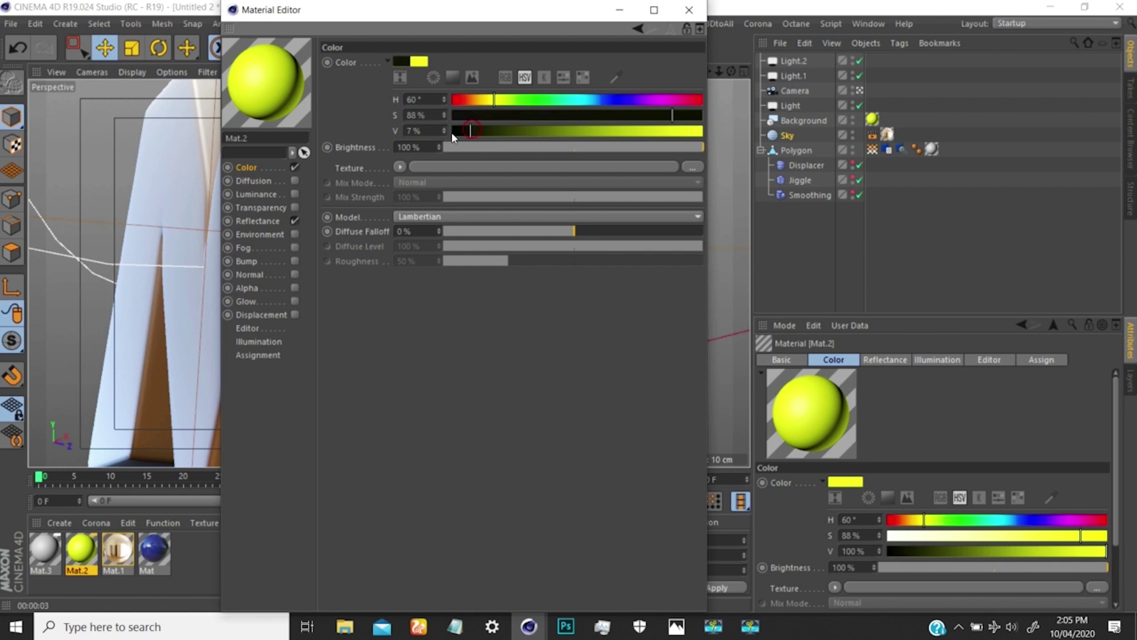
drag(475, 133, 501, 131)
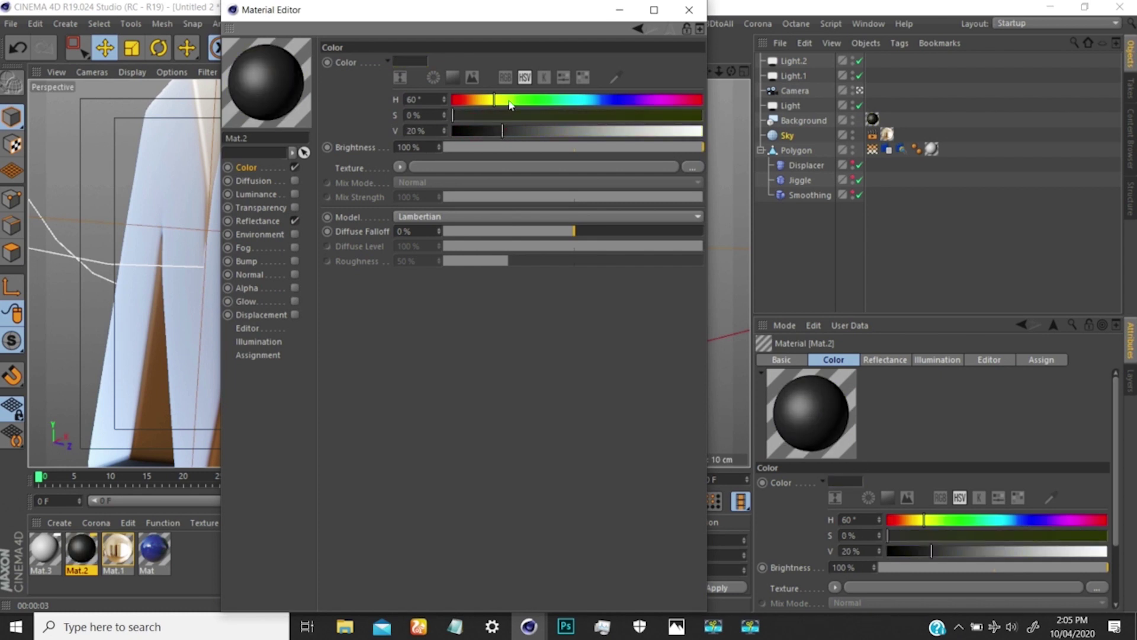
click(689, 10)
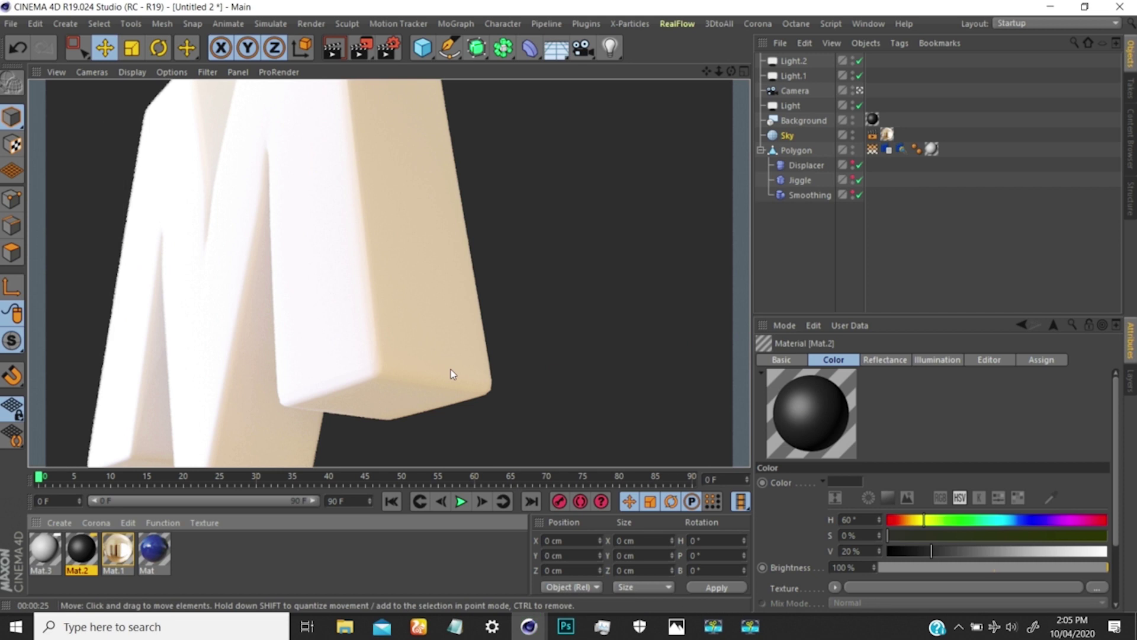
- Check the Physical renderer's sampler, sampling quality and subdivision settings
click(388, 55)
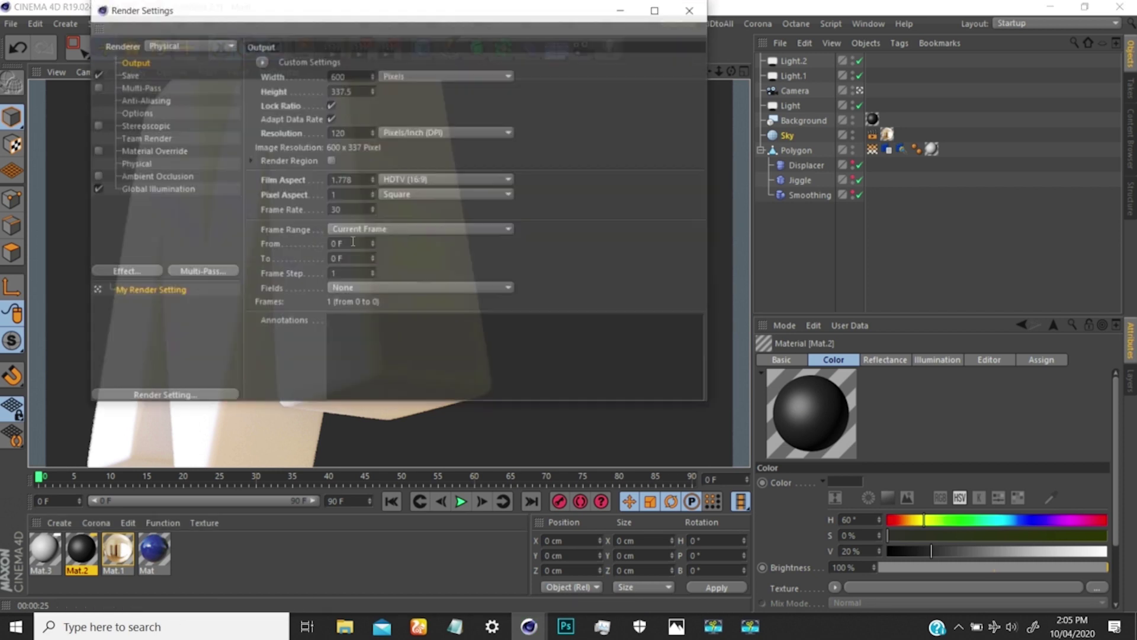
click(135, 164)
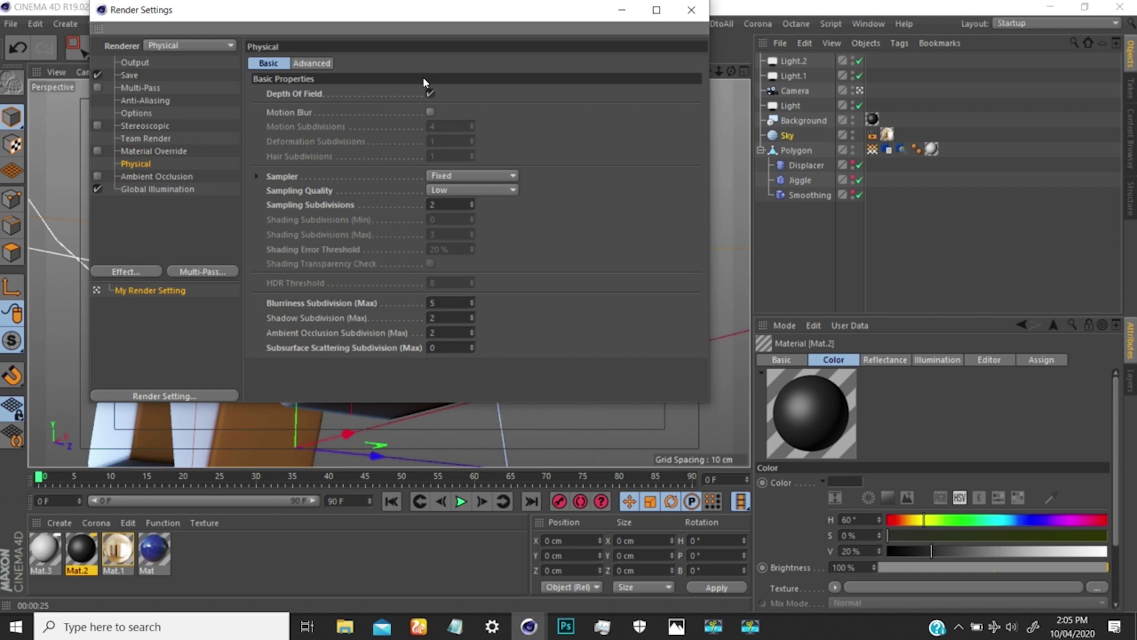
click(692, 10)
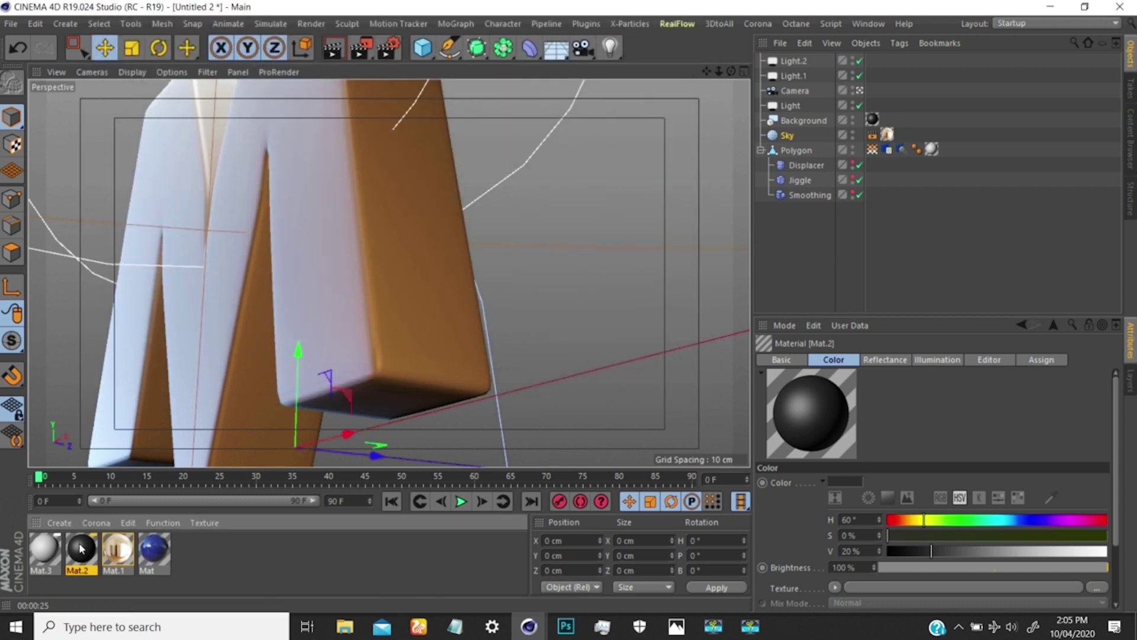
- Load a Layer shader into the color texture of material Mat.3 and open its layer stack
click(48, 550)
double_click(48, 550)
drag(409, 11, 736, 33)
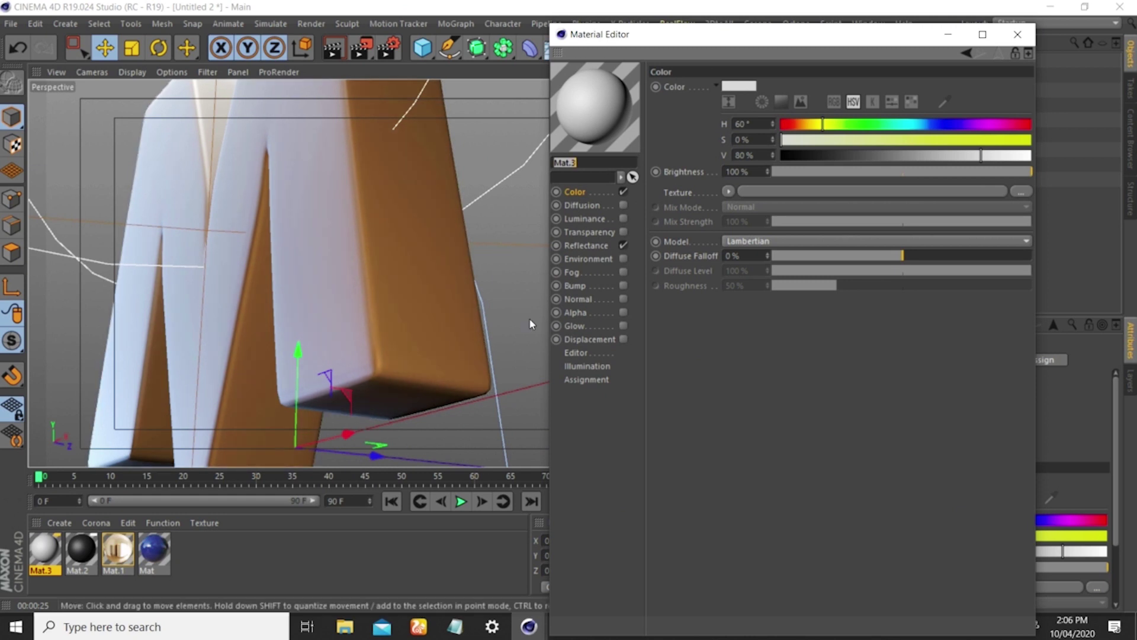
click(728, 191)
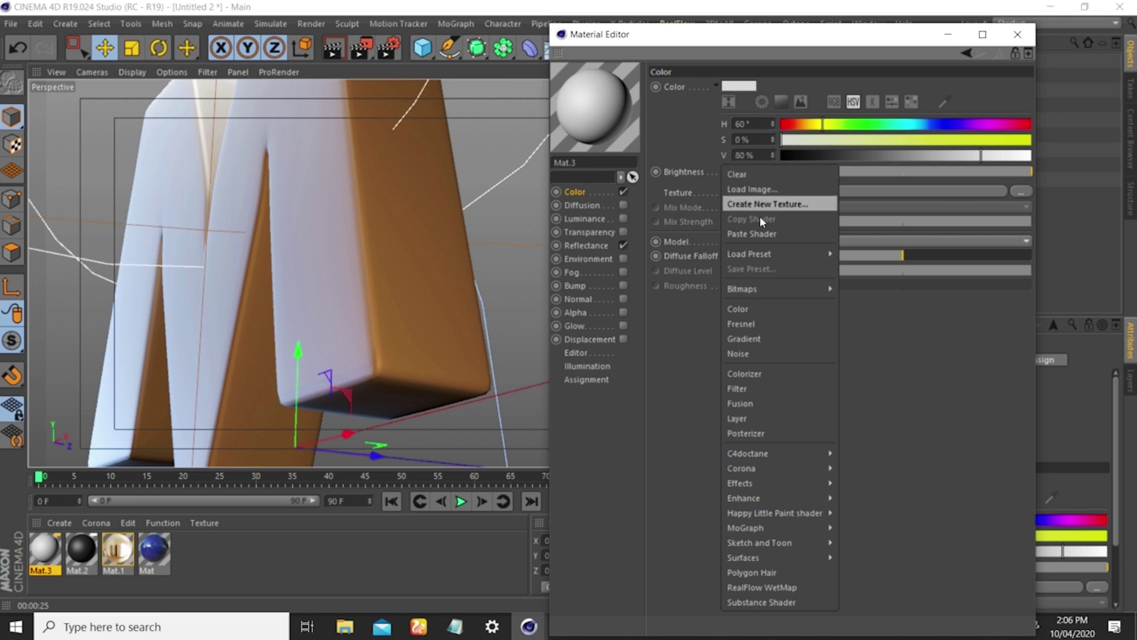
click(739, 418)
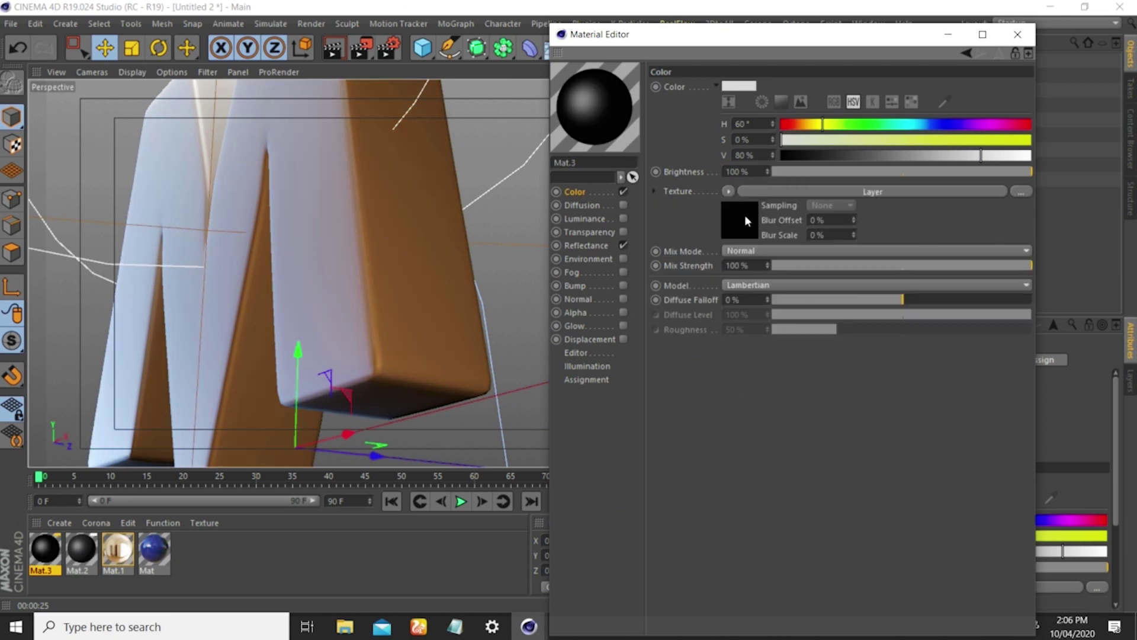
click(745, 214)
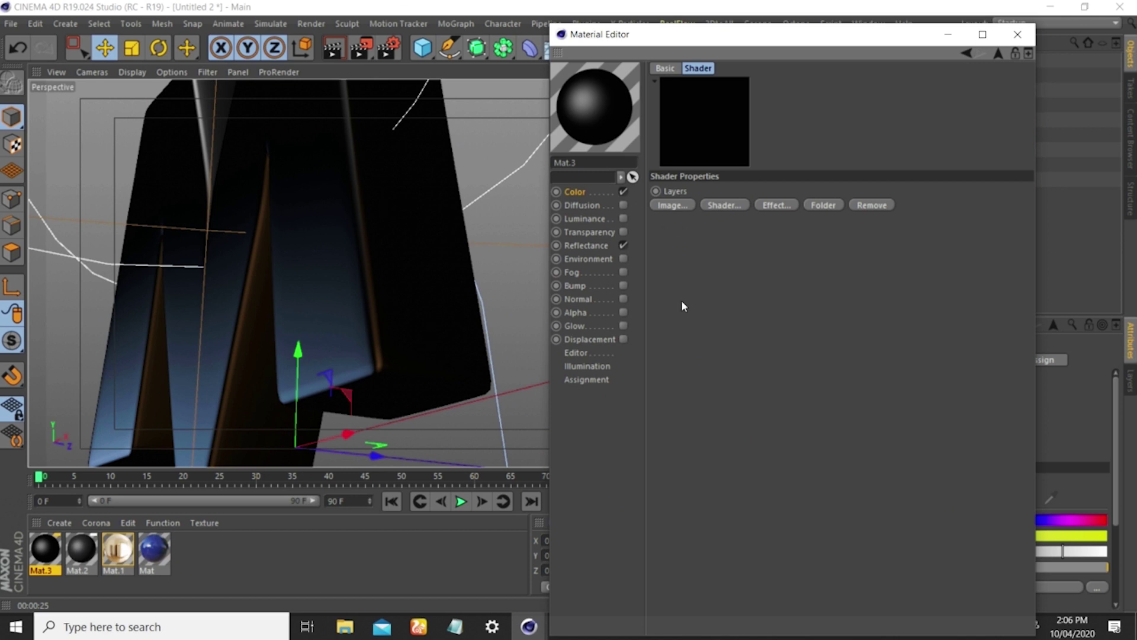
- Add the images 5d63db883ad86 and 5d63db4246458 from the Tex_01 folder as layers, without copying them to the project location
click(681, 206)
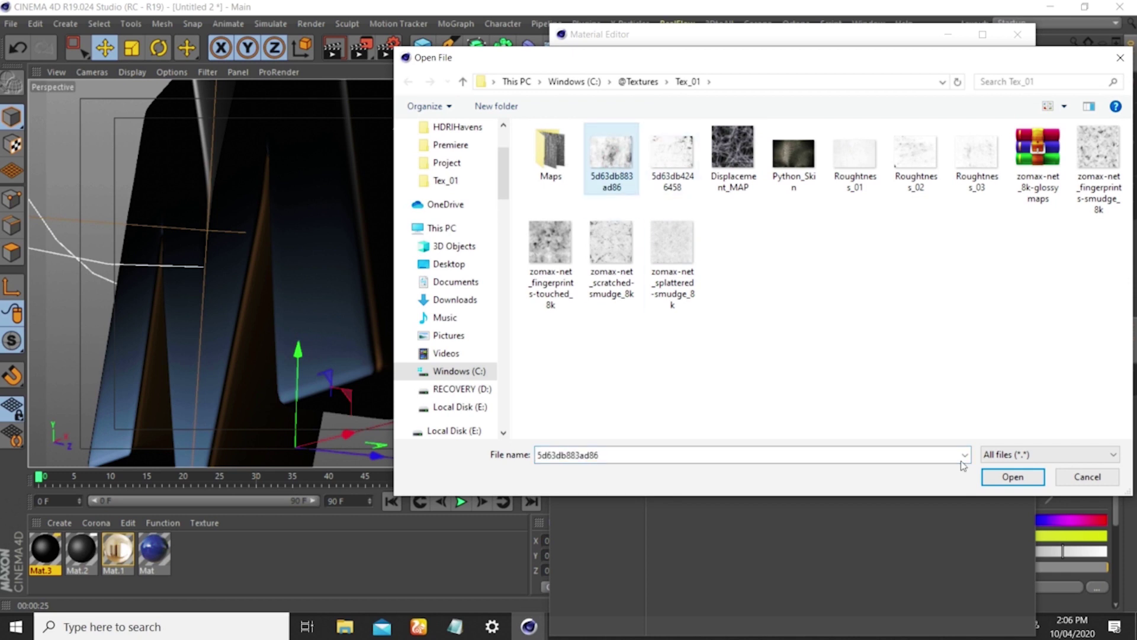
click(1012, 477)
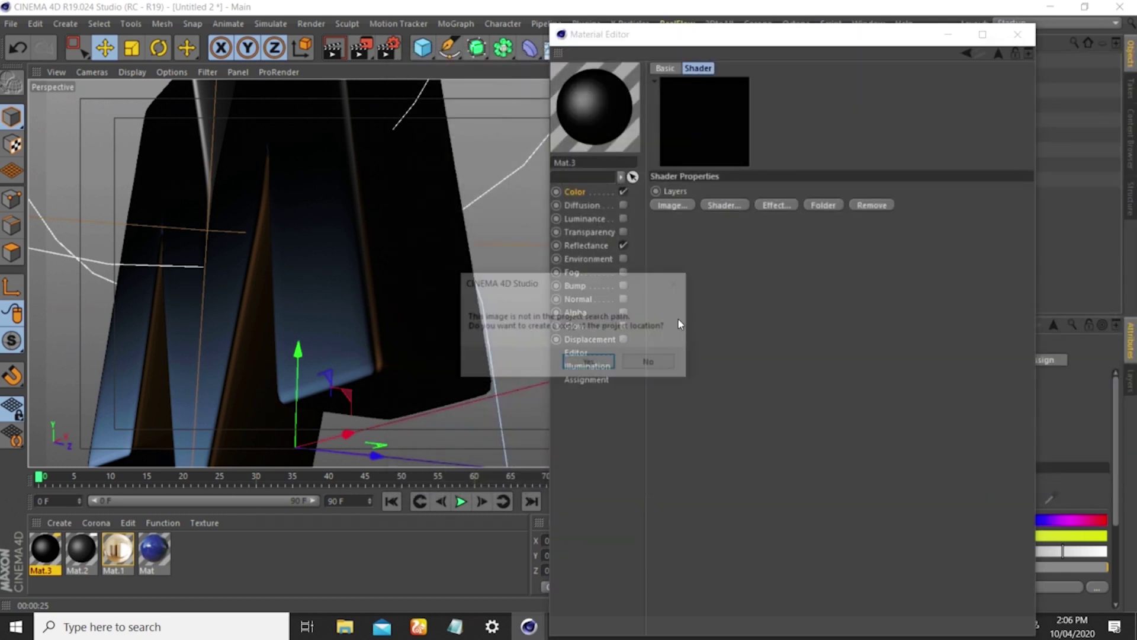
click(652, 363)
click(672, 205)
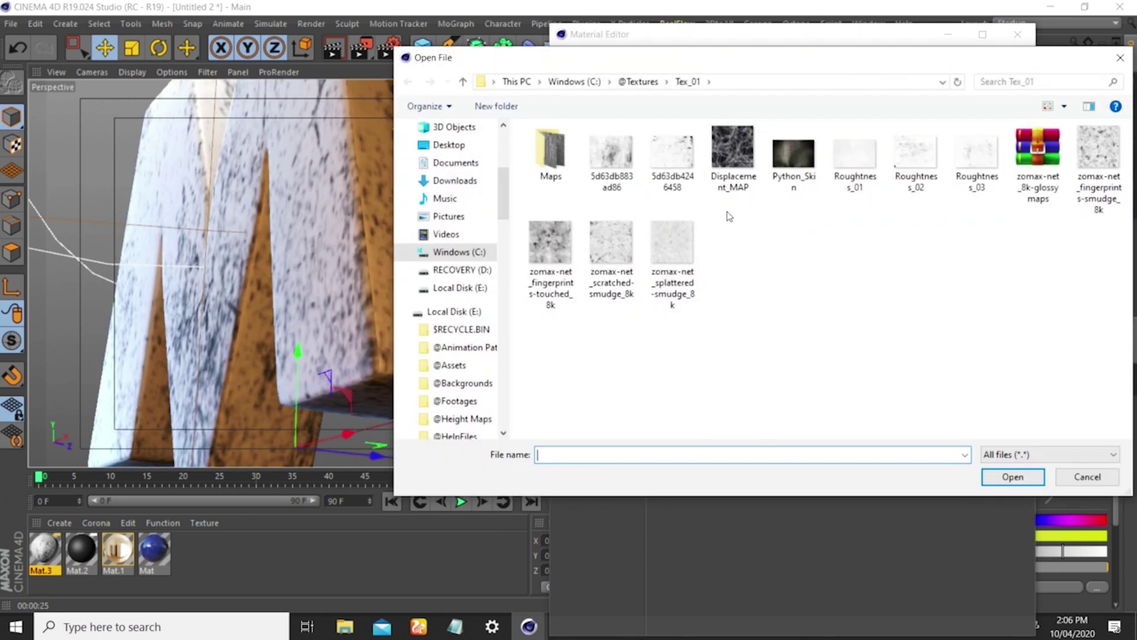
click(672, 157)
click(997, 477)
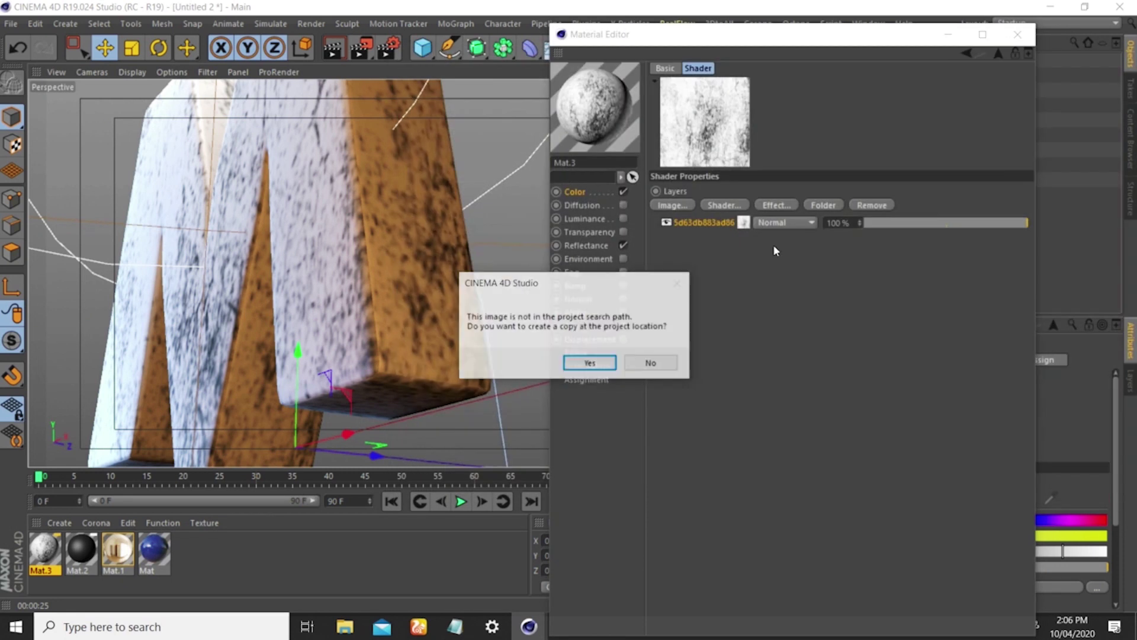
click(651, 360)
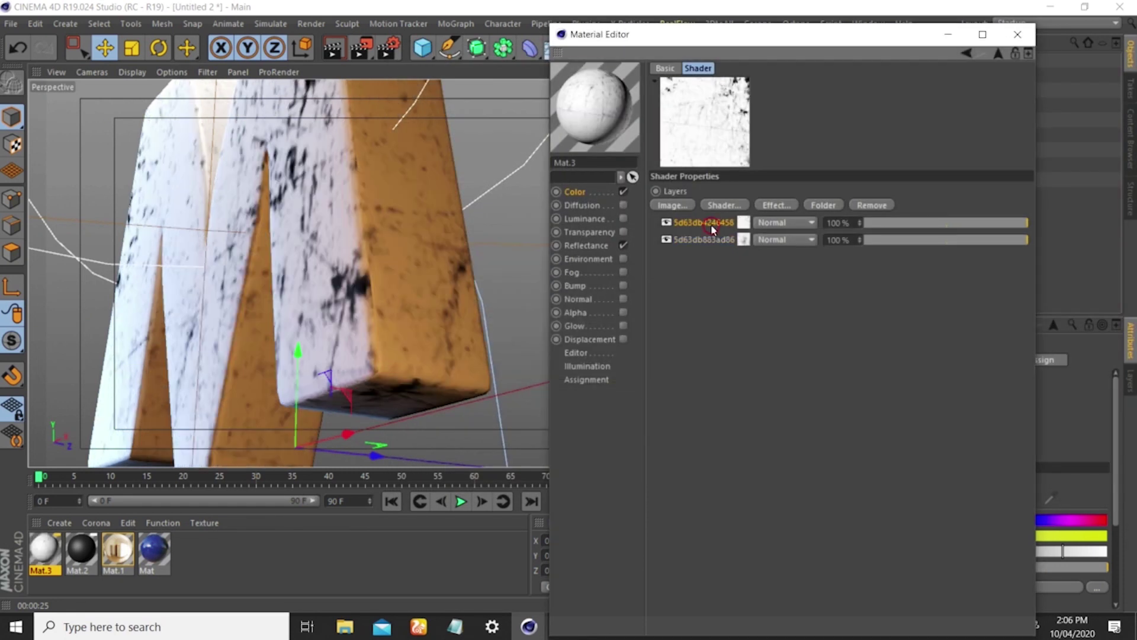
- Rename the scratch image layer 5d63db4246458 as A and the 5d63db883ad86 layer as B
click(715, 225)
double_click(716, 222)
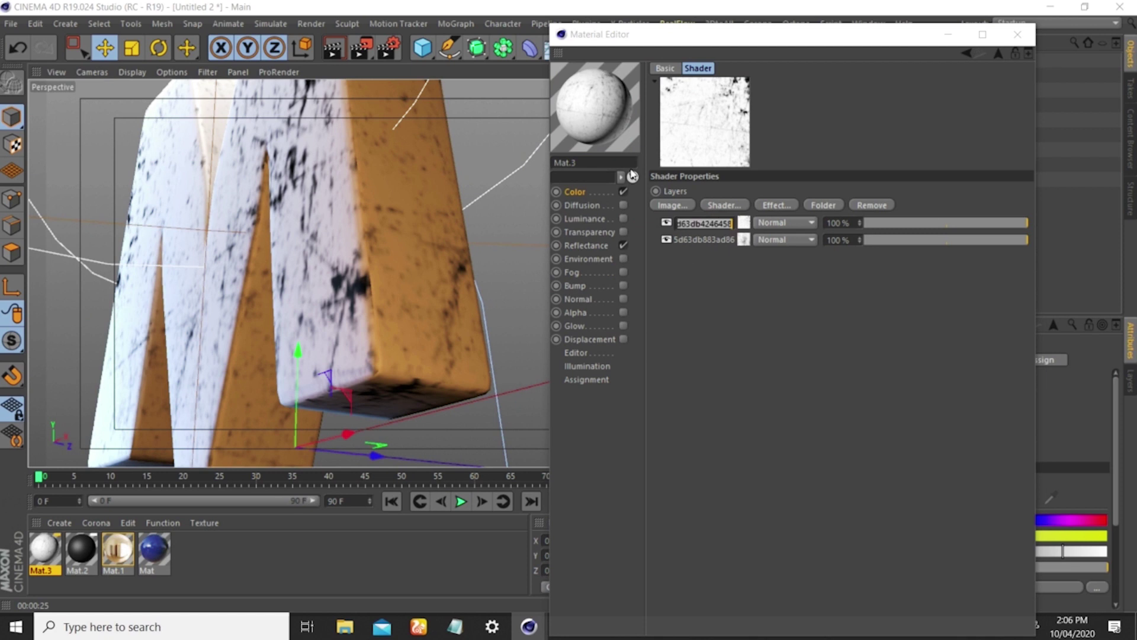
text(A)
key(Return)
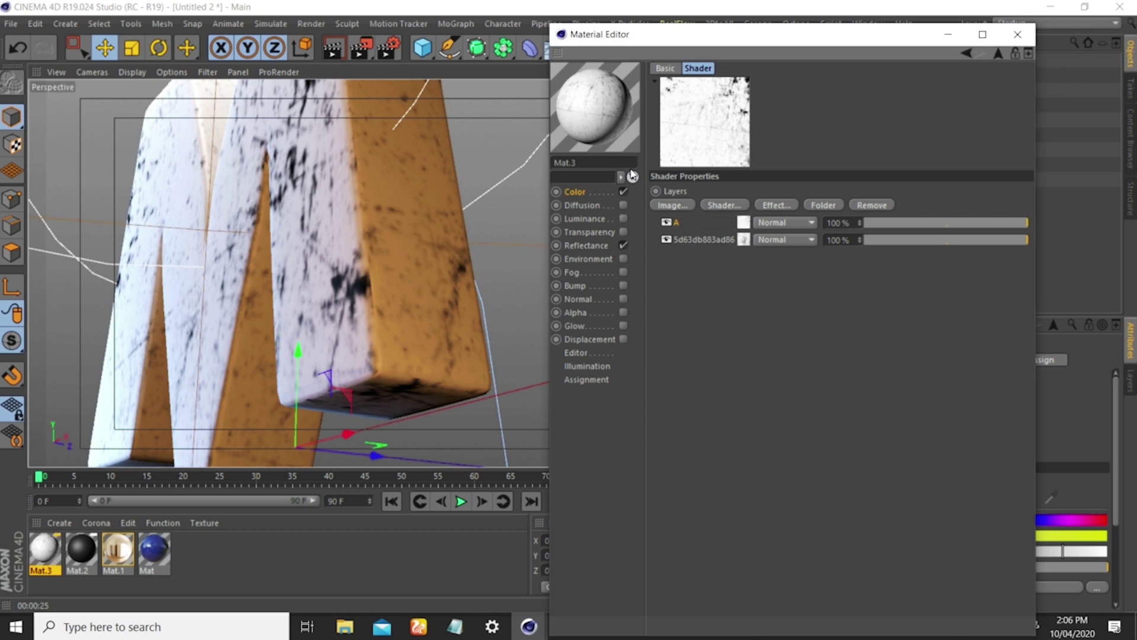
double_click(700, 240)
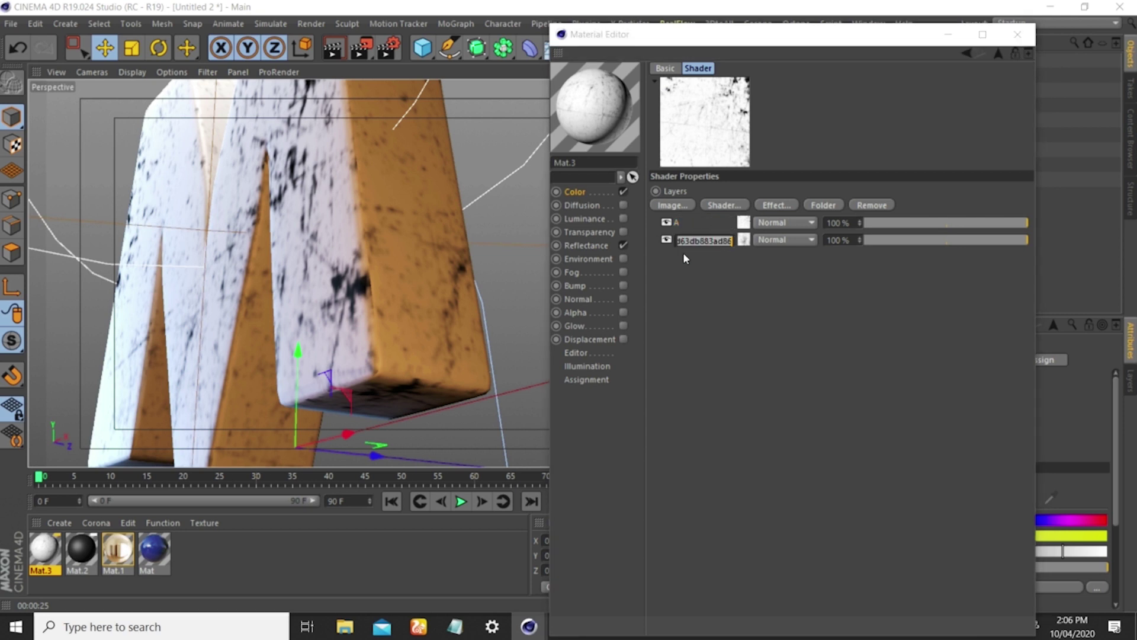
text(B)
key(Return)
- Compare the textures of layers A and B on the letter by hiding each one in turn
click(666, 239)
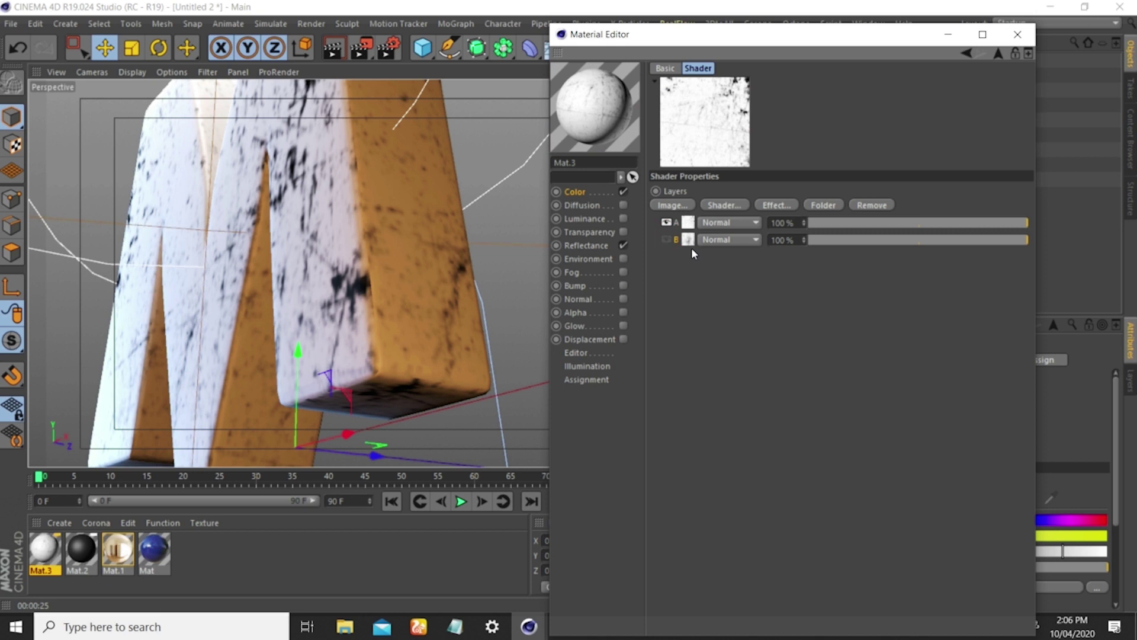
click(665, 223)
click(666, 240)
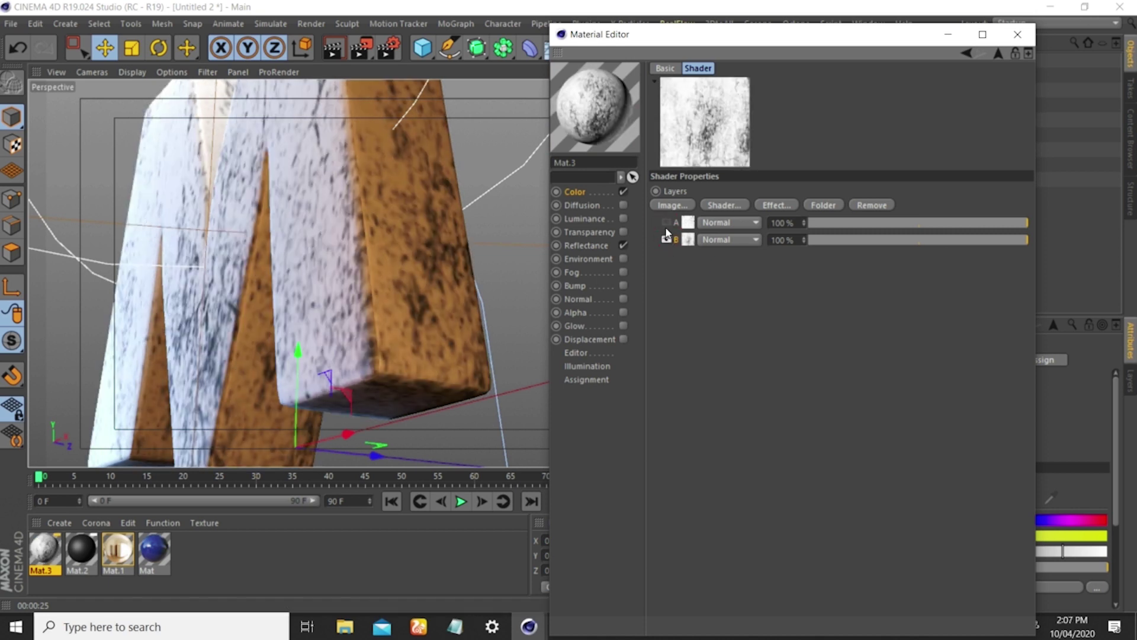
click(666, 222)
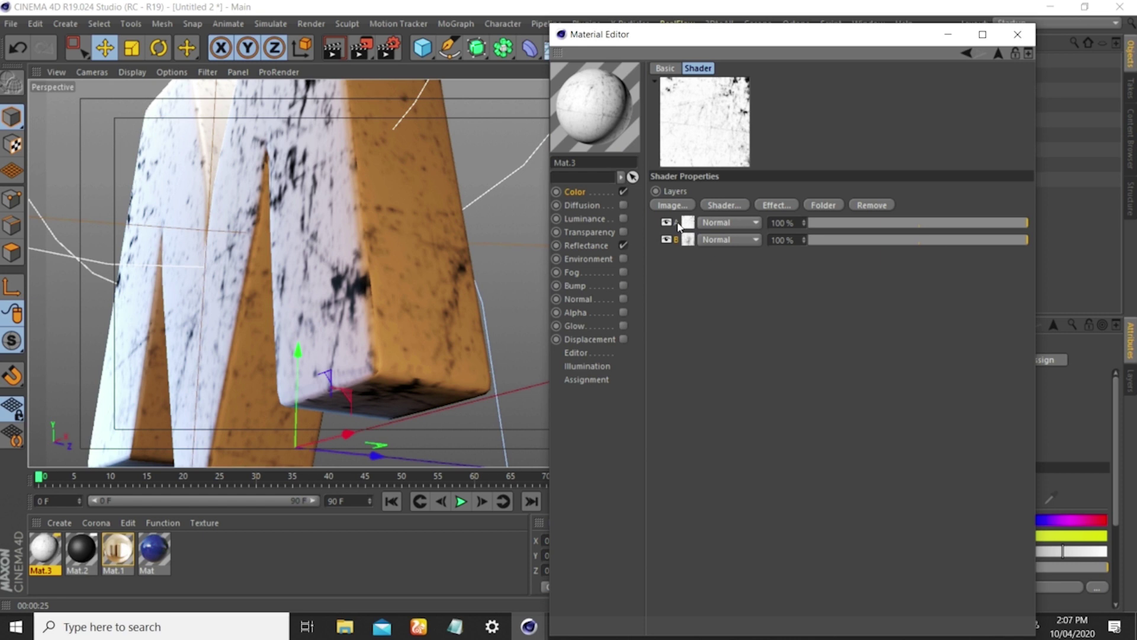
- Move layer A below layer B and render the camera view
drag(679, 226, 679, 249)
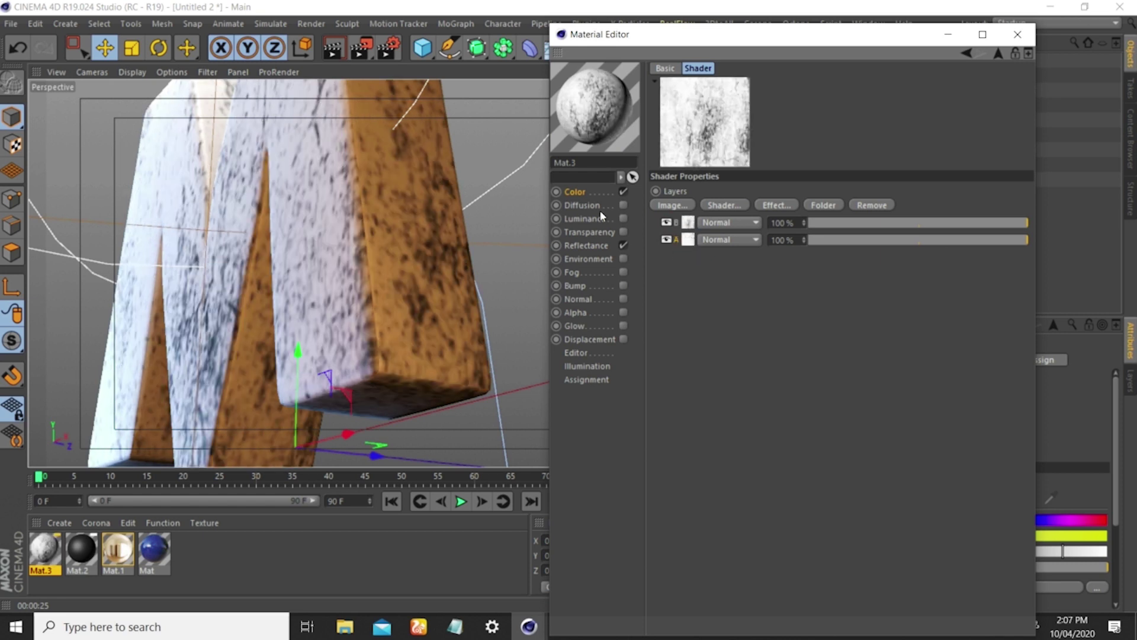
click(719, 222)
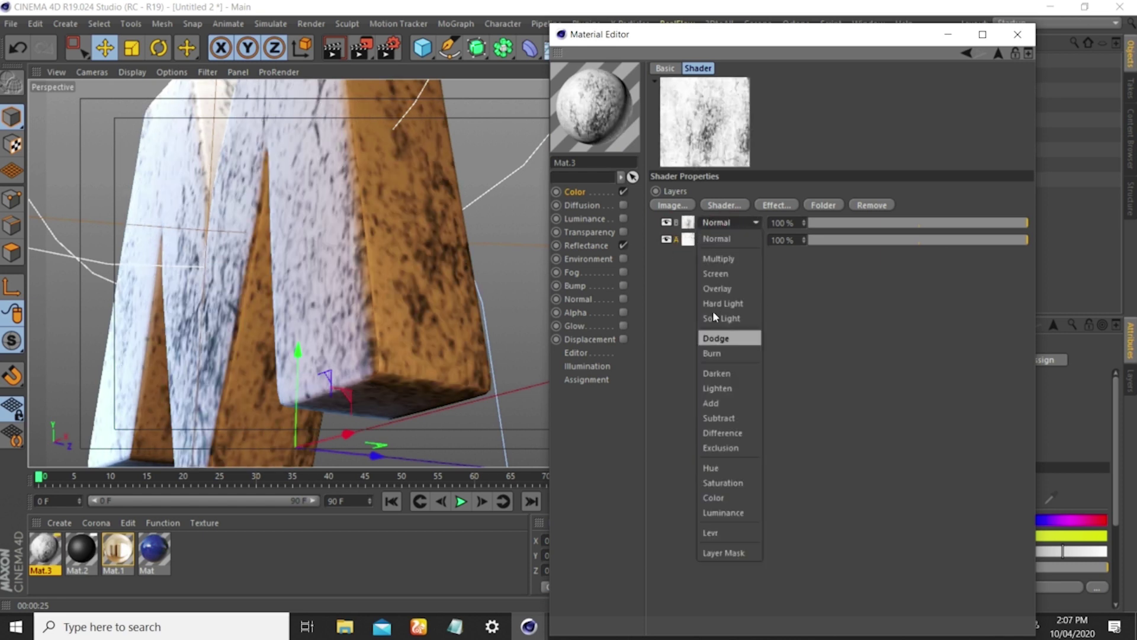
click(676, 284)
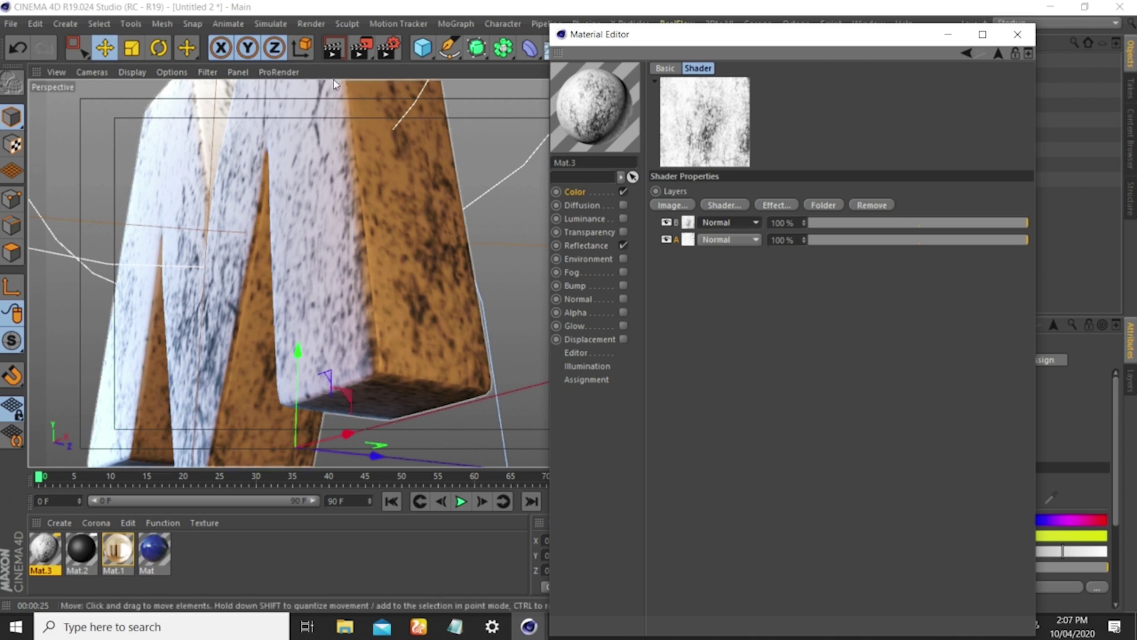
click(335, 49)
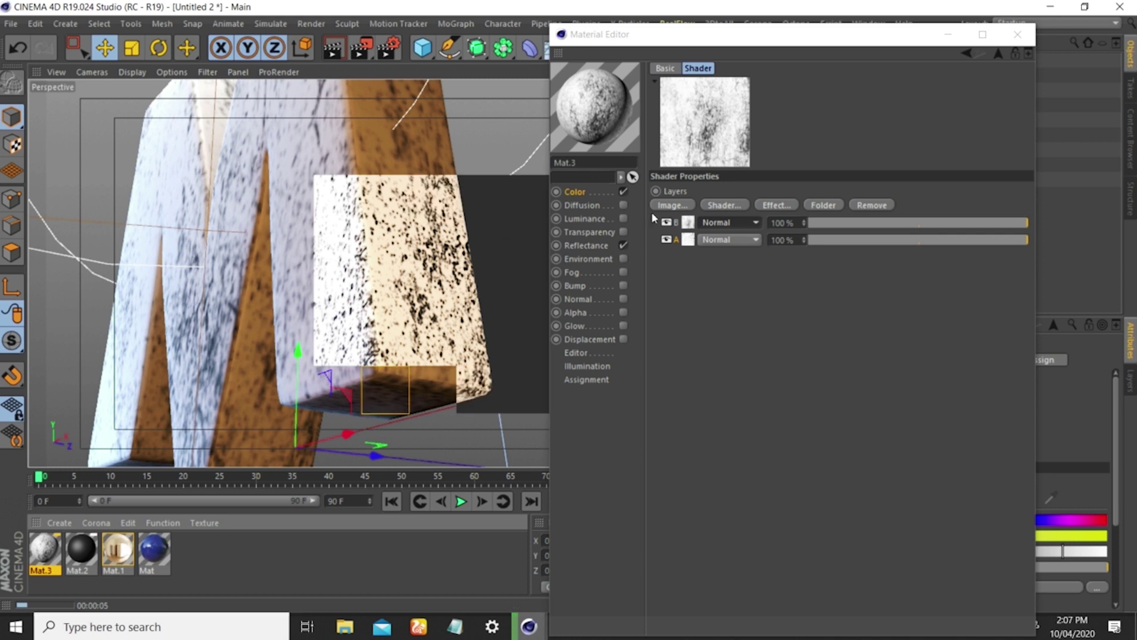
- Set layer B to Multiply blending at 18% strength and render the camera view
click(716, 223)
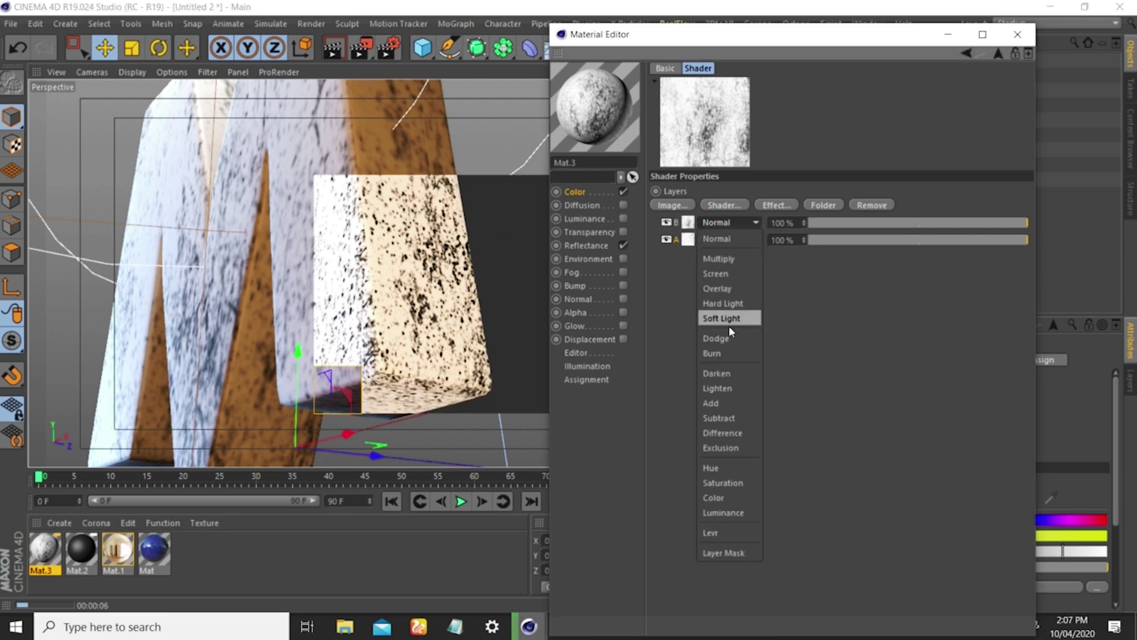
click(716, 258)
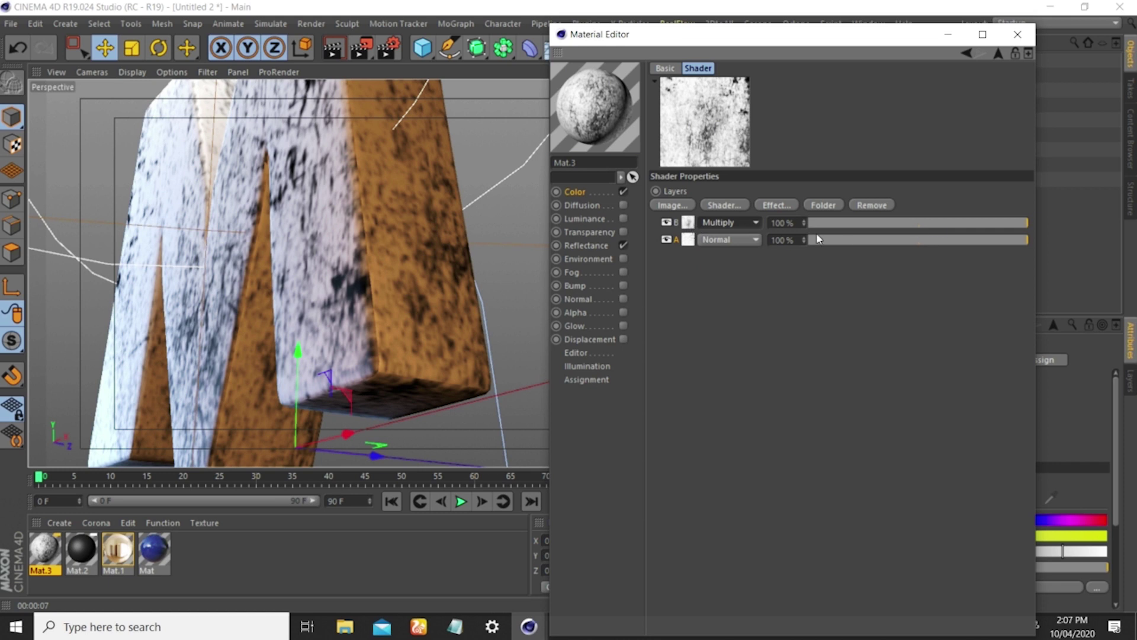
drag(921, 225, 858, 226)
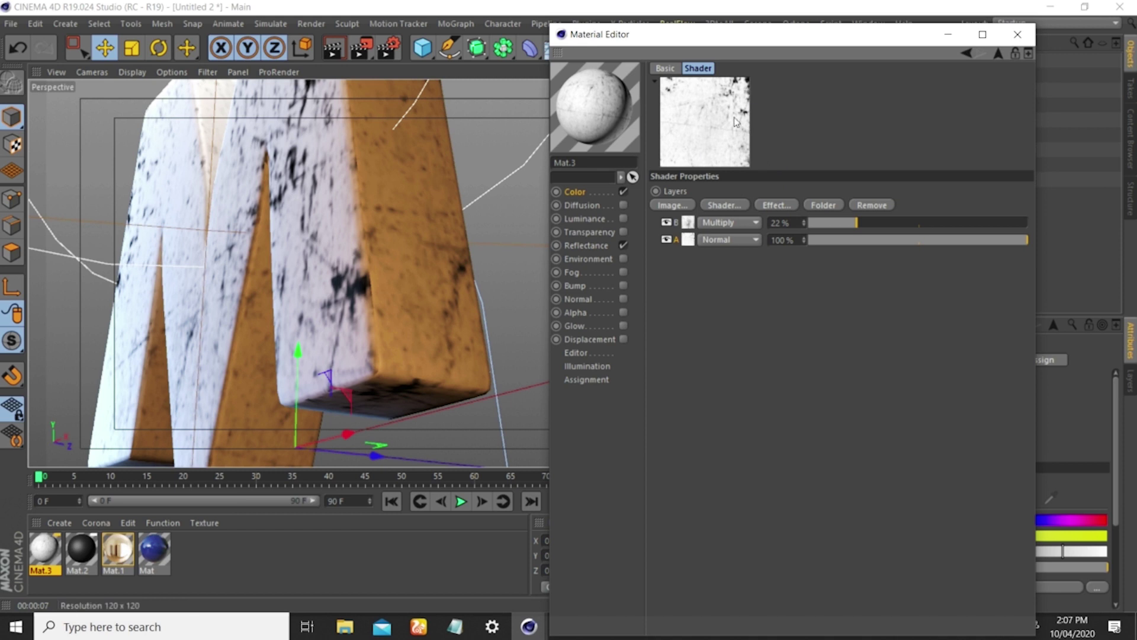
drag(844, 224, 1052, 224)
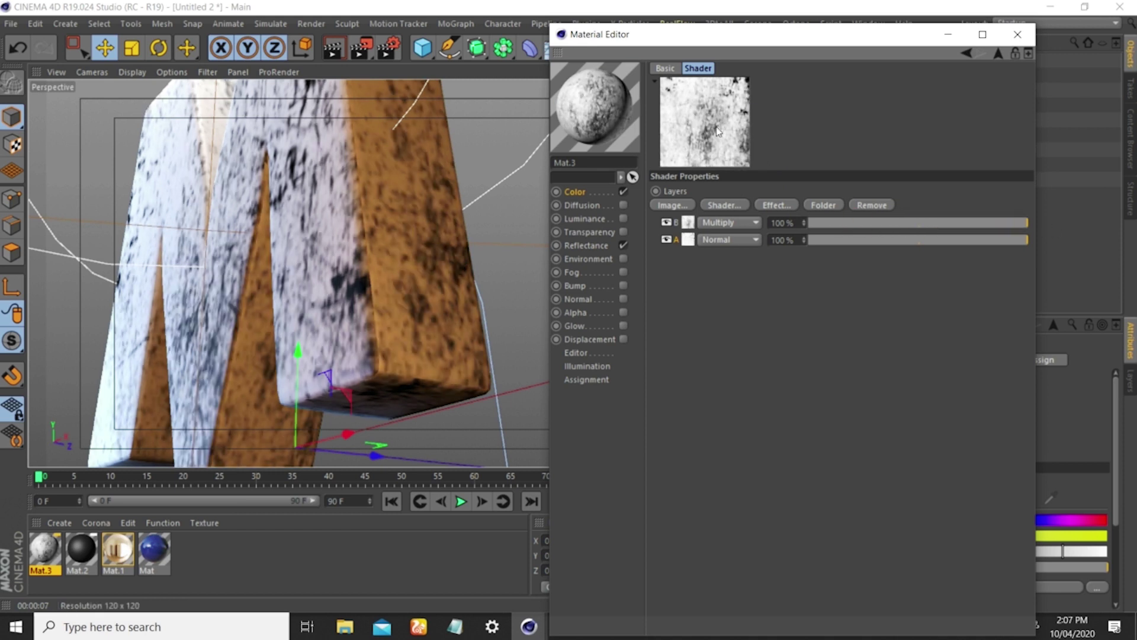
drag(829, 225, 840, 225)
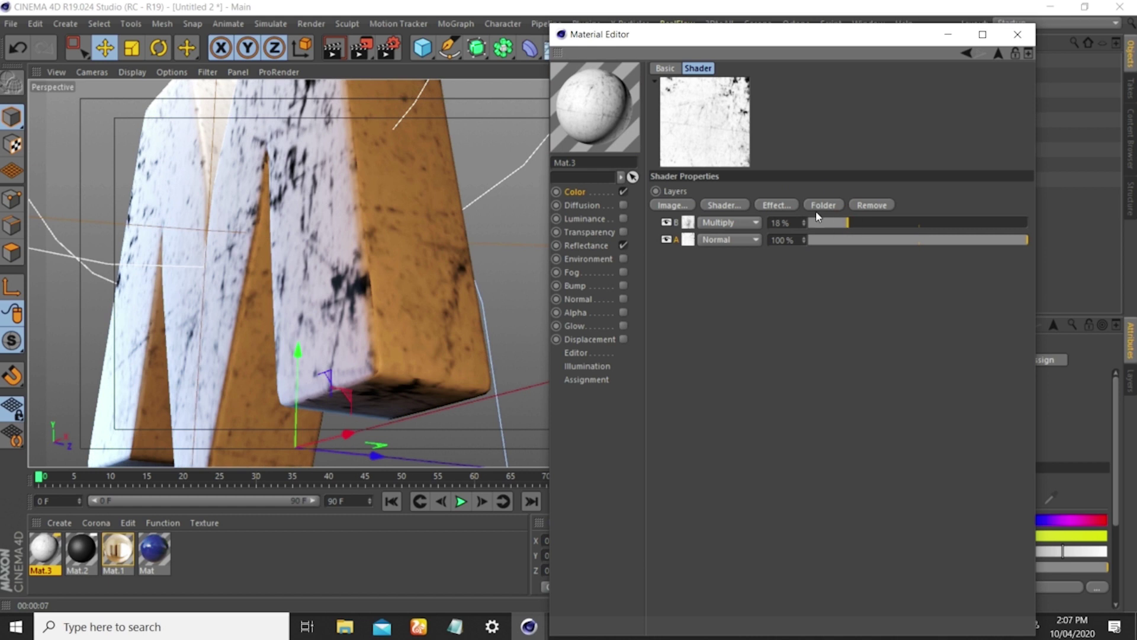
click(335, 50)
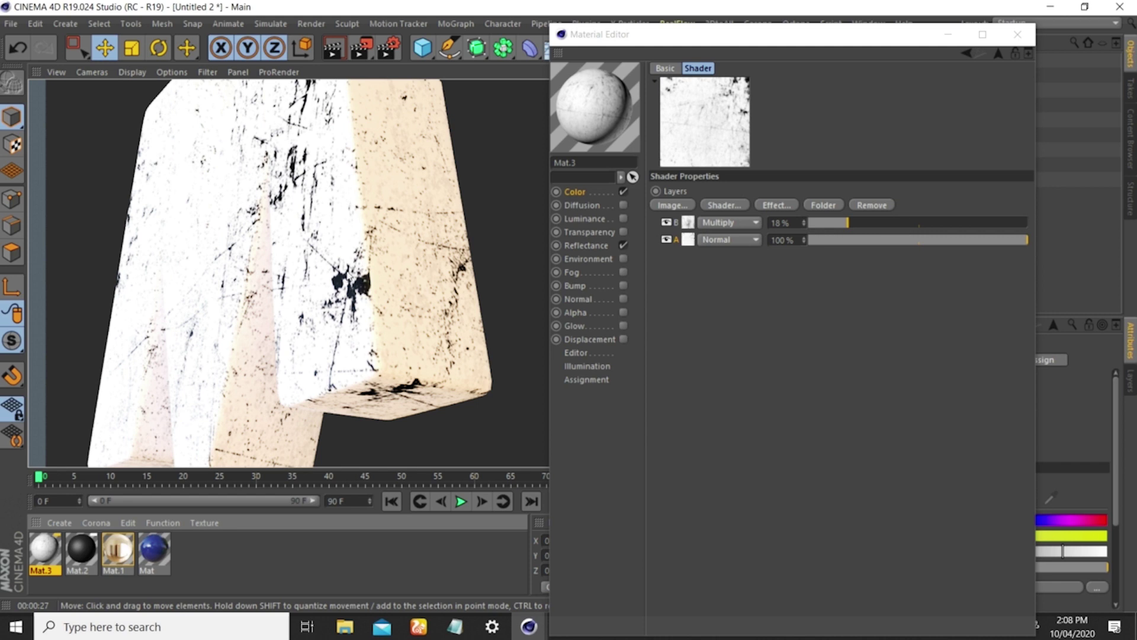
click(666, 279)
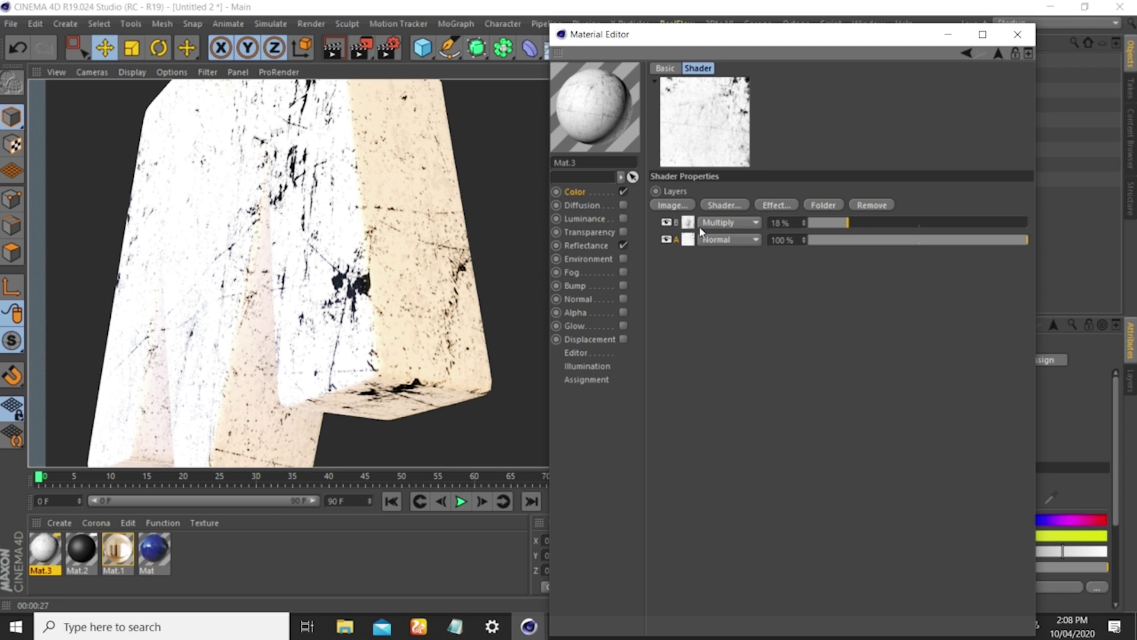
- Add a Color shader layer in pure red with hue 0° and saturation 100%, and return to the layer stack
click(719, 205)
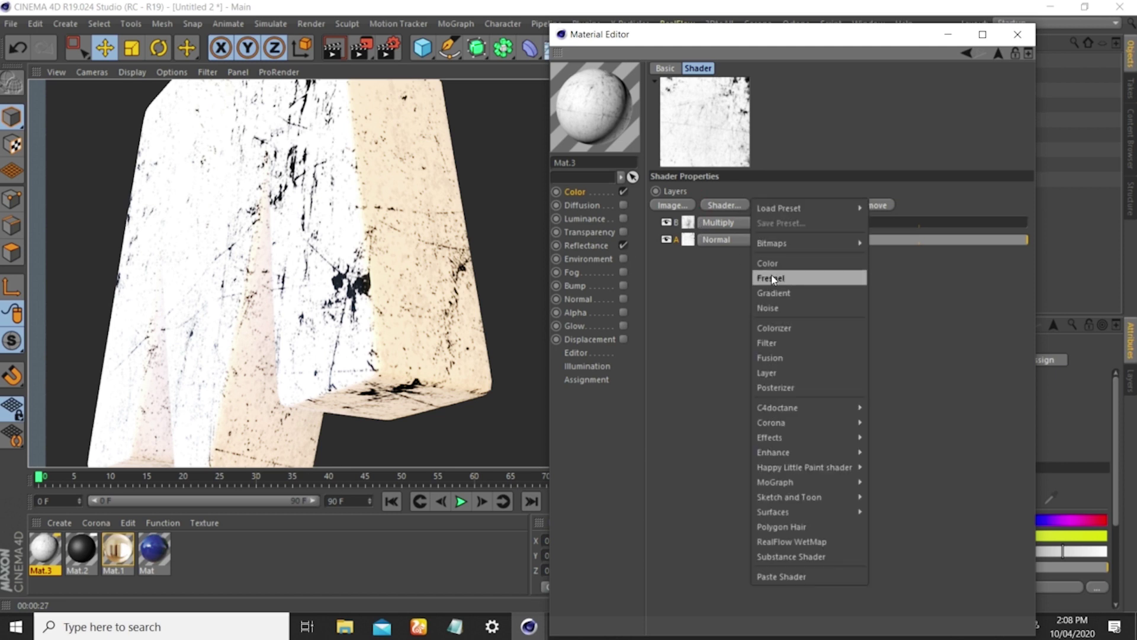
click(767, 268)
click(703, 222)
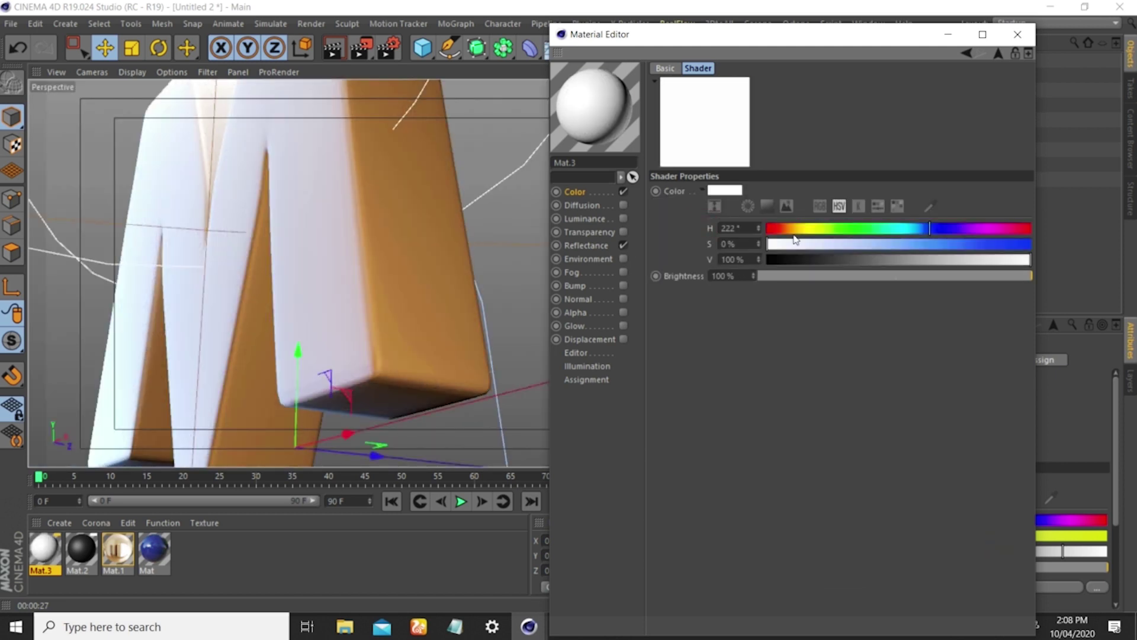
drag(783, 231, 756, 241)
drag(961, 241, 1059, 251)
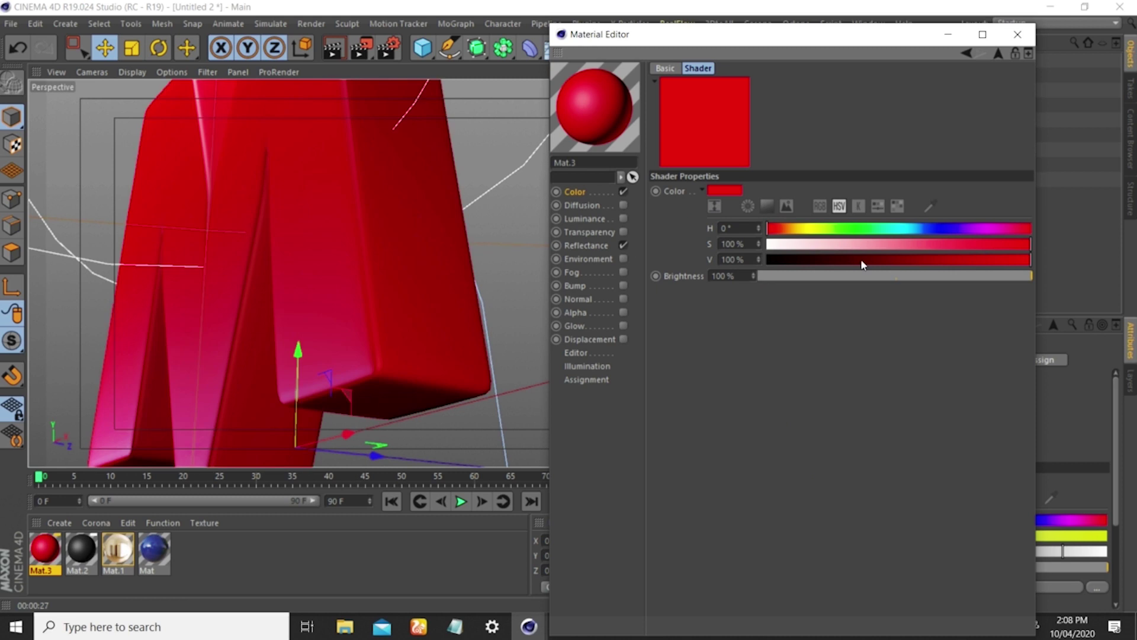
click(999, 54)
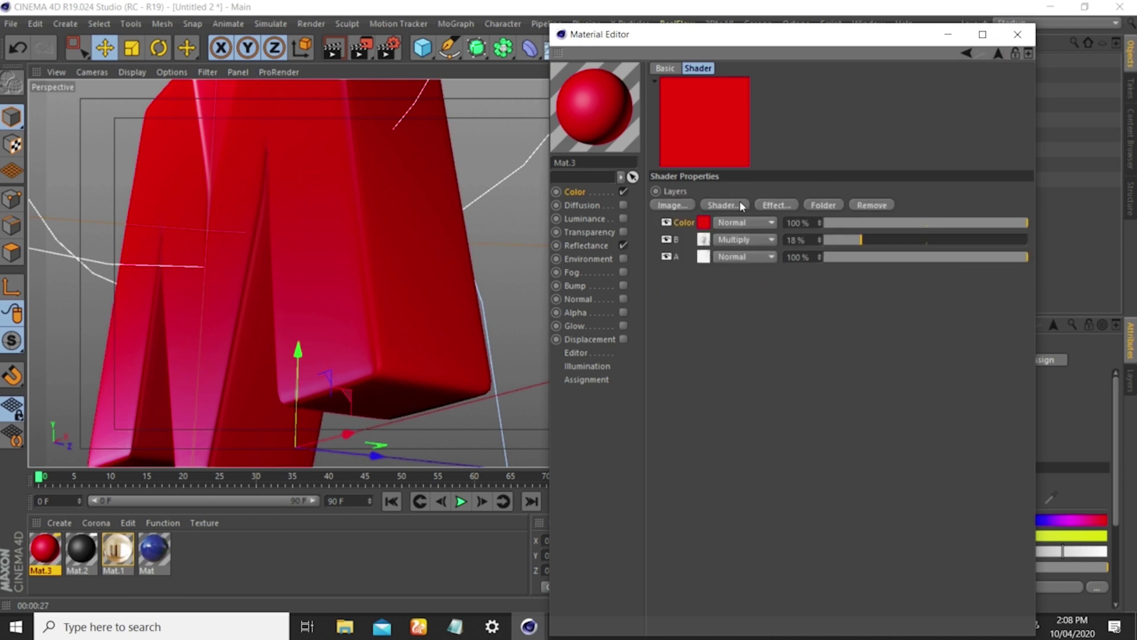
- Add a second Color shader layer above the red one in bright green with hue 116°, saturation 99% and value 81%
click(716, 205)
click(764, 264)
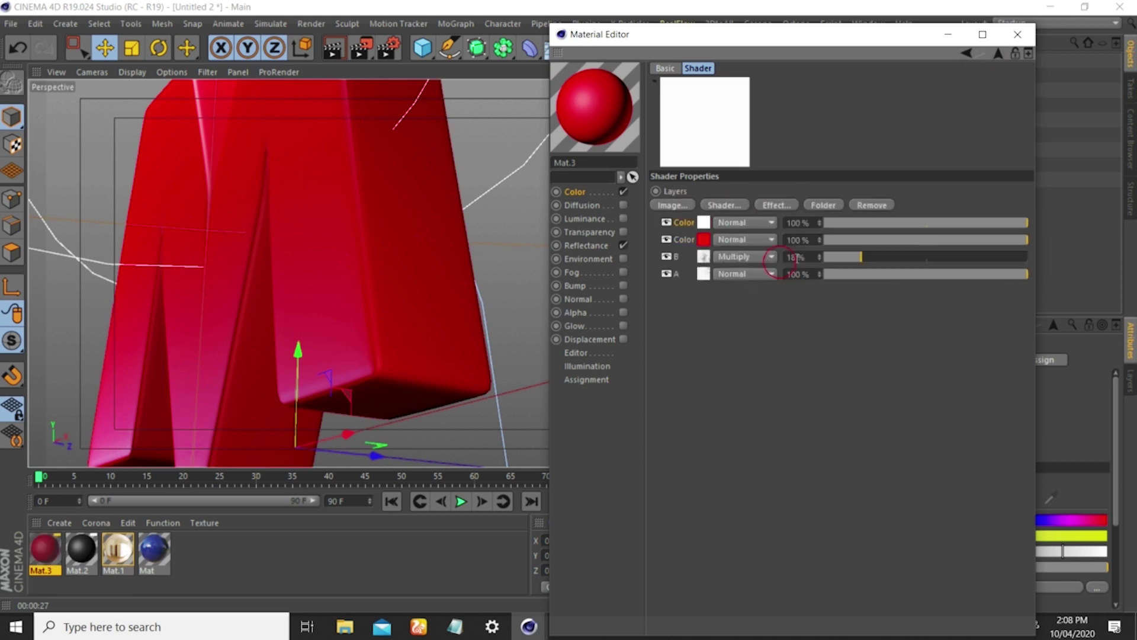
click(704, 222)
click(853, 230)
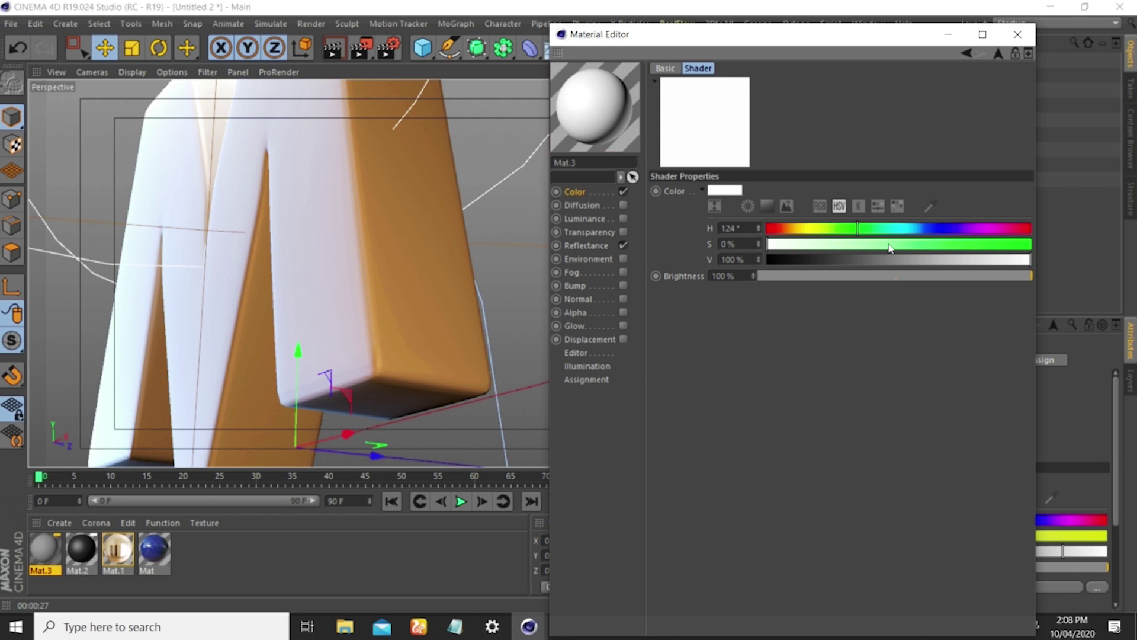
click(1028, 246)
click(981, 261)
click(857, 231)
click(851, 230)
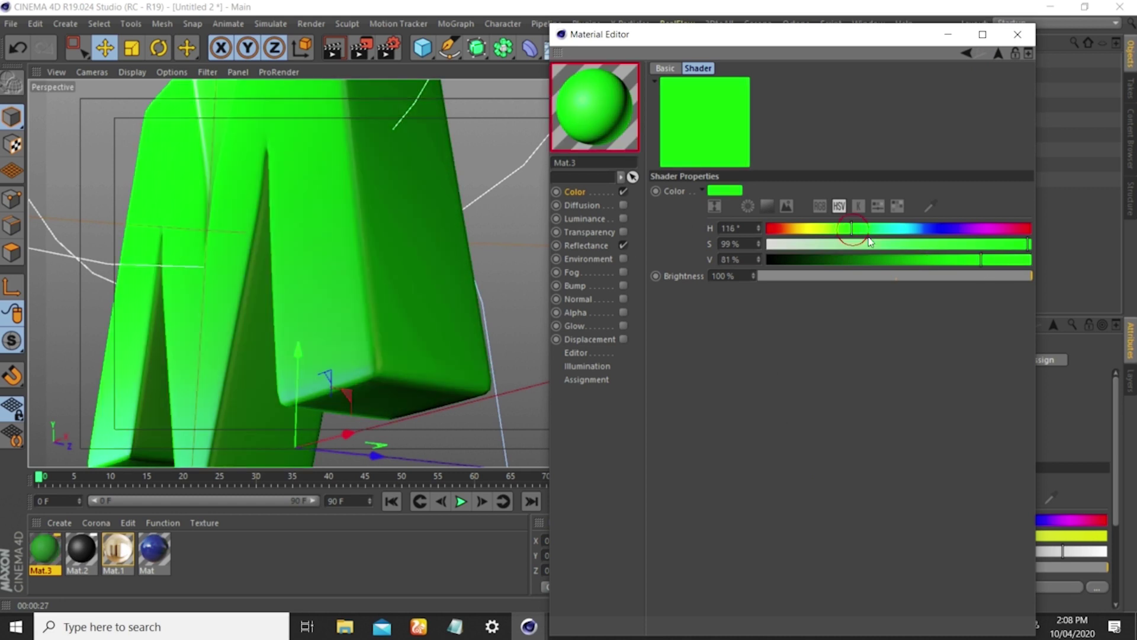
- Tone the green color down to saturation 41% and value 50%, and return to the layer stack
click(926, 245)
click(939, 259)
click(910, 260)
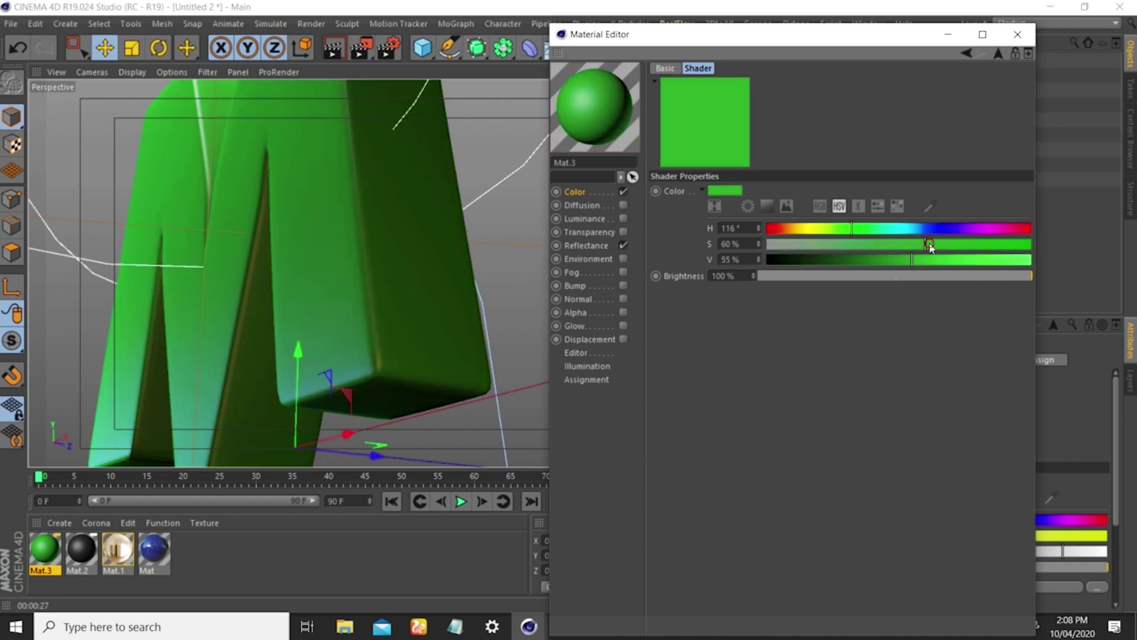
click(936, 244)
click(930, 259)
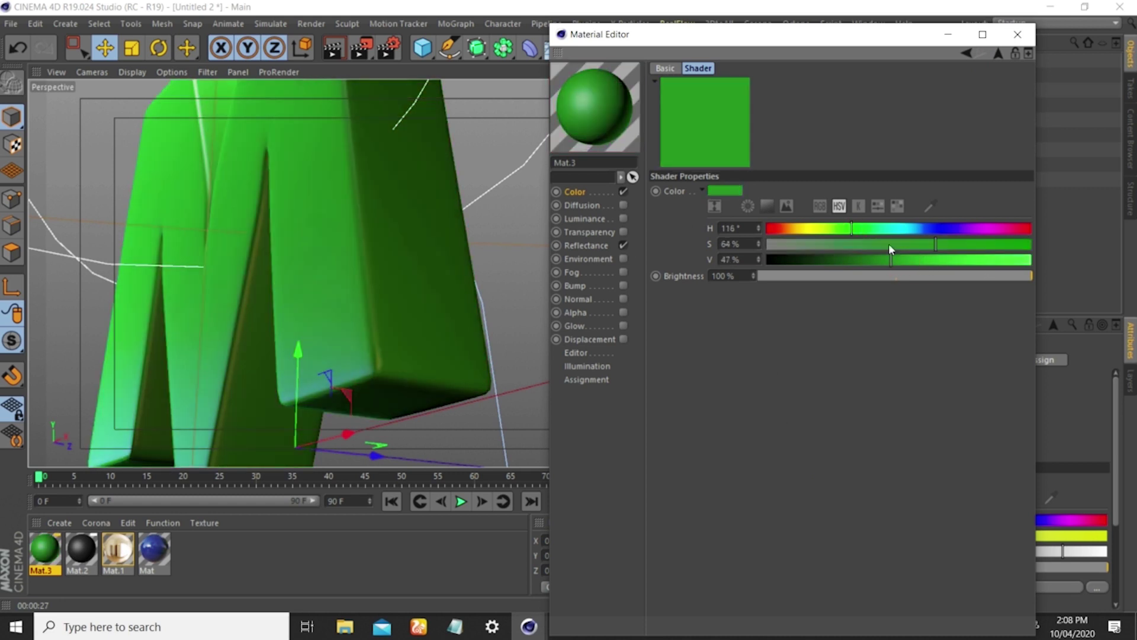
click(877, 244)
click(899, 260)
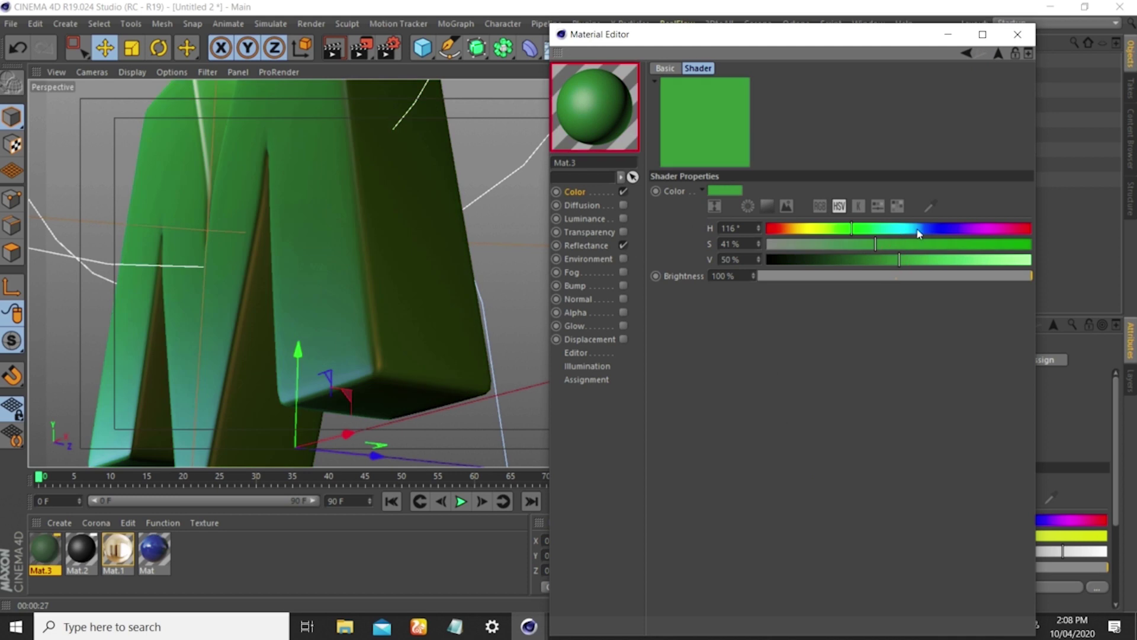
click(995, 56)
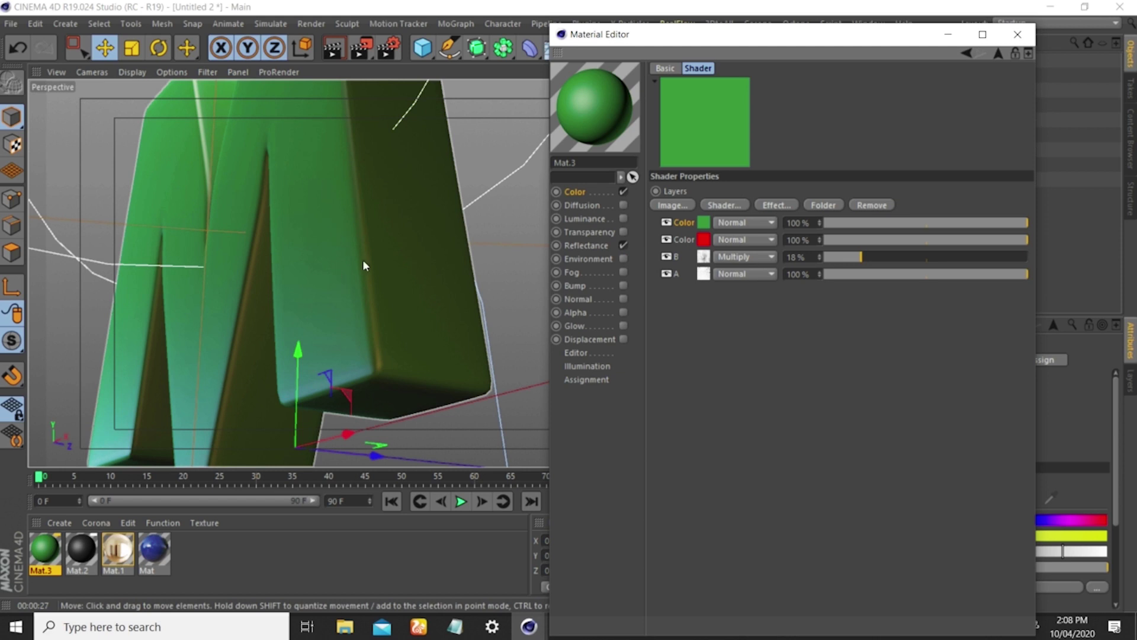
- Hide both Color layers and render the camera view to inspect the scratch layers alone at 128% zoom
click(666, 222)
click(666, 240)
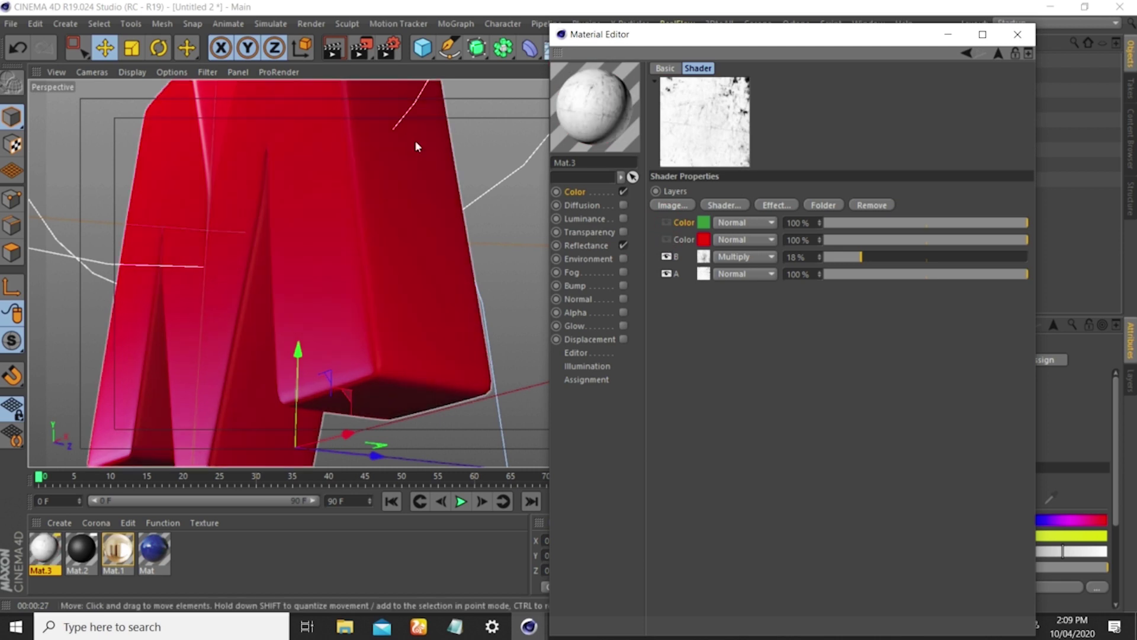
click(359, 48)
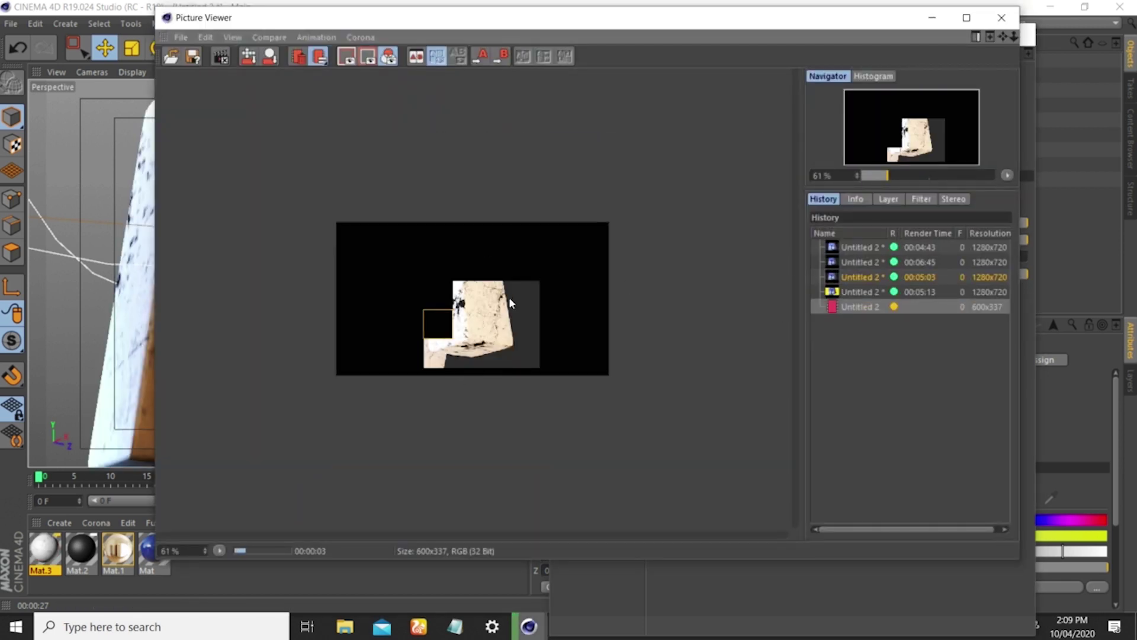
drag(887, 175, 899, 175)
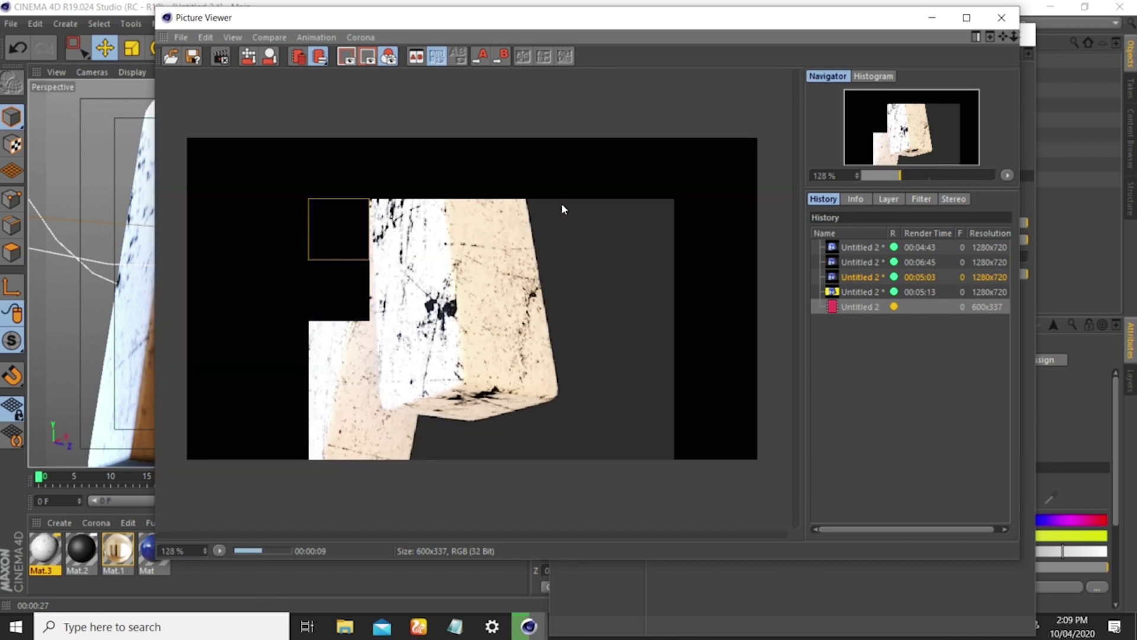
click(931, 18)
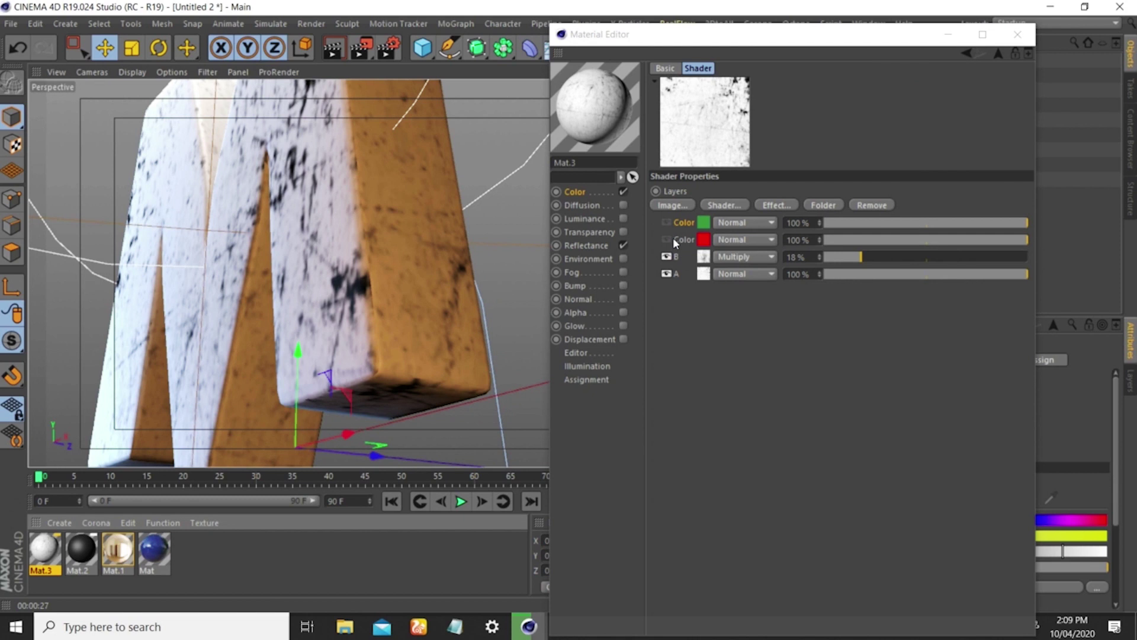
- Show both Color layers again and move the red one to the end of the stack, below layer A
click(675, 239)
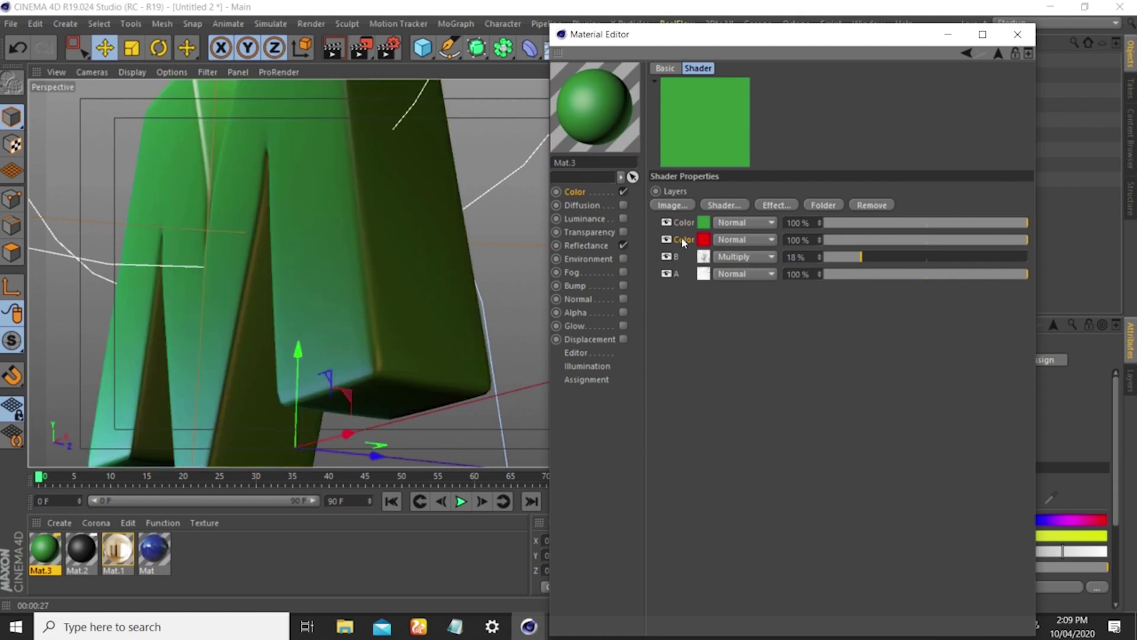
drag(690, 276, 698, 279)
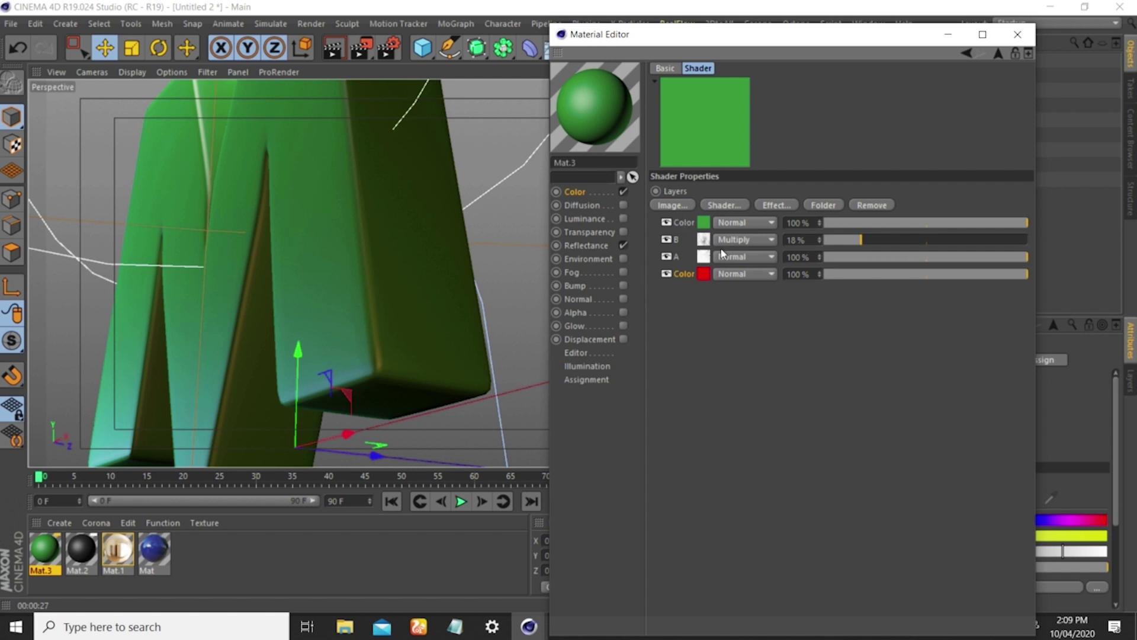
- Group layers B and A in a new folder placed between the green and red Color layers
click(681, 240)
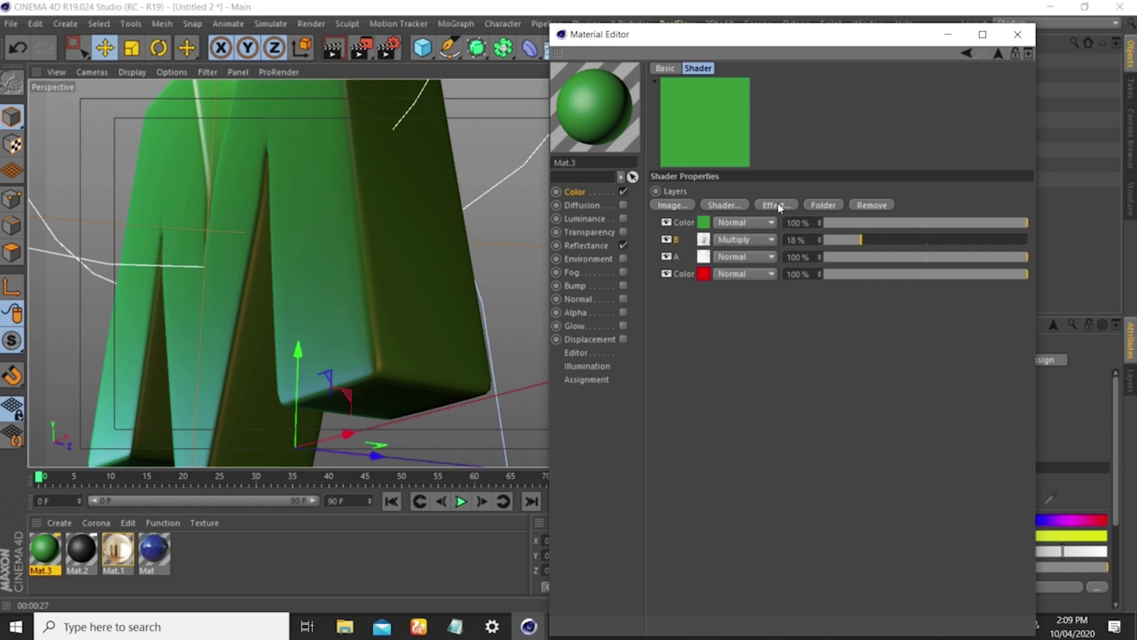
click(814, 205)
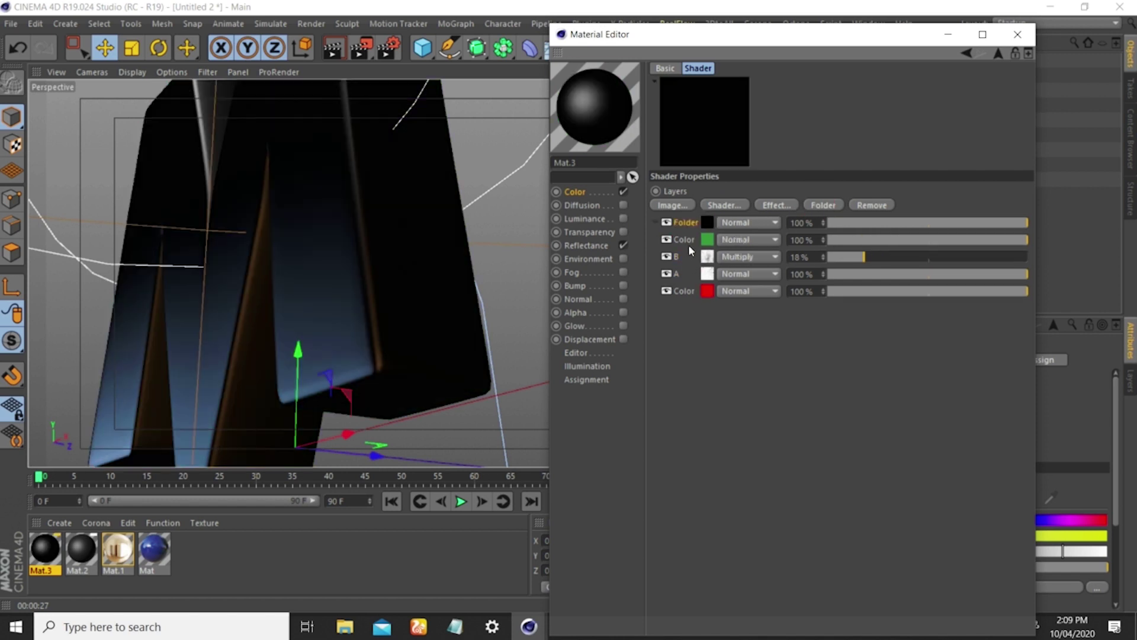
drag(682, 220, 687, 263)
click(656, 240)
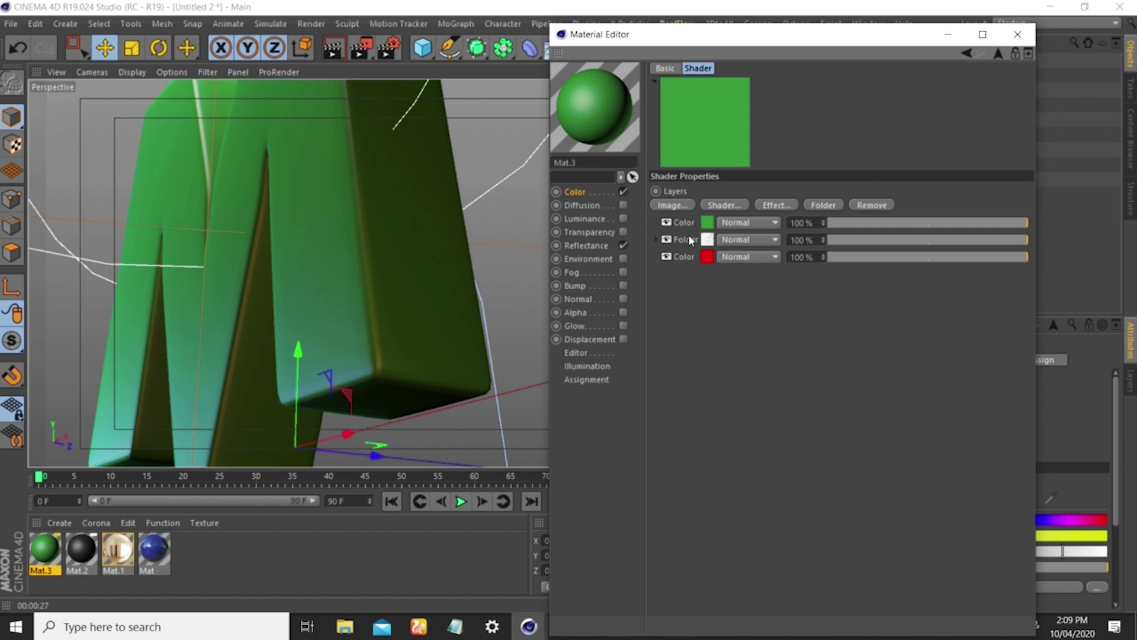
click(655, 240)
click(656, 241)
- Set the folder's blending mode to Layer Mask and render the camera view
click(745, 239)
click(676, 343)
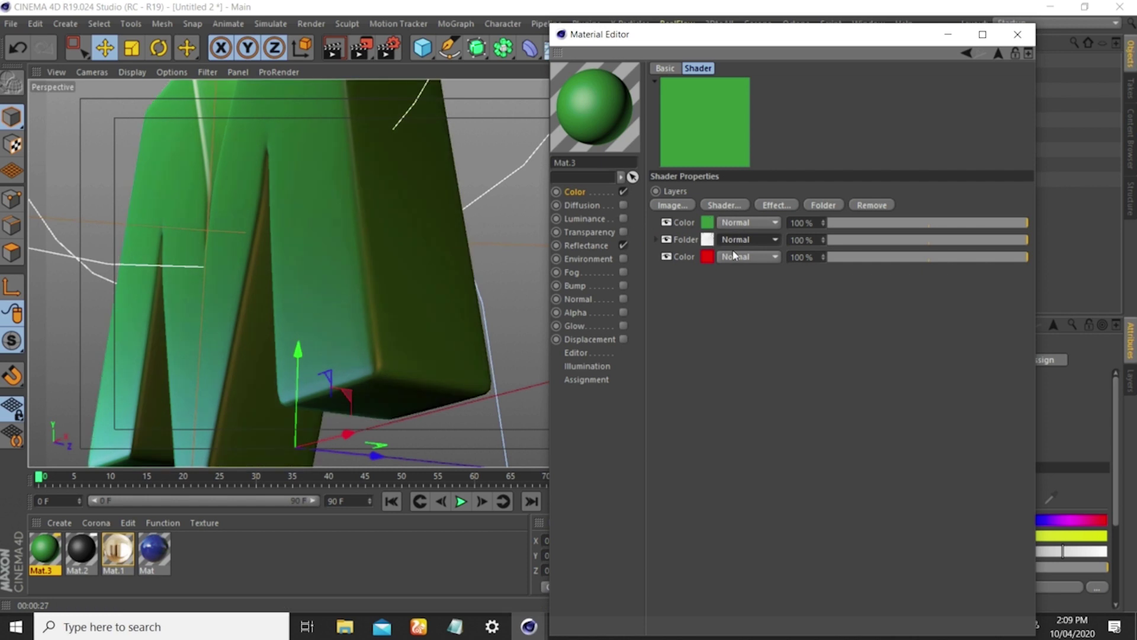
click(755, 239)
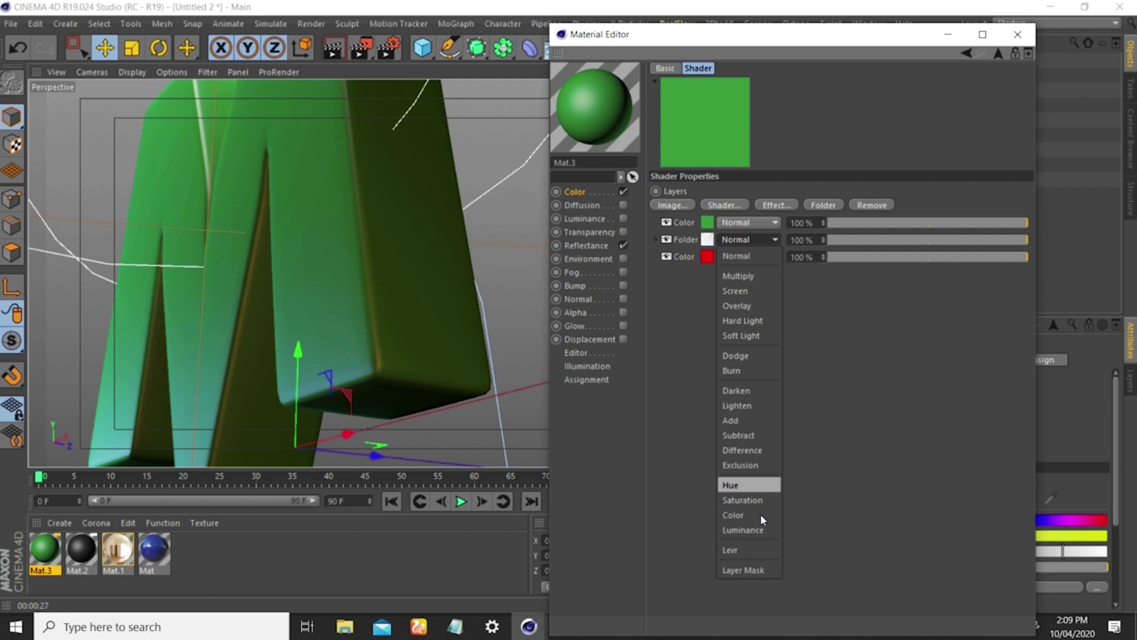
click(749, 568)
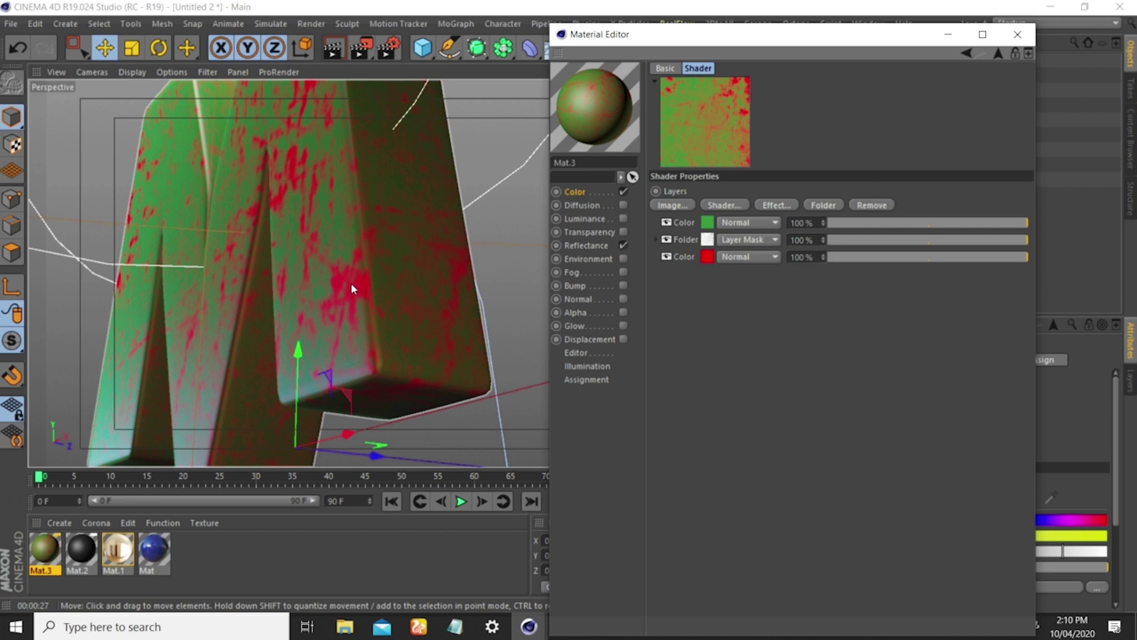
click(360, 47)
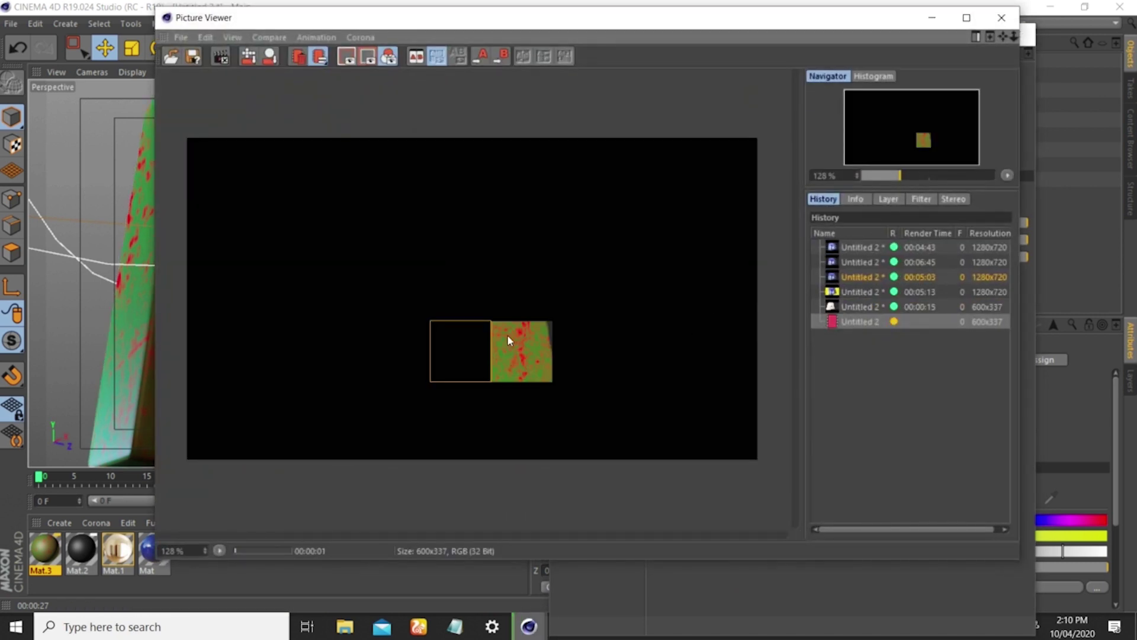
- Compare the green and red render with the previous black-and-white scratch render
click(855, 306)
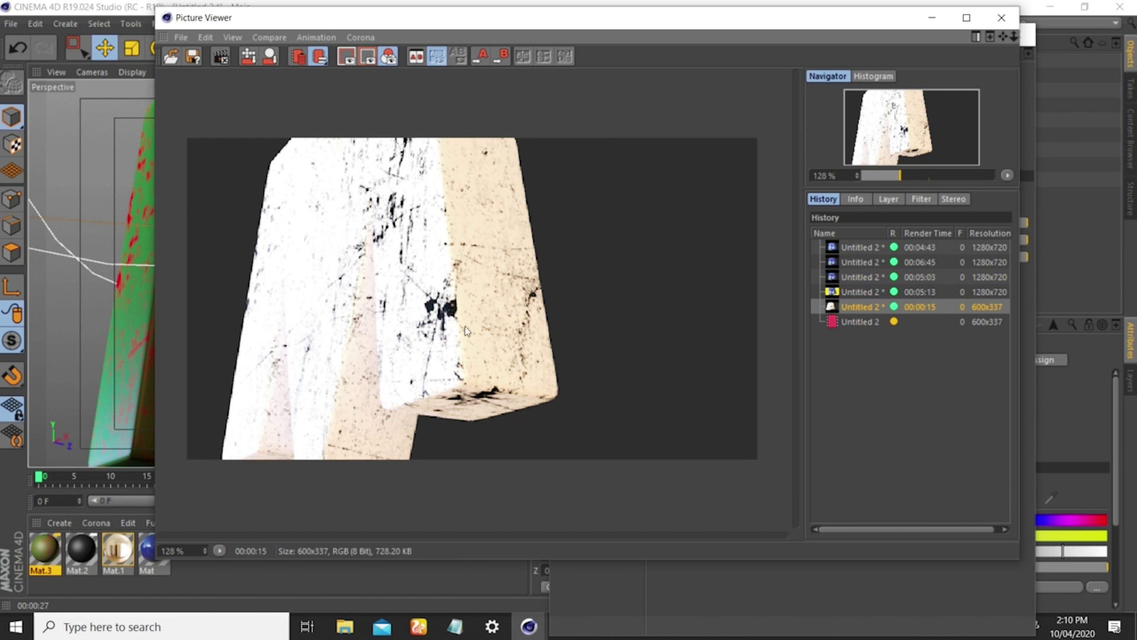
click(854, 321)
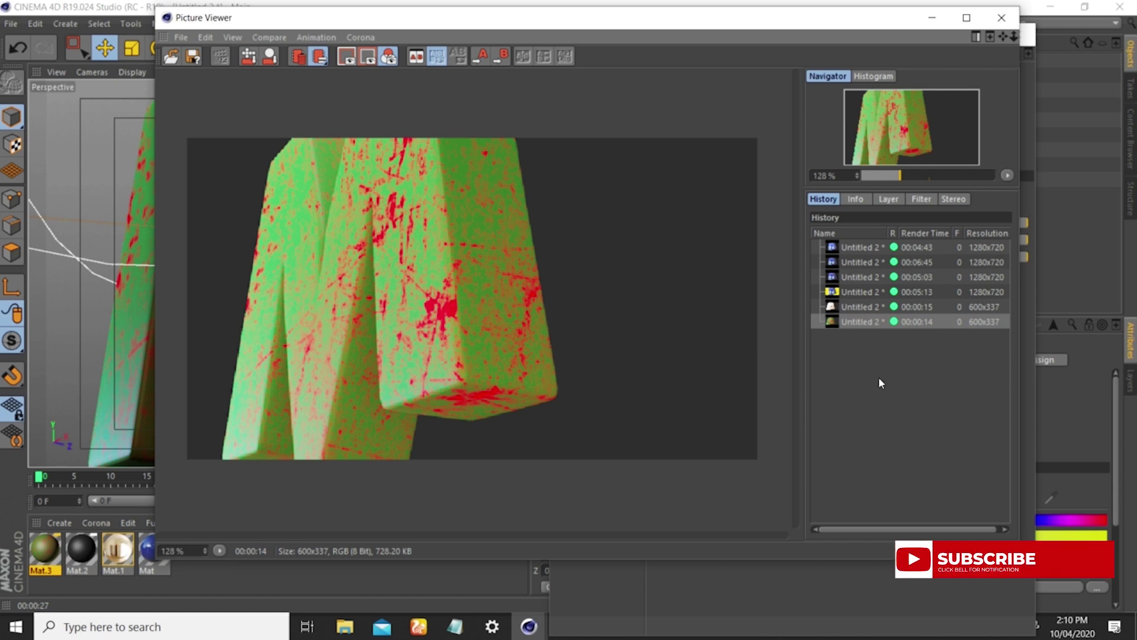
click(858, 308)
click(856, 321)
- Examine the worn edges and scratches in the earlier blue 1280x720 render, comparing it with the green and red render
click(858, 277)
drag(630, 253, 526, 292)
click(847, 323)
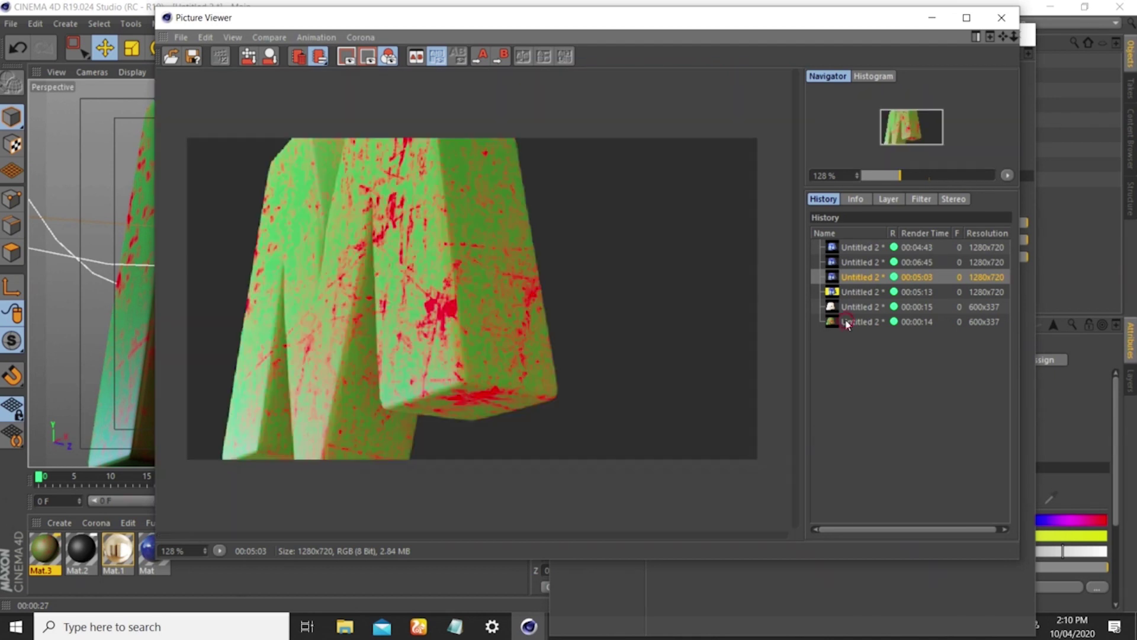
click(851, 277)
drag(680, 272, 561, 242)
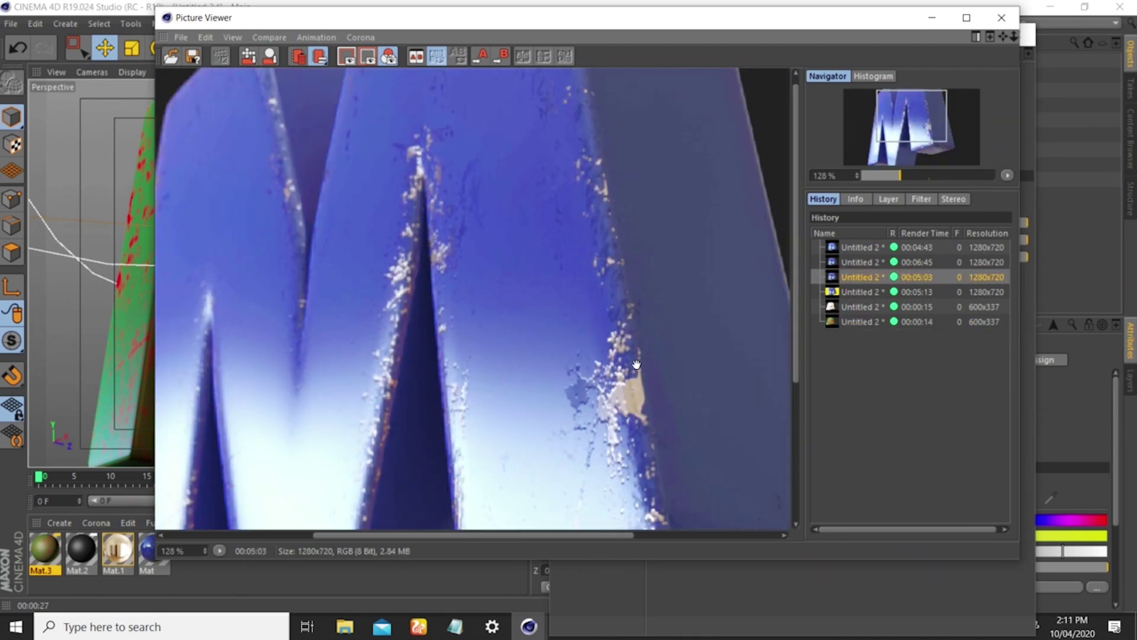
drag(636, 364, 599, 310)
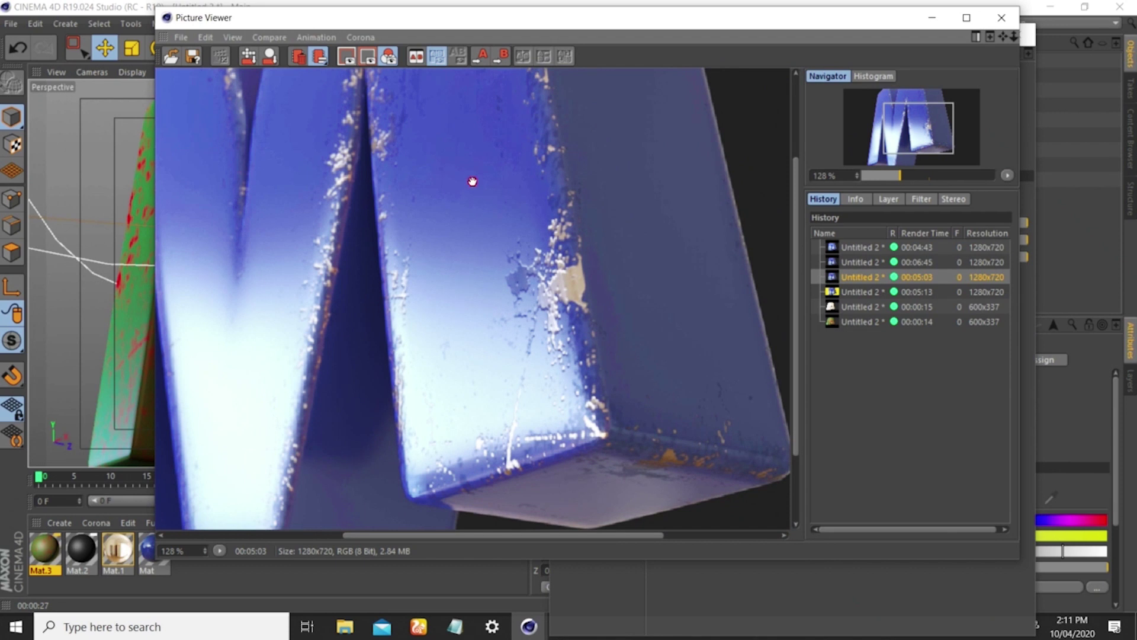
drag(472, 180, 503, 251)
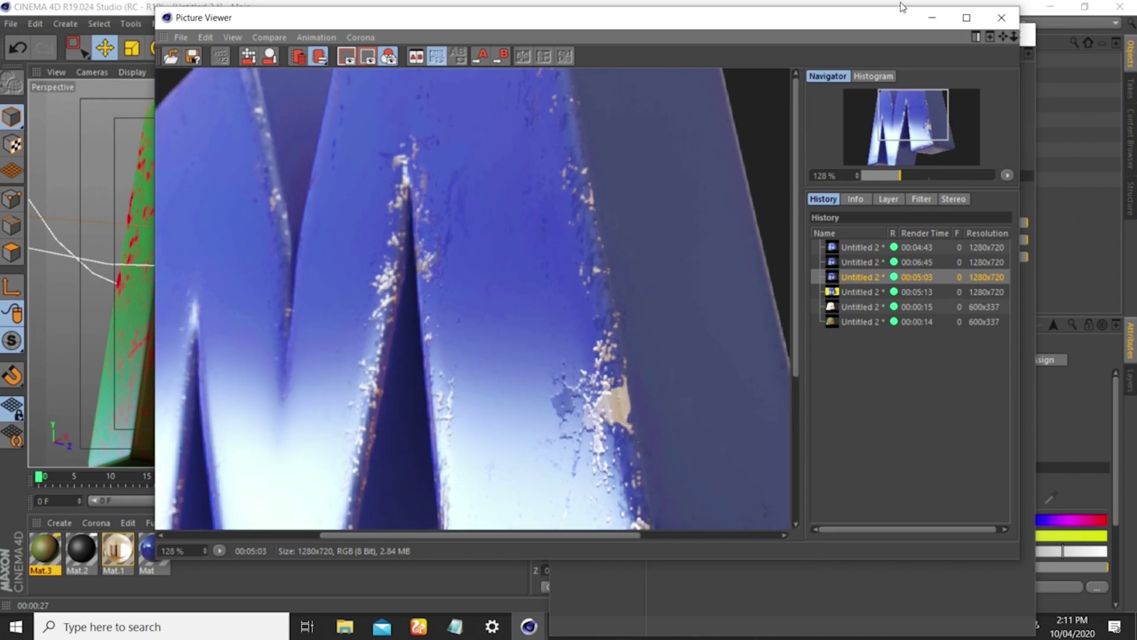
click(932, 19)
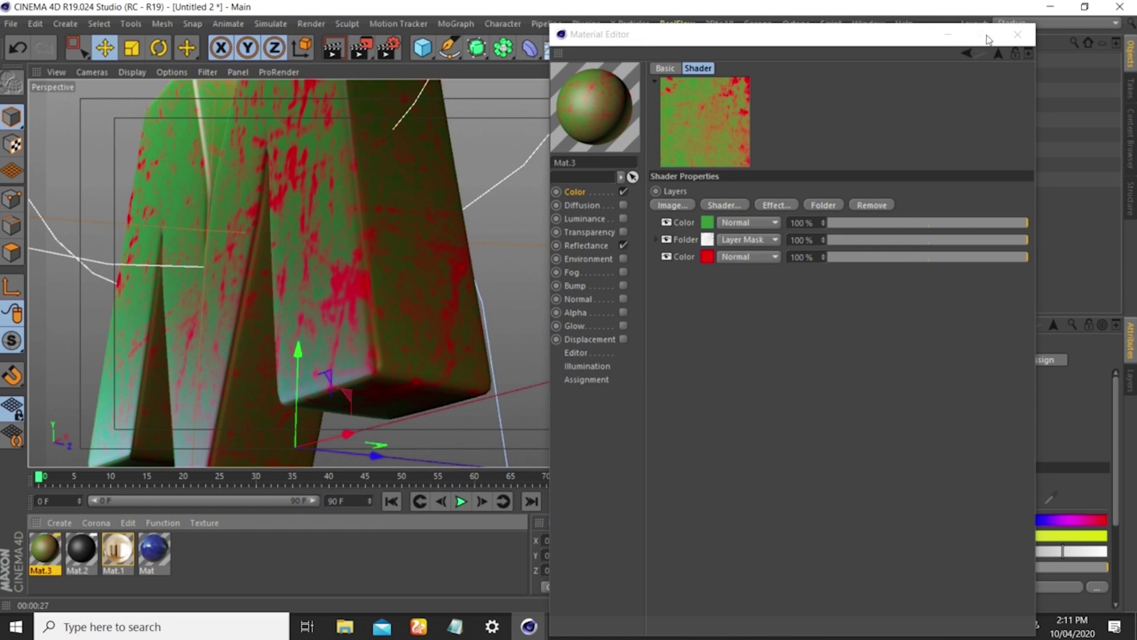
- Close the material editor, leave the camera view and bring the Polygon letter into Edges mode
click(1018, 34)
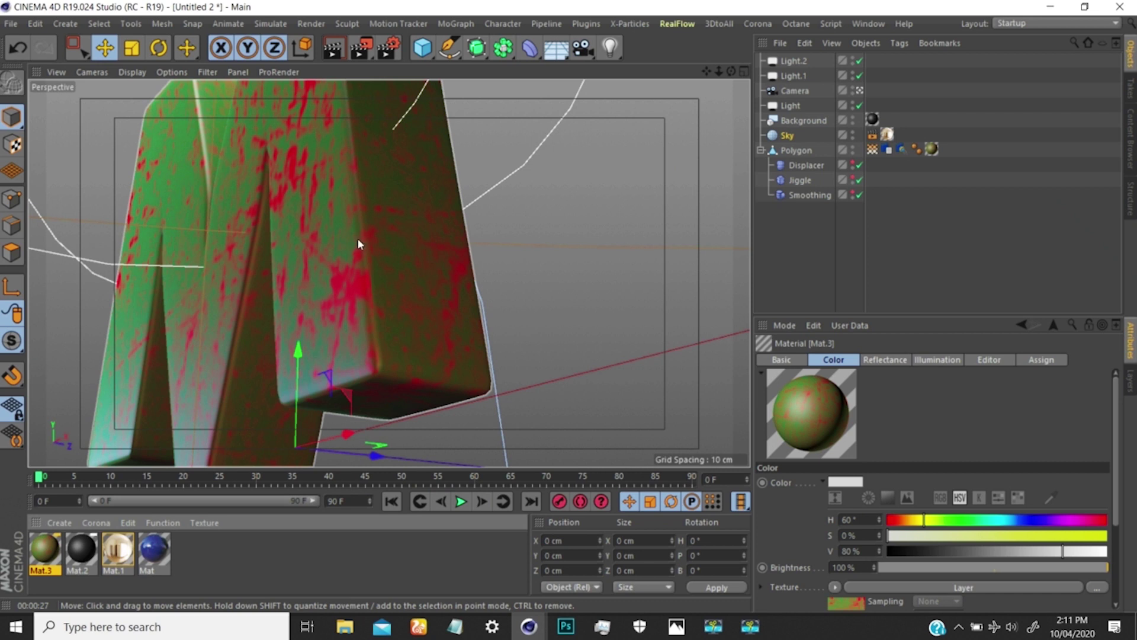
click(859, 91)
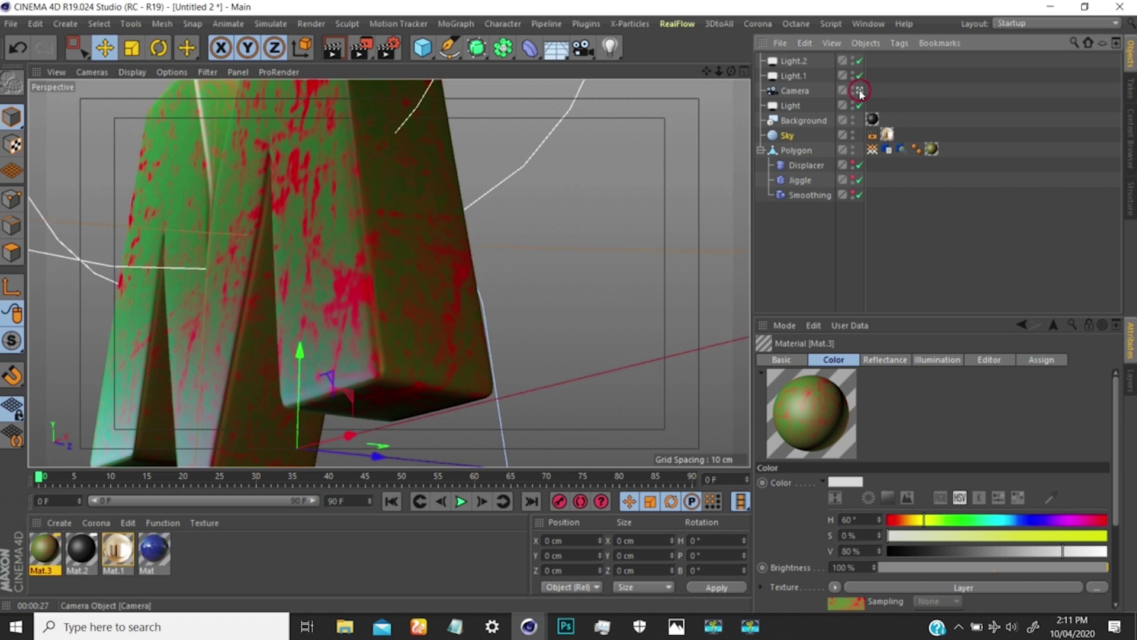
click(860, 92)
click(790, 150)
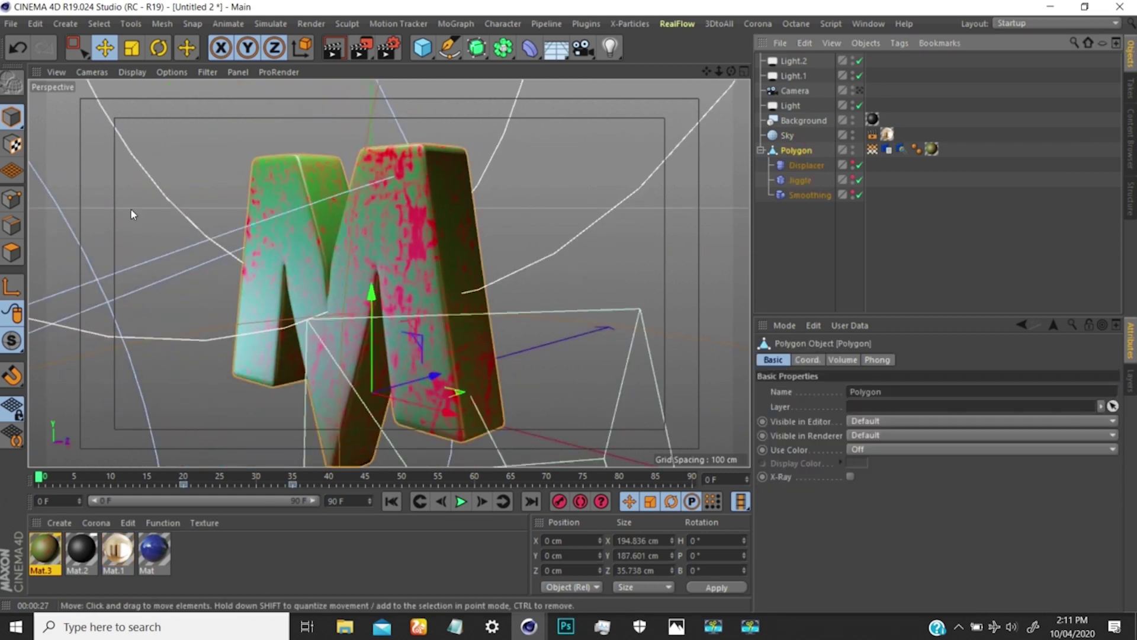
click(12, 226)
alt+drag(486, 215, 554, 256)
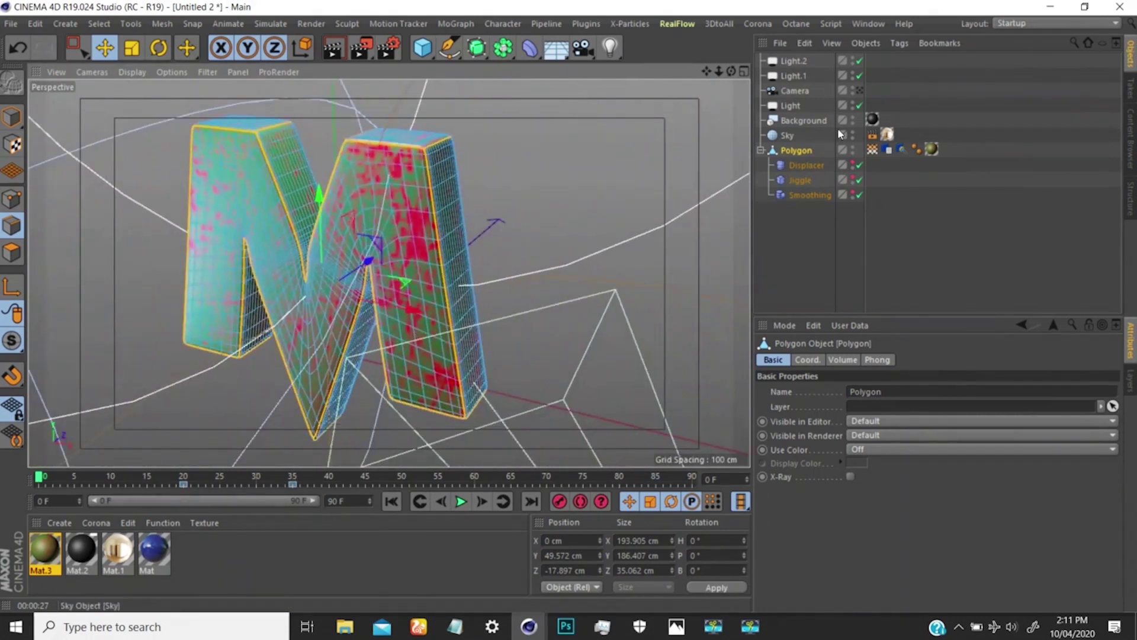
- Try deleting the Vertex Map tag from the Polygon object, and undo the deletion
click(873, 149)
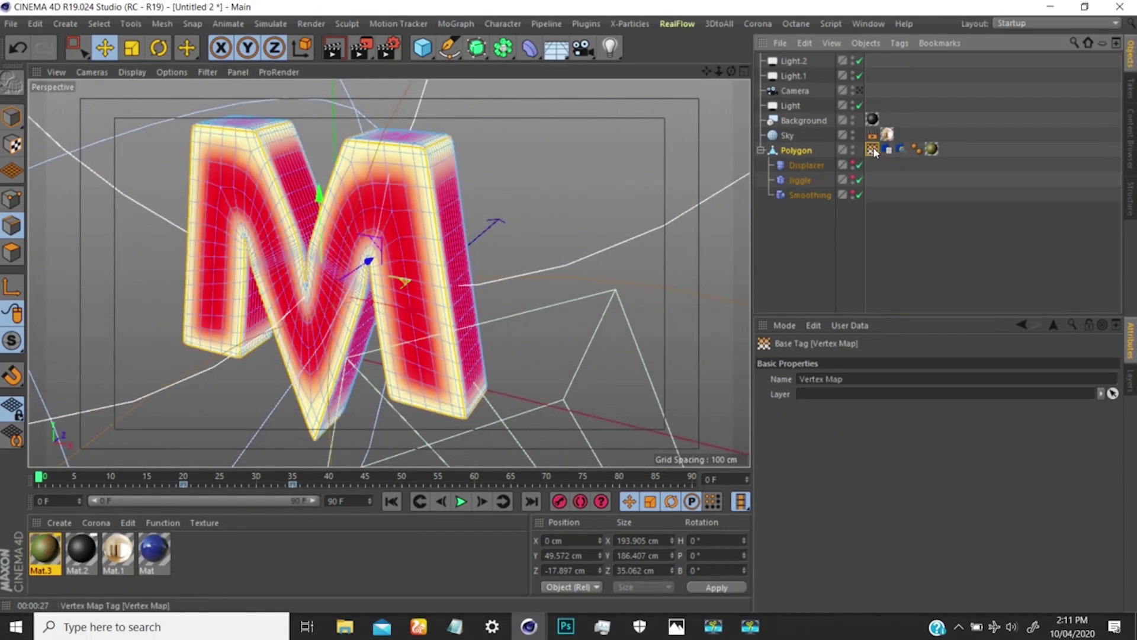
key(Delete)
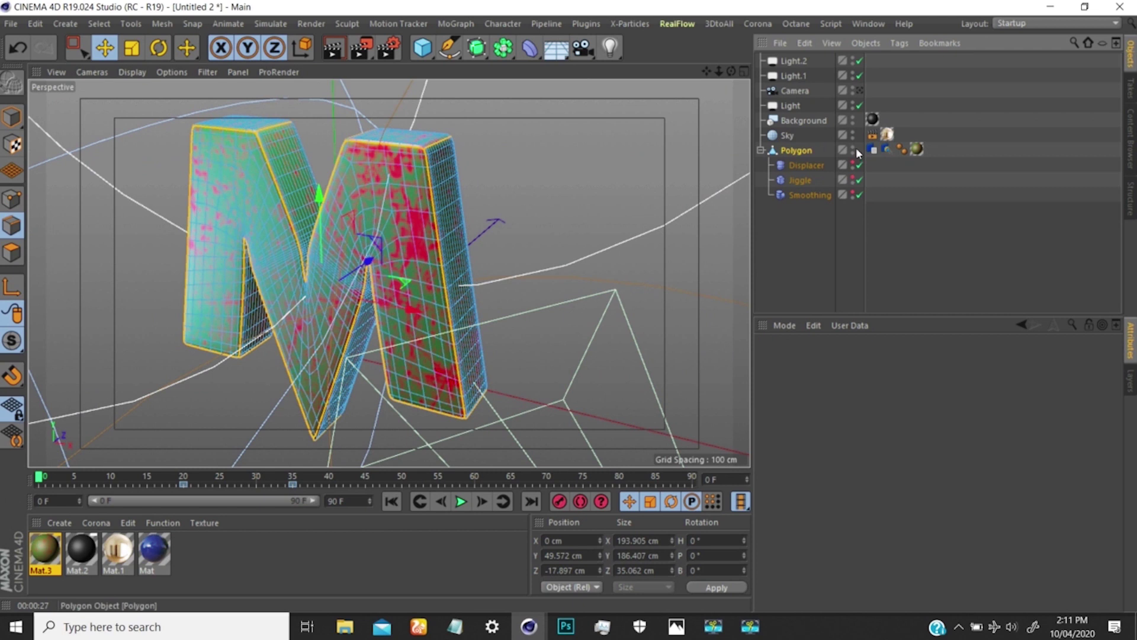
key(ctrl+z)
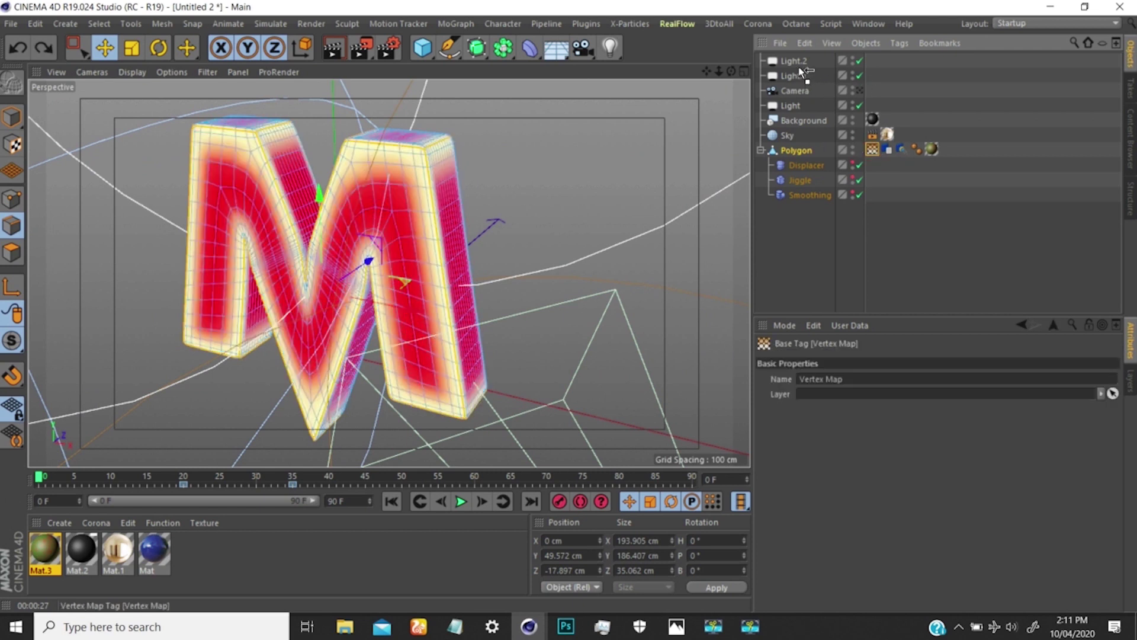
- Move the Vertex Map tag from the Polygon object onto Light.2
drag(800, 68, 800, 61)
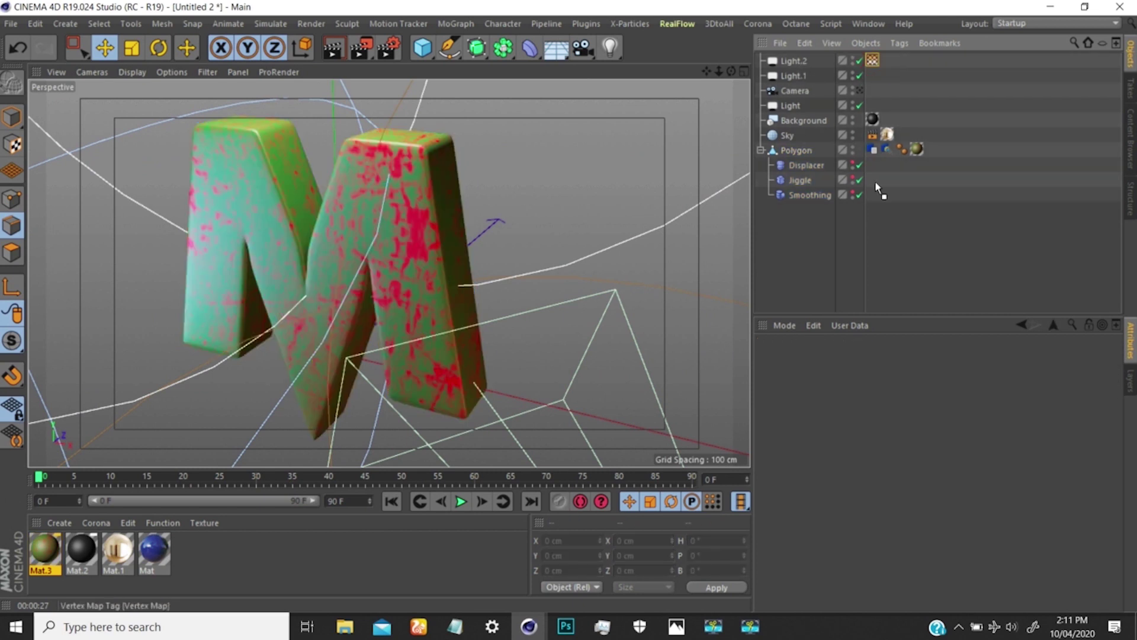
- Move the Vertex Map tag from Light.2 back onto the Polygon object and collapse its child objects
drag(877, 188, 849, 206)
drag(876, 150, 873, 151)
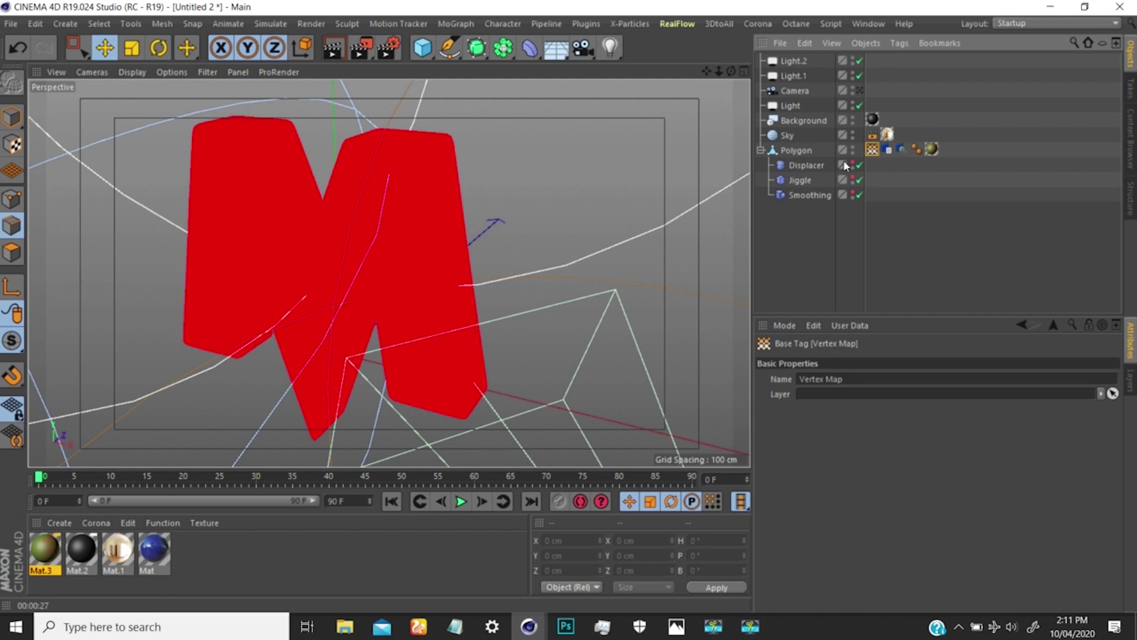
click(761, 151)
click(790, 153)
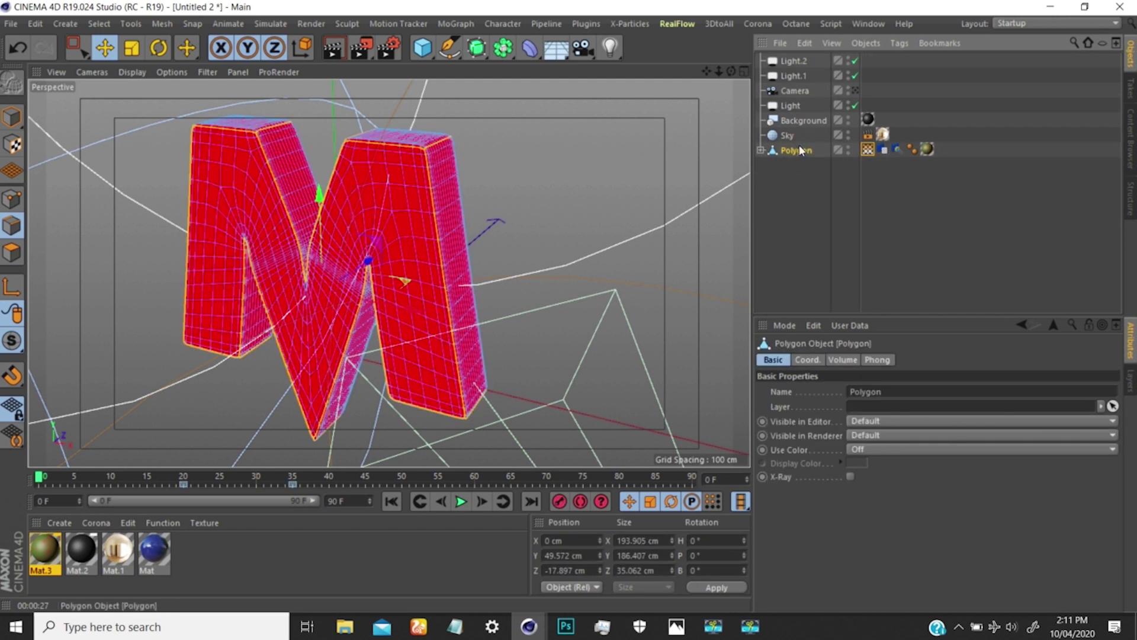
- Duplicate the Polygon object as a hidden backup grouped in a null, and delete the Vertex Map tag from the original
ctrl+drag(798, 147, 805, 158)
click(848, 164)
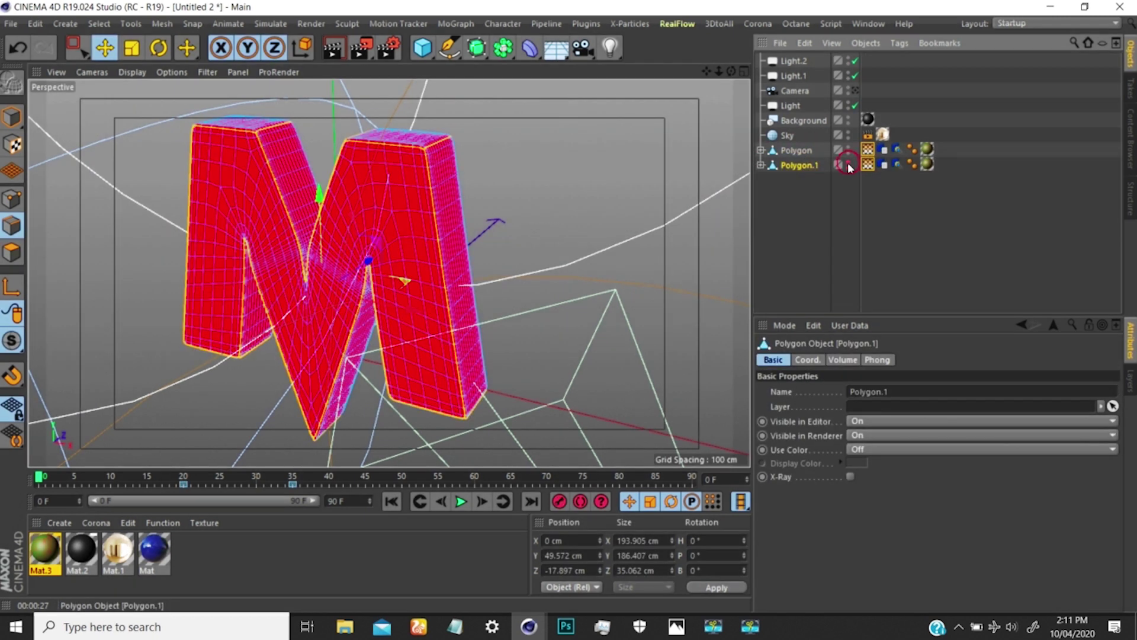
click(867, 164)
key(Delete)
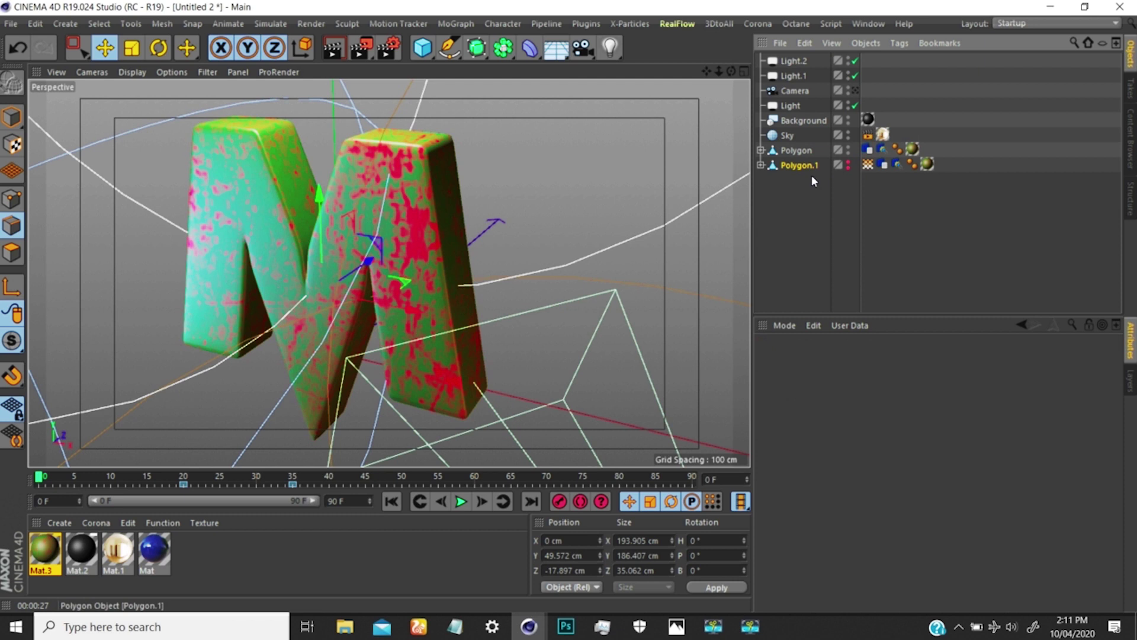
key(alt+g)
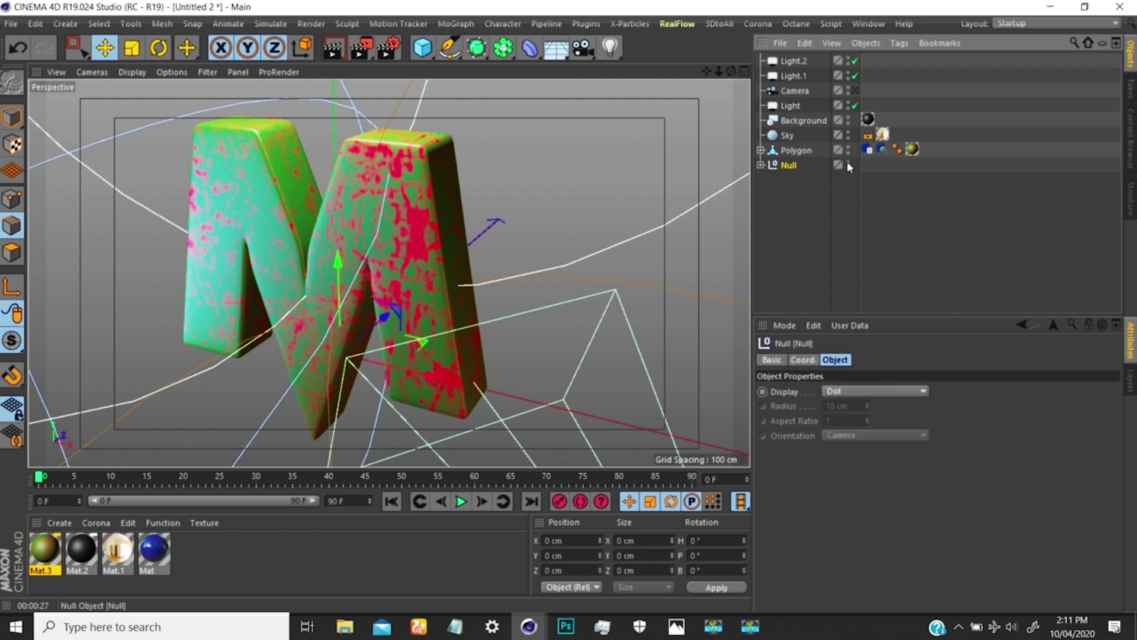
- Try loop-selecting the Polygon letter's bevel edges around the top and down the front corner of the nearer leg
click(792, 150)
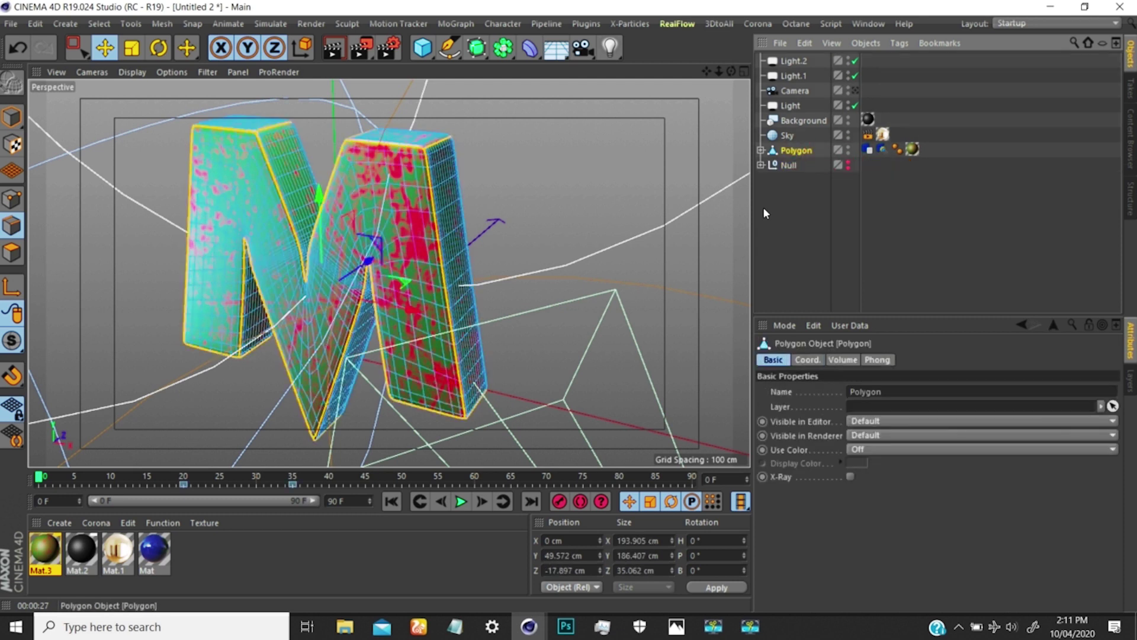
mouse_move(449, 155)
alt+mouse_down()
mouse_move(388, 190)
mouse_move(388, 221)
mouse_move(409, 170)
alt+mouse_up()
scroll(409, 172, up, 4)
alt+drag(378, 280, 537, 210)
click(583, 200)
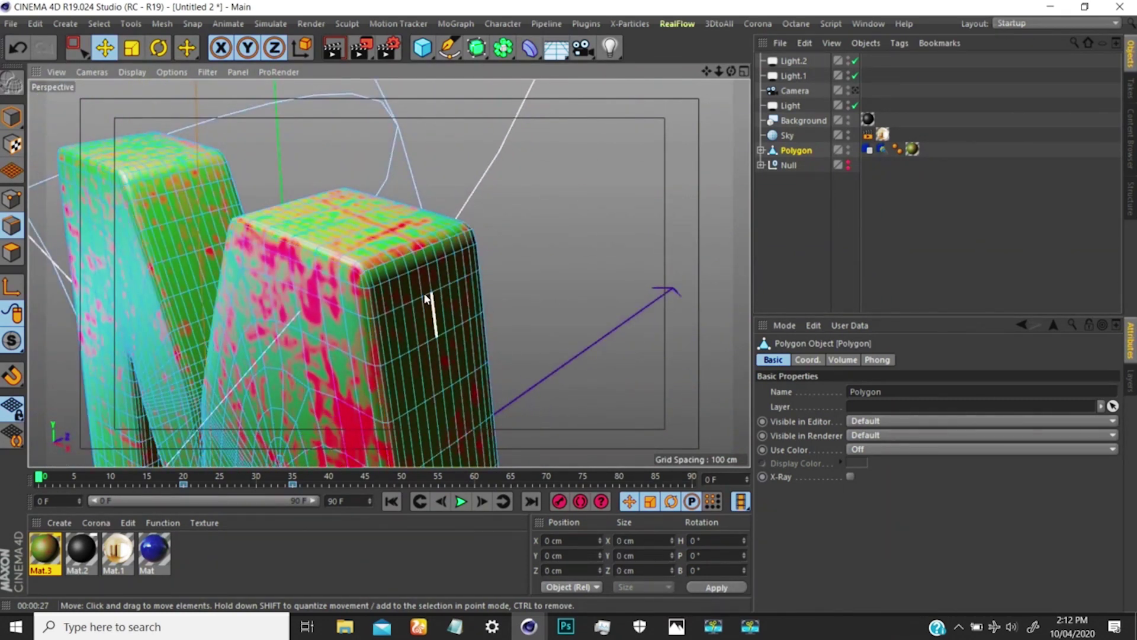
alt+drag(431, 255, 444, 234)
scroll(407, 234, up, 3)
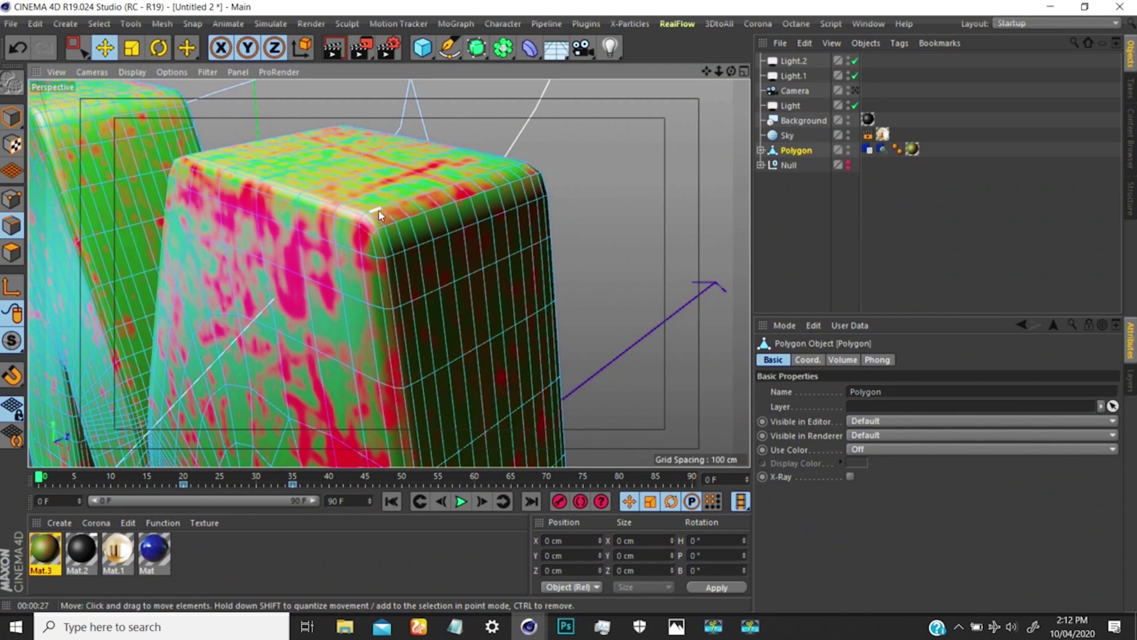
key(u)
key(l)
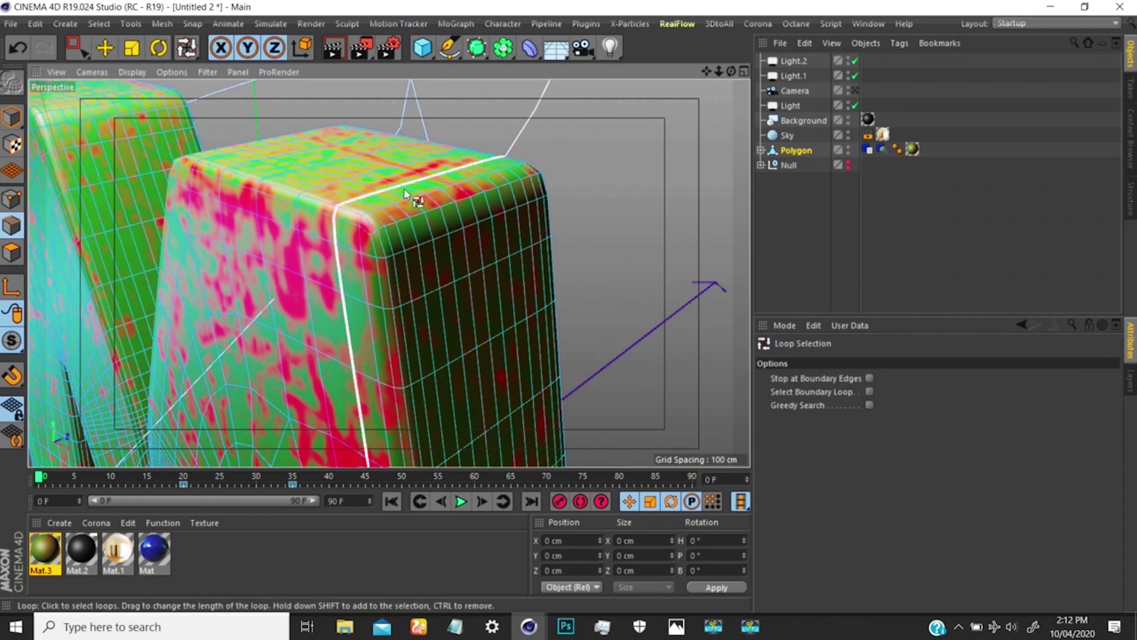
click(403, 219)
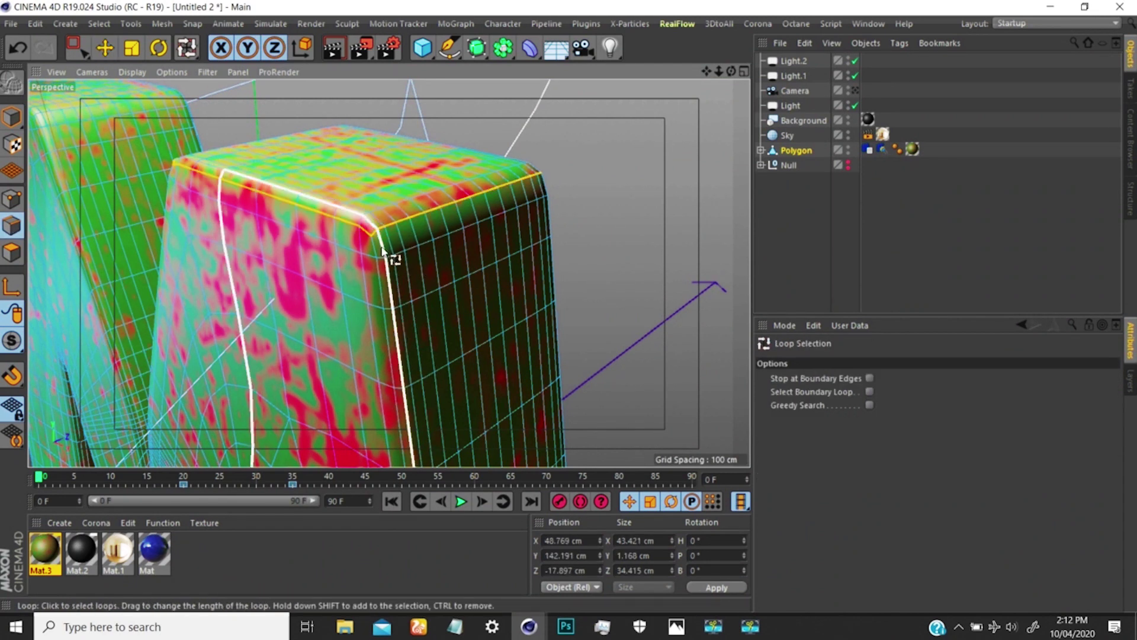
click(377, 228)
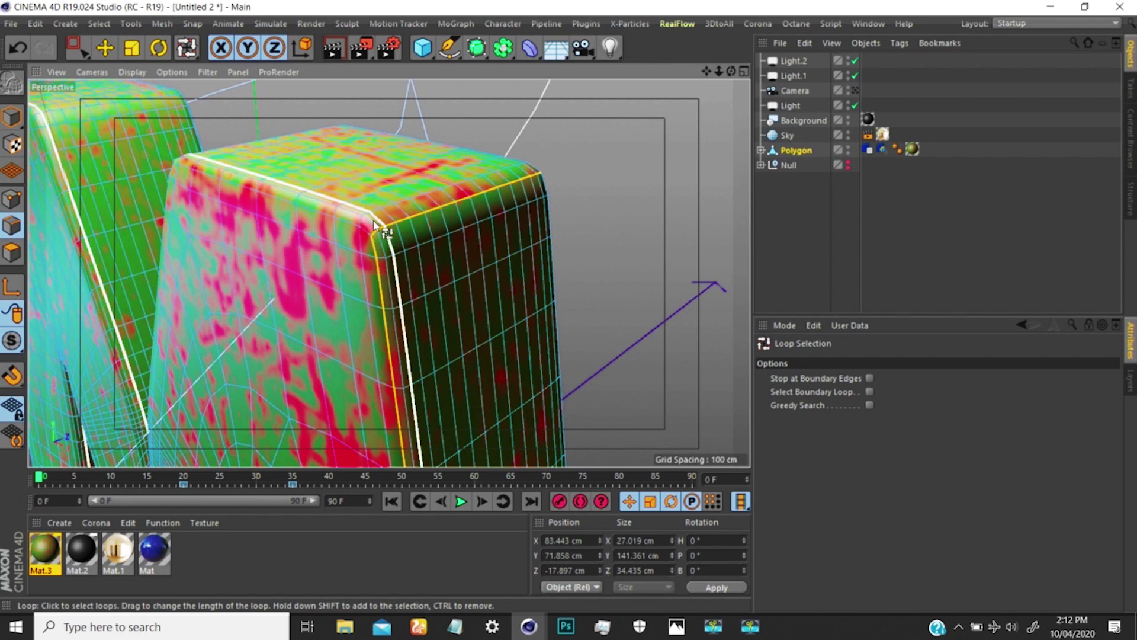
shift+click(368, 229)
- Try adding the edge loop around the top of the letter's other leg, and undo the loop selections
alt+drag(490, 180, 454, 233)
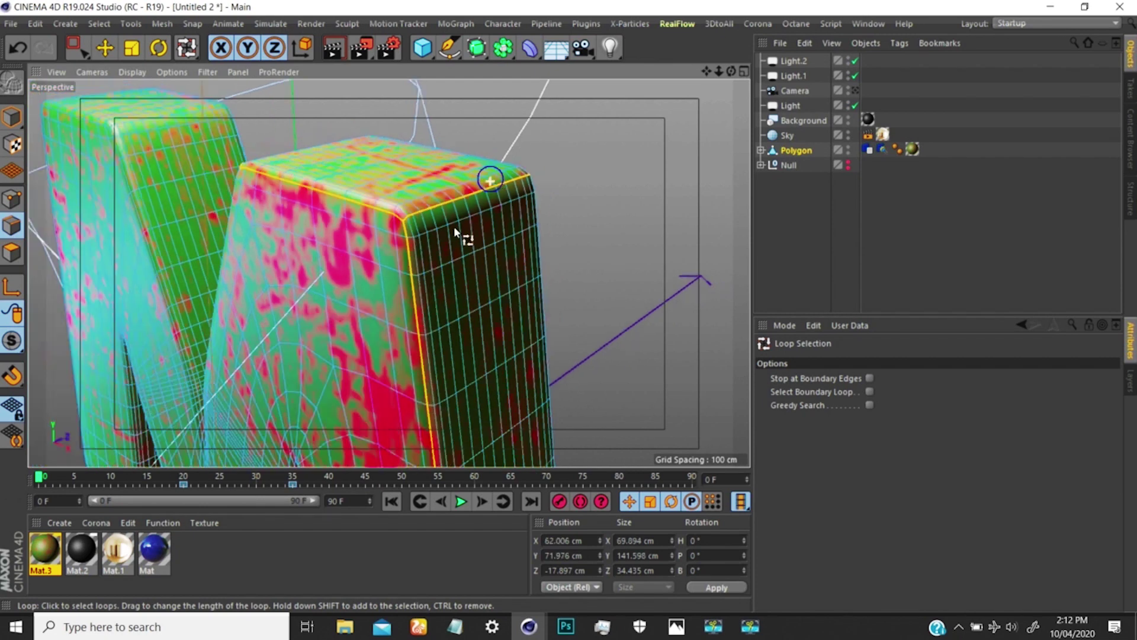
alt+right_drag(455, 233, 380, 231)
alt+drag(383, 208, 536, 243)
alt+right_drag(377, 138, 431, 93)
alt+right_drag(373, 208, 401, 148)
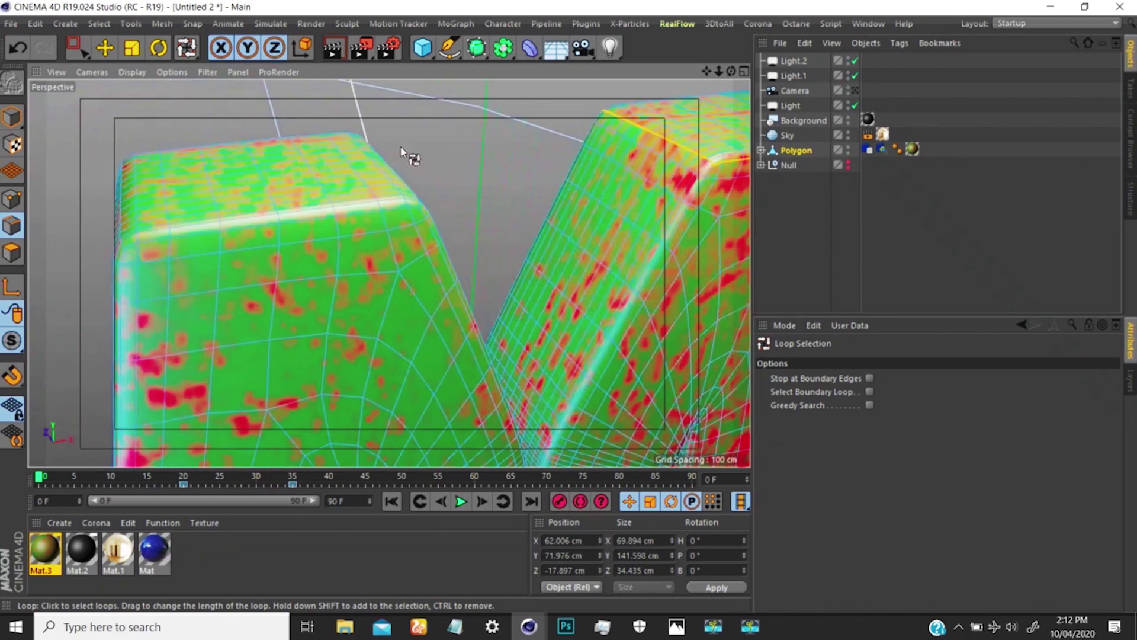
click(157, 242)
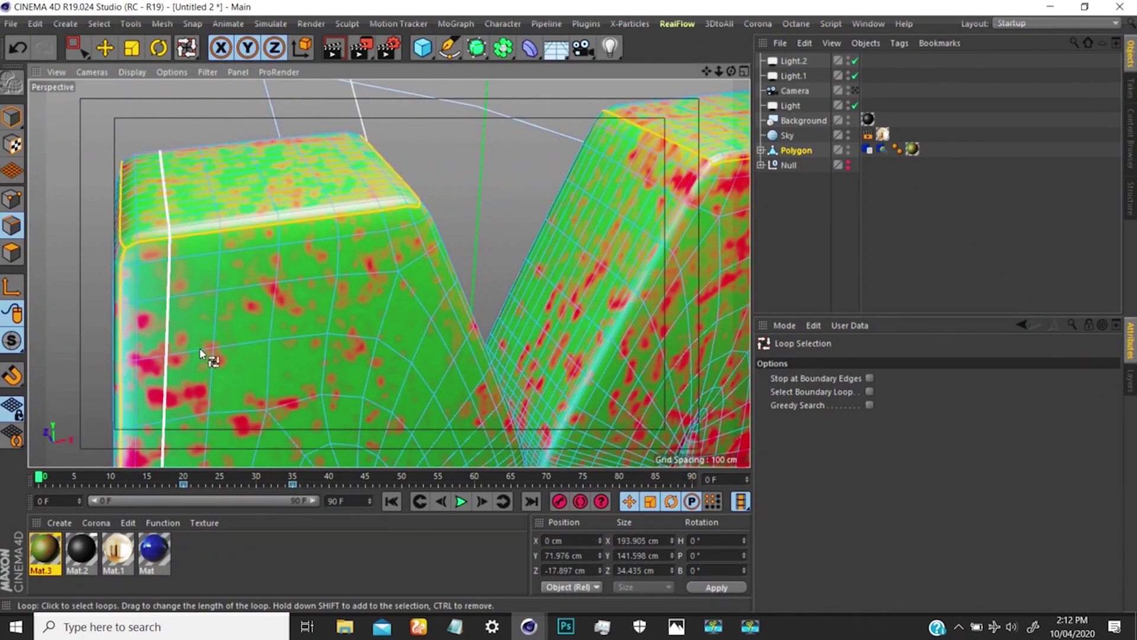
alt+right_drag(243, 276, 201, 339)
alt+drag(261, 231, 350, 212)
click(353, 211)
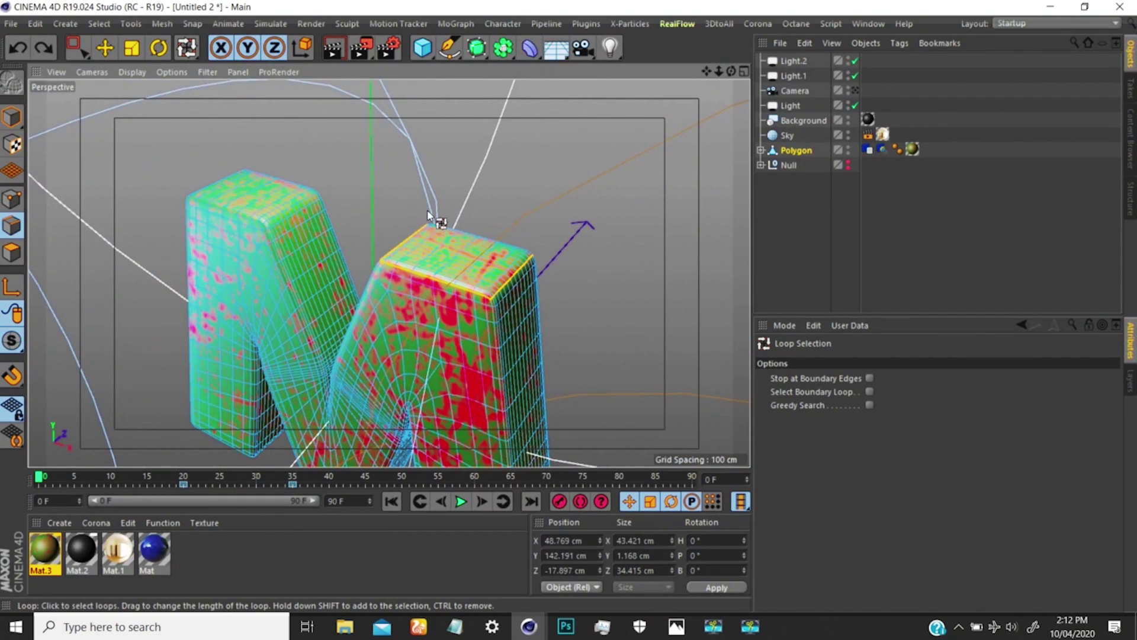
key(ctrl+z)
key(ctrl+z)
key(ctrl+z)
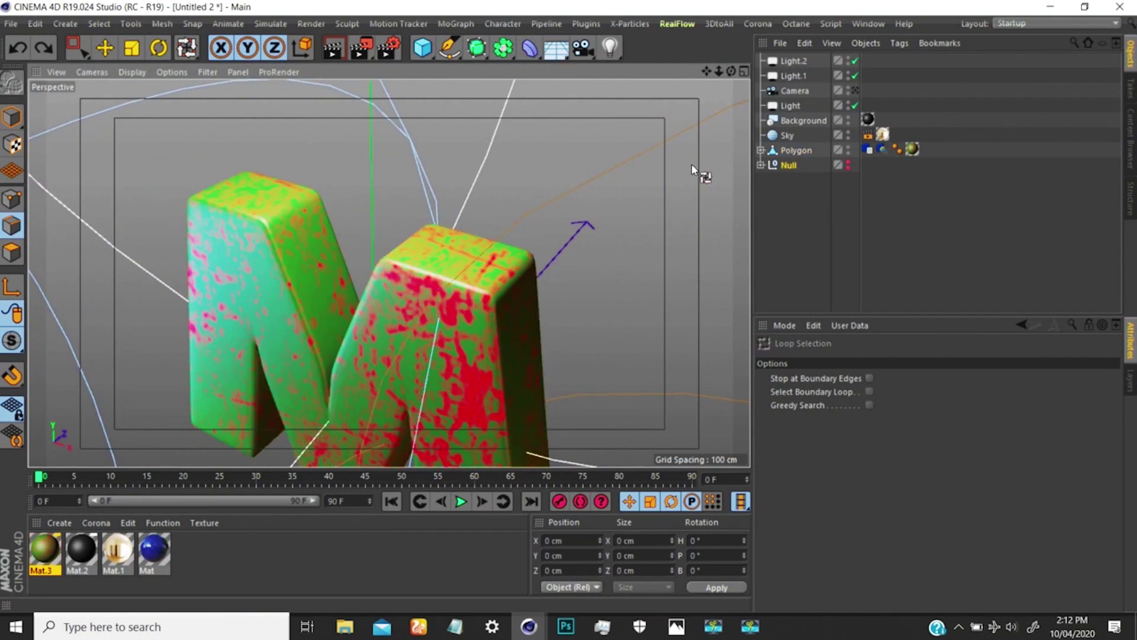
- Create a vertex map on the Polygon letter from its existing edge selection, with a vertex weight of 0% in Set mode
click(791, 150)
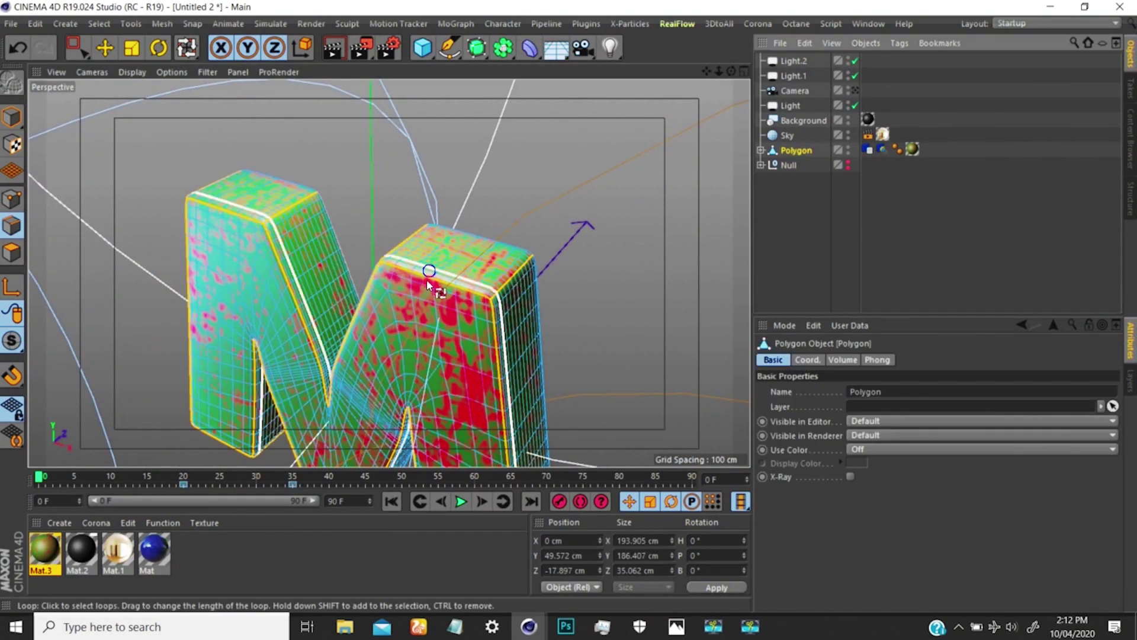
scroll(428, 283, down, 3)
alt+middle_drag(428, 276, 433, 214)
alt+drag(464, 290, 424, 237)
scroll(425, 234, down, 3)
alt+middle_drag(445, 205, 419, 233)
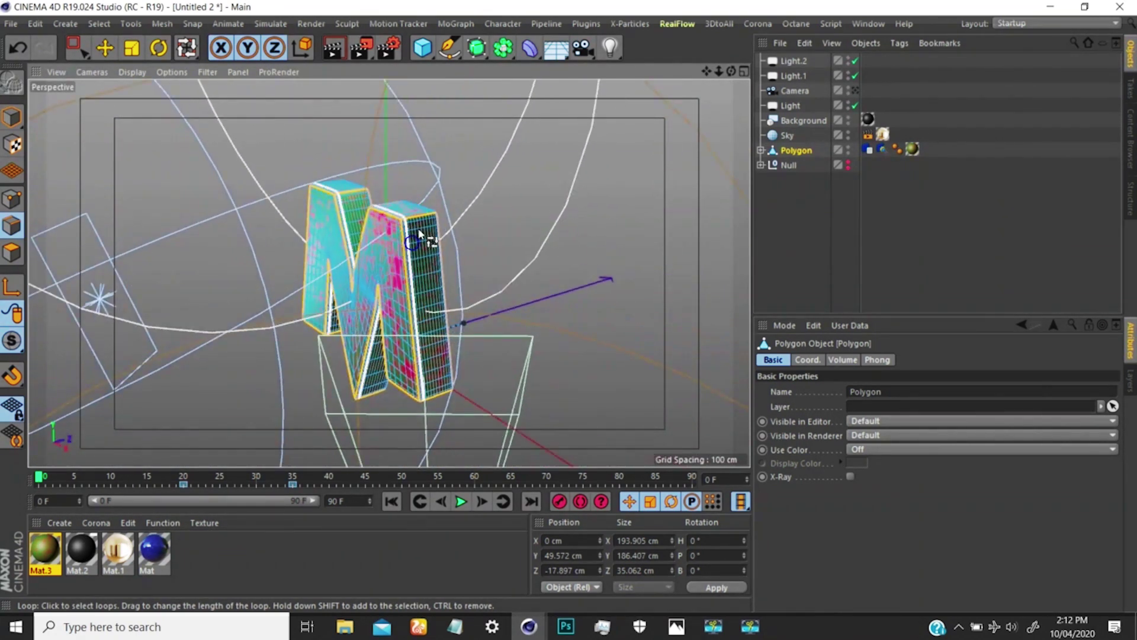
scroll(419, 235, up, 2)
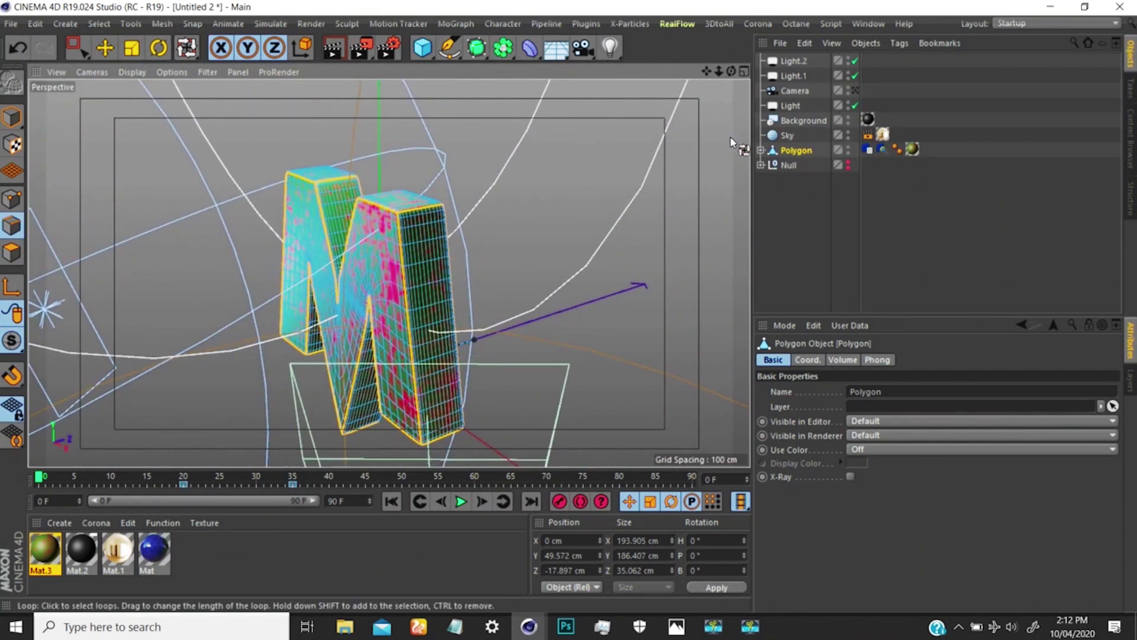
click(791, 152)
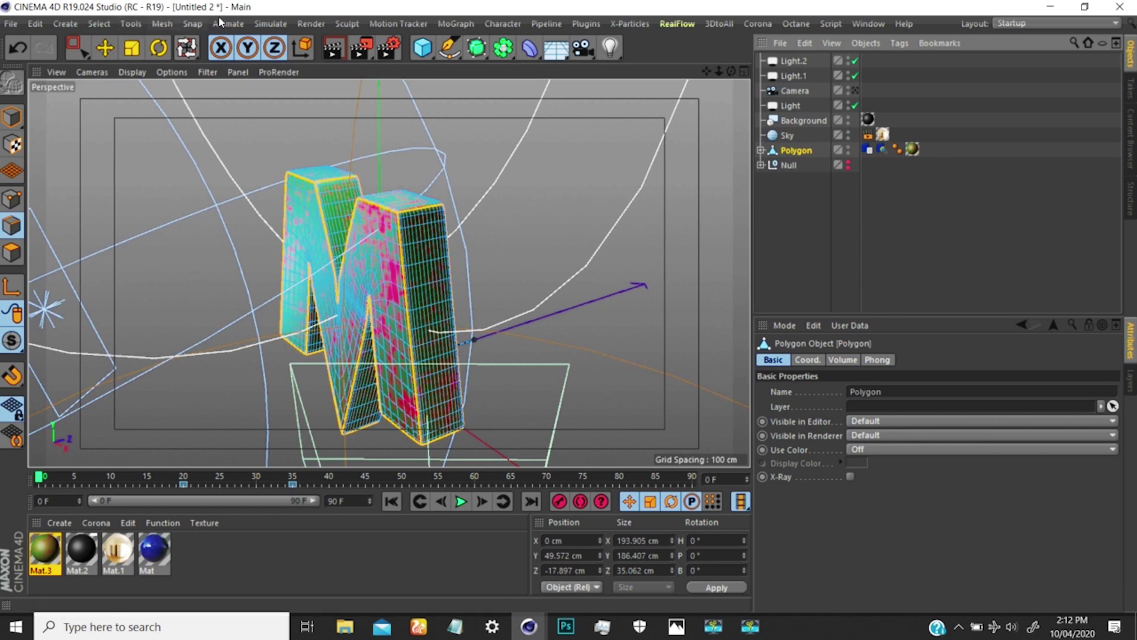
click(99, 24)
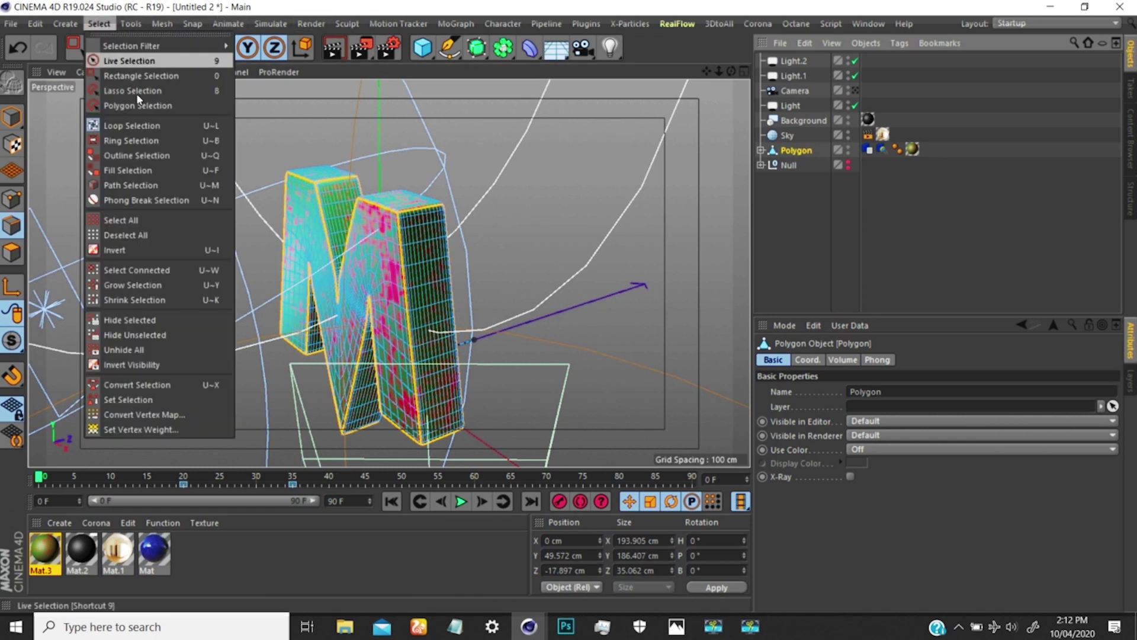
click(130, 430)
drag(167, 398, 658, 171)
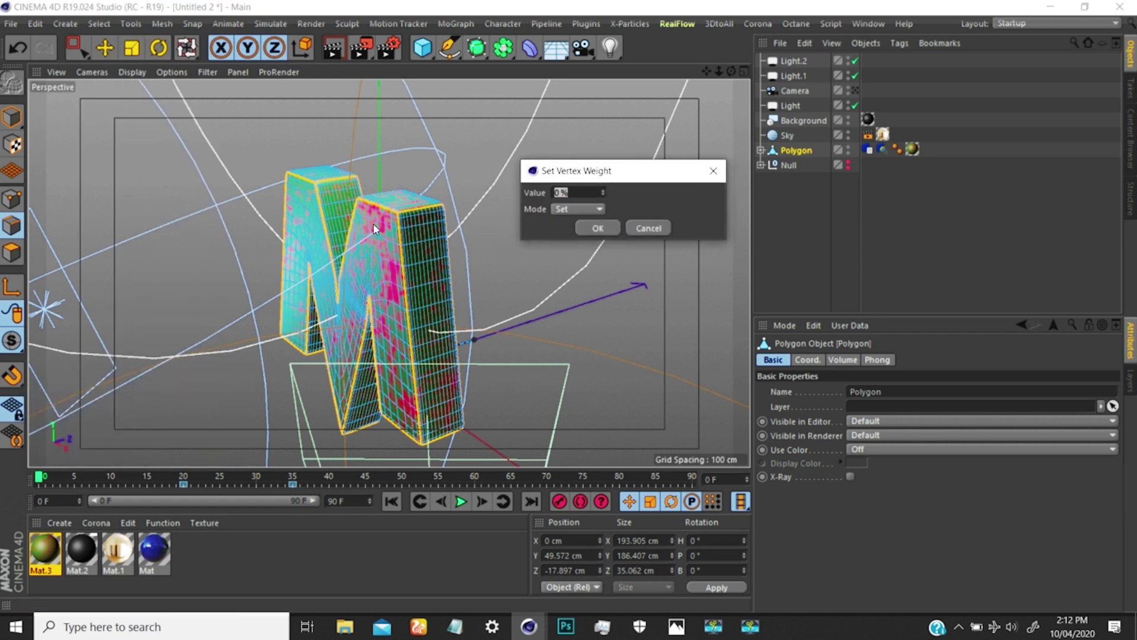
click(596, 230)
- Apply the Paint Tool to the vertex map's selected edges in Absolute mode at 100% opacity
alt+drag(458, 277, 477, 235)
alt+right_drag(392, 207, 450, 146)
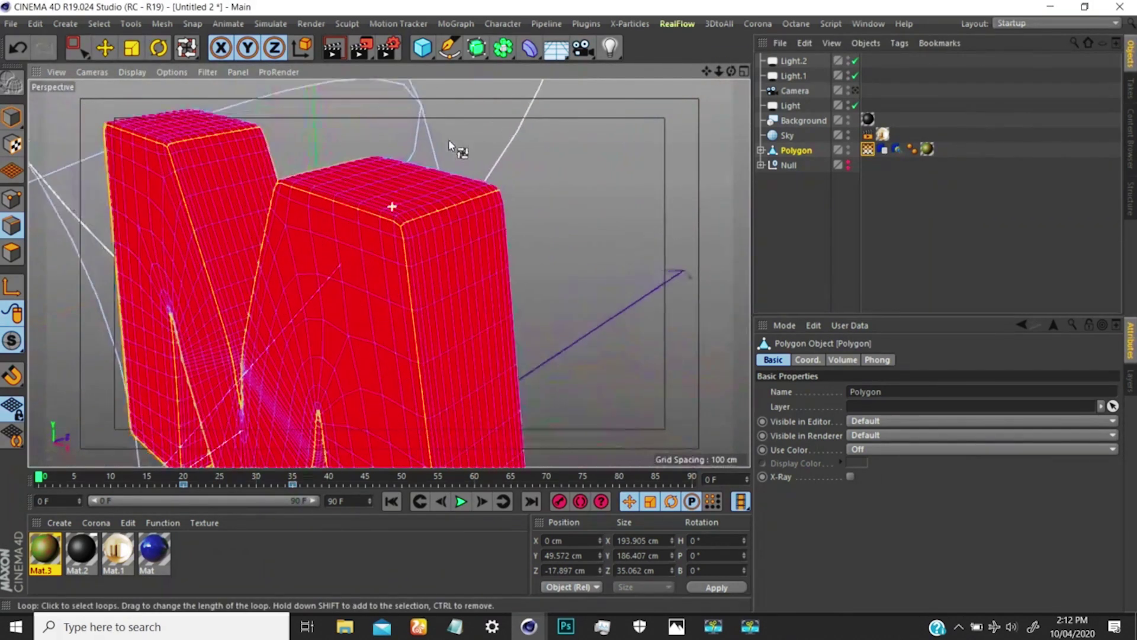
alt+drag(389, 272, 424, 213)
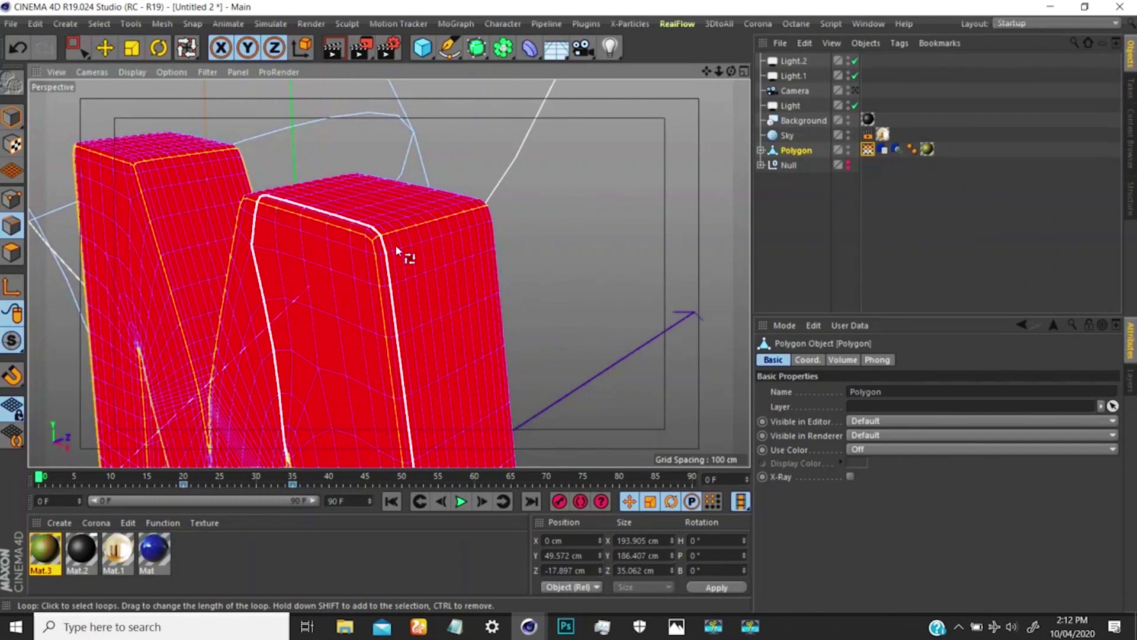
alt+right_drag(379, 255, 380, 230)
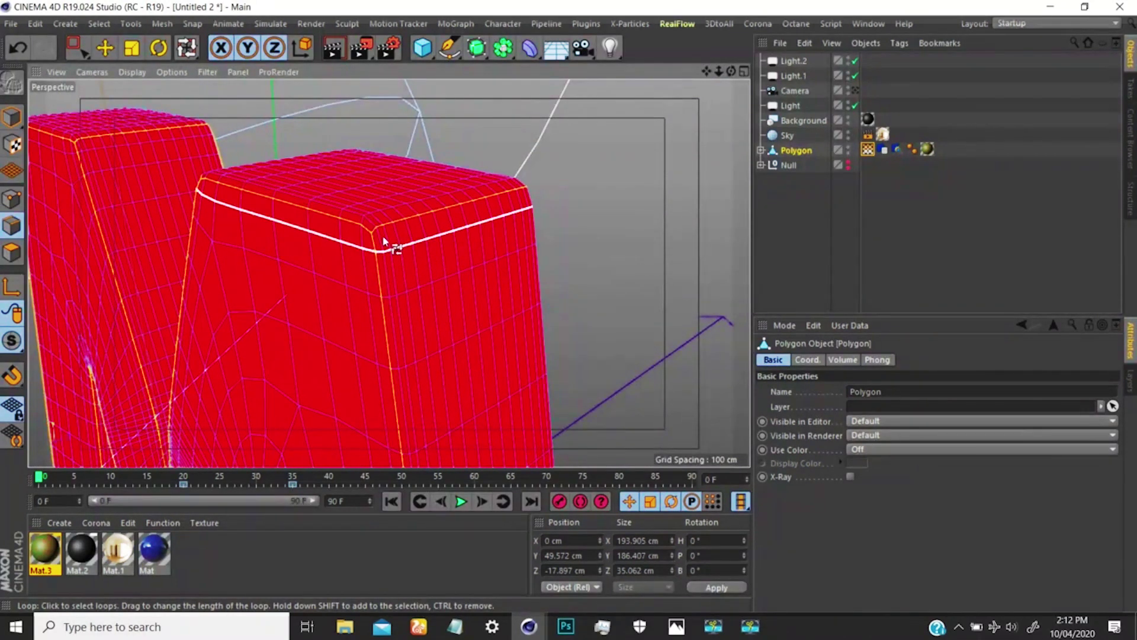
double_click(867, 151)
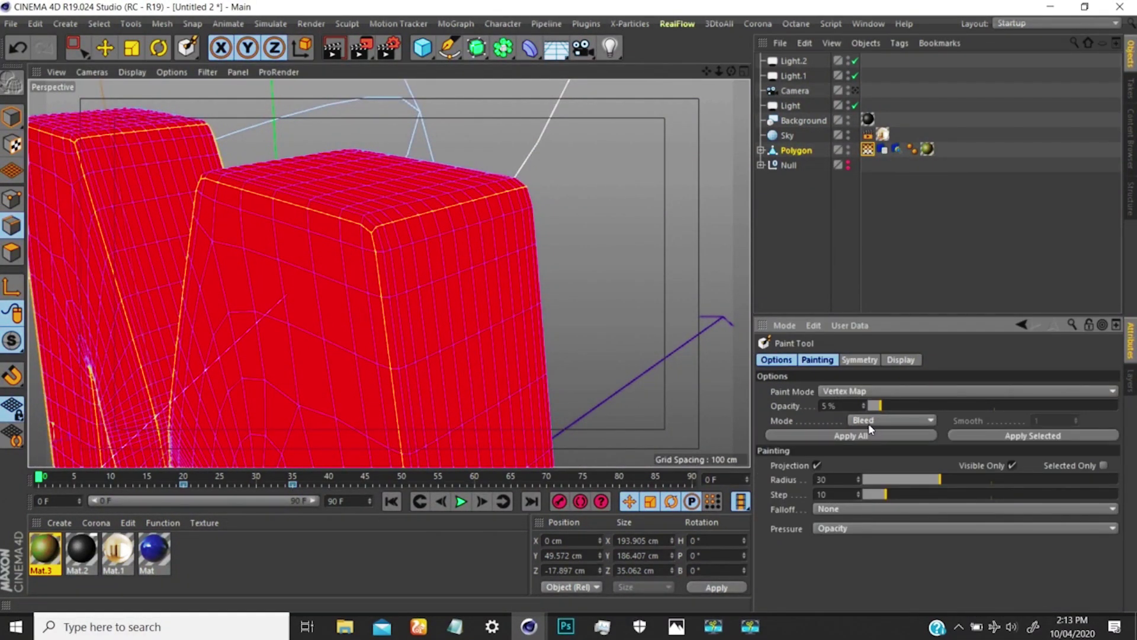
click(867, 422)
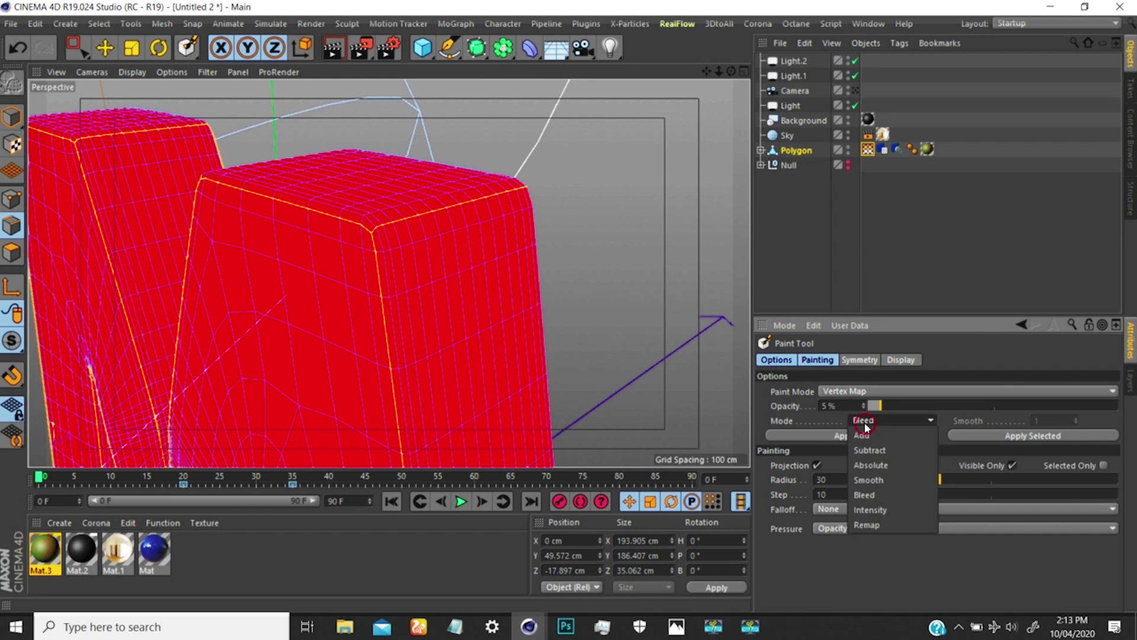
click(868, 465)
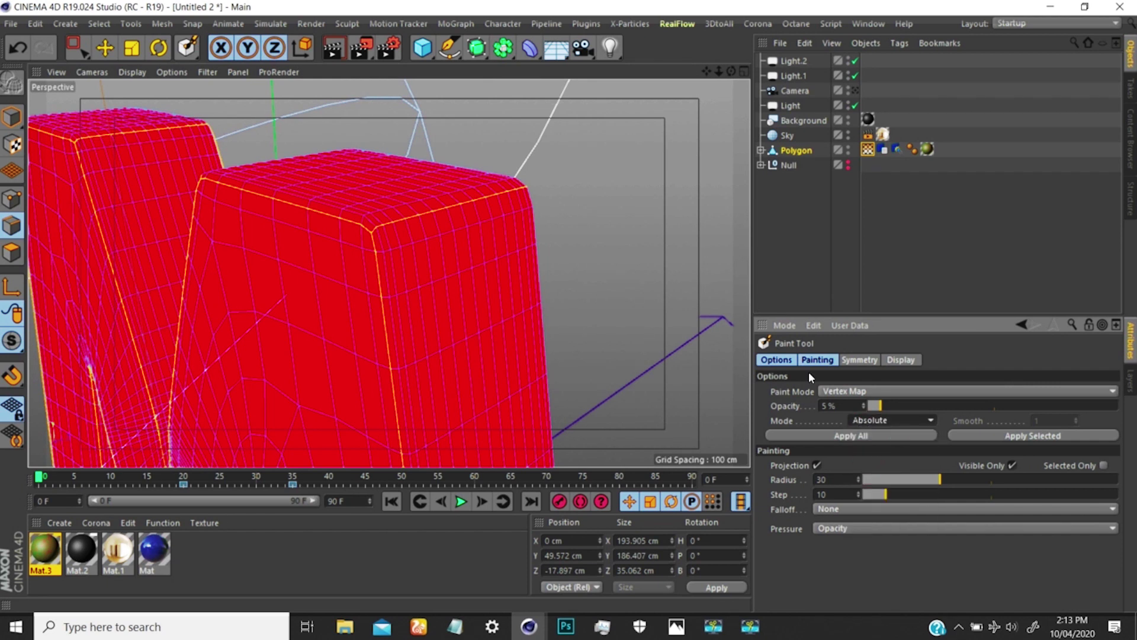
drag(885, 409, 1120, 409)
click(903, 408)
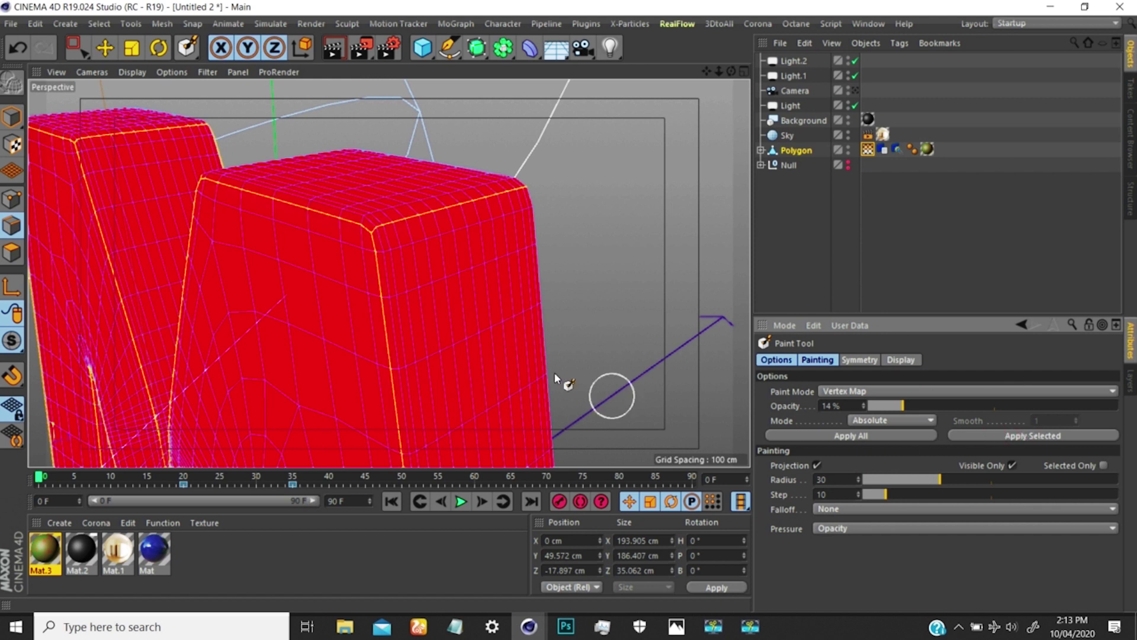
drag(903, 407, 1134, 419)
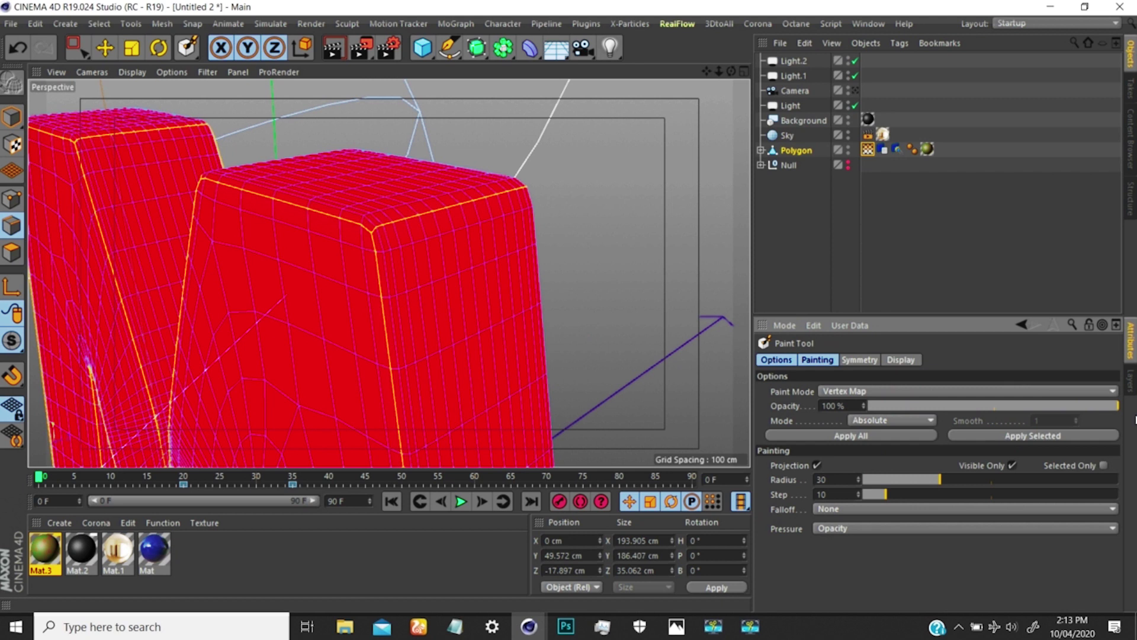
click(1042, 438)
- Examine the vertex map weighting along the letter's edges from several angles
alt+drag(492, 336, 507, 237)
alt+right_drag(467, 261, 391, 302)
alt+drag(444, 265, 455, 273)
alt+right_drag(456, 273, 417, 267)
alt+drag(417, 267, 394, 285)
alt+right_drag(463, 200, 496, 168)
alt+drag(465, 219, 489, 204)
alt+right_drag(485, 190, 525, 169)
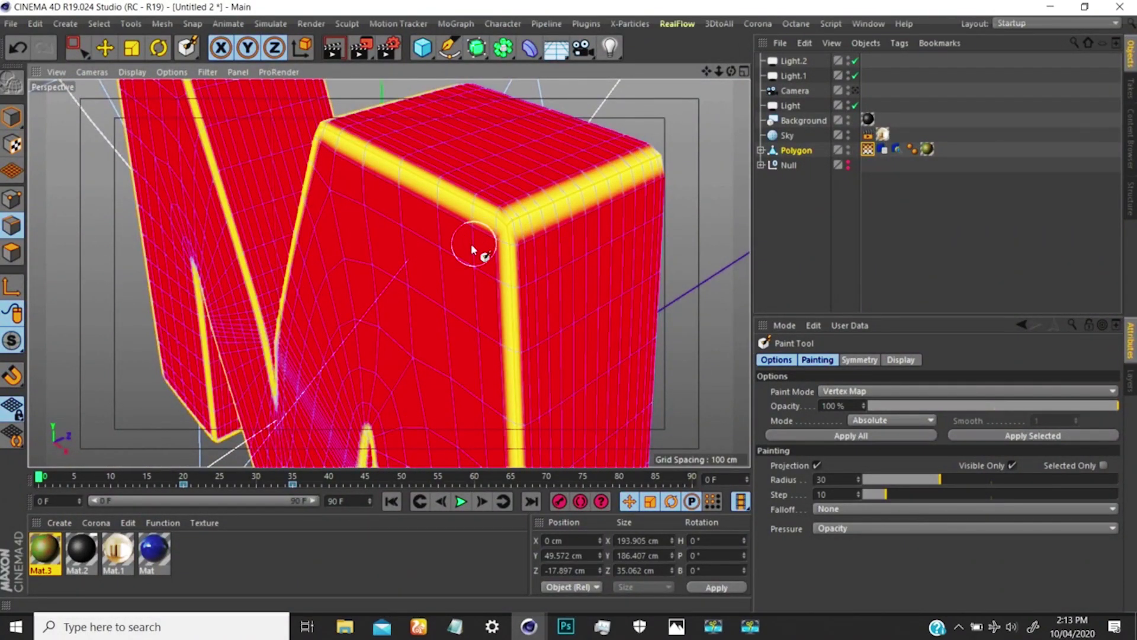
alt+right_drag(437, 265, 406, 264)
alt+drag(406, 265, 450, 211)
- Spread the vertex map weighting around the selected edges with Bleed mode at 40% opacity
click(904, 421)
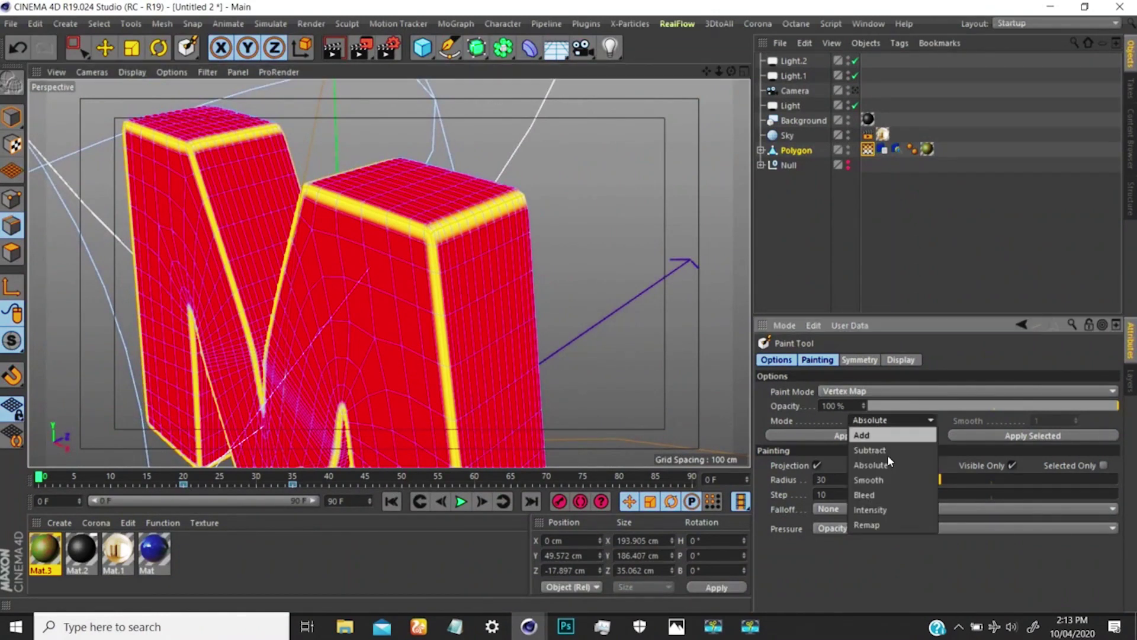
click(871, 493)
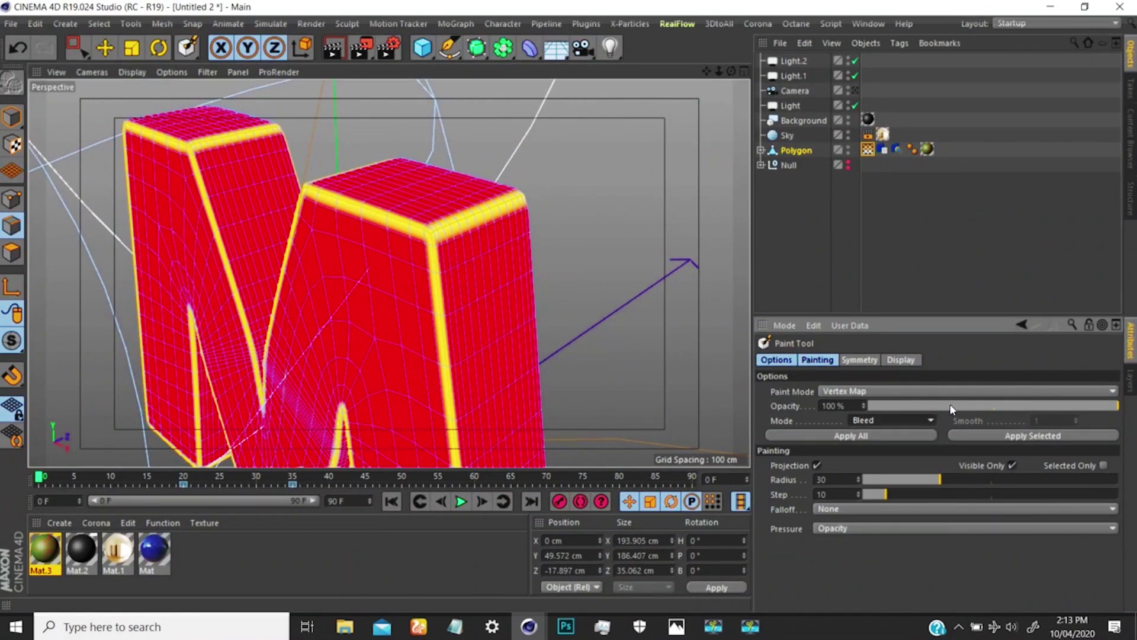
mouse_move(952, 408)
mouse_down()
mouse_move(942, 406)
mouse_move(964, 405)
mouse_up()
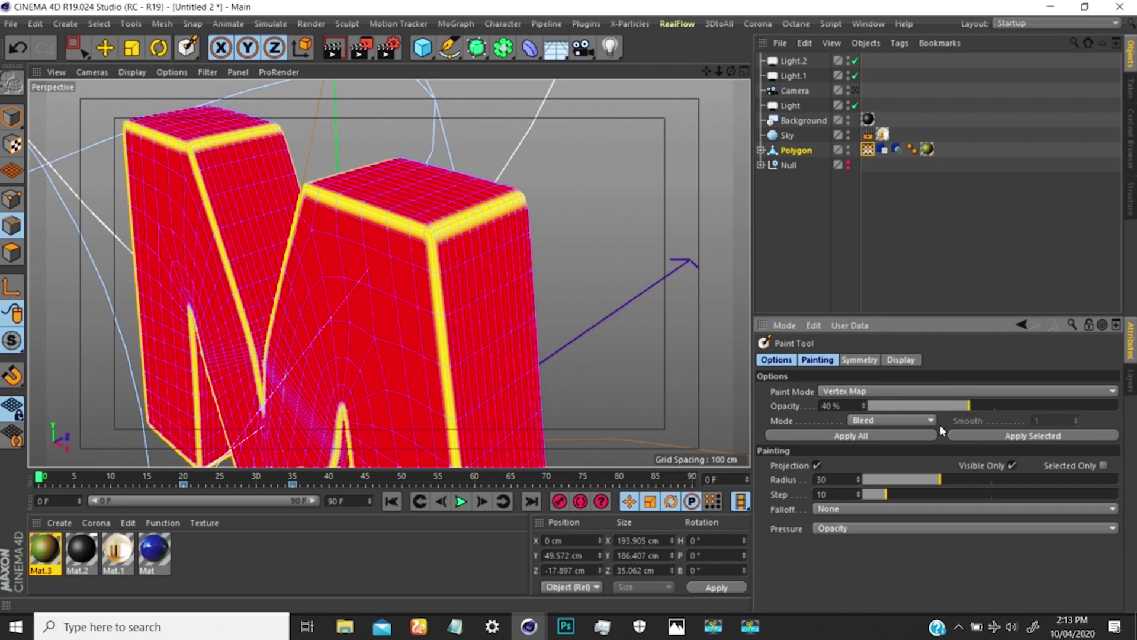
click(979, 436)
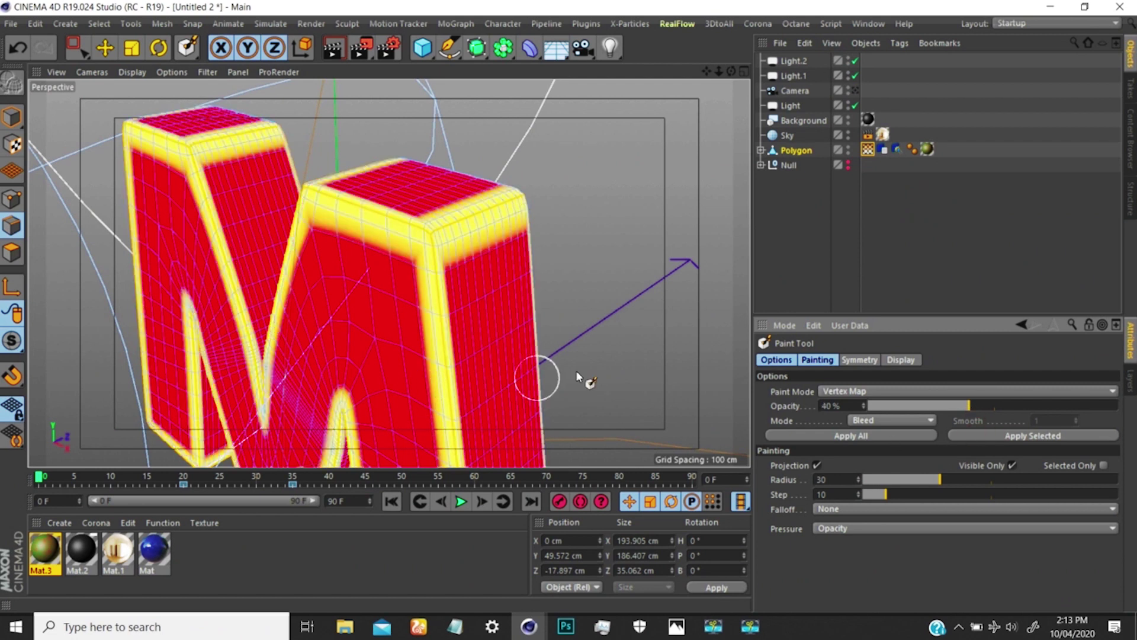
- Undo the last bleed and spread the weighting around the selected edges in Bleed mode at 20% opacity instead
key(ctrl+z)
drag(939, 407, 921, 408)
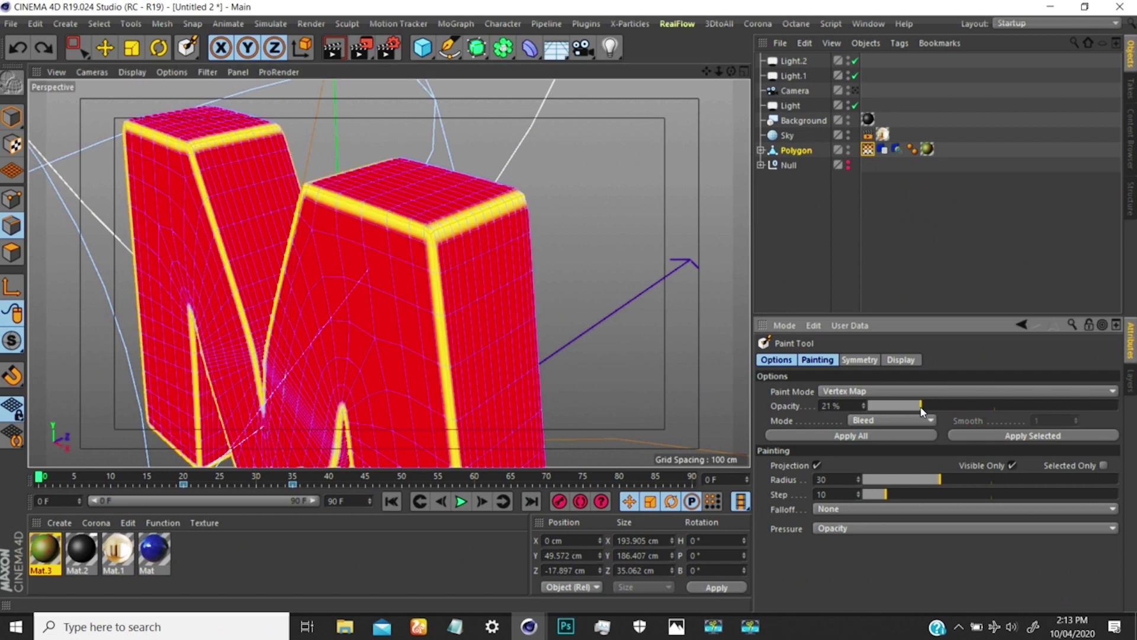
text(20)
key(Return)
click(1024, 435)
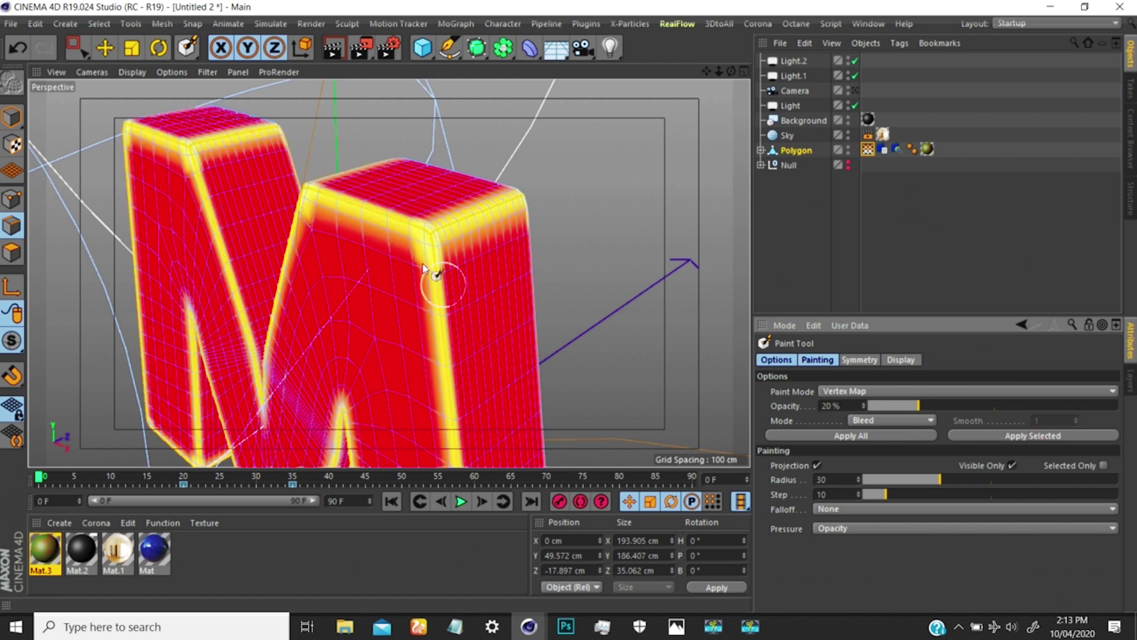
- Bleed the vertex map weighting around the selected edges further at 10% and 5% opacity
double_click(847, 405)
key(Return)
click(1001, 437)
double_click(844, 405)
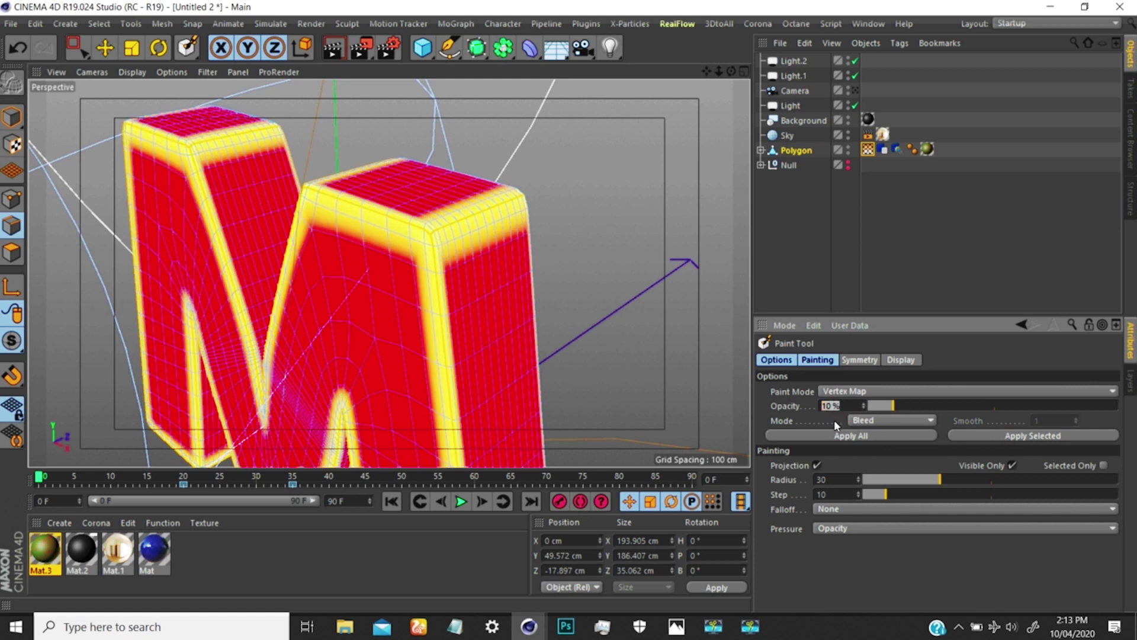
click(972, 435)
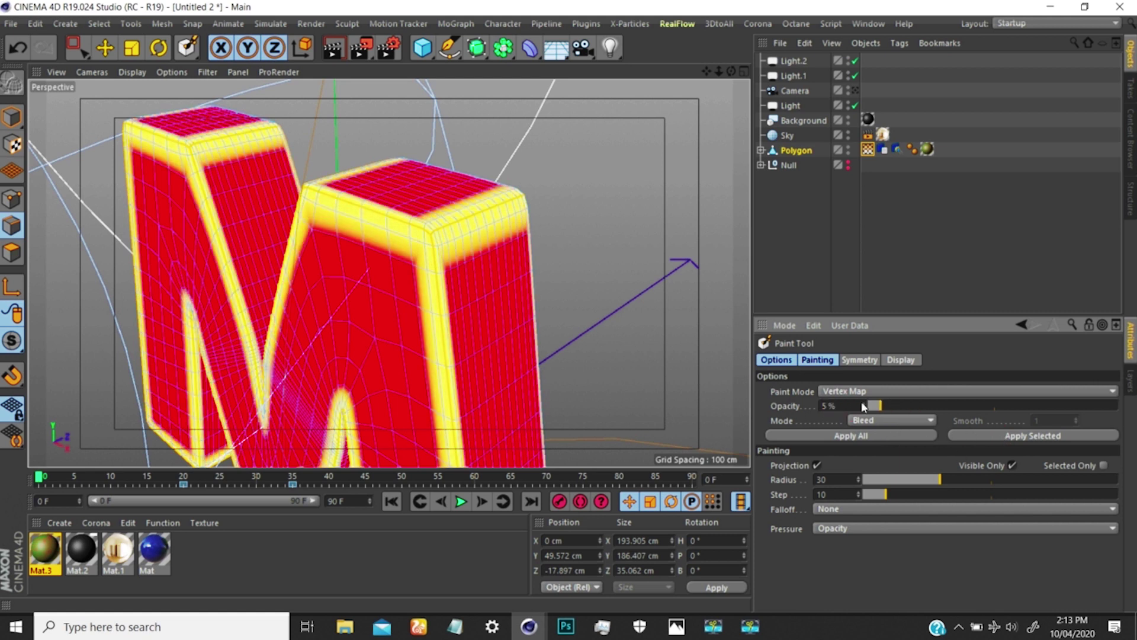
- Continue bleeding the selected edges' weighting at 2% and progressively lower opacities, ending at 0%
double_click(848, 405)
text(2)
click(994, 435)
double_click(845, 405)
click(966, 437)
double_click(838, 405)
click(986, 438)
- Examine the softened vertex map weighting on the letter's bevels up close and across the whole letter
alt+right_drag(485, 290, 436, 335)
alt+drag(474, 309, 454, 294)
mouse_move(467, 286)
alt+right_down()
mouse_move(533, 211)
mouse_move(562, 255)
mouse_move(464, 271)
alt+right_up()
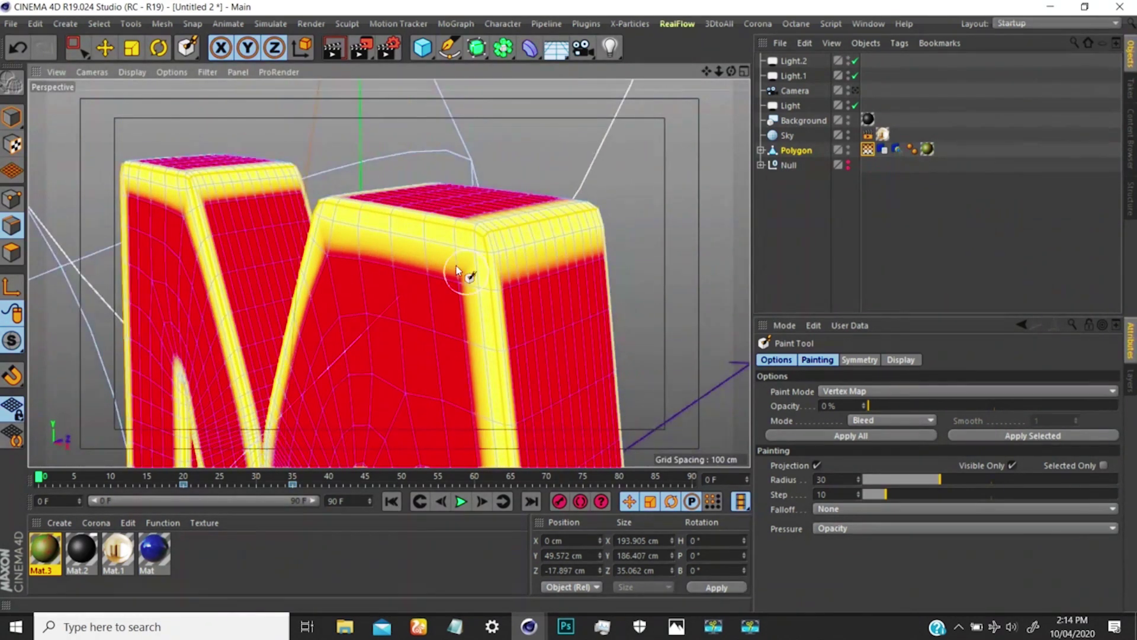
alt+right_drag(424, 309, 416, 302)
alt+drag(416, 302, 380, 298)
alt+middle_drag(380, 298, 407, 290)
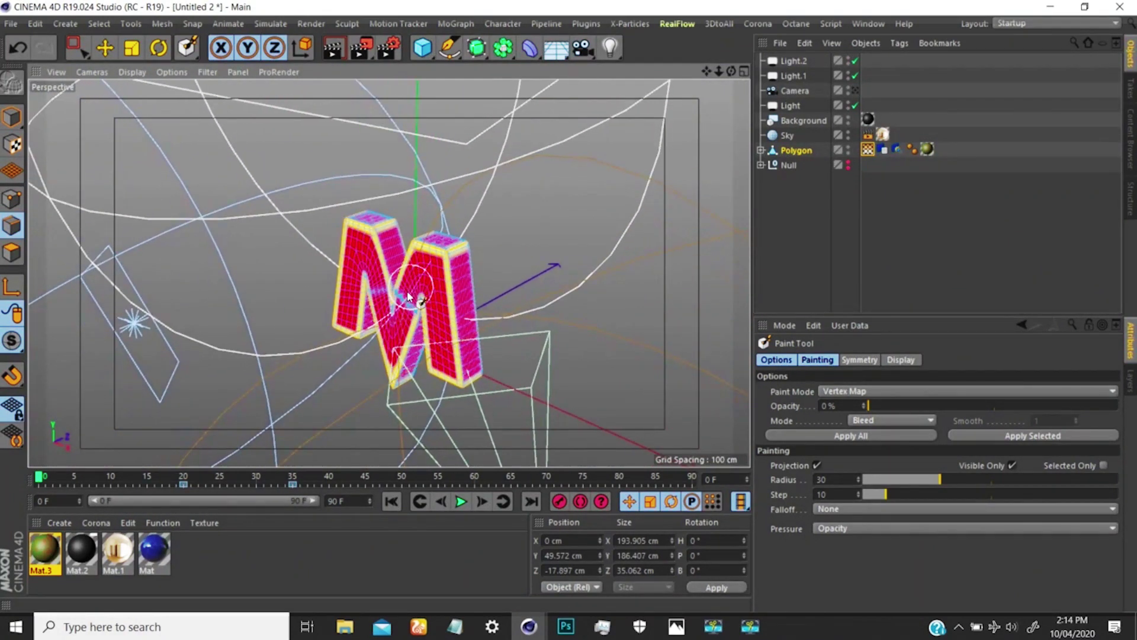
alt+right_drag(407, 290, 440, 270)
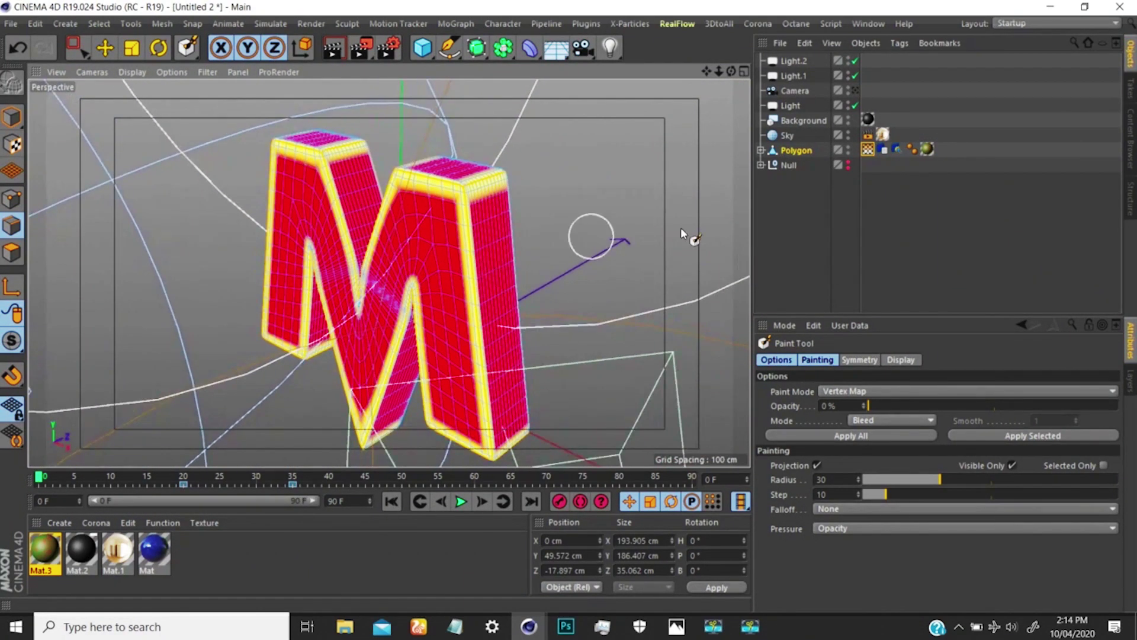
- Switch to Model mode and select the Polygon object so the letter displays its material instead of the vertex map
click(13, 117)
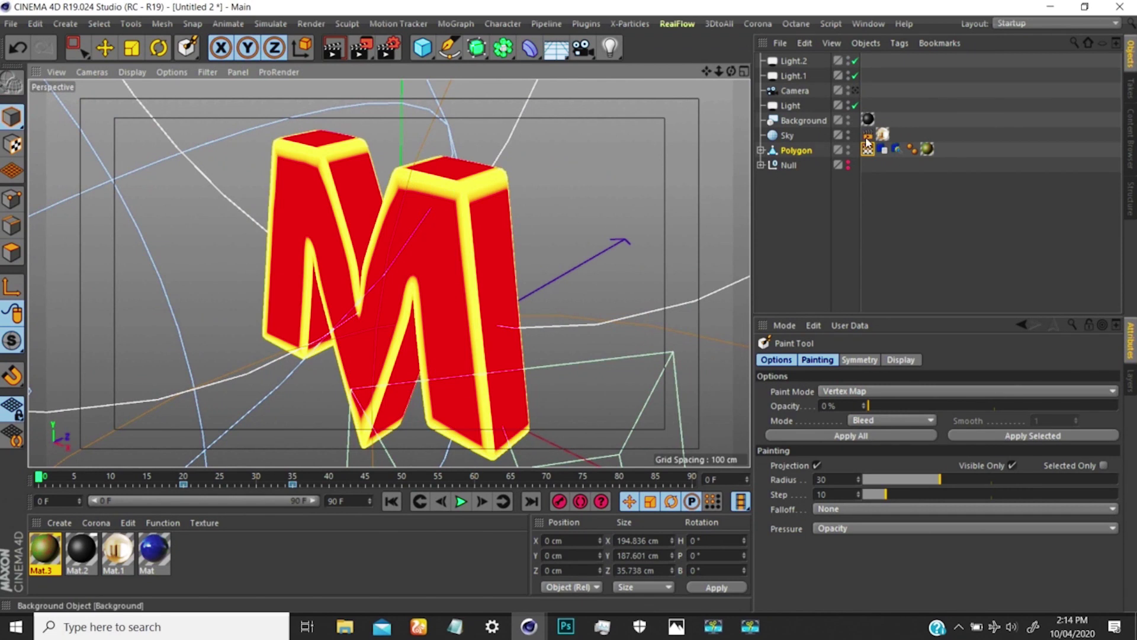
click(810, 152)
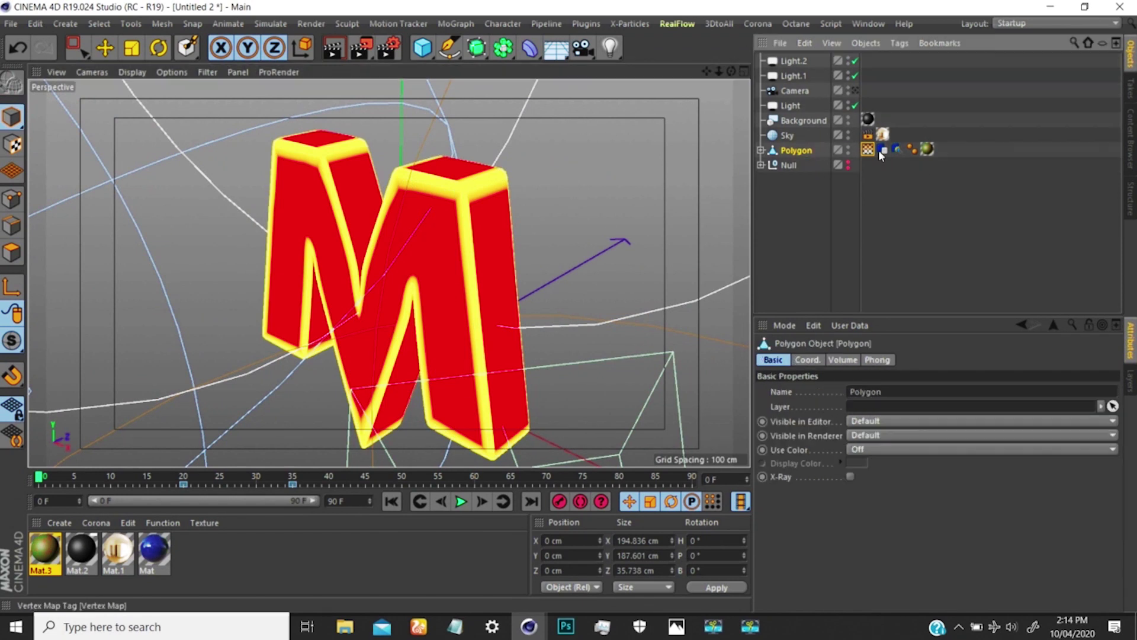
click(935, 151)
click(800, 151)
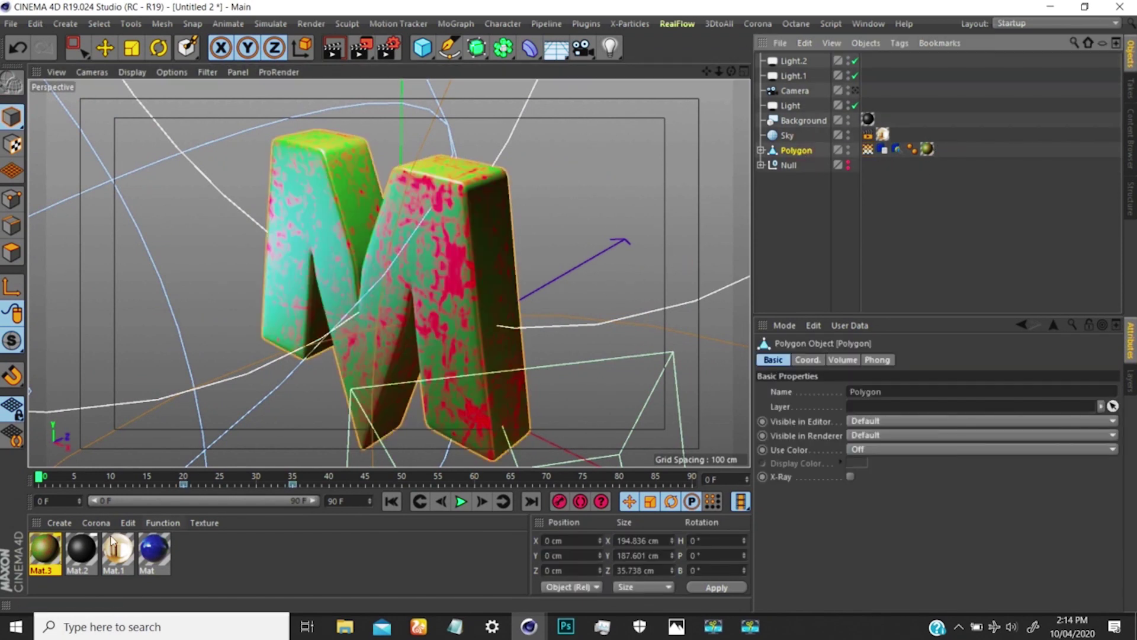
- Open Mat.3 for editing and view the letter through the scene camera, keeping it visible beside the material settings
click(46, 548)
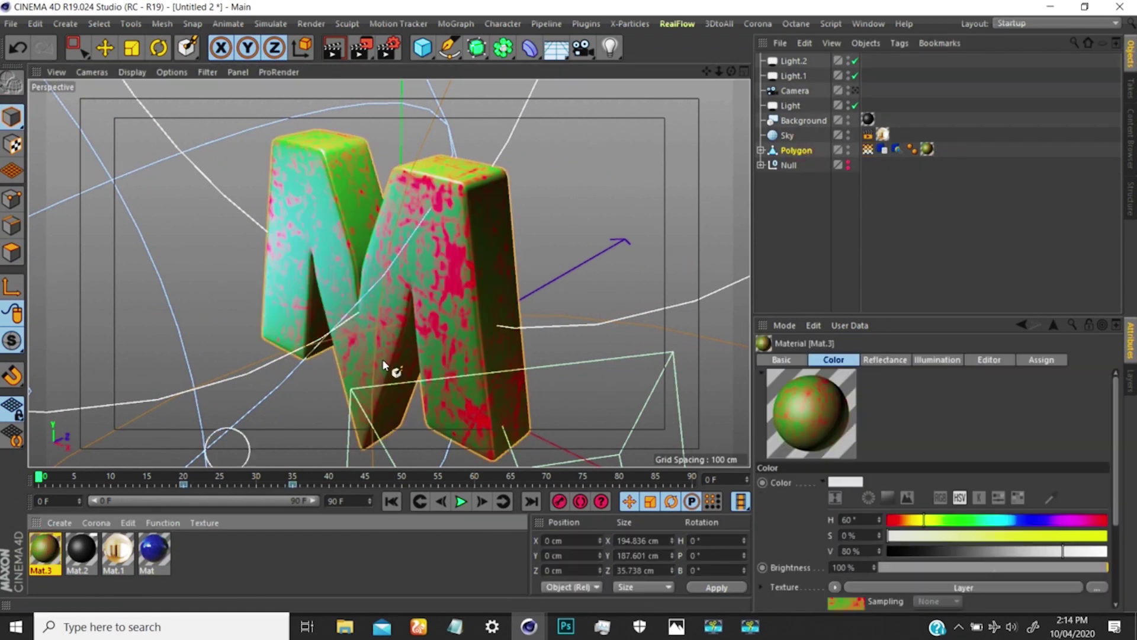
double_click(42, 550)
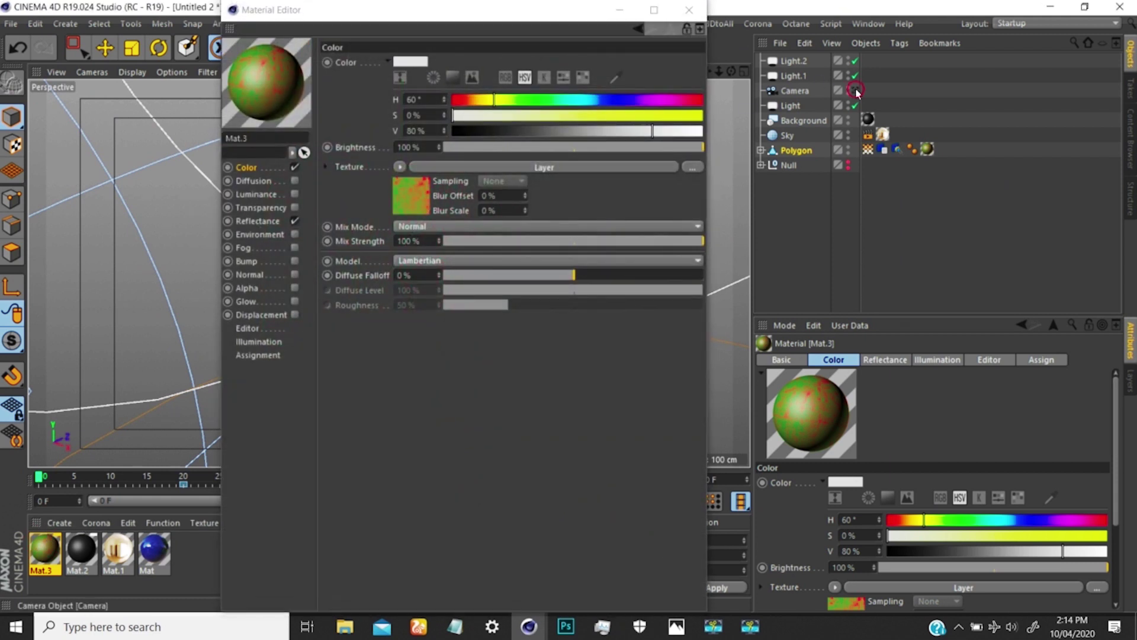
drag(563, 11, 957, 50)
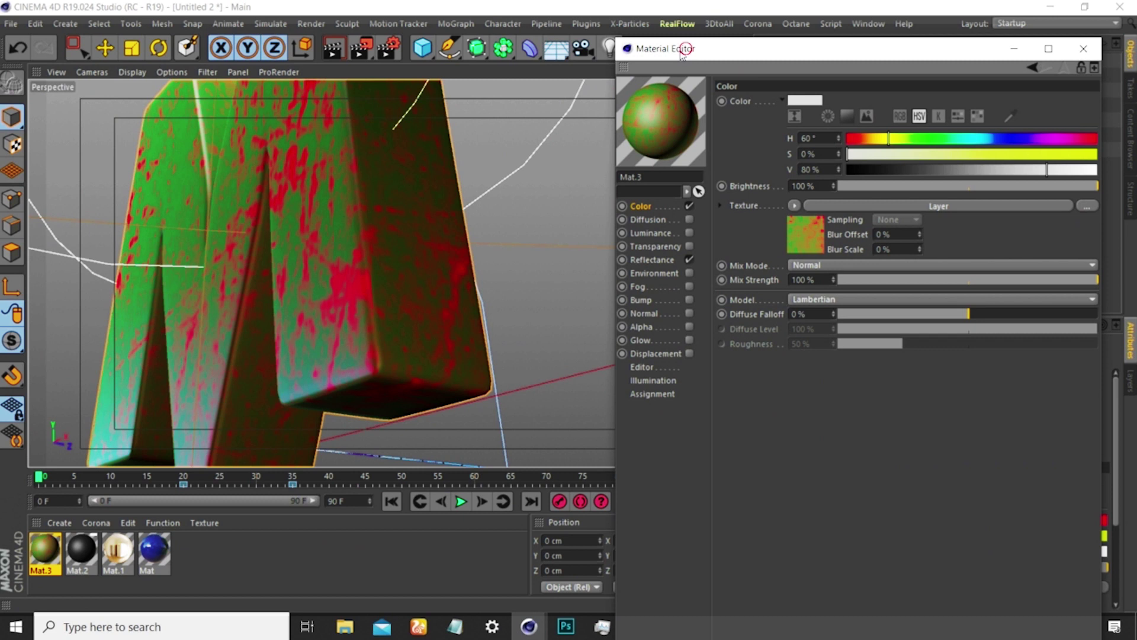
drag(684, 48, 388, 99)
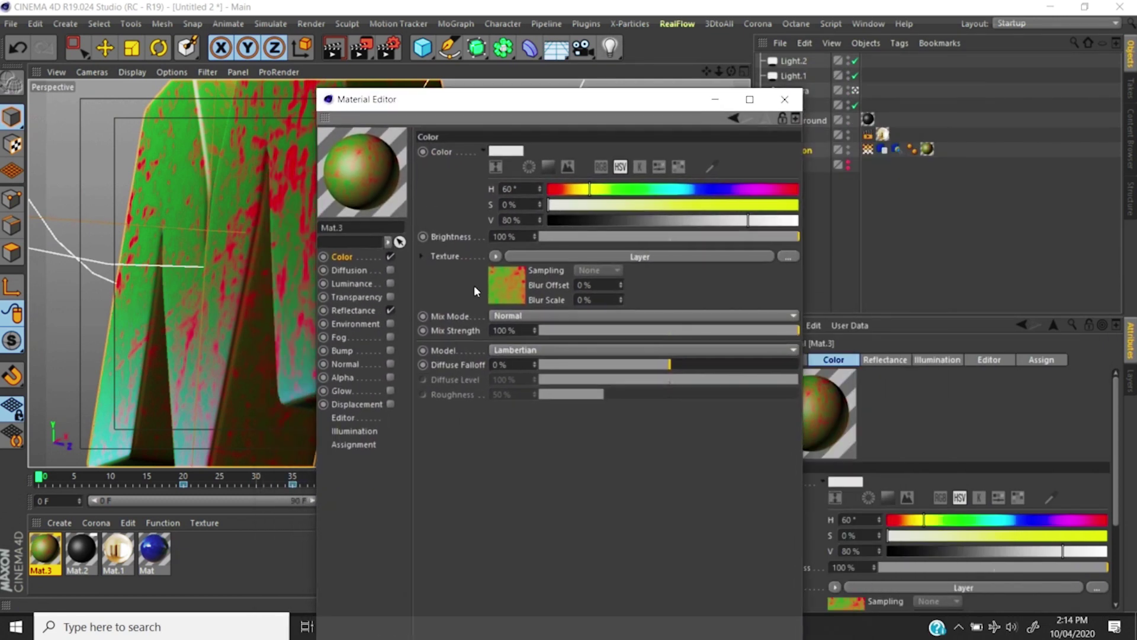
- Copy Mat.3's Layer shader from the Color channel to the Diffusion texture, and clear the Color texture
click(351, 270)
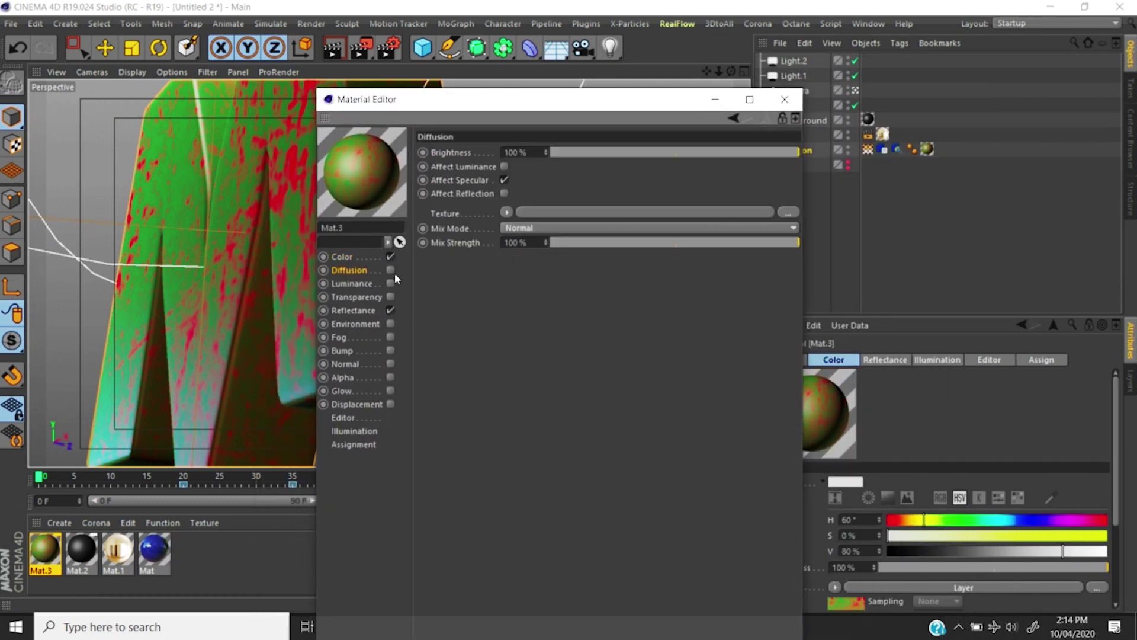
click(342, 256)
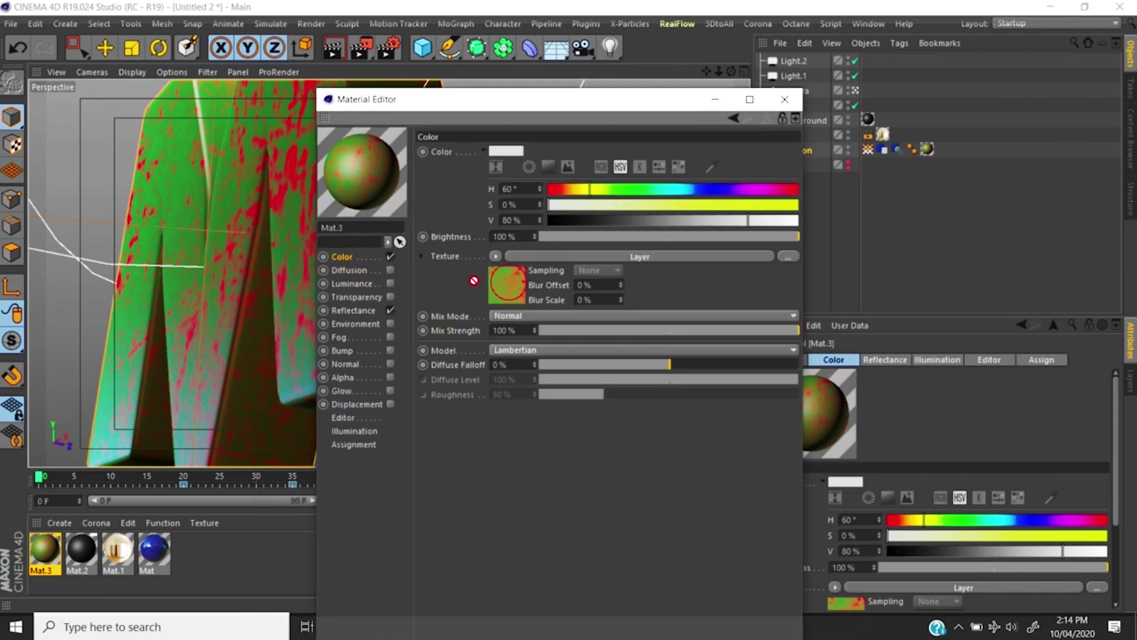
click(352, 270)
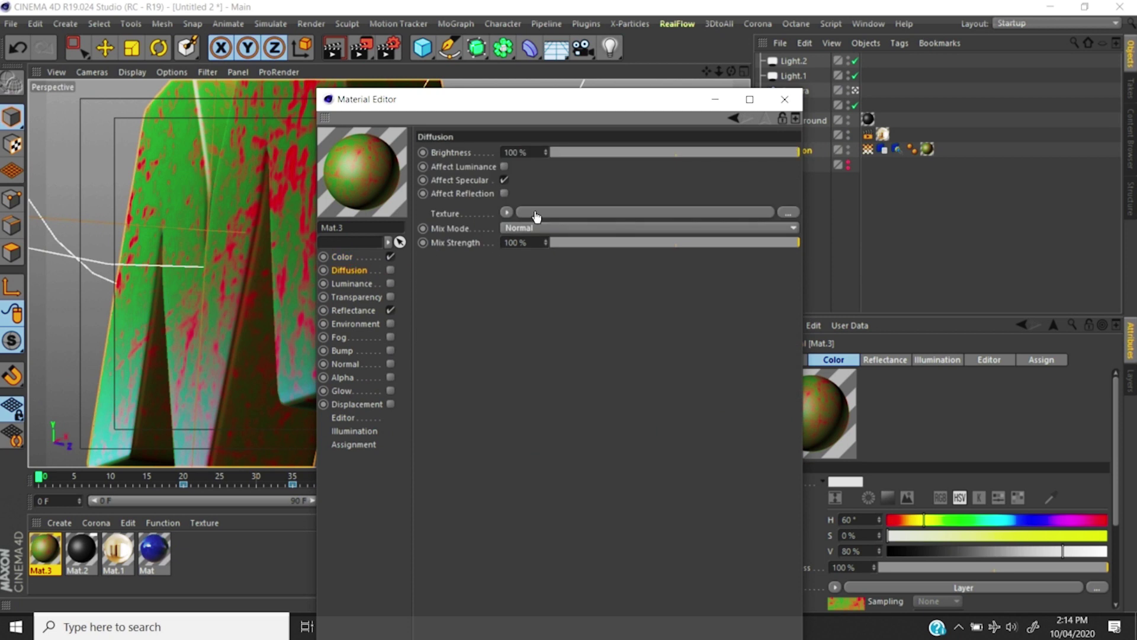
drag(534, 212, 534, 212)
click(346, 258)
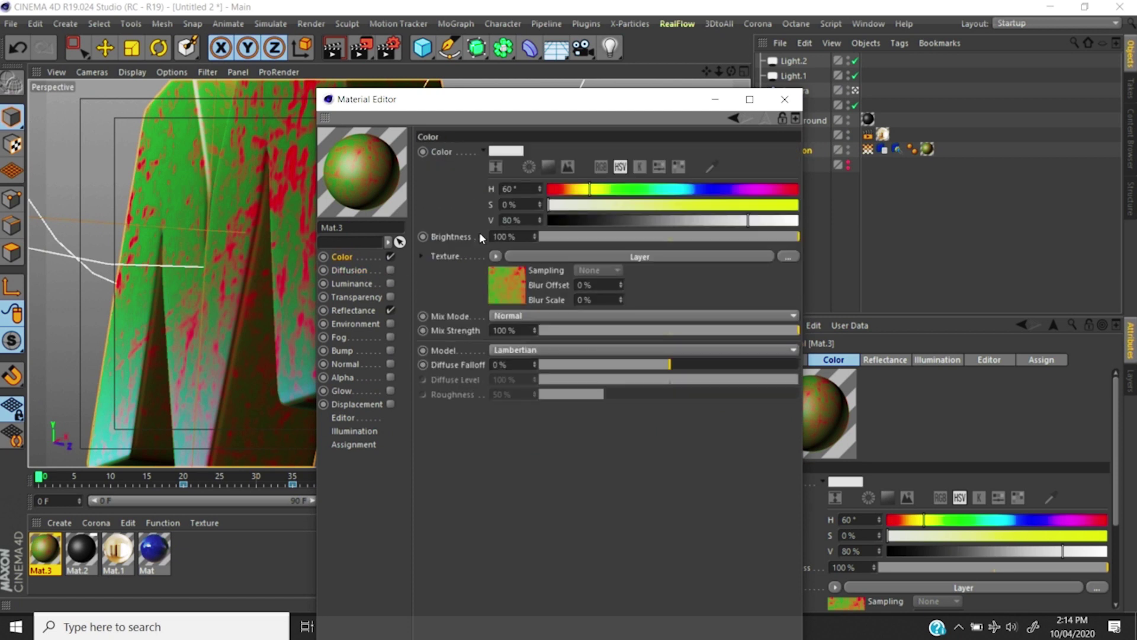
click(494, 256)
click(510, 158)
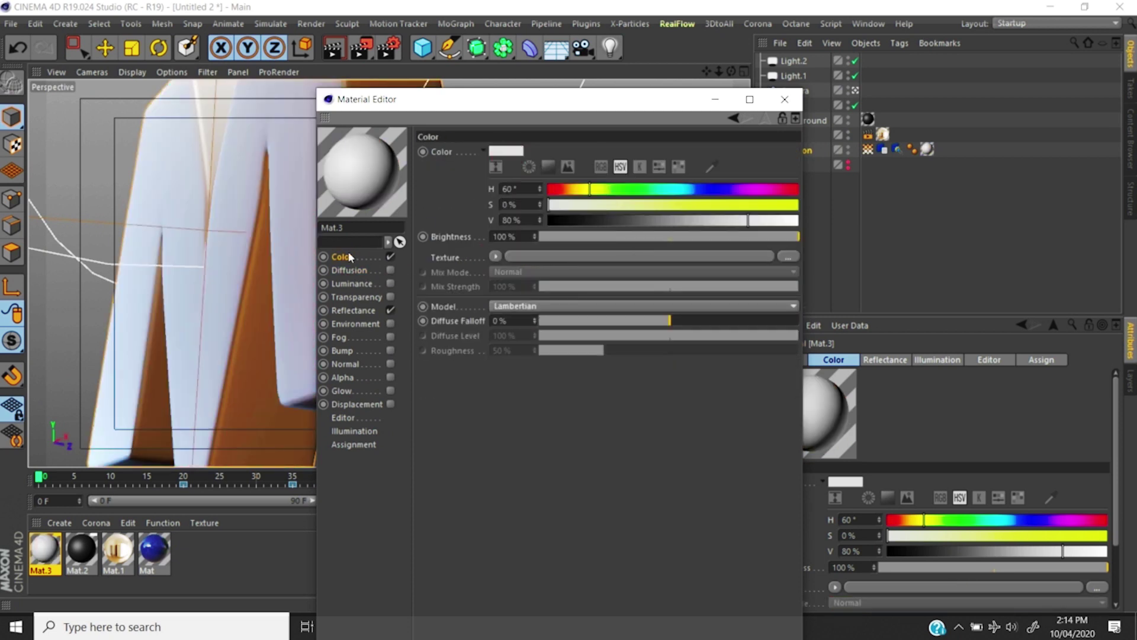
- Load a Vertex Map shader into Mat.3's Color texture and link it to the Polygon object's vertex map tag
drag(471, 106, 579, 248)
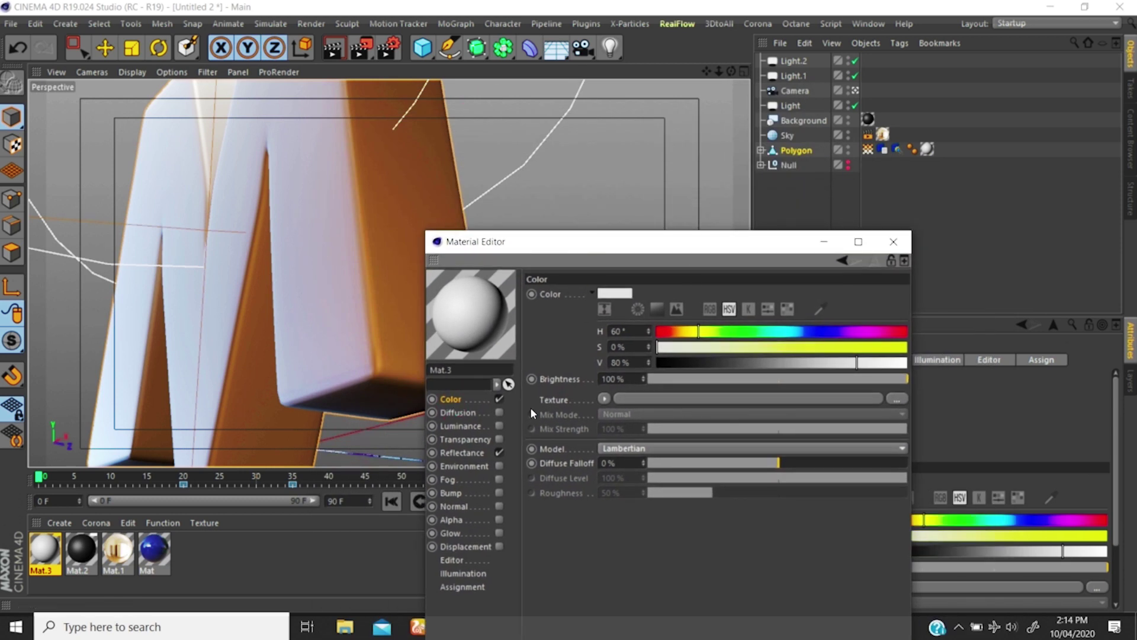
click(603, 399)
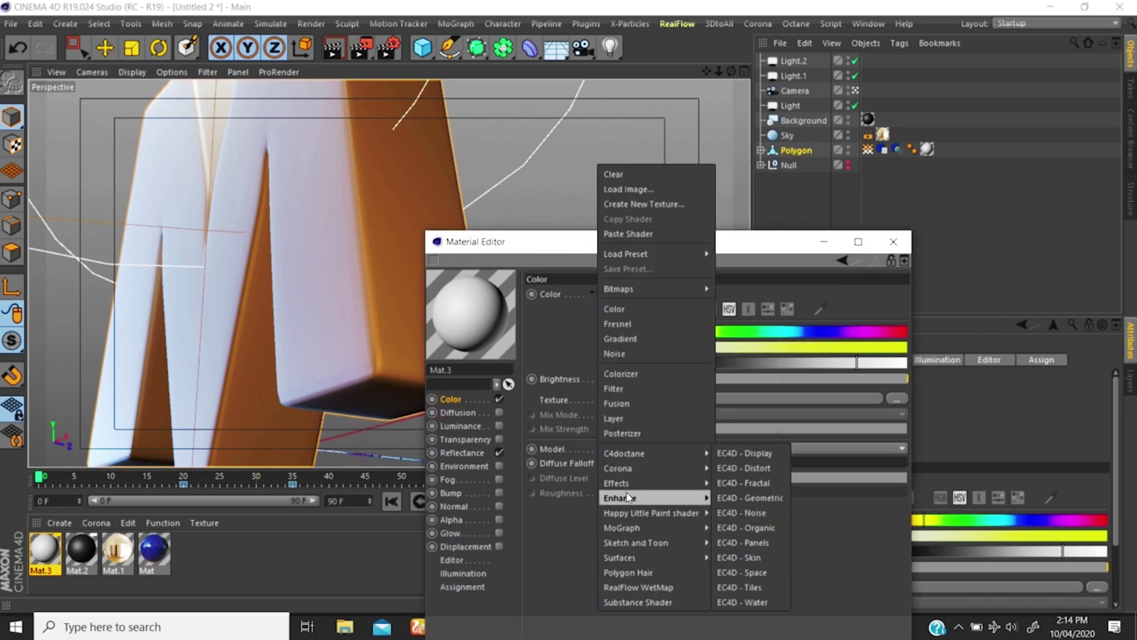
mouse_move(647, 490)
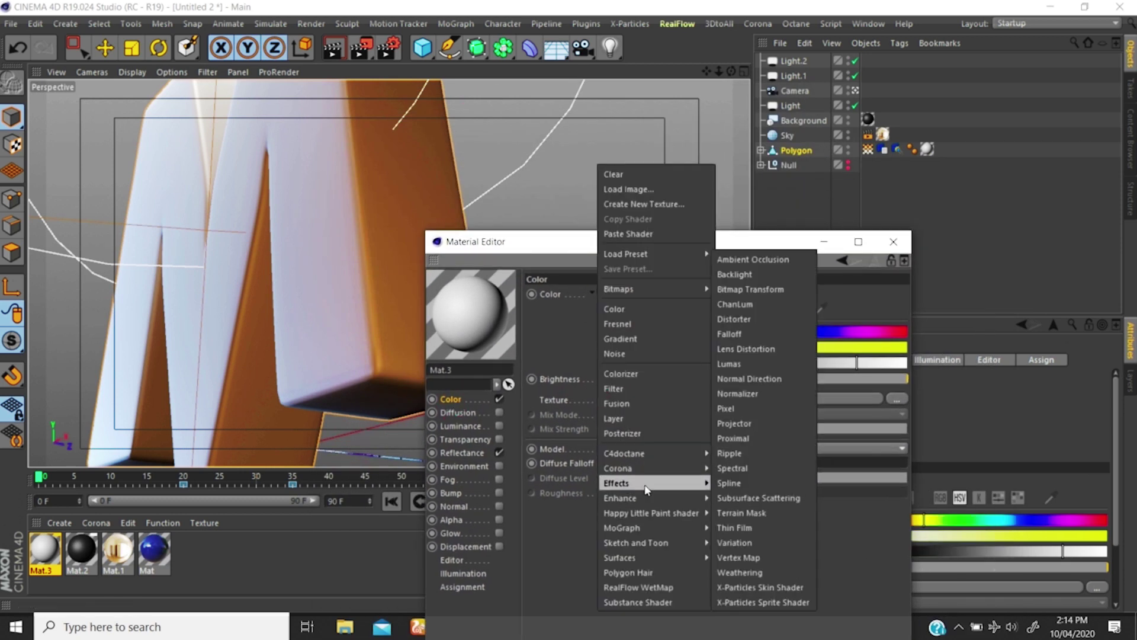
click(743, 555)
drag(635, 248, 600, 201)
click(606, 383)
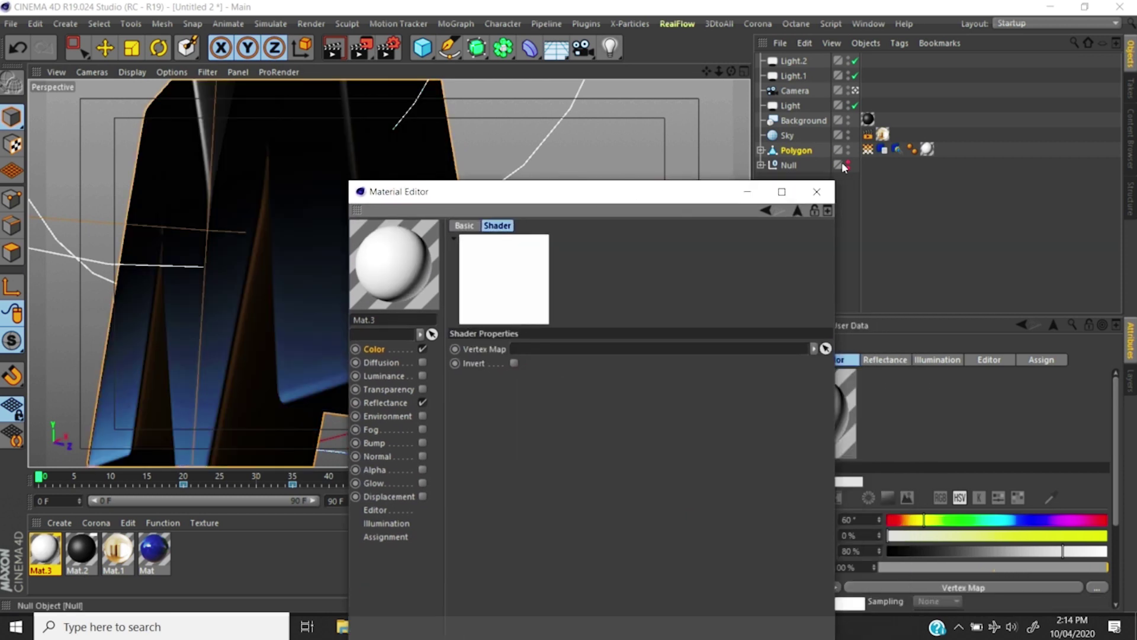
drag(868, 149, 570, 349)
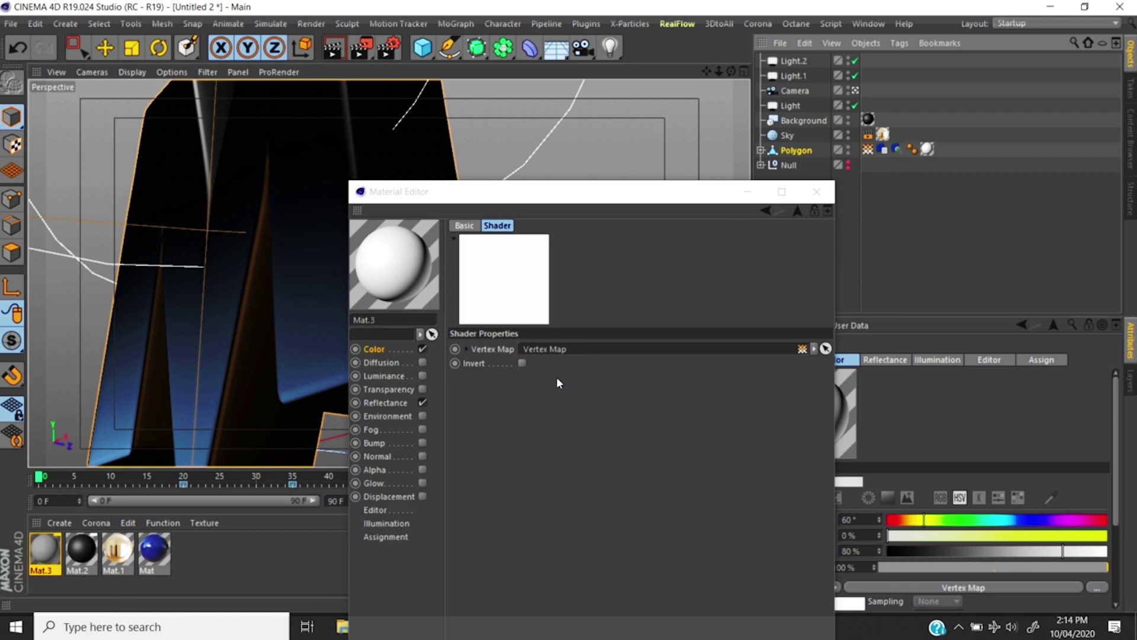
- Compare the Vertex Map shader with Invert on and off, and render the view with Invert off
drag(553, 196, 766, 148)
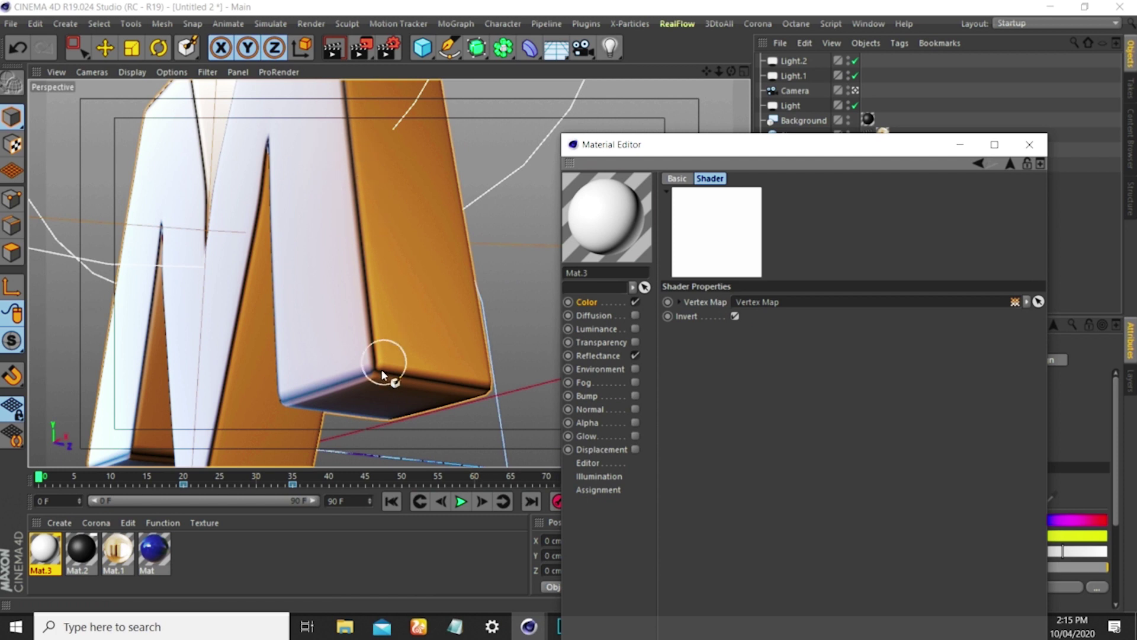
click(735, 316)
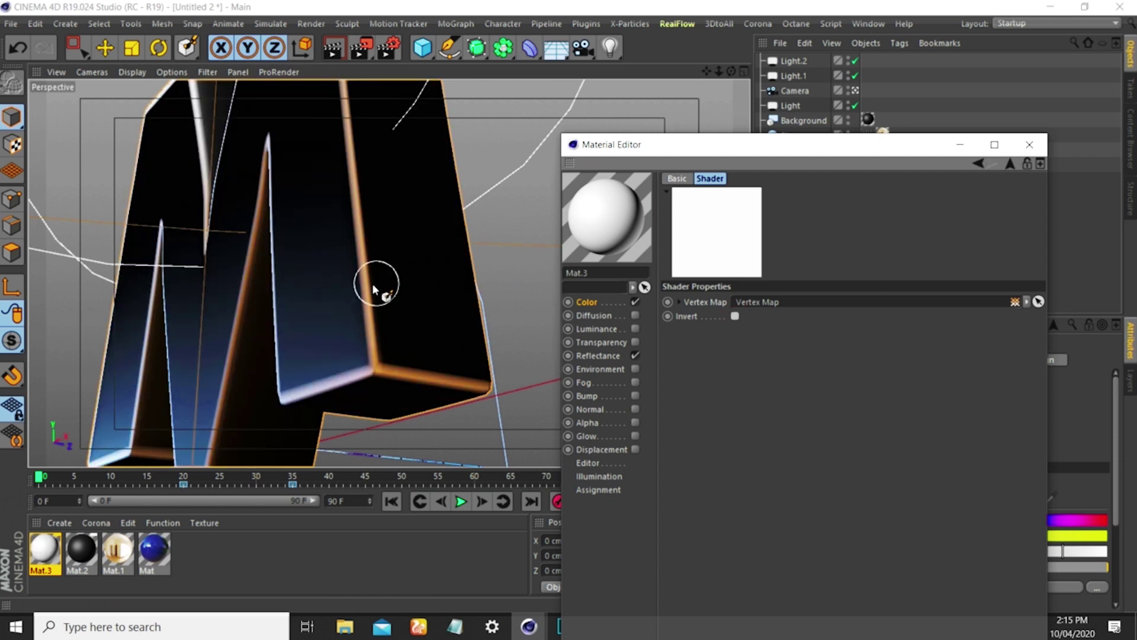
click(332, 47)
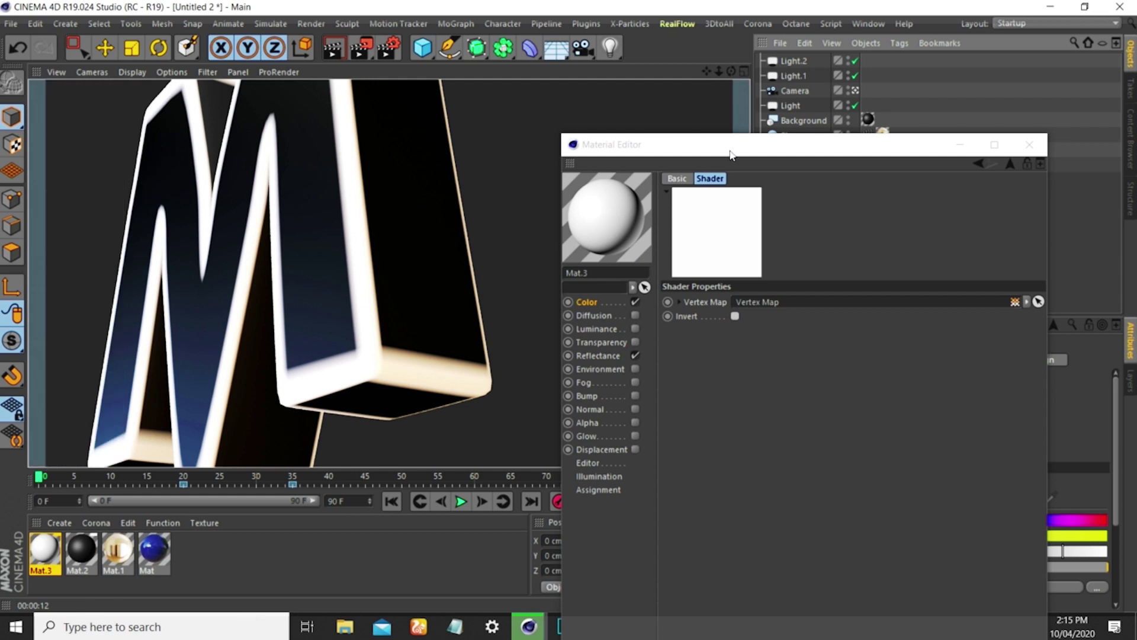
- Copy the Vertex Map shader from Mat.3's Color texture
drag(731, 155, 700, 139)
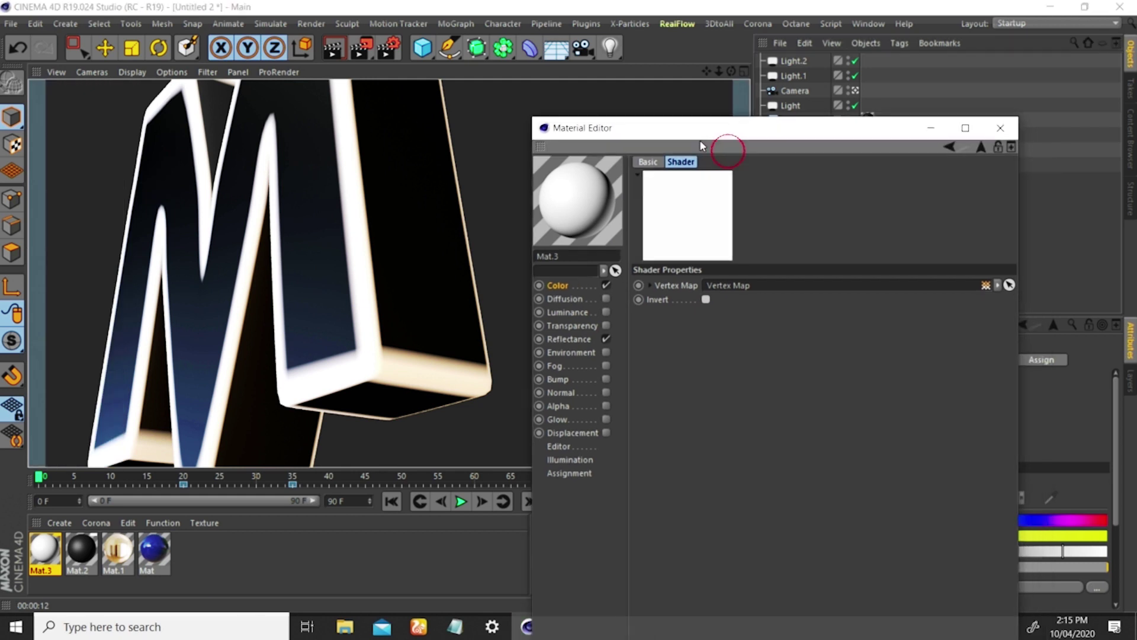
click(569, 338)
click(556, 285)
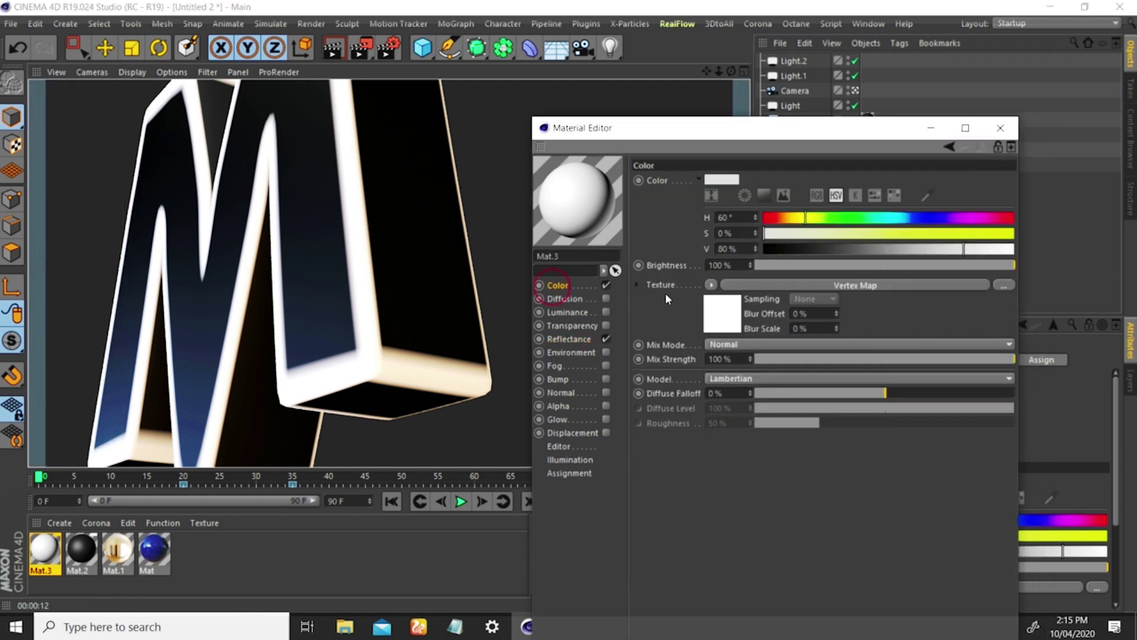
click(712, 286)
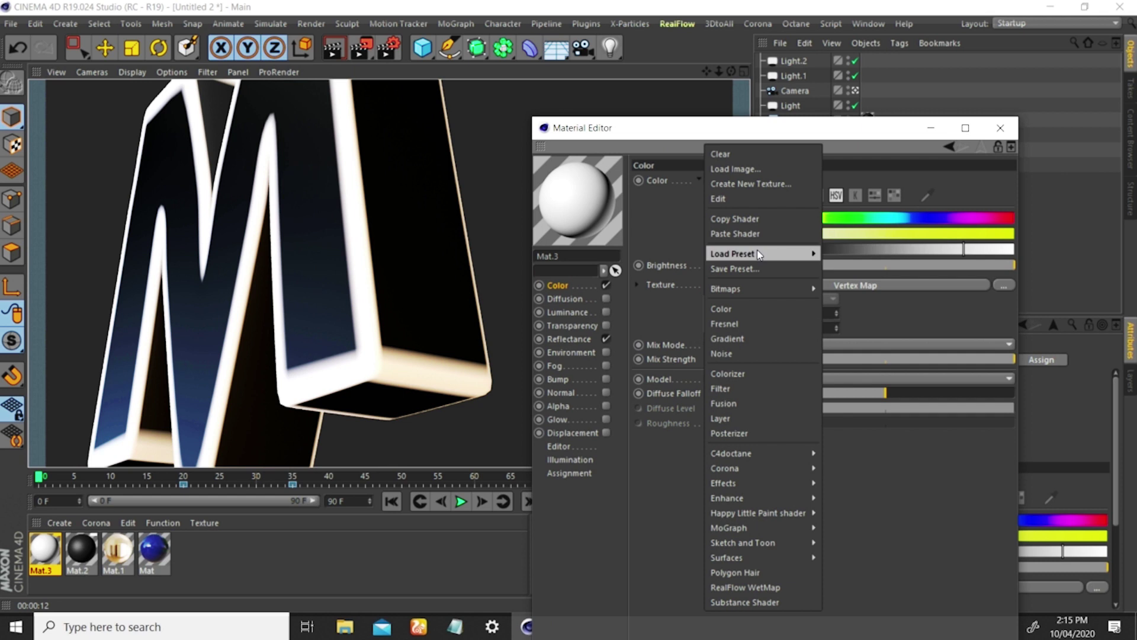
click(745, 221)
- Paste the copied Vertex Map shader as a new layer in the Diffusion channel's Layer shader
click(570, 338)
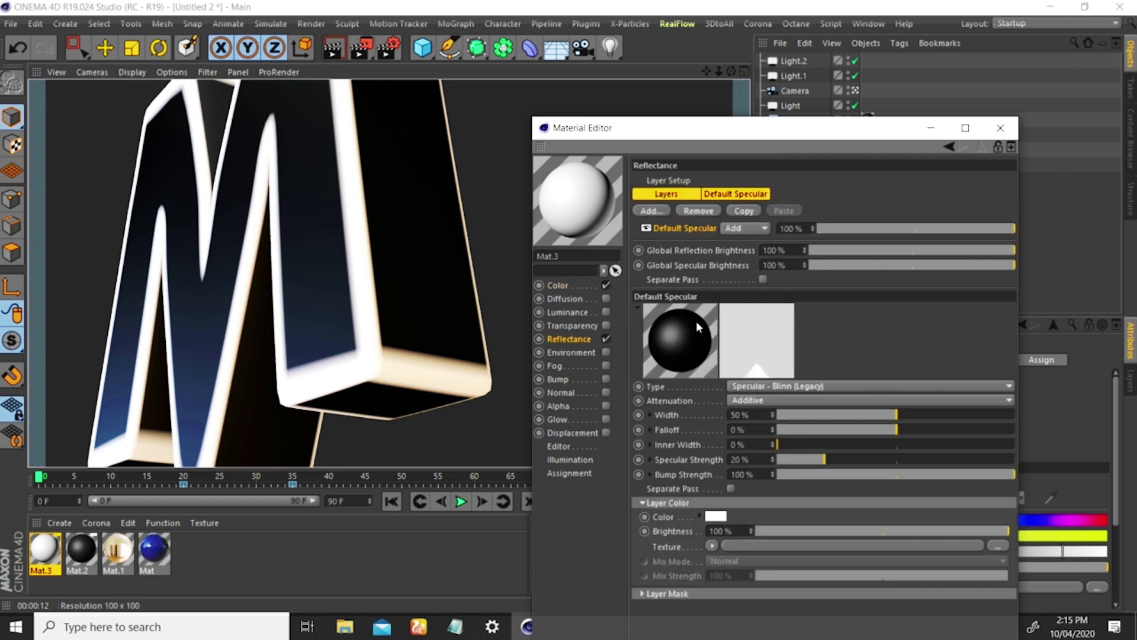
click(565, 298)
click(733, 272)
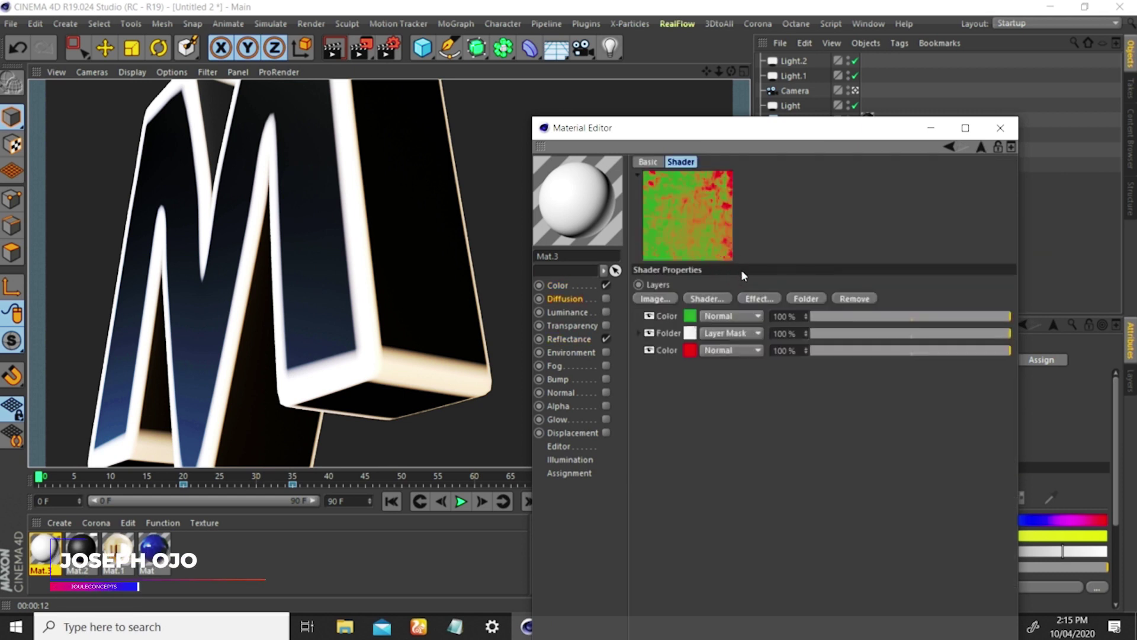
click(708, 298)
click(770, 602)
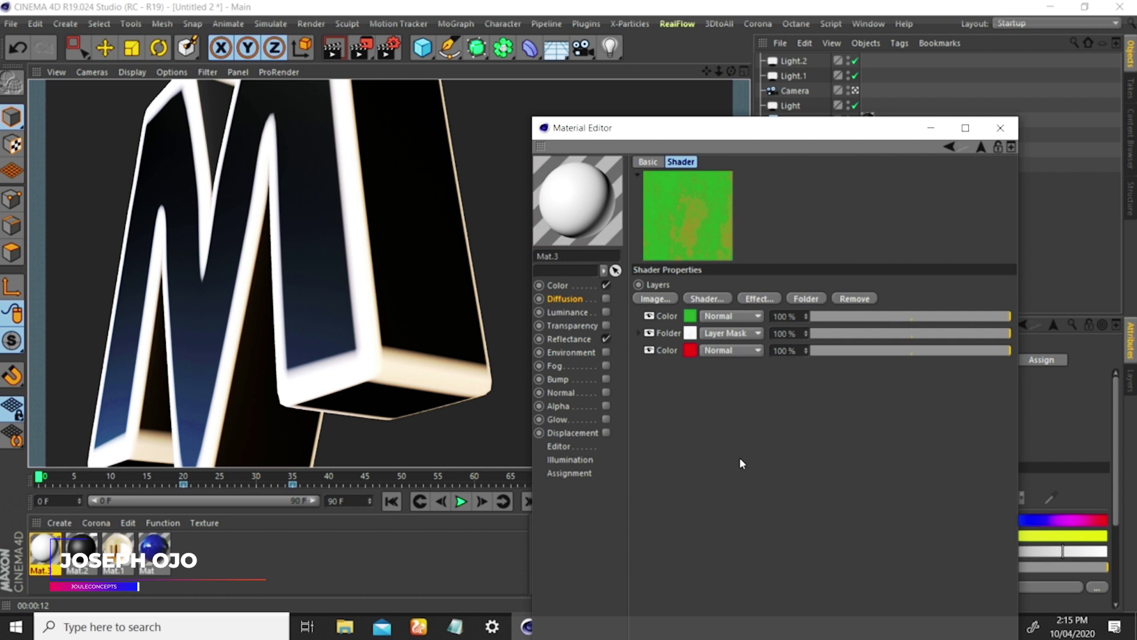
- Move the Vertex Map layer to the top of the layer mask folder, above B, and set its blend mode to Add
click(639, 333)
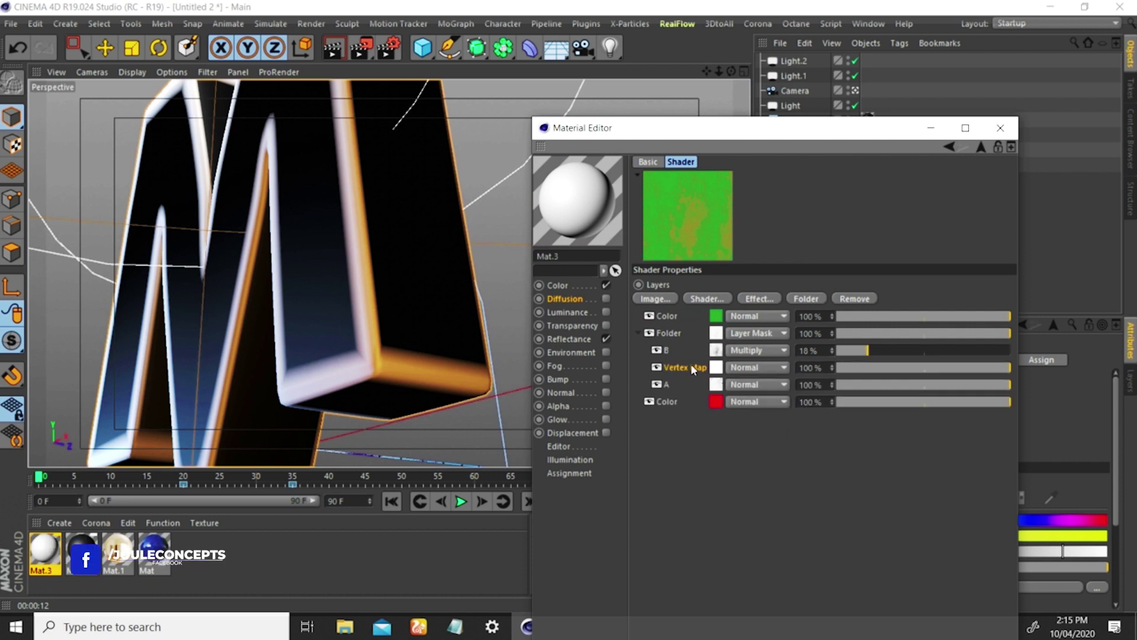
drag(689, 364, 673, 344)
click(741, 350)
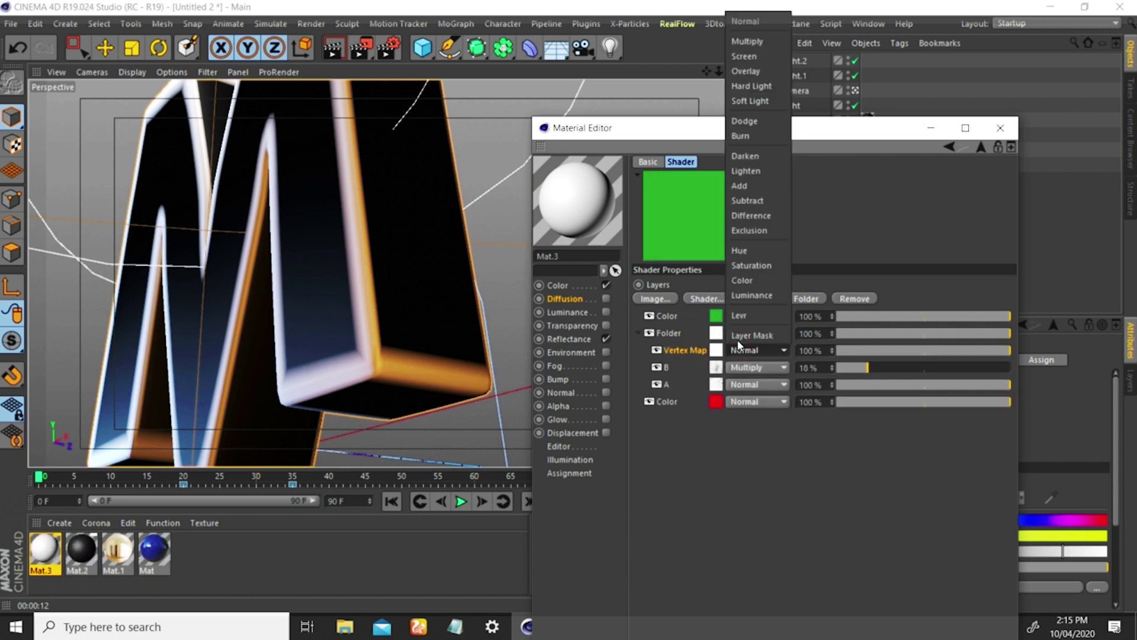
click(740, 185)
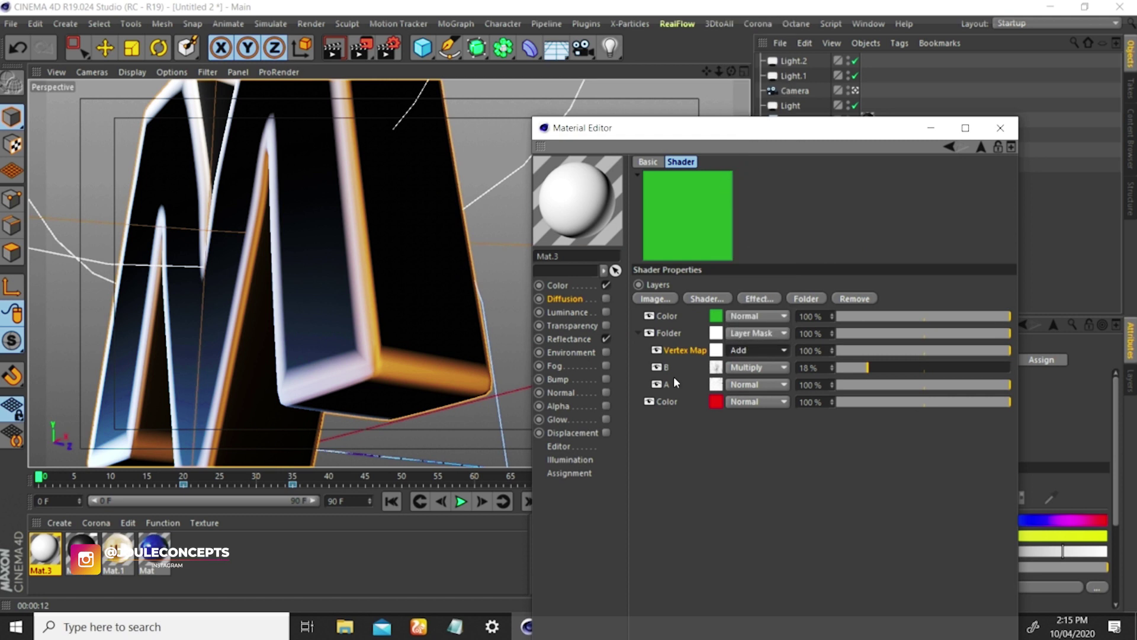
click(638, 333)
click(638, 333)
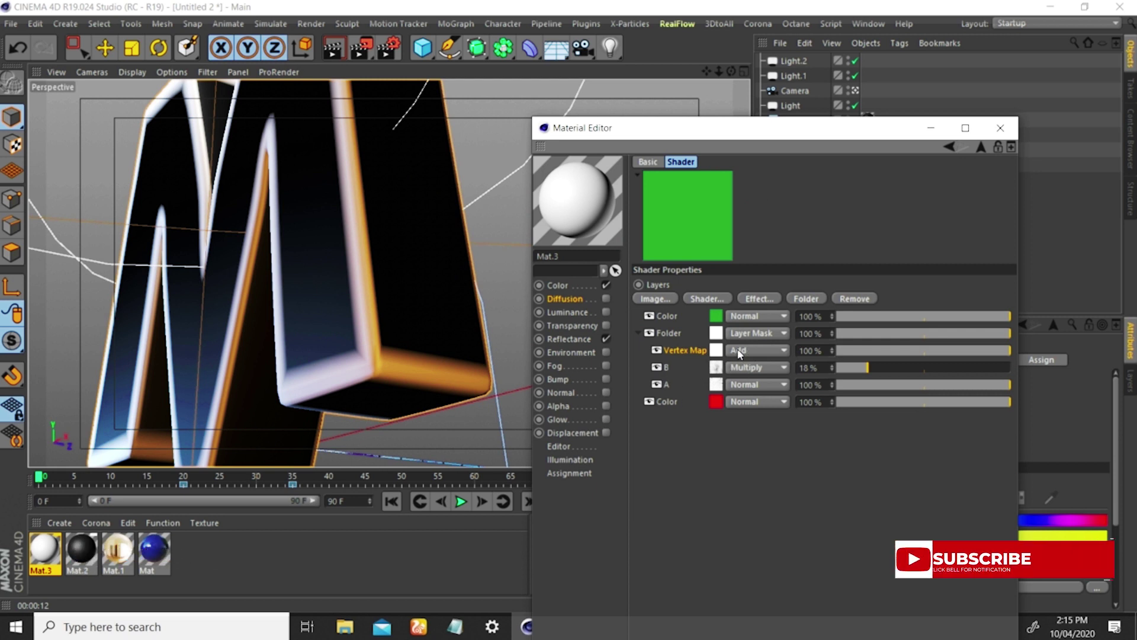
click(638, 333)
- Clear the Vertex Map shader from Mat.3's Color texture and copy the Diffusion channel's Layer shader into it
click(572, 299)
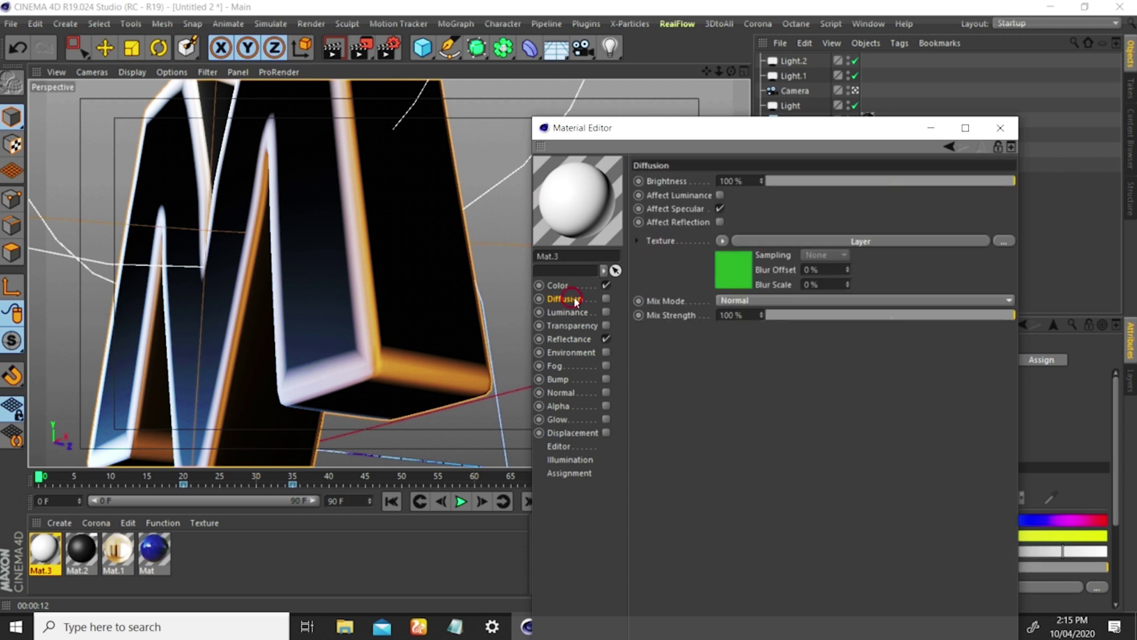
click(561, 287)
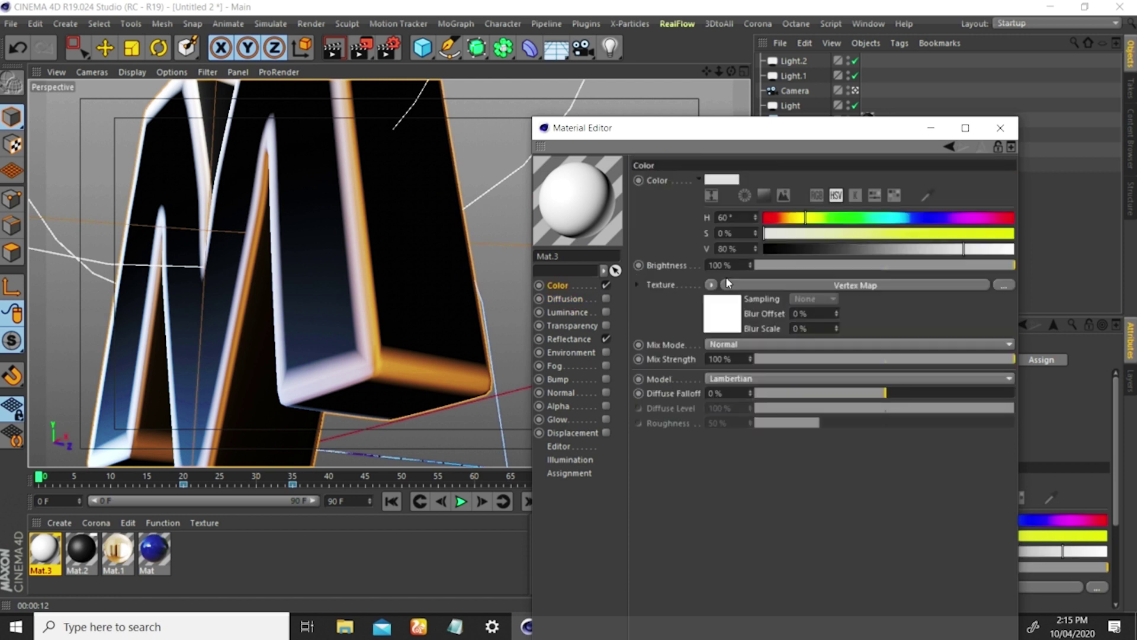
click(713, 285)
click(718, 155)
click(578, 298)
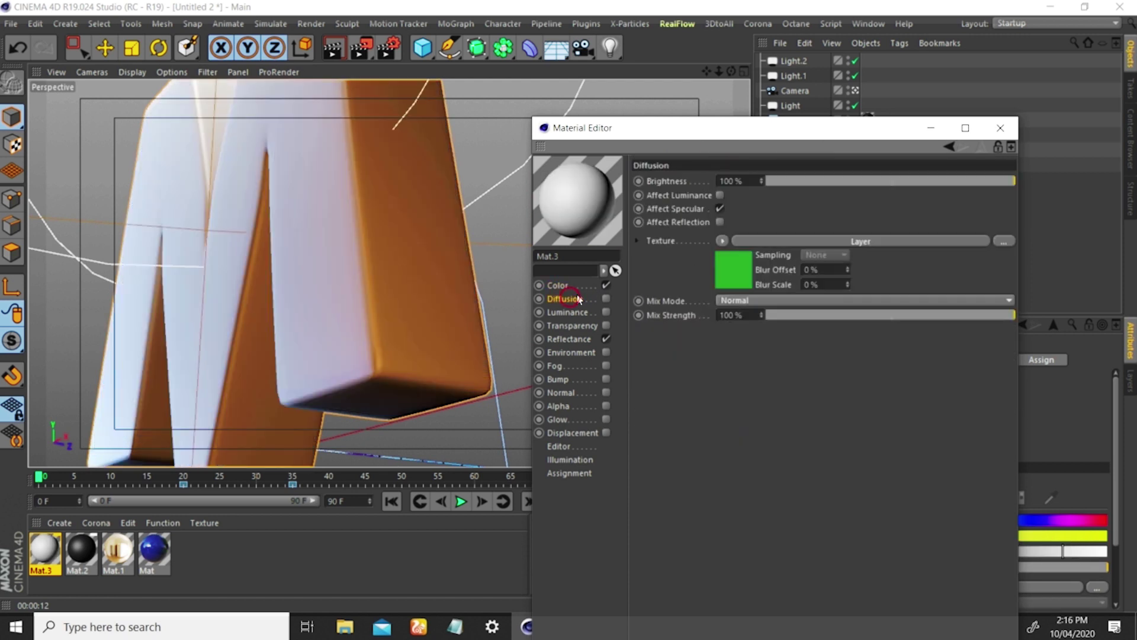
click(562, 286)
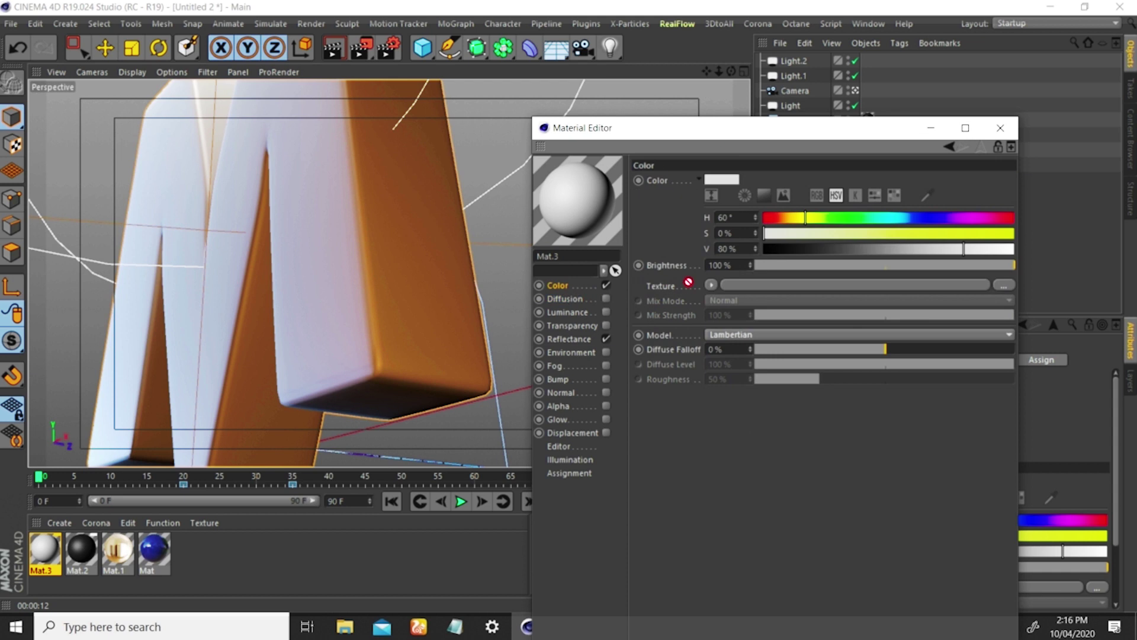
drag(737, 290, 736, 288)
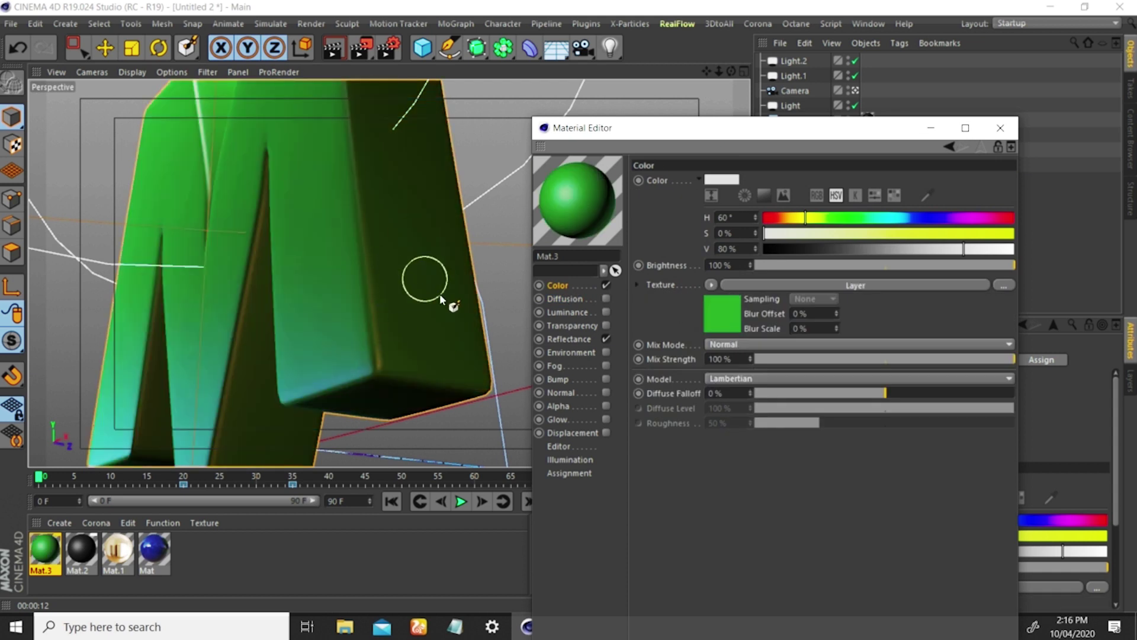
- Render the letter M to the Picture Viewer to check the layered color, and minimize the viewer
click(359, 48)
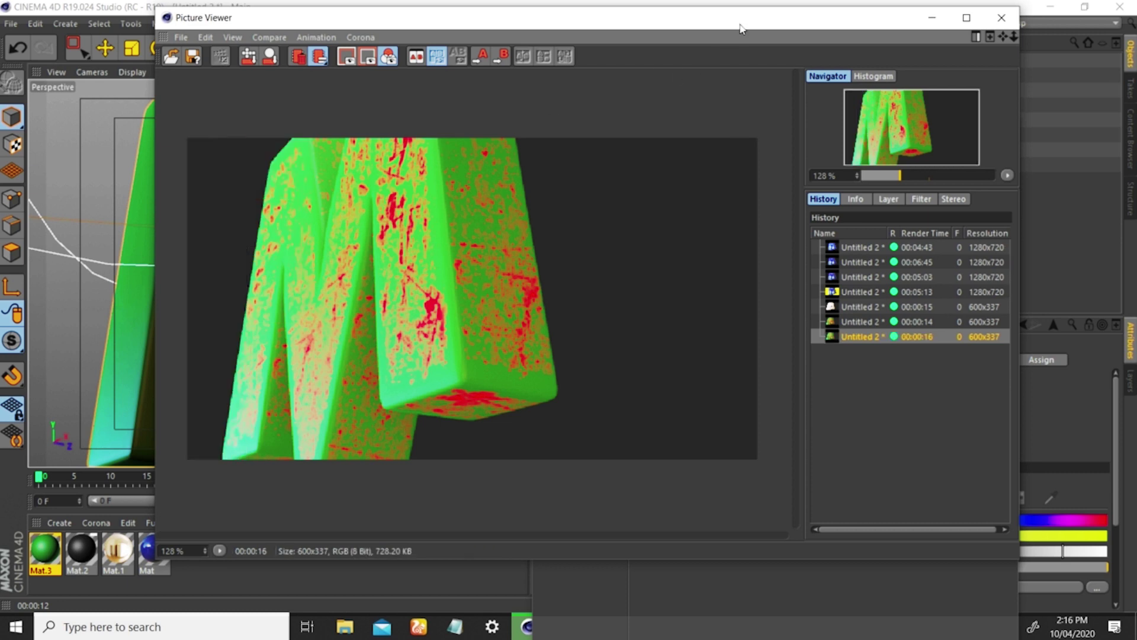
drag(933, 18, 770, 66)
click(770, 67)
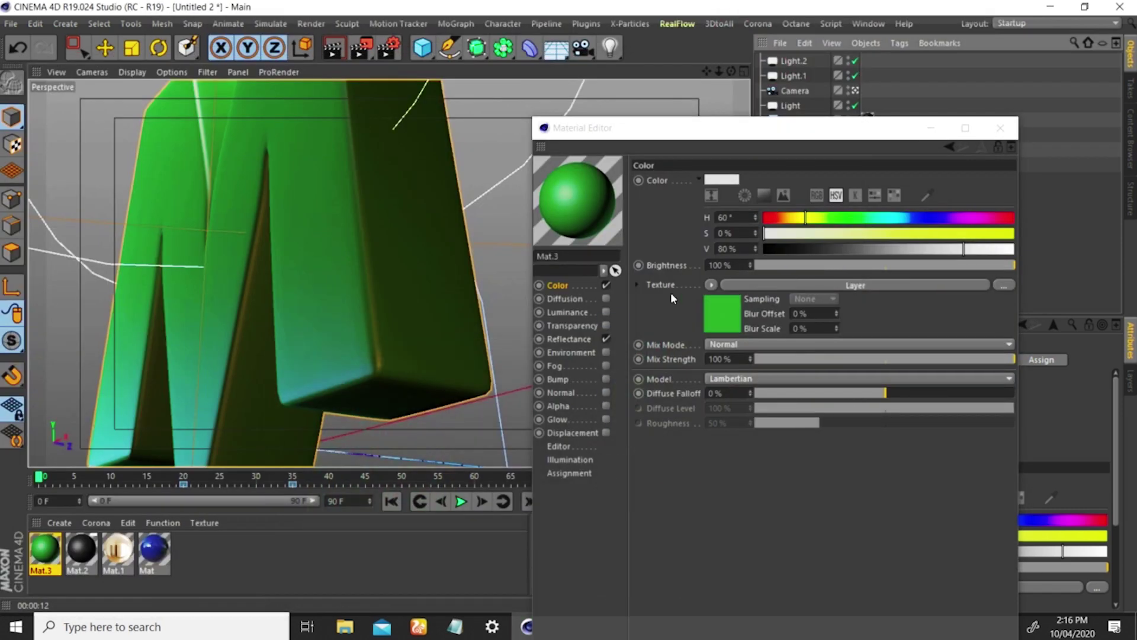
- Invert the Vertex Map shader in the Color texture's layer mask folder and render the view to the Picture Viewer
click(716, 311)
click(638, 333)
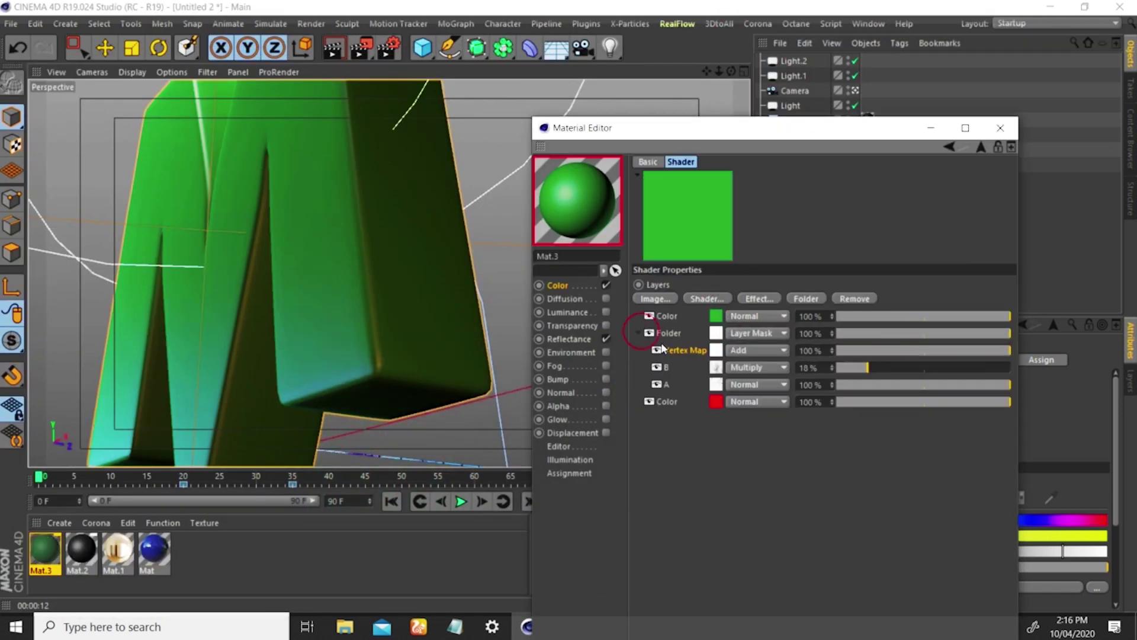
click(716, 350)
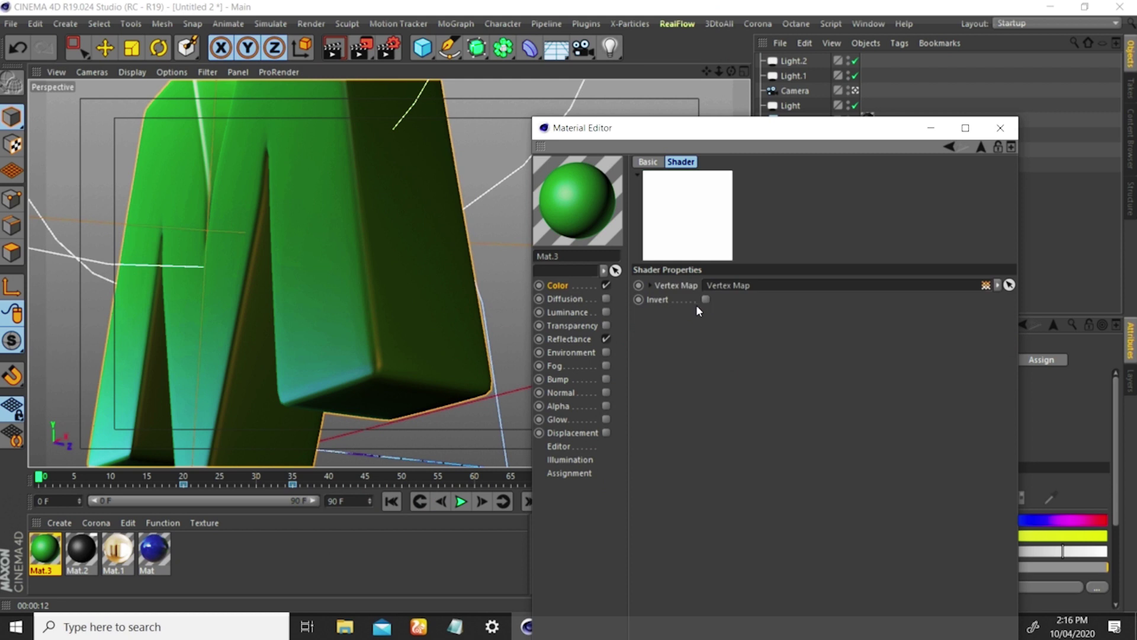
click(573, 287)
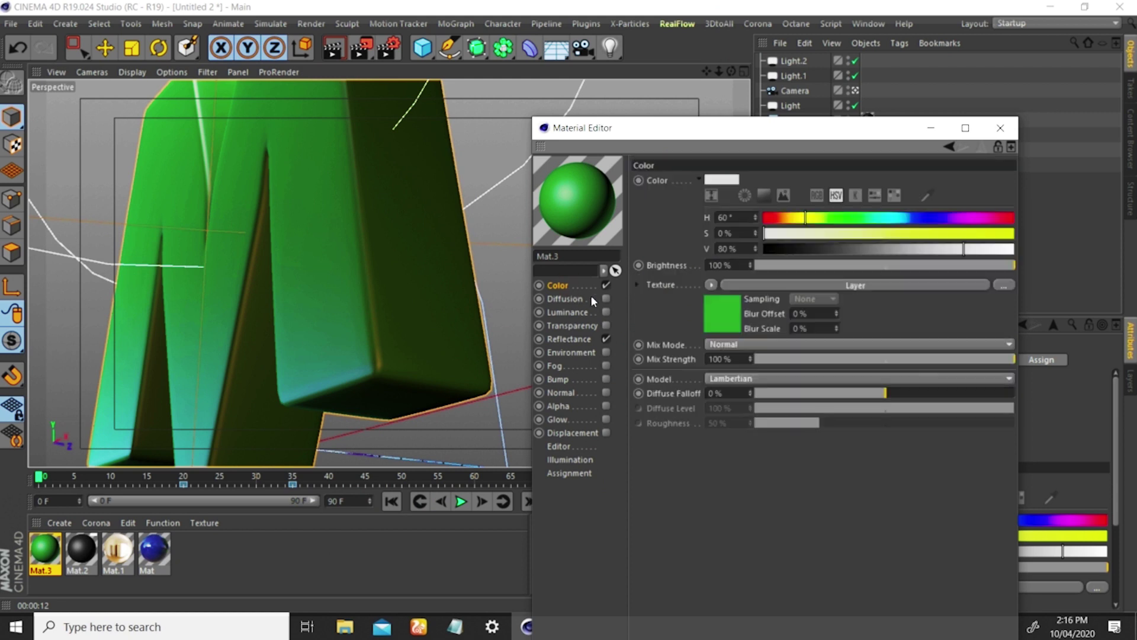
click(369, 57)
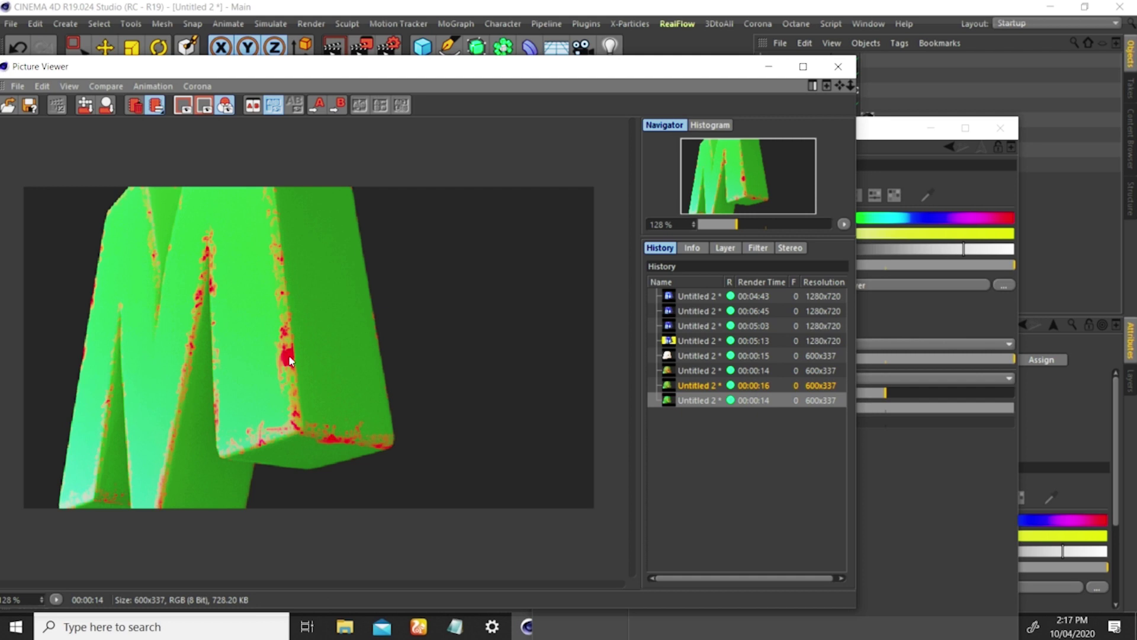
- Set the bottom red Color layer of Mat.3's Color texture to black and render the view to the Picture Viewer
click(865, 129)
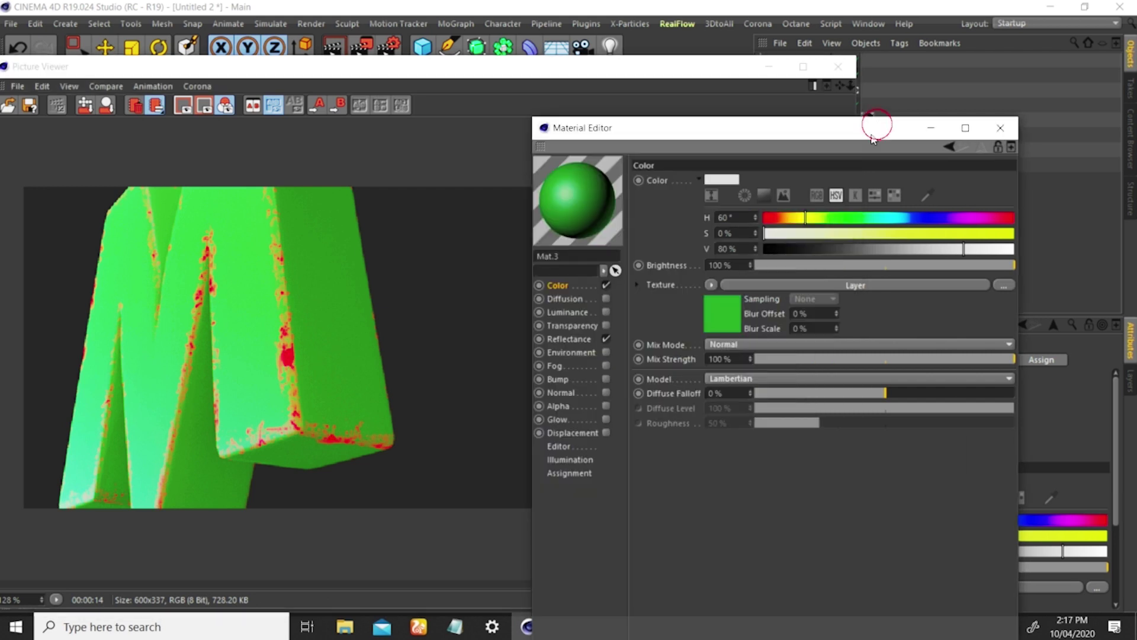
click(715, 308)
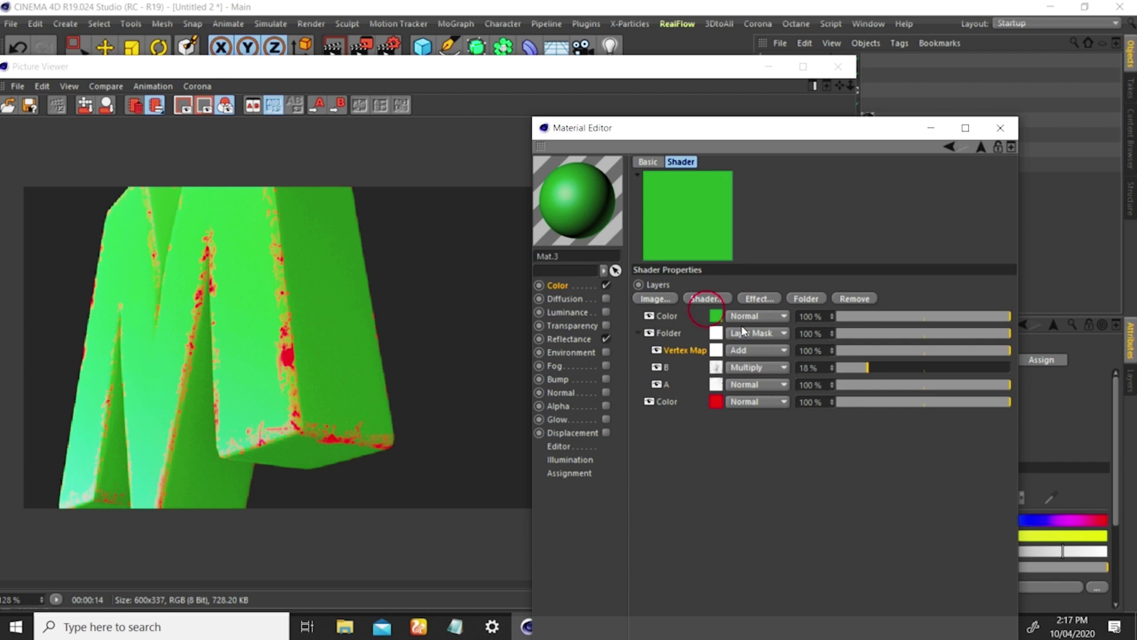
click(715, 402)
drag(793, 353, 727, 344)
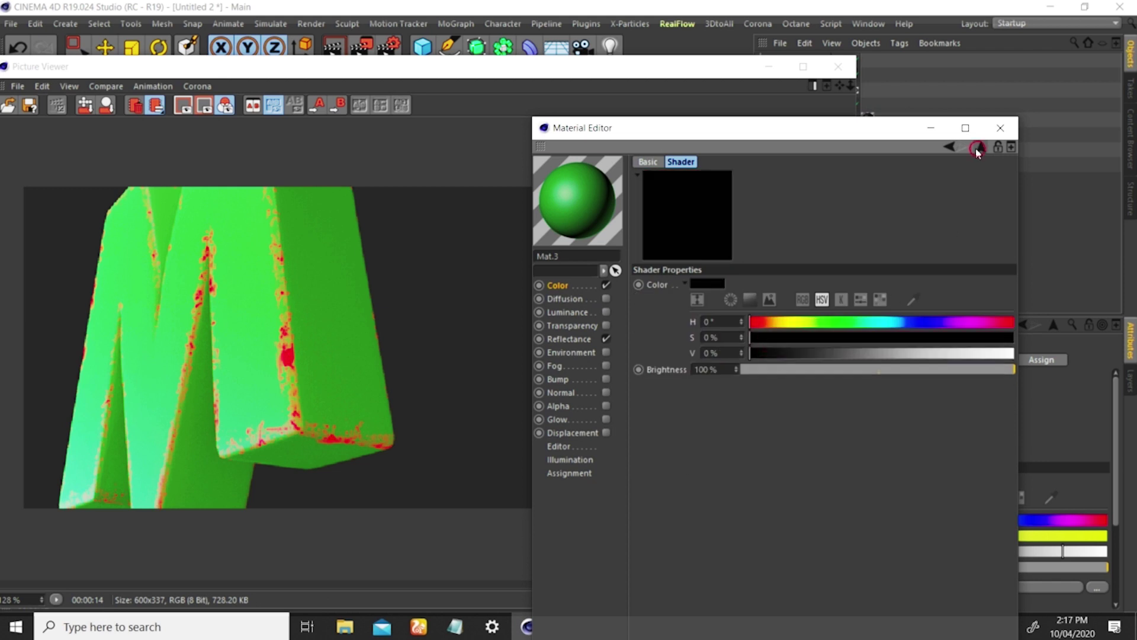
click(976, 148)
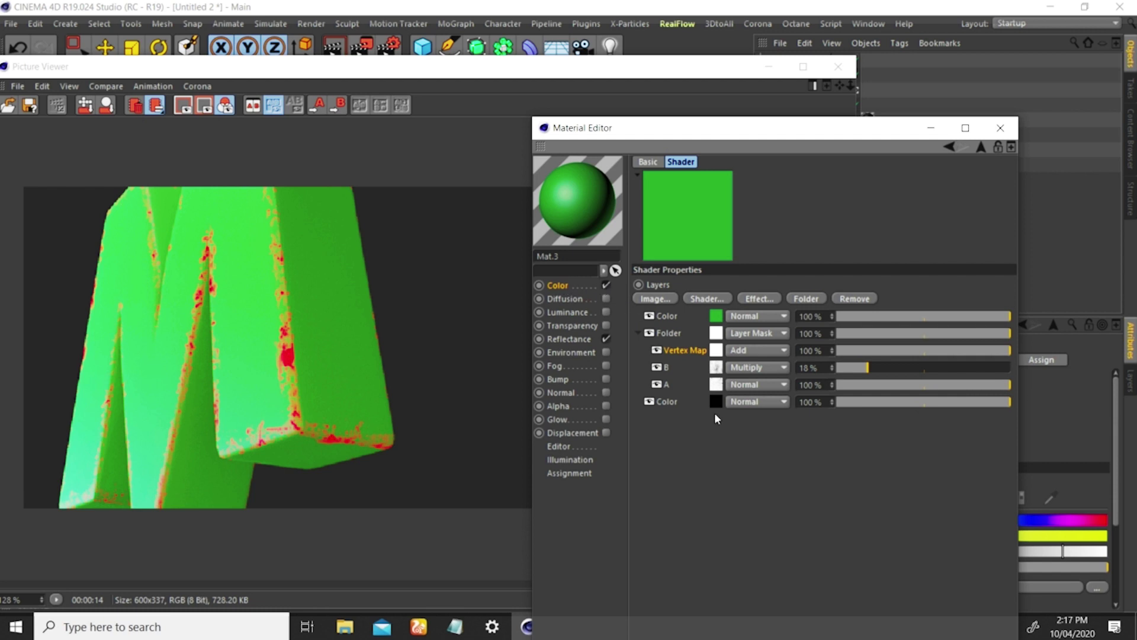
click(639, 330)
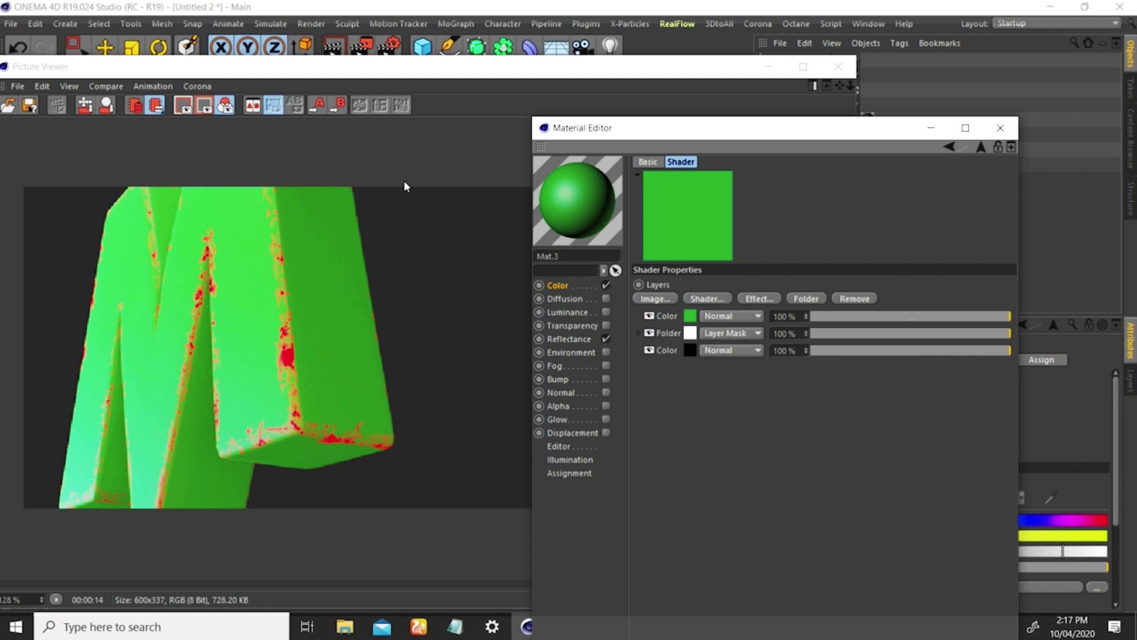
click(360, 59)
key(shift+r)
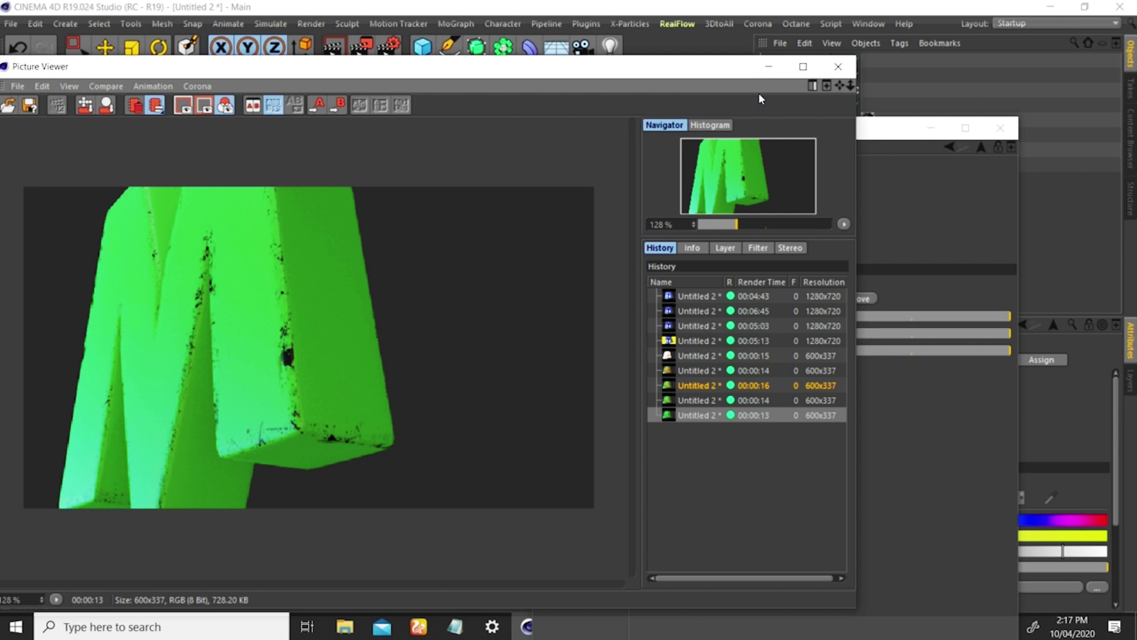
- Enable Mat.3's Bump channel and load a Layer shader into its texture
click(883, 178)
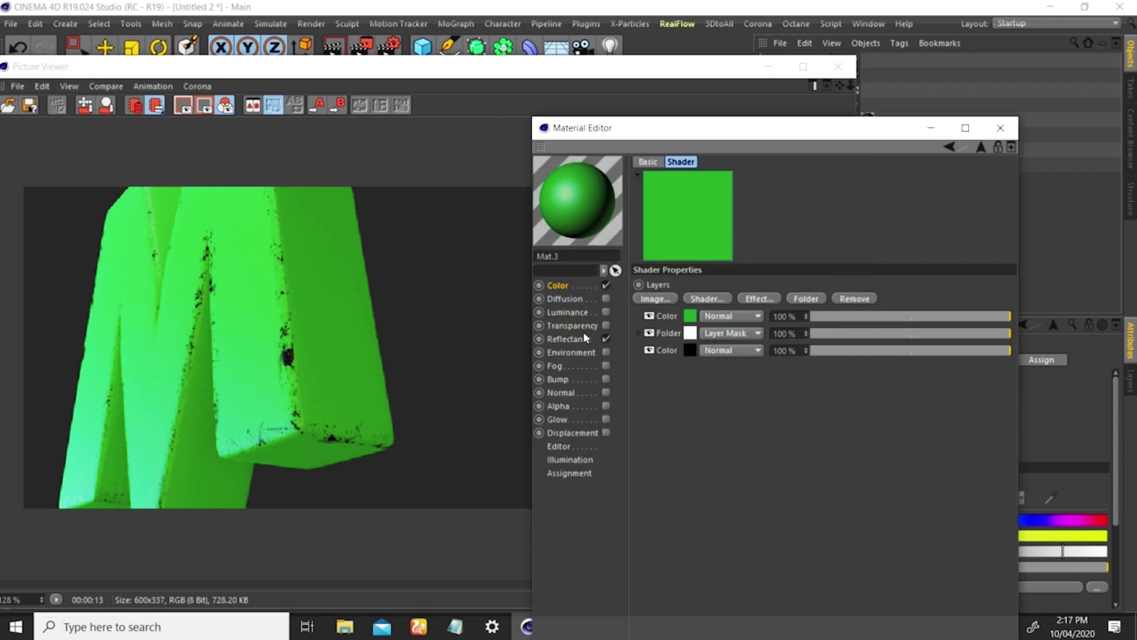
click(638, 332)
click(670, 331)
click(638, 332)
click(667, 333)
click(607, 379)
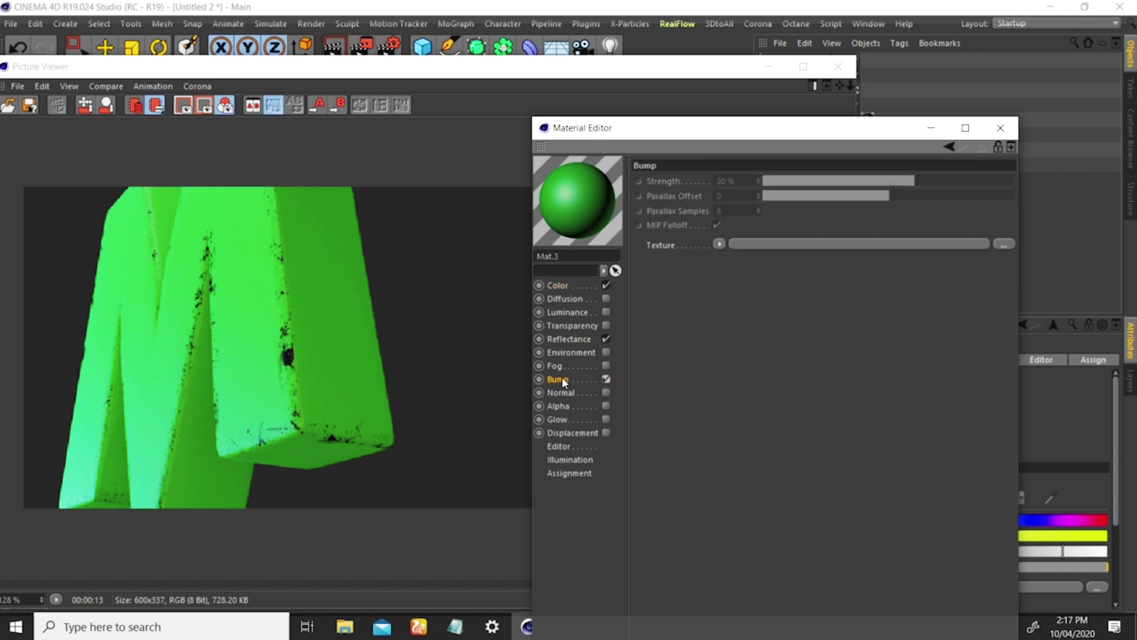
click(719, 244)
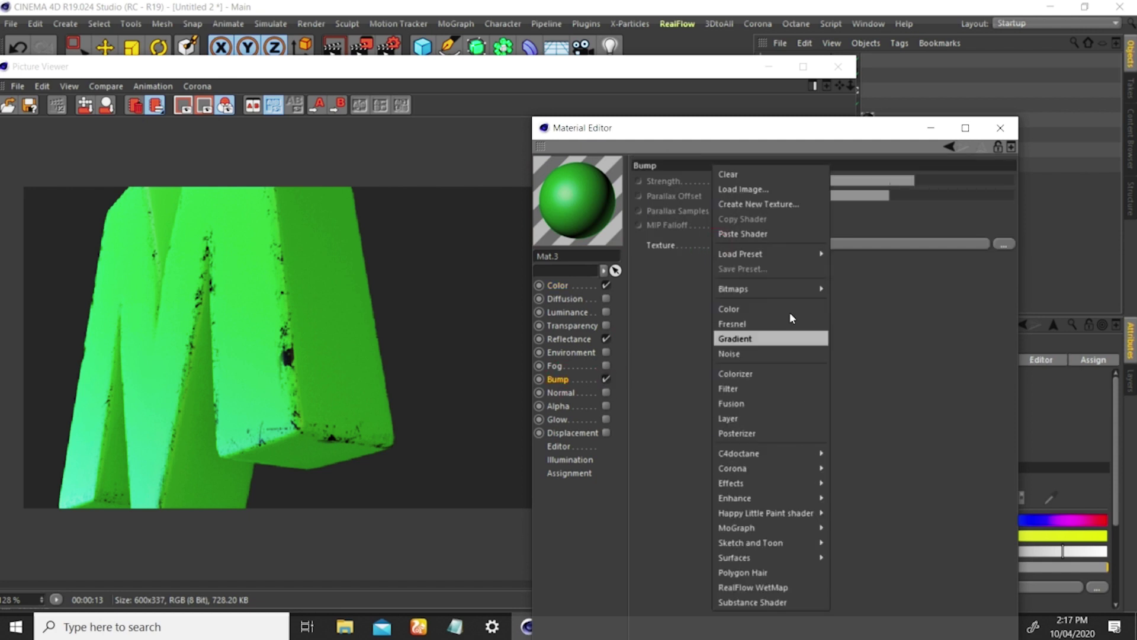
click(729, 418)
- Copy the Vertex Map shader from the layer mask folder in the Color channel's Layer shader
click(558, 287)
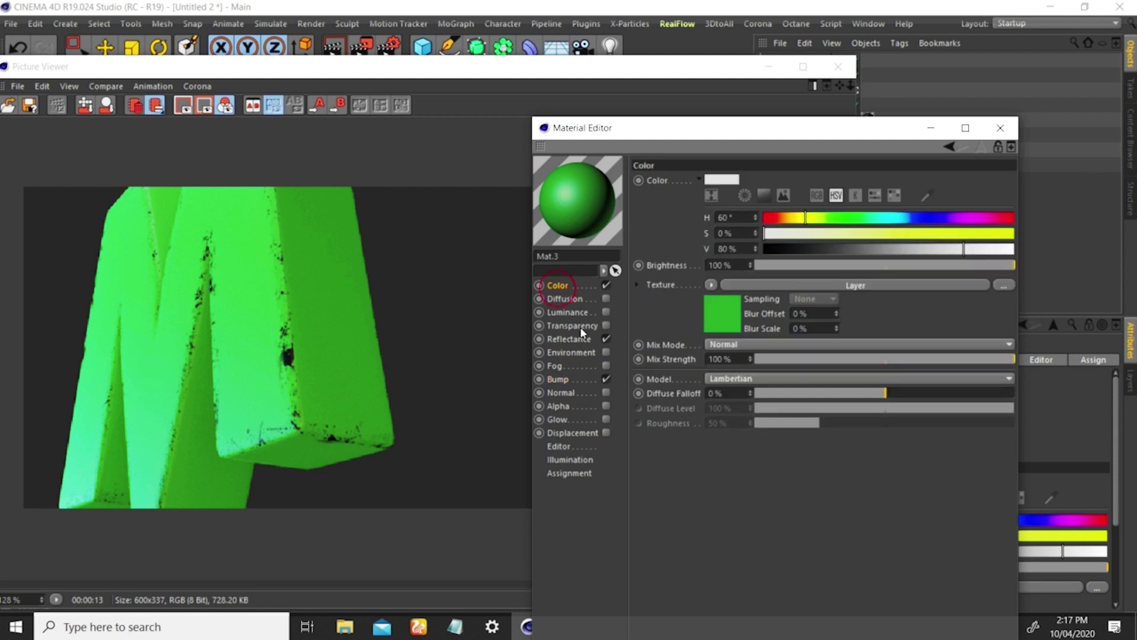
click(712, 315)
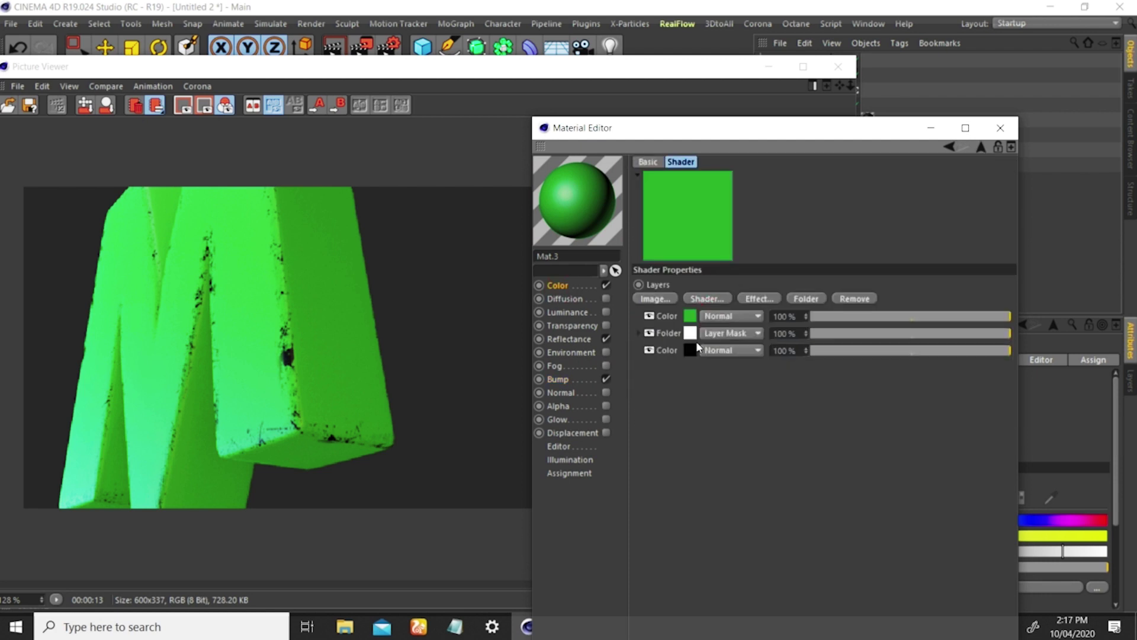
right_click(666, 337)
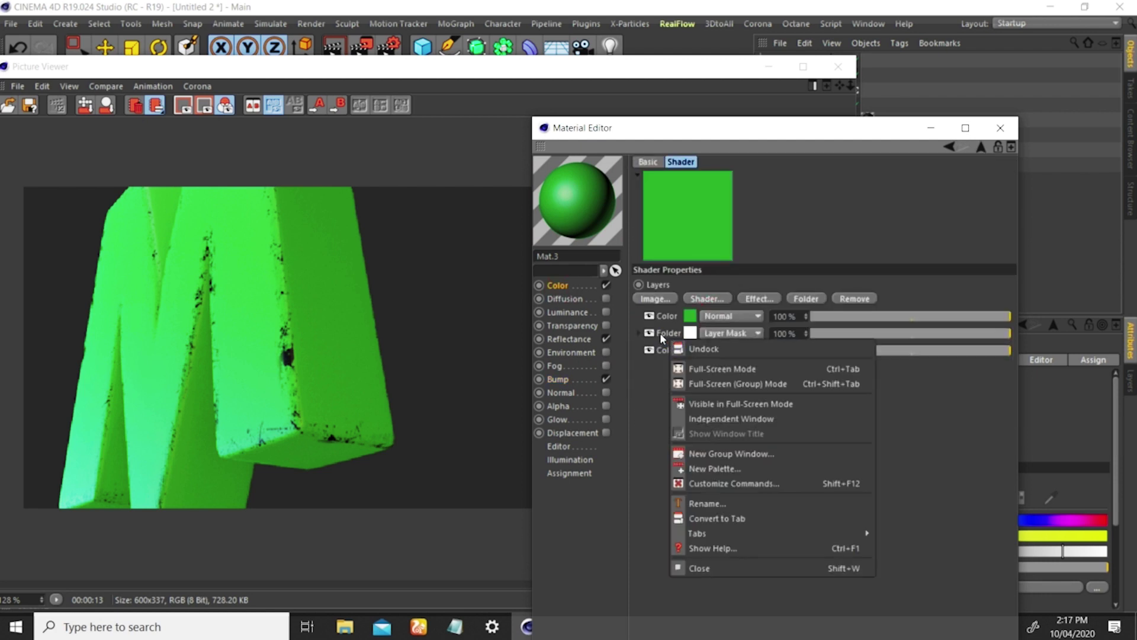
click(666, 333)
right_click(664, 334)
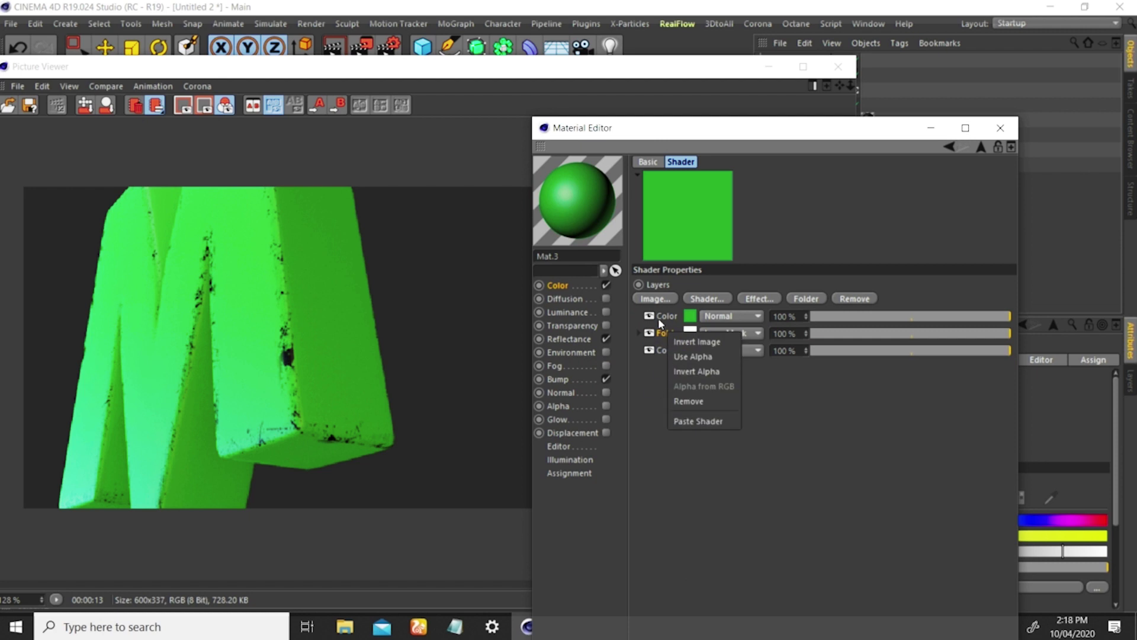
click(640, 336)
click(638, 333)
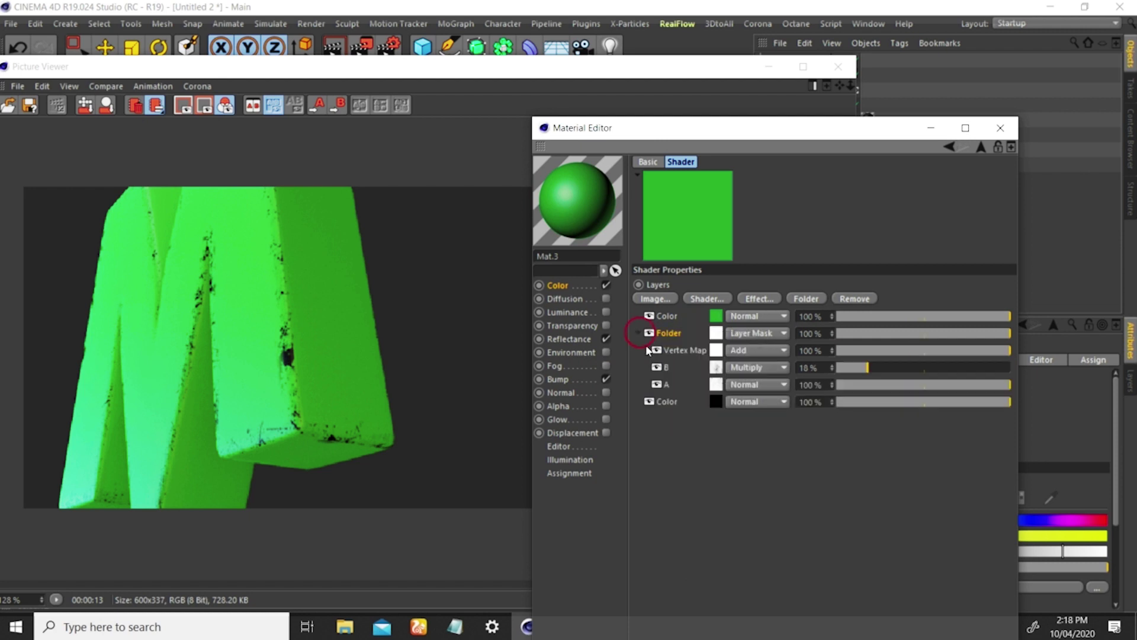
right_click(679, 347)
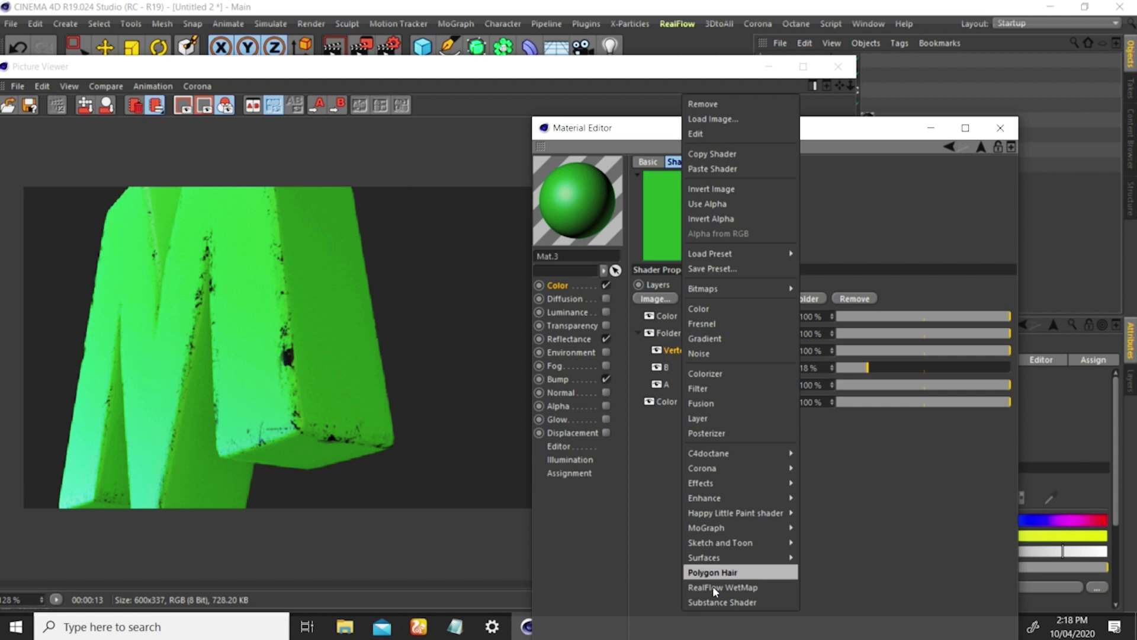
click(708, 153)
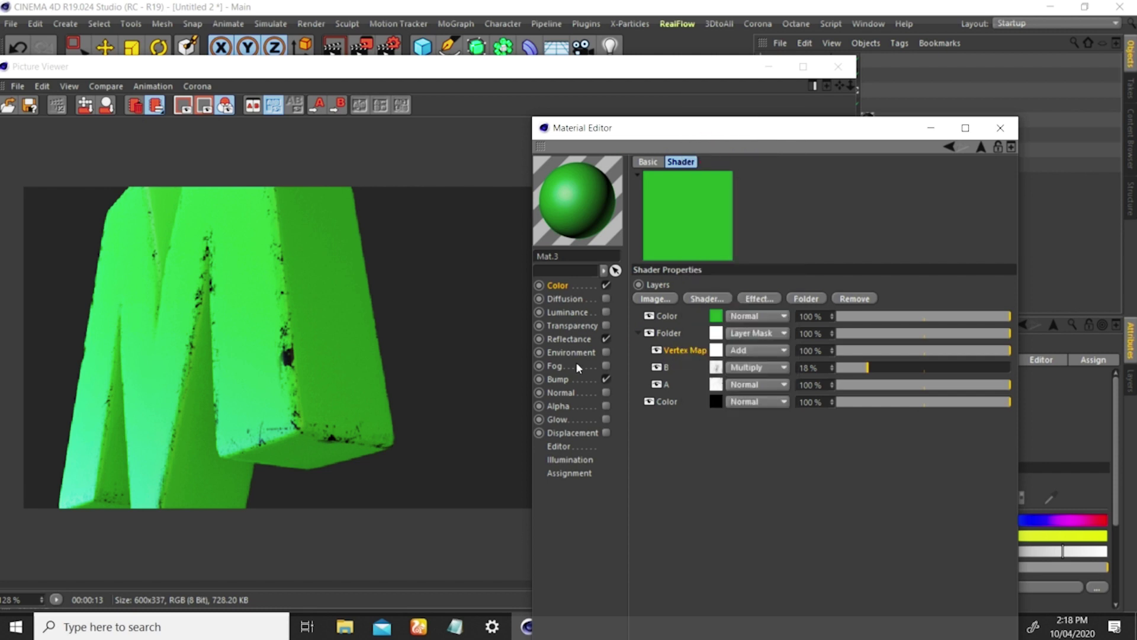
- Paste the copied Vertex Map shader as a layer in the Bump channel's Layer shader
click(563, 378)
click(737, 271)
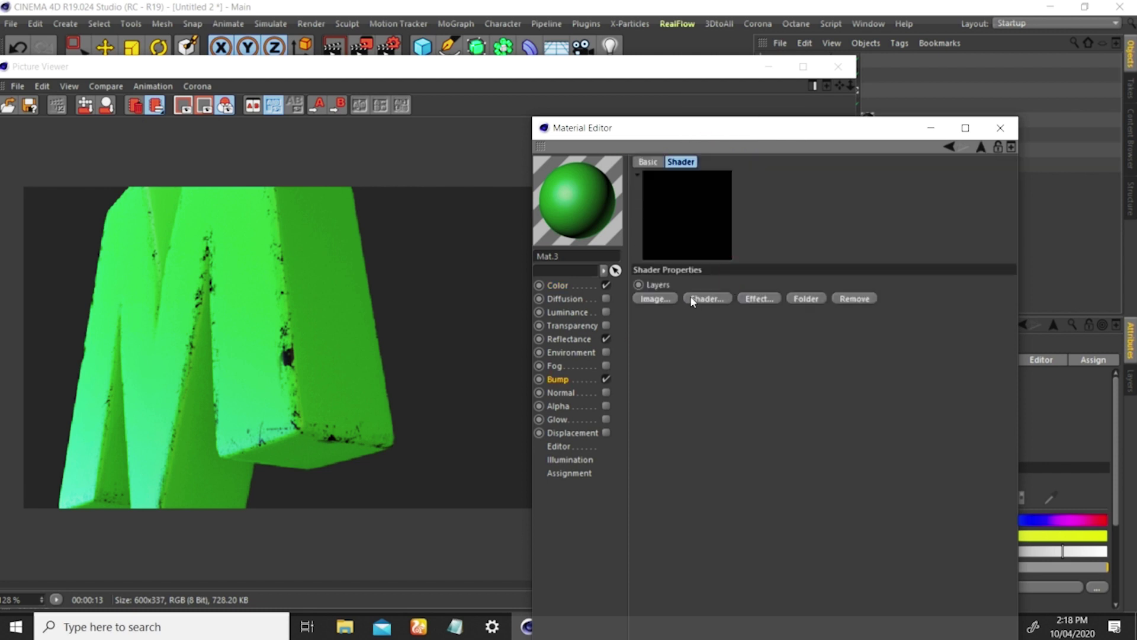
click(723, 298)
click(755, 602)
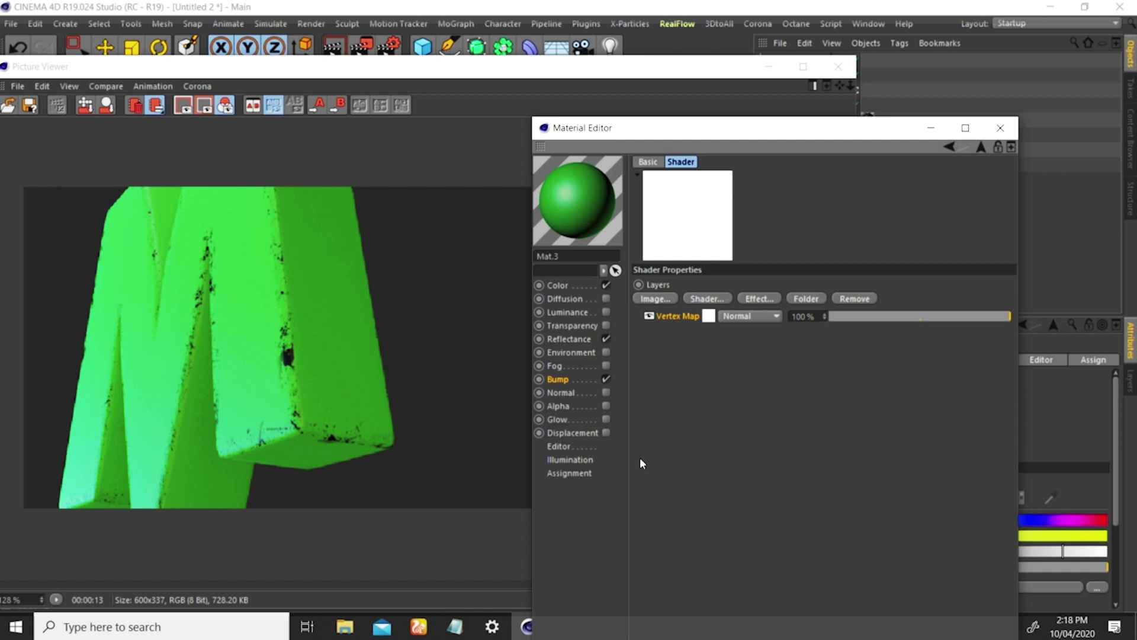
- Copy the B bitmap shader from the layer mask folder in Mat.3's Color channel Layer shader
click(557, 286)
click(722, 316)
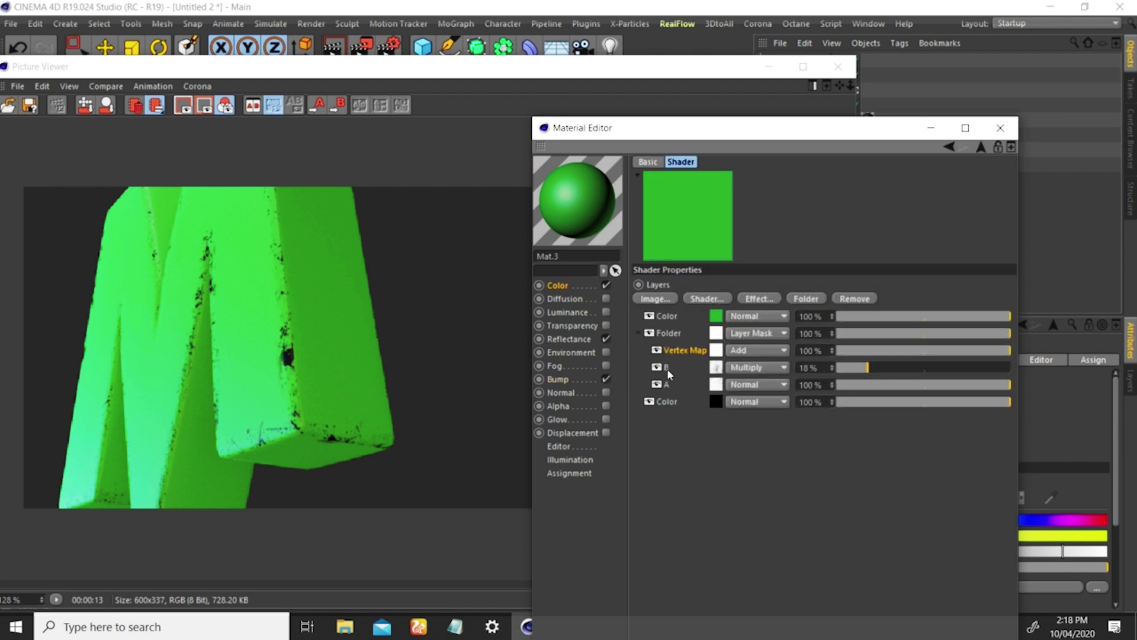
click(668, 367)
right_click(670, 369)
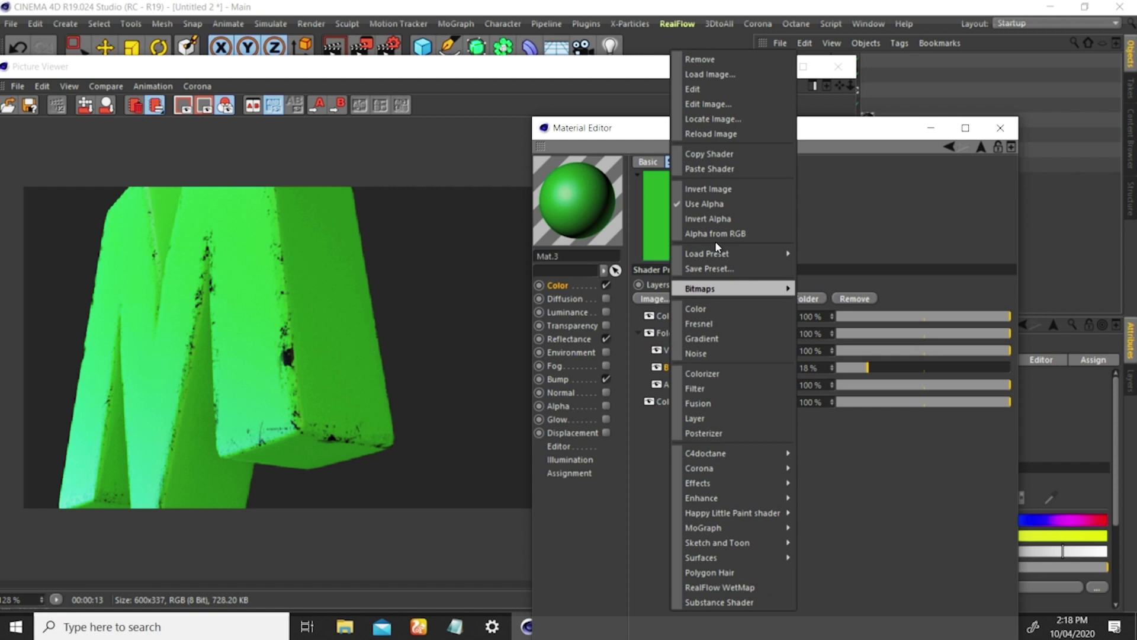
click(709, 155)
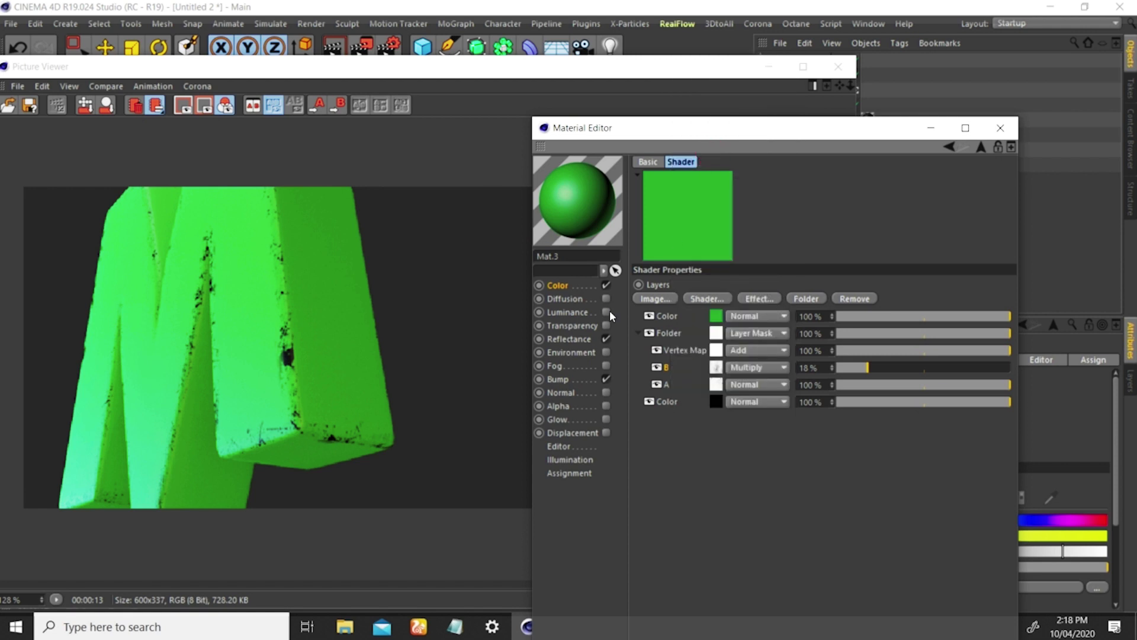
- Paste the copied B shader into the Bump channel's Layer shader and place it below the Vertex Map layer
click(560, 378)
click(733, 273)
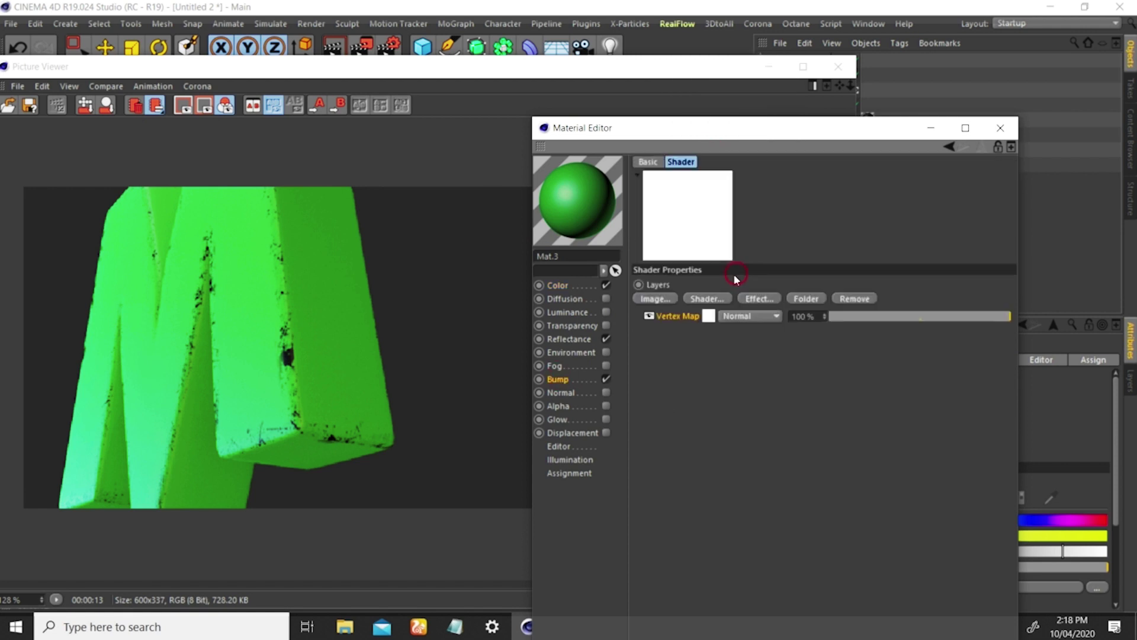
click(696, 304)
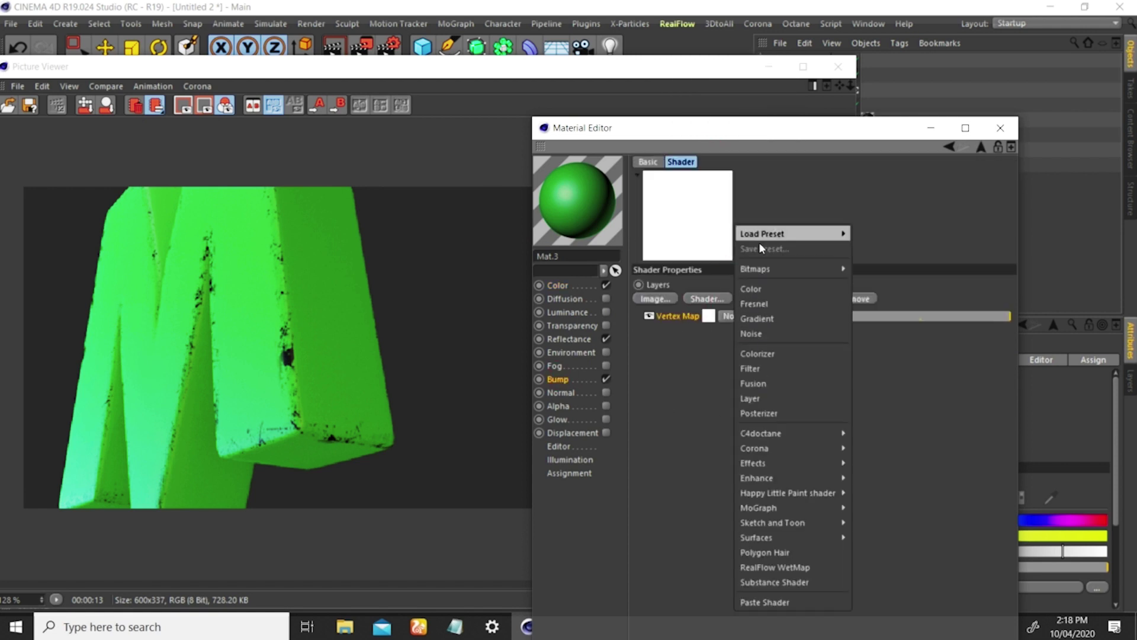
click(761, 602)
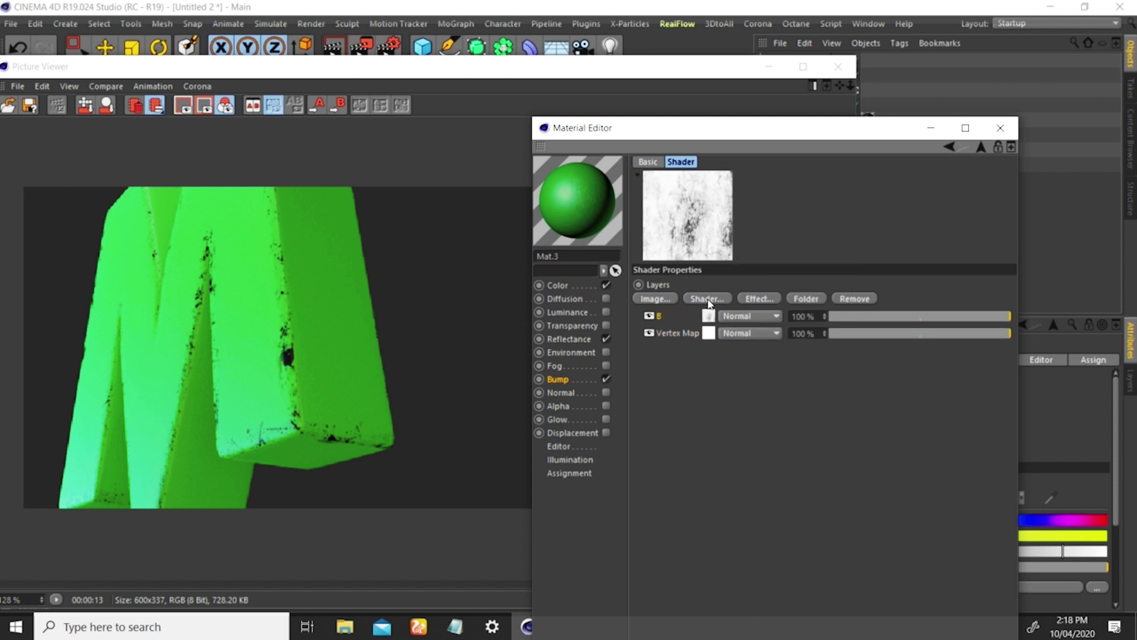
drag(664, 315, 668, 347)
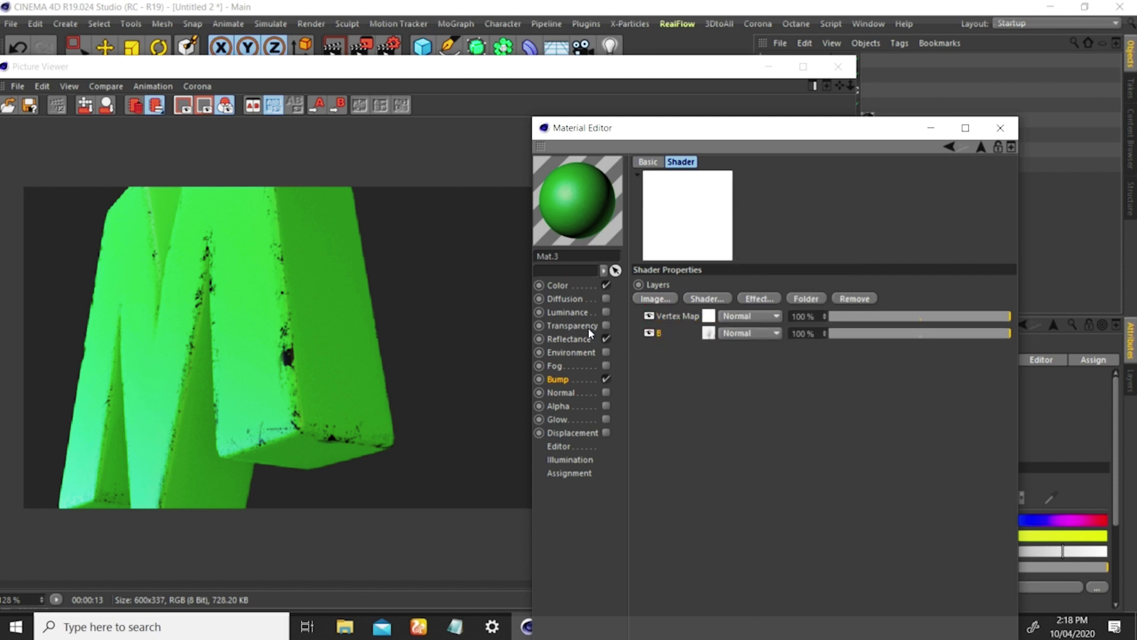
- Copy the A bitmap shader from the layer mask folder in the Color channel's Layer shader
click(561, 285)
click(728, 304)
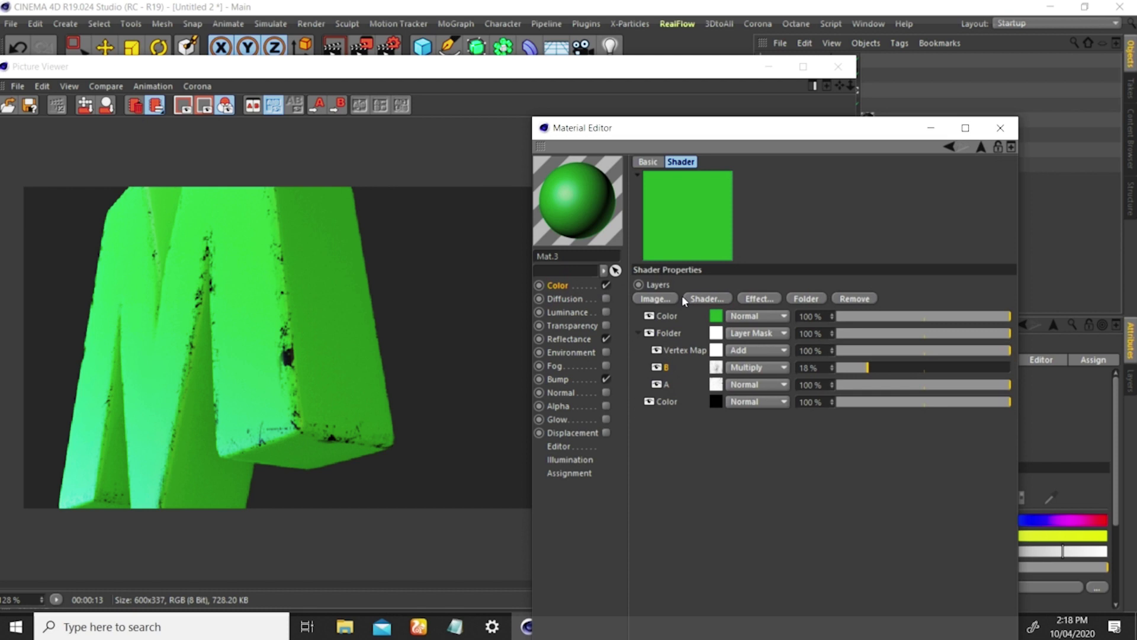
click(659, 382)
click(662, 384)
right_click(669, 385)
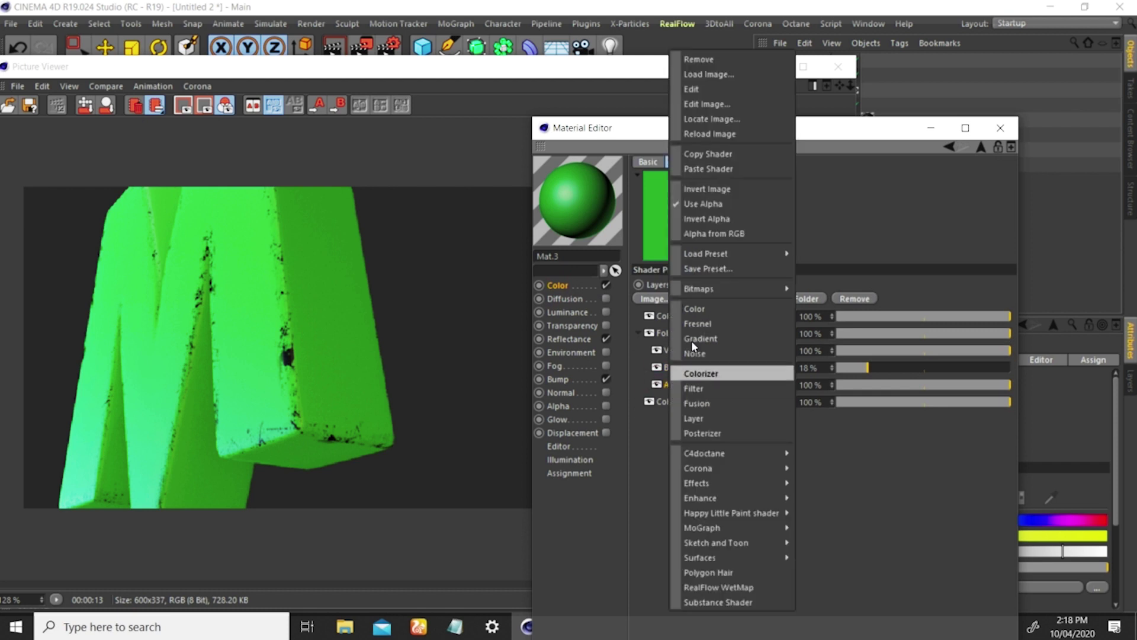
click(695, 152)
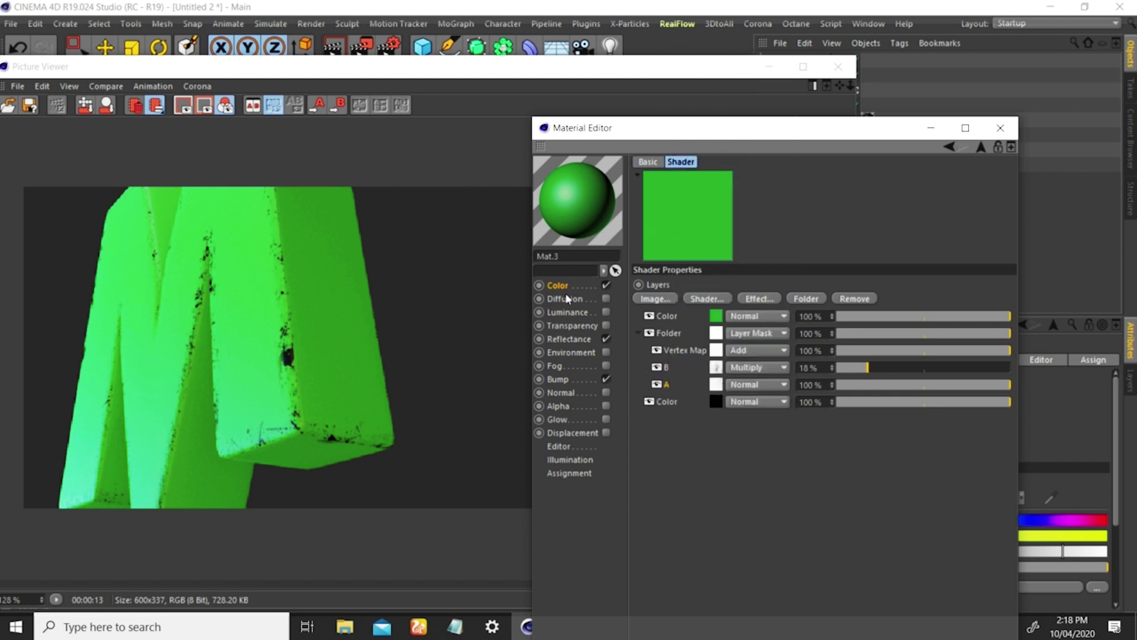
- Paste the copied A shader into the Bump channel's Layer shader and place it beneath the B layer
click(559, 379)
click(735, 274)
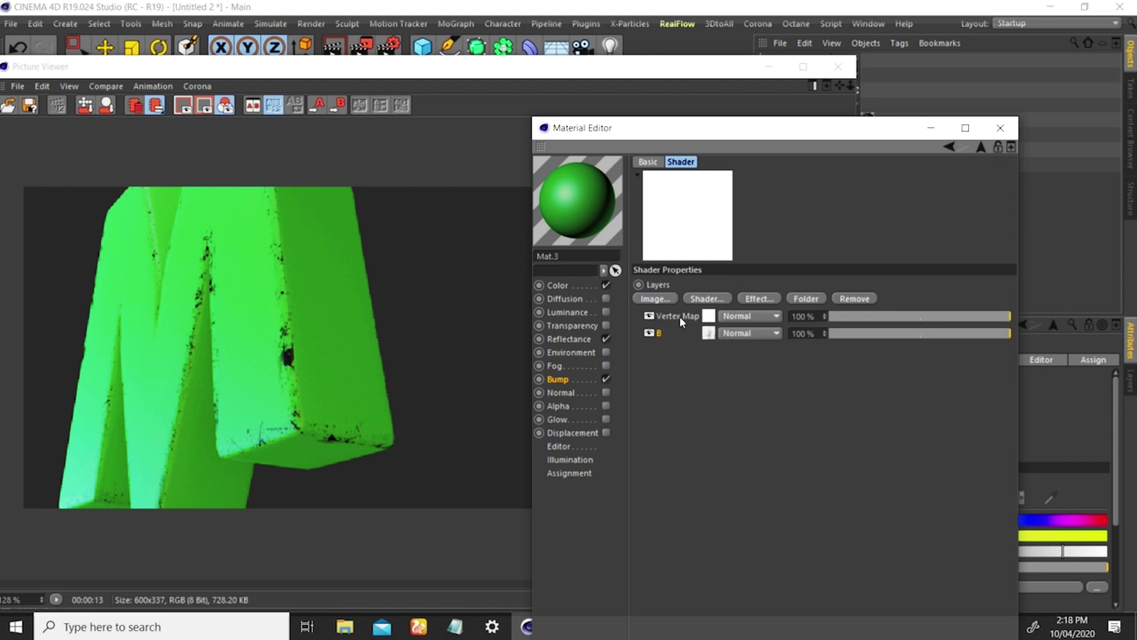
click(703, 302)
click(751, 602)
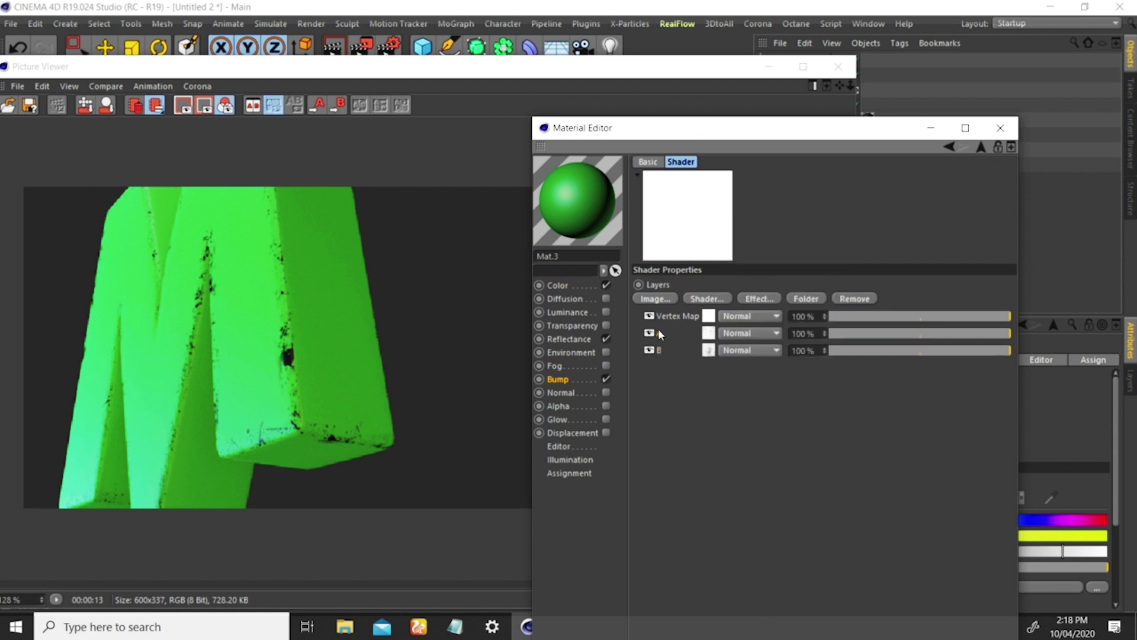
drag(656, 332, 663, 360)
- Set the B layer in the Bump Layer shader to Multiply at 18 %, matching the Color channel's mask folder
click(751, 333)
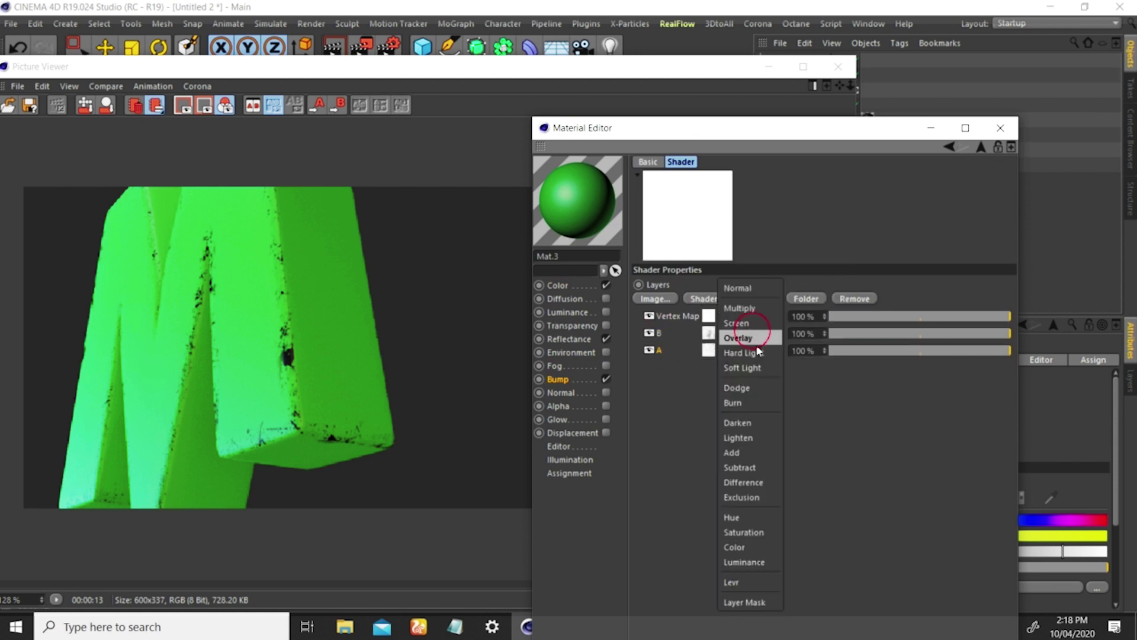
click(750, 308)
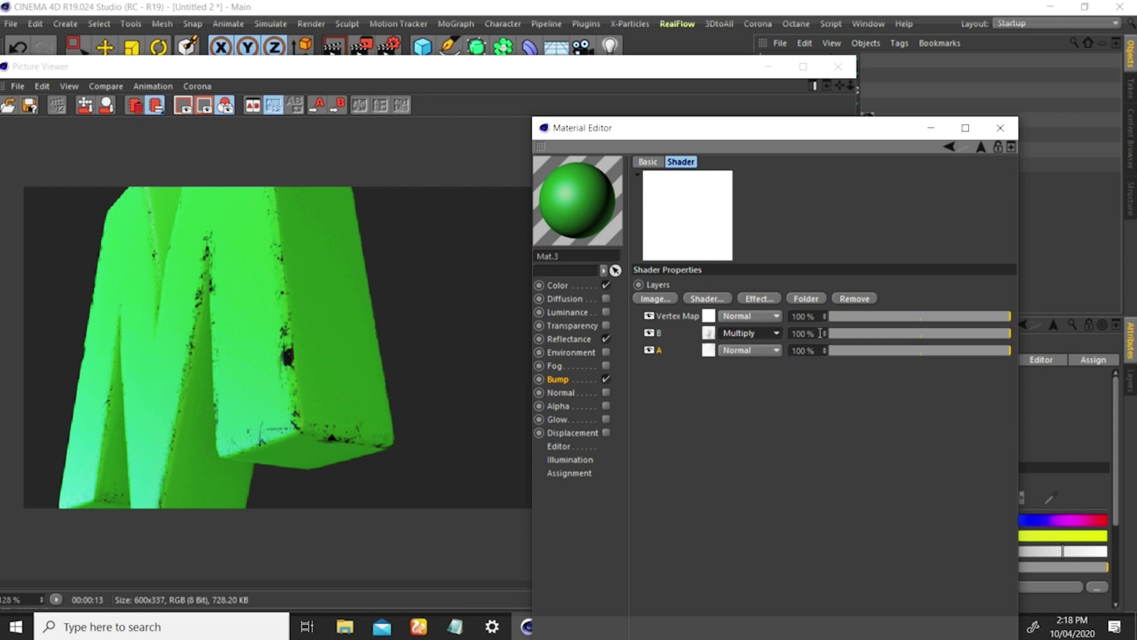
click(565, 289)
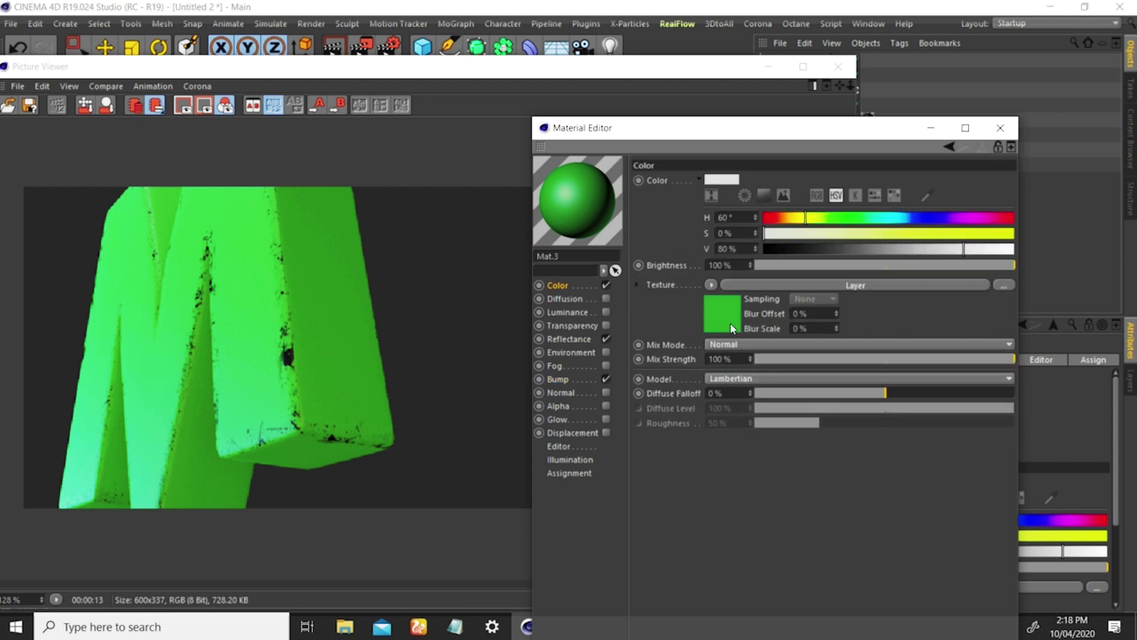
click(730, 322)
click(640, 333)
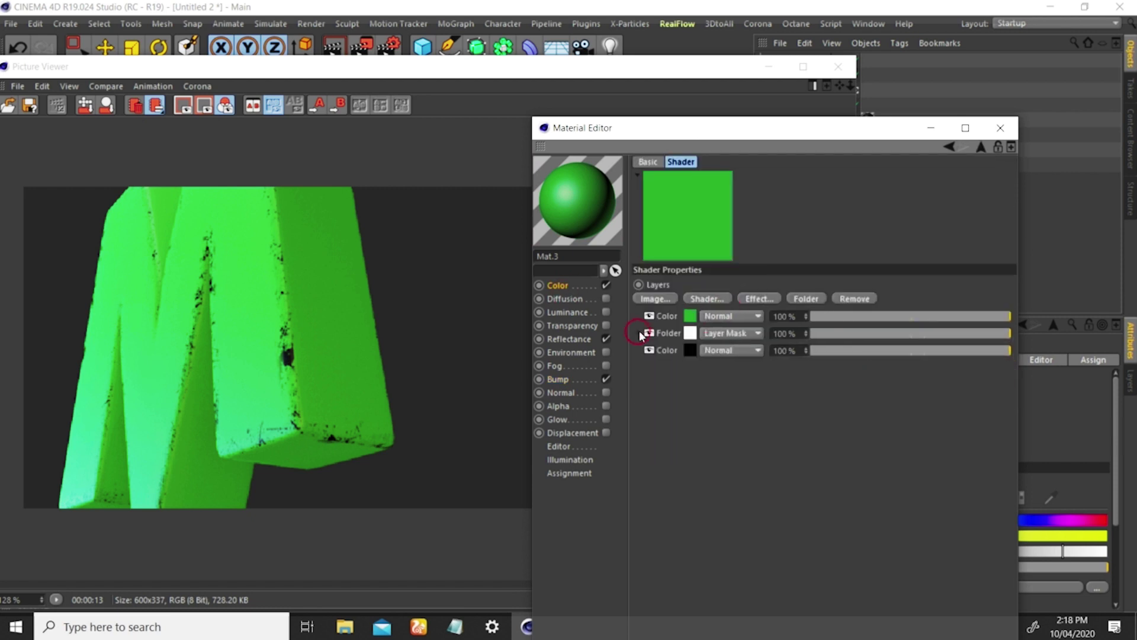
click(557, 379)
click(730, 273)
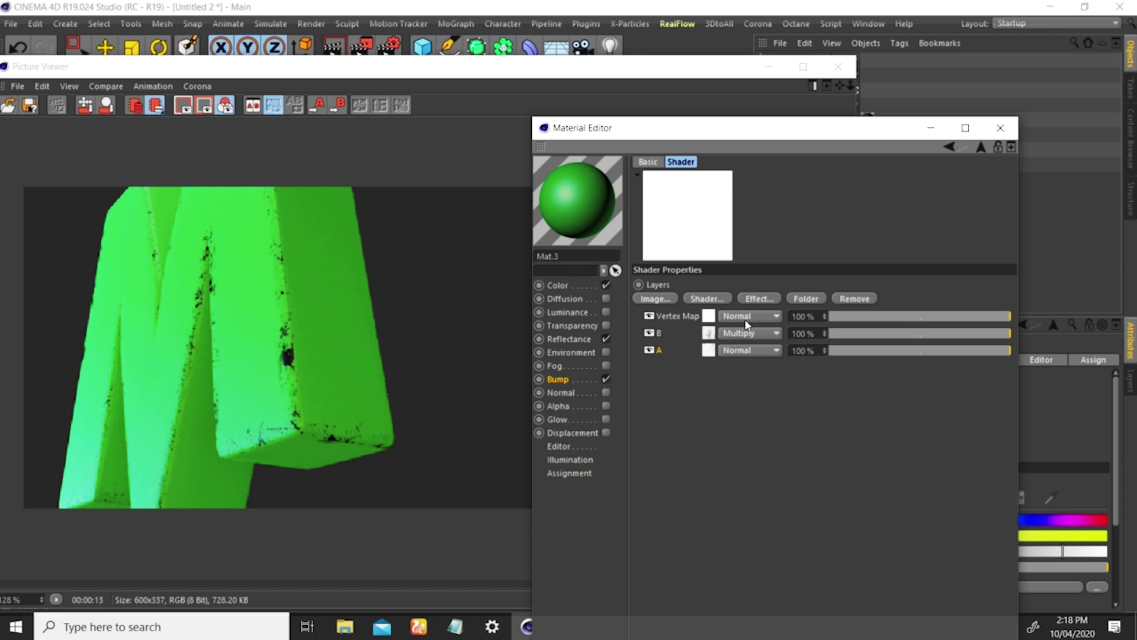
drag(814, 333, 760, 304)
text(18)
key(Return)
- Set the Vertex Map layer's blend mode to Add in the Bump Layer shader and return to the Bump channel's settings
click(738, 316)
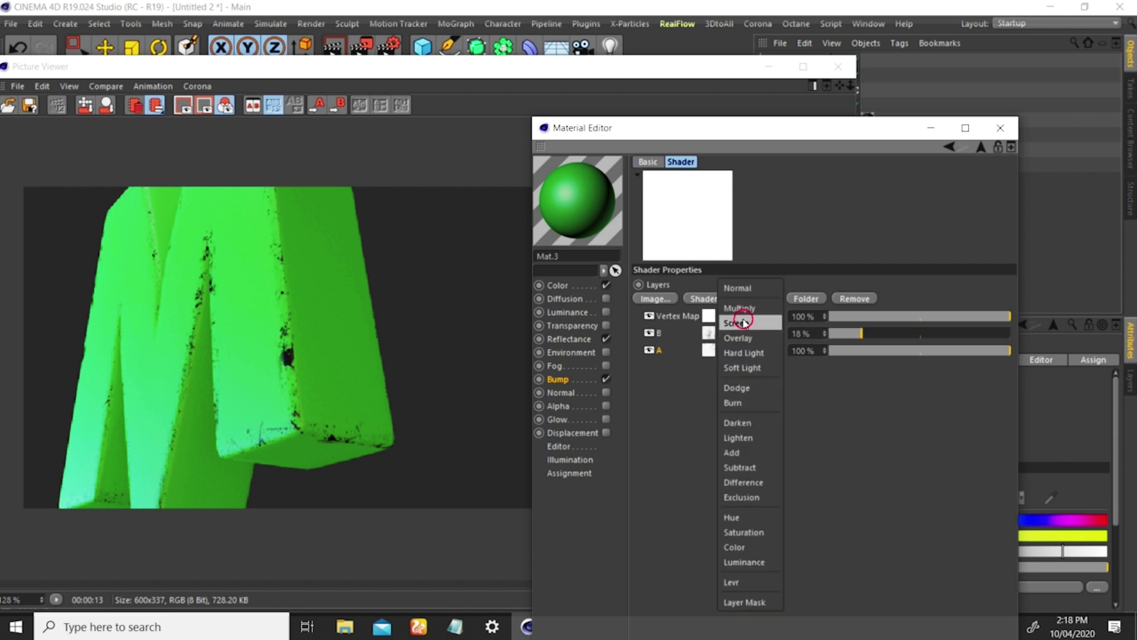
click(737, 452)
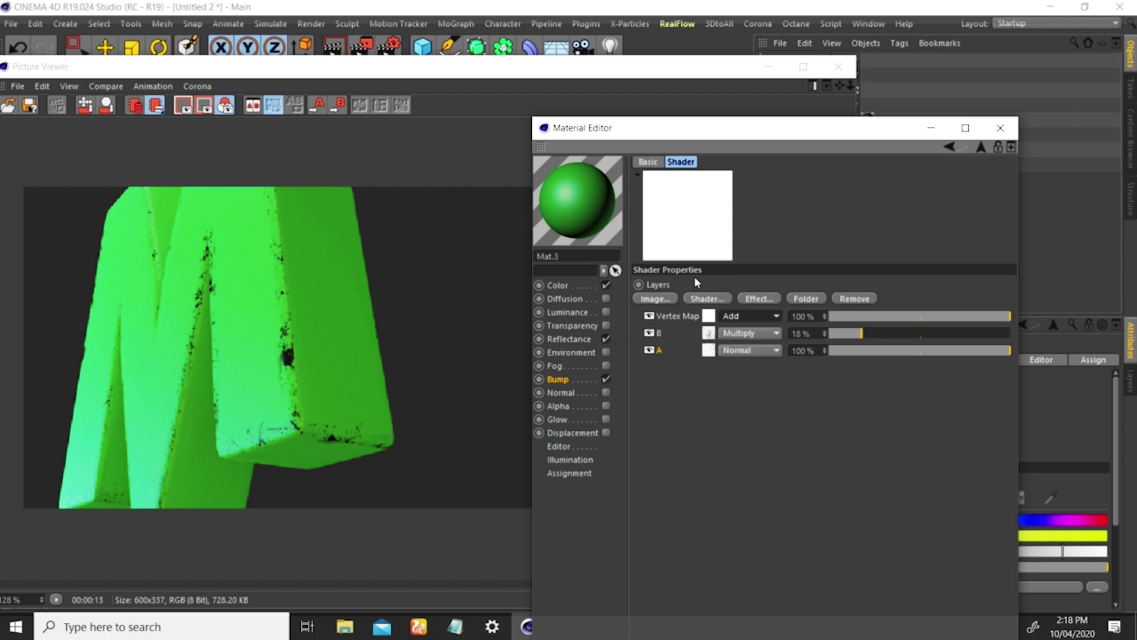
click(982, 147)
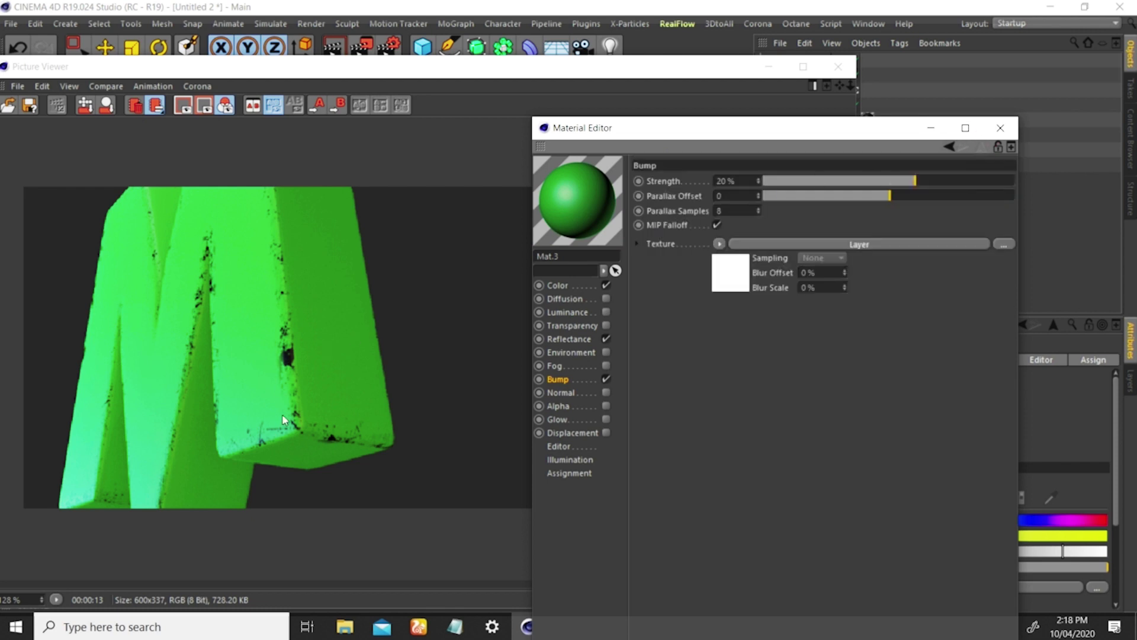
- Render the view with the new bump texture to the Picture Viewer
drag(749, 132, 800, 123)
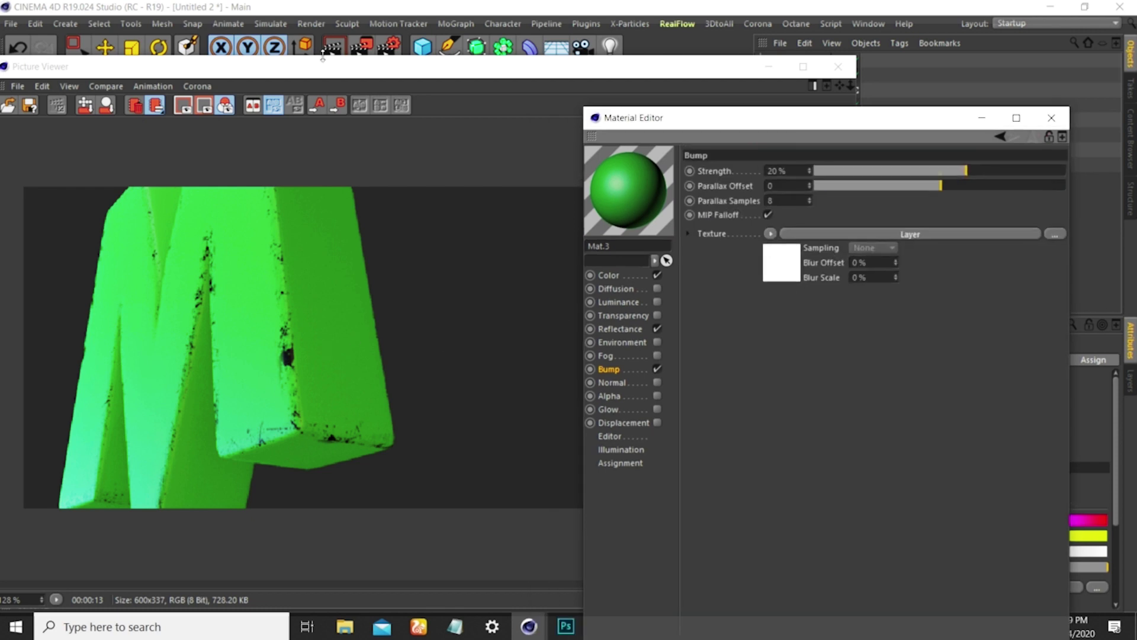
click(361, 45)
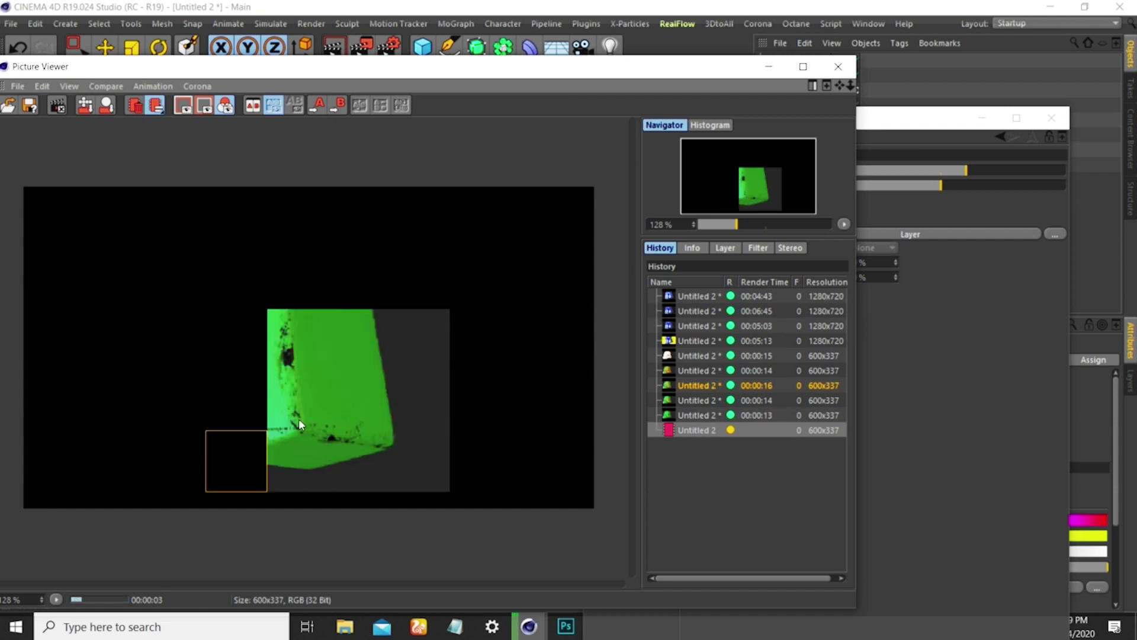
drag(530, 75, 445, 82)
- Set Mat.3's Texture Preview Size to No Scaling in its Editor settings
click(699, 302)
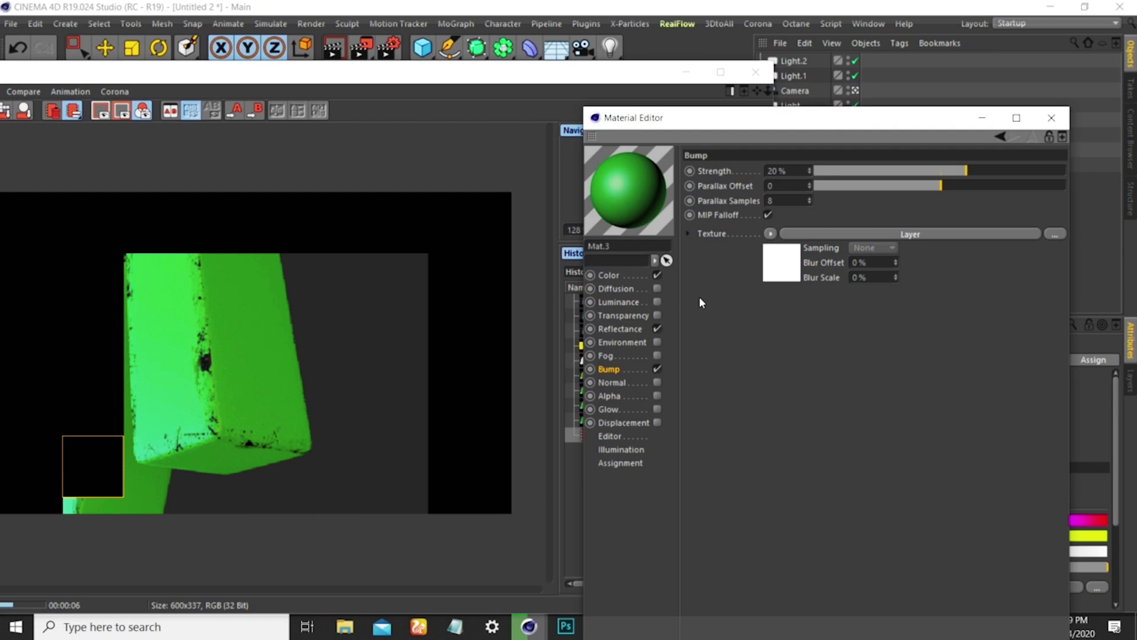
click(608, 436)
click(813, 183)
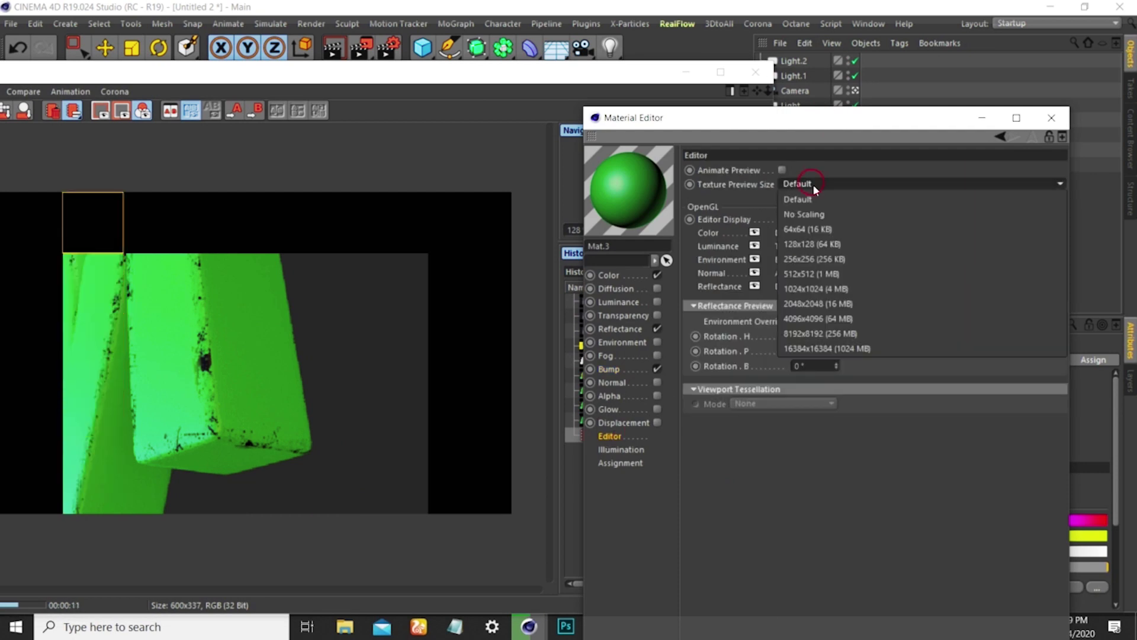
click(808, 214)
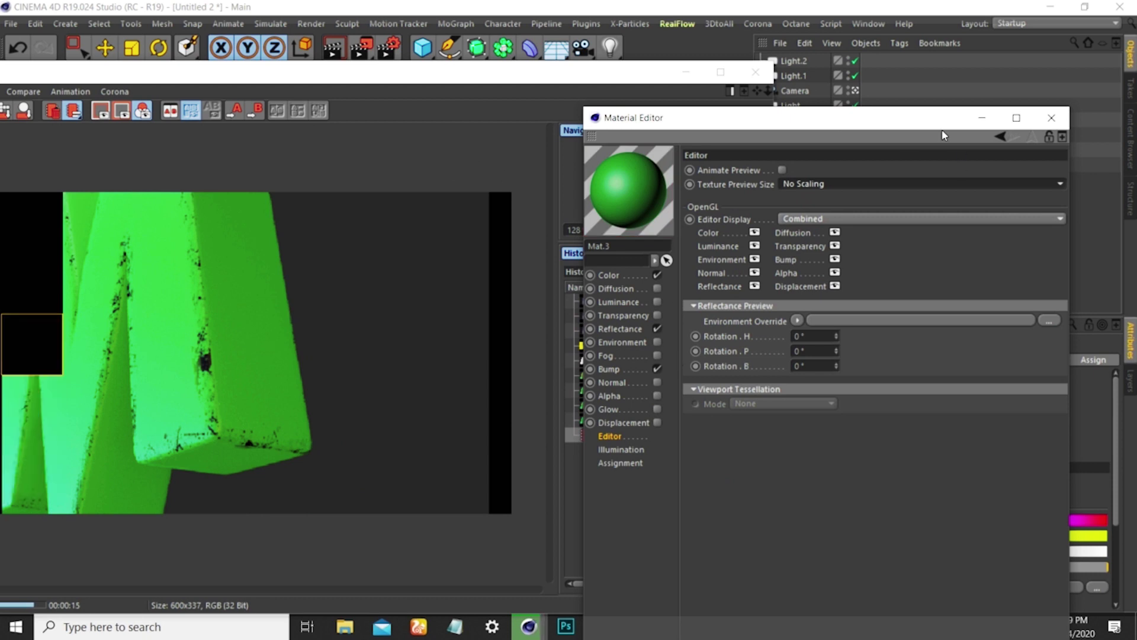
- Select the newest render in the Picture Viewer history and enlarge the worn lower corner of the M to 337 %
drag(597, 74, 521, 439)
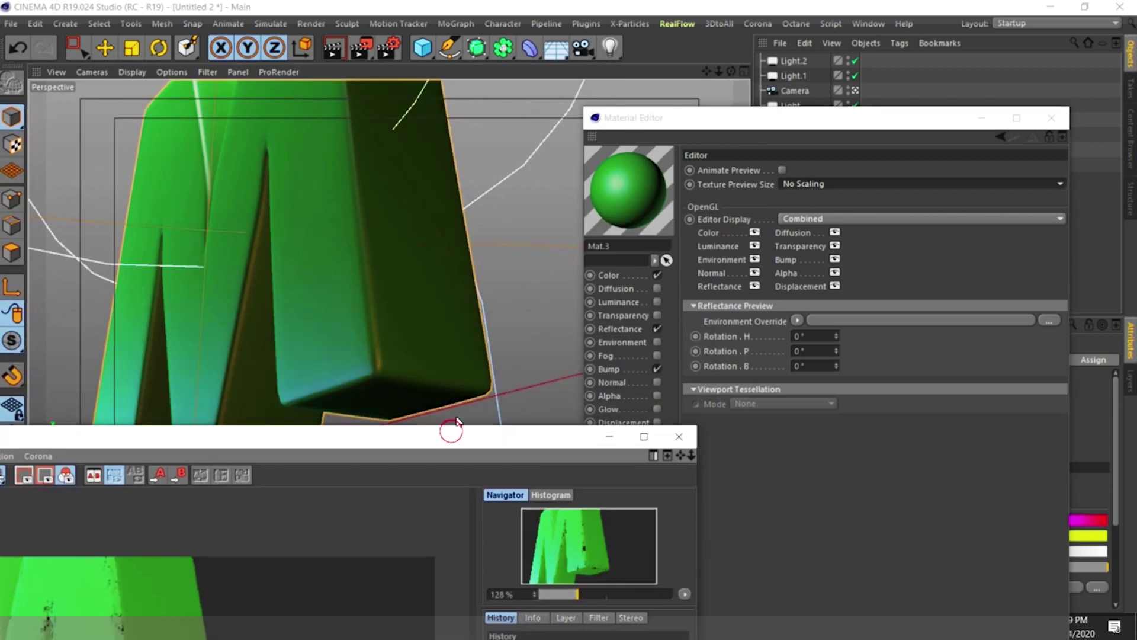
drag(457, 421, 536, 94)
click(931, 123)
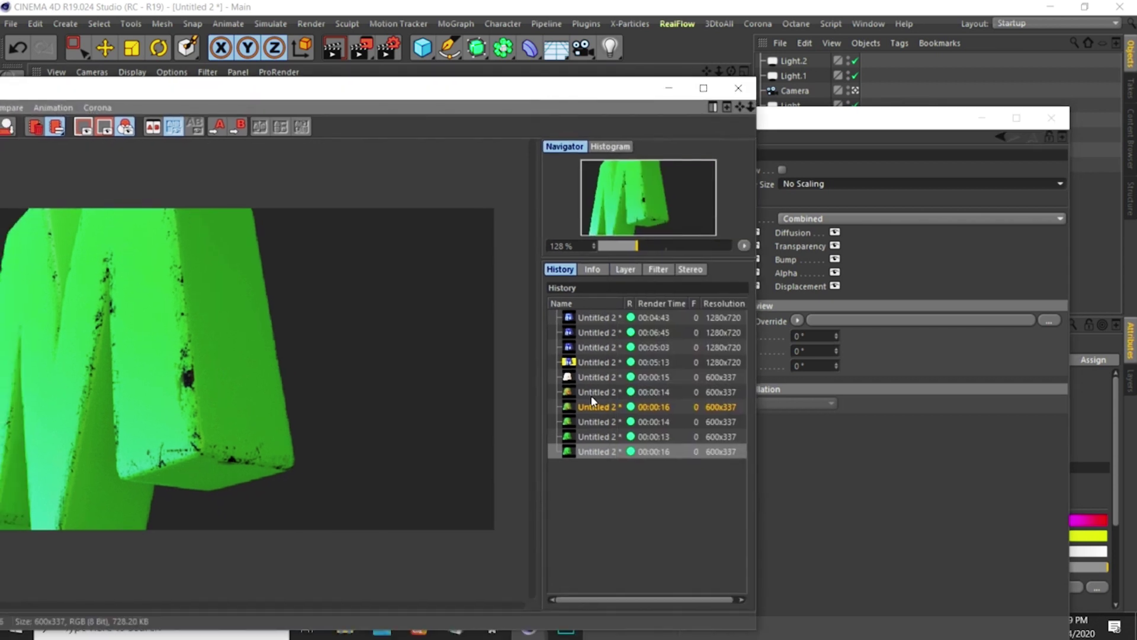
click(596, 440)
click(595, 452)
drag(373, 90, 445, 350)
middle_click(221, 179)
drag(374, 349, 403, 101)
alt+right_drag(302, 425, 214, 425)
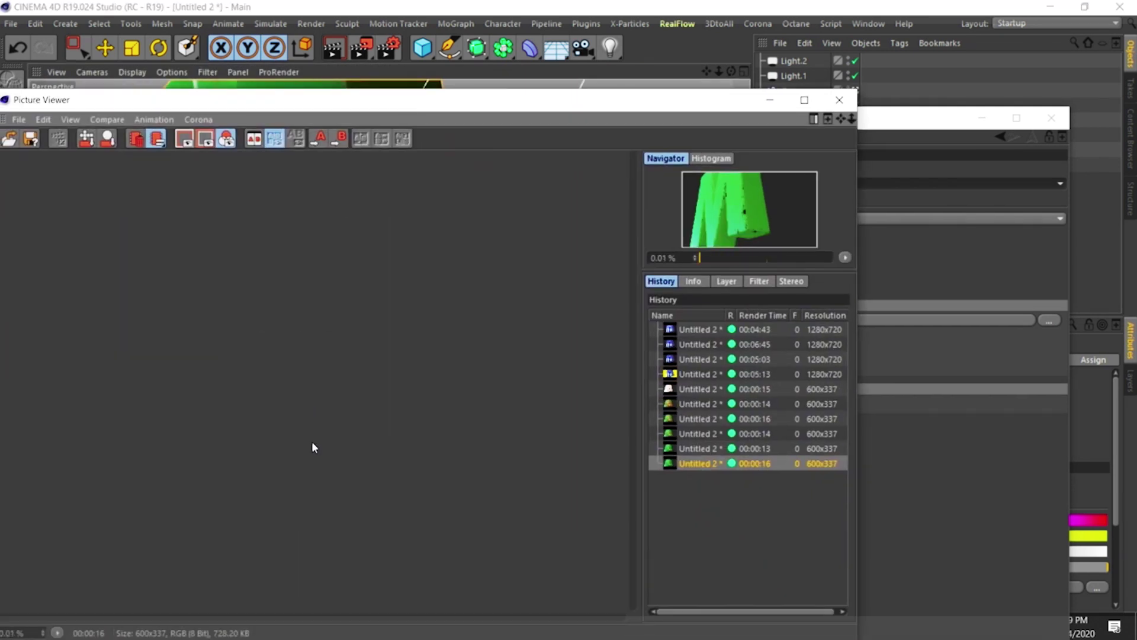
drag(699, 258, 763, 254)
drag(302, 426, 411, 355)
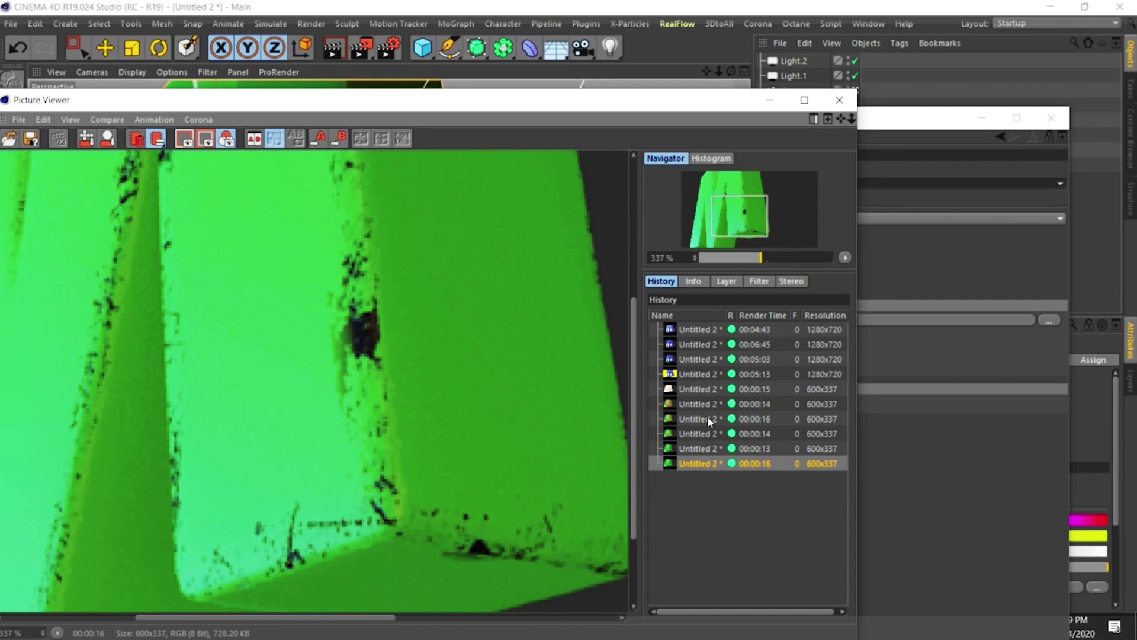
- Compare the last two renders for the bump effect on the worn edges, then reduce the zoom to 105 %
click(677, 448)
click(678, 463)
click(681, 450)
click(681, 463)
click(682, 450)
click(682, 463)
click(682, 449)
click(682, 463)
click(686, 448)
drag(761, 258, 734, 258)
drag(711, 108, 400, 126)
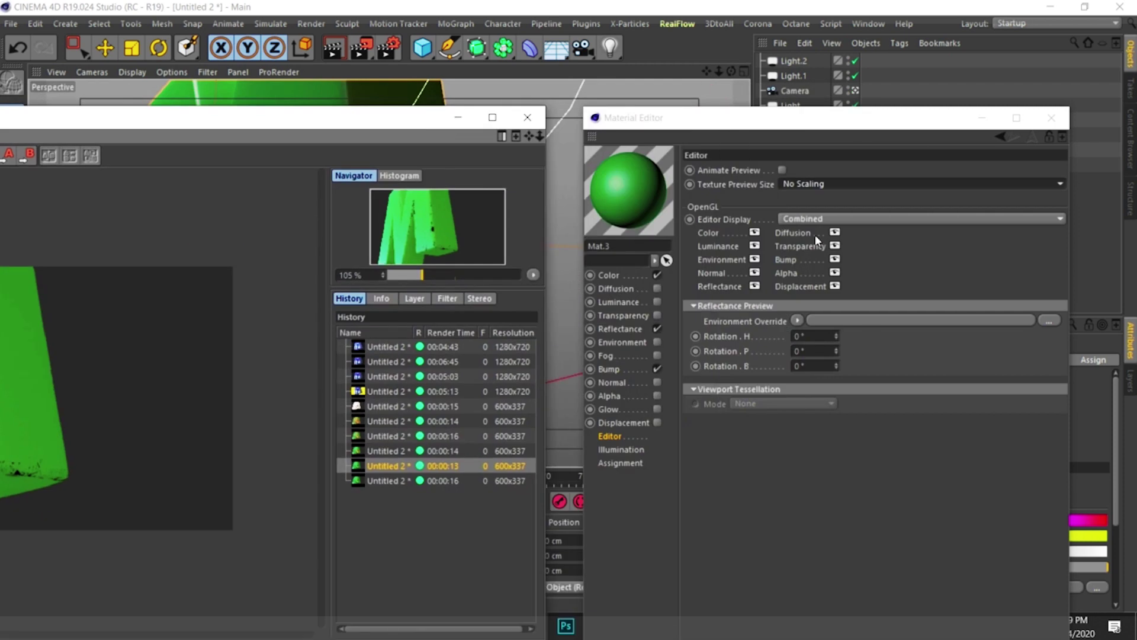
- Set Mat.3's Bump strength to 5 % and copy the Layer shader from the Bump texture
click(608, 368)
drag(776, 172, 752, 195)
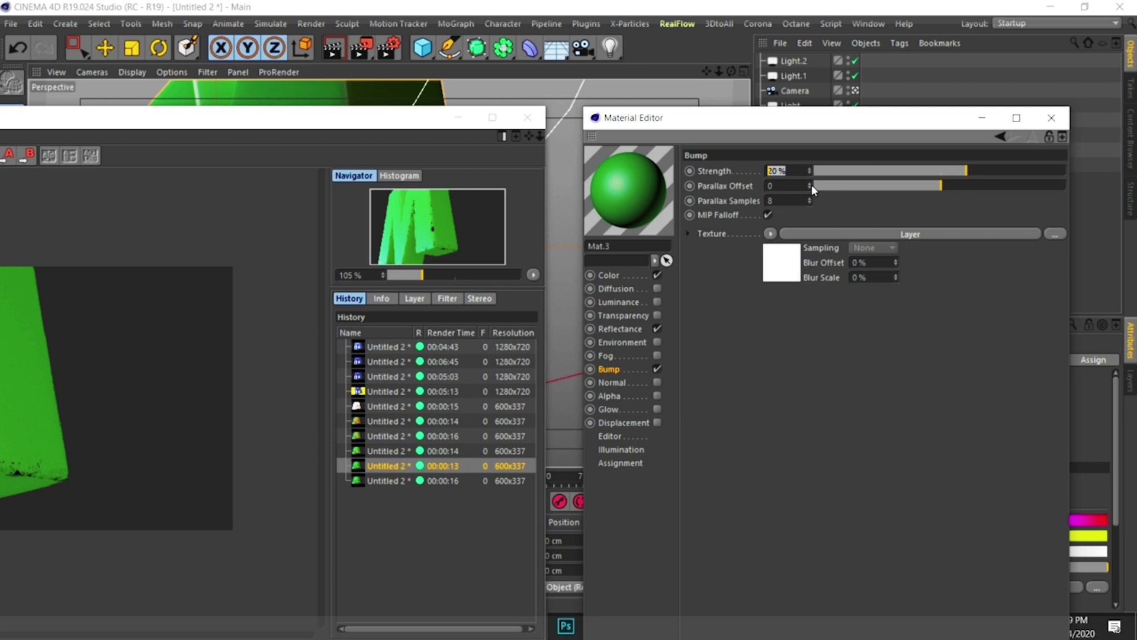
text(5)
key(Return)
click(770, 234)
click(785, 219)
- Enable Mat.3's Normal channel and load a Normalizer effect shader into its texture
click(656, 383)
click(770, 260)
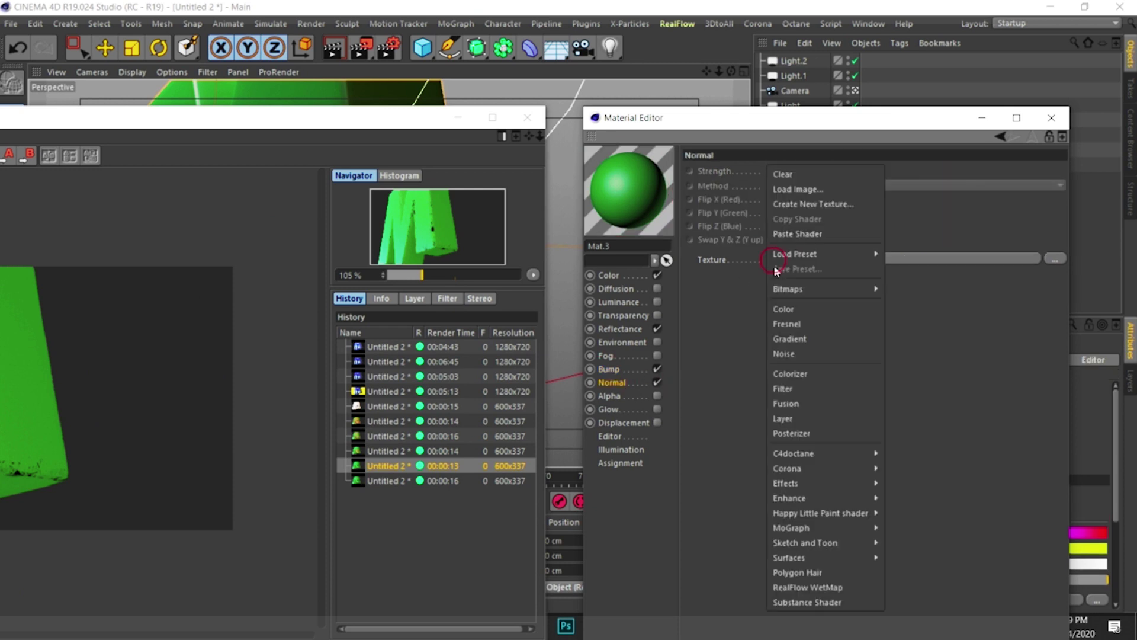
mouse_move(817, 483)
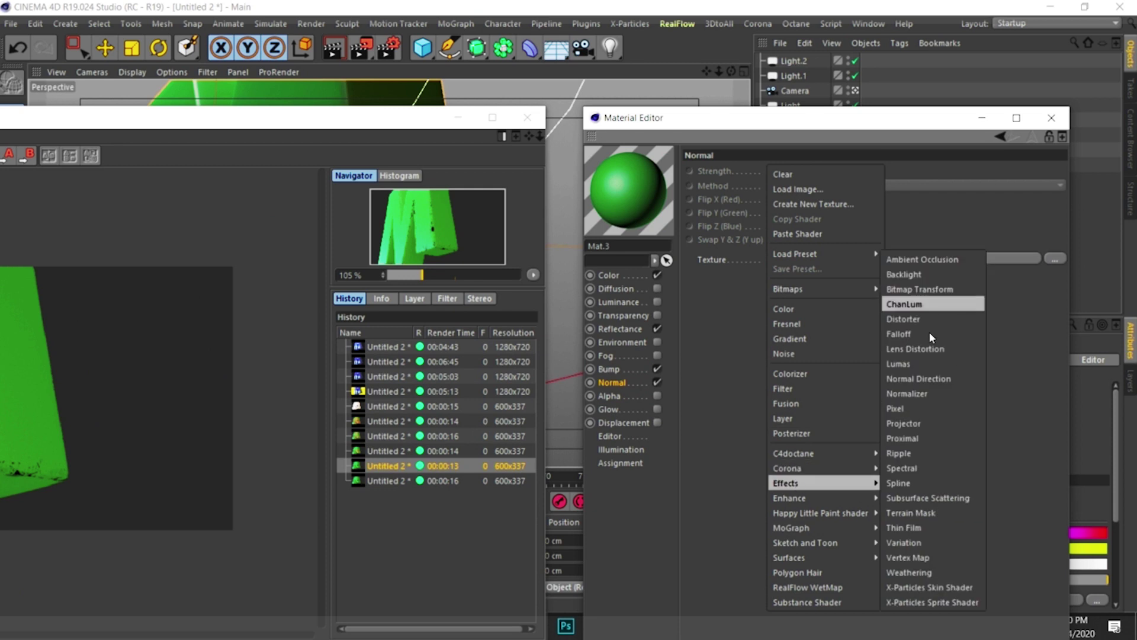
click(906, 393)
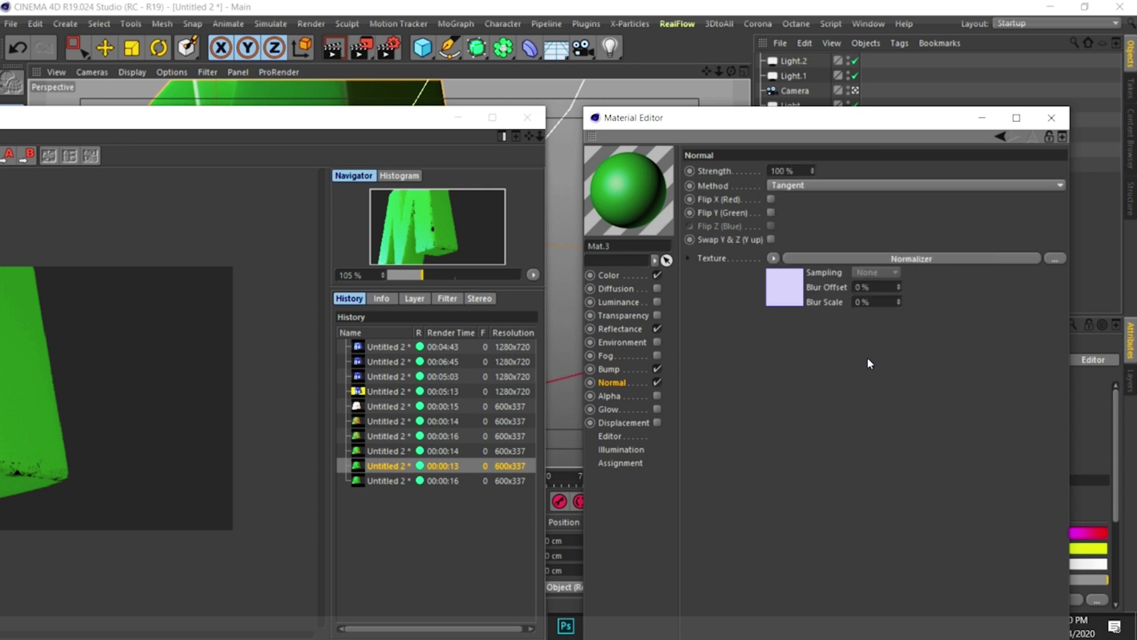
- Paste the copied Layer shader into the Normalizer's texture and set Mat.3's Normal strength to 10 %
click(787, 286)
click(745, 275)
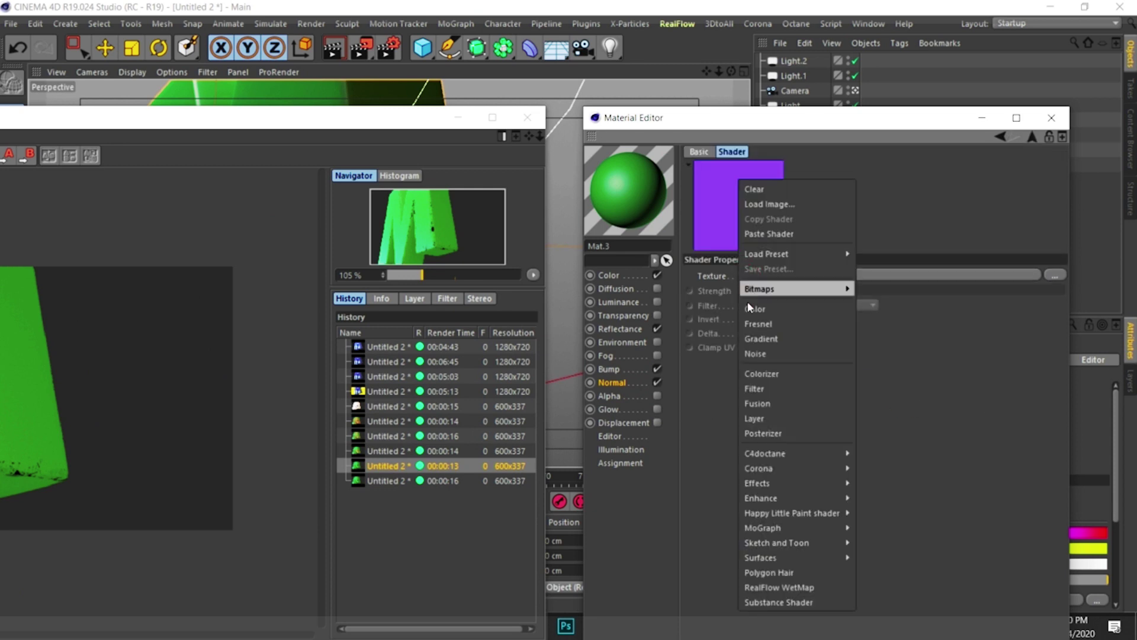
click(770, 249)
click(1032, 140)
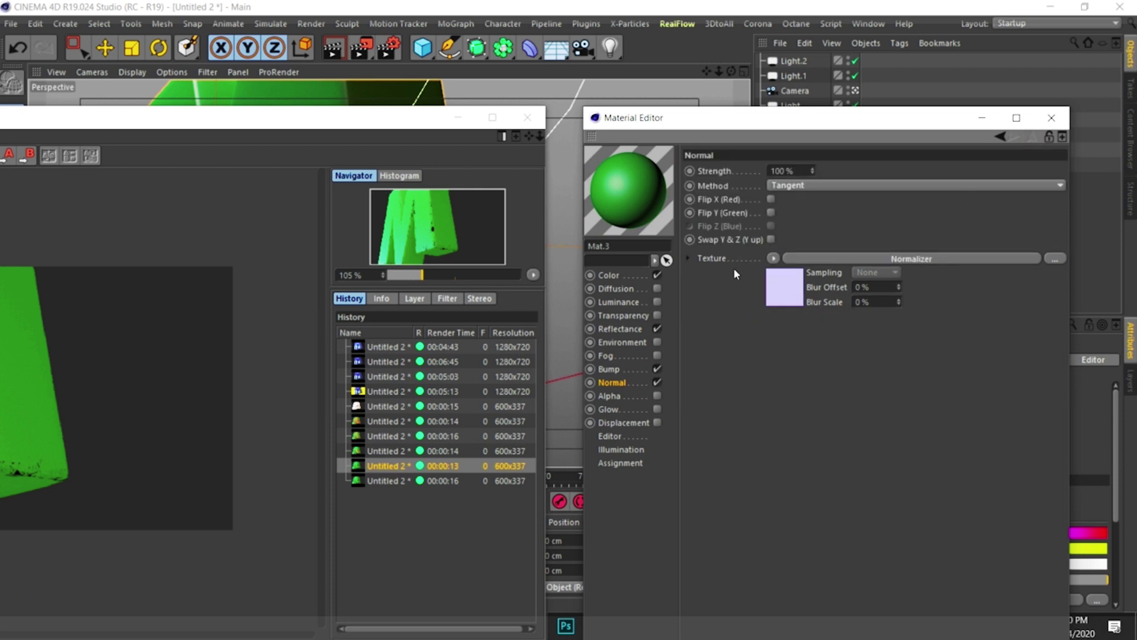
click(798, 172)
- Render the M to the Picture Viewer and compare it repeatedly with the previous render for the normal effect on the edges
drag(414, 125, 748, 119)
click(359, 47)
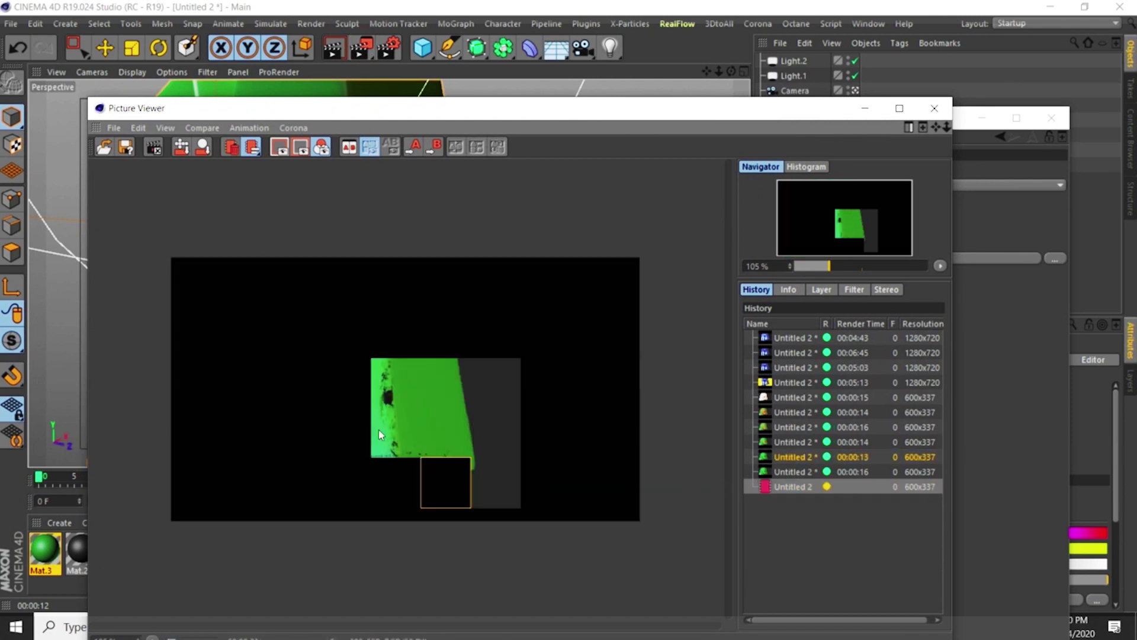
click(780, 472)
click(780, 485)
click(783, 473)
click(782, 487)
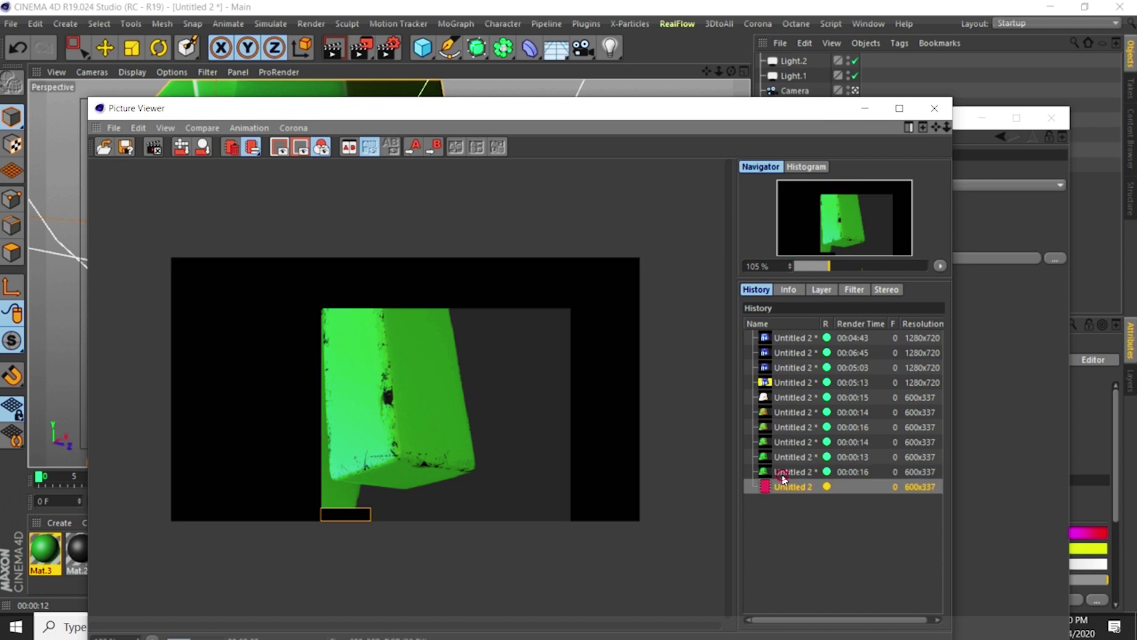
click(782, 474)
click(784, 489)
click(787, 473)
click(787, 487)
click(787, 474)
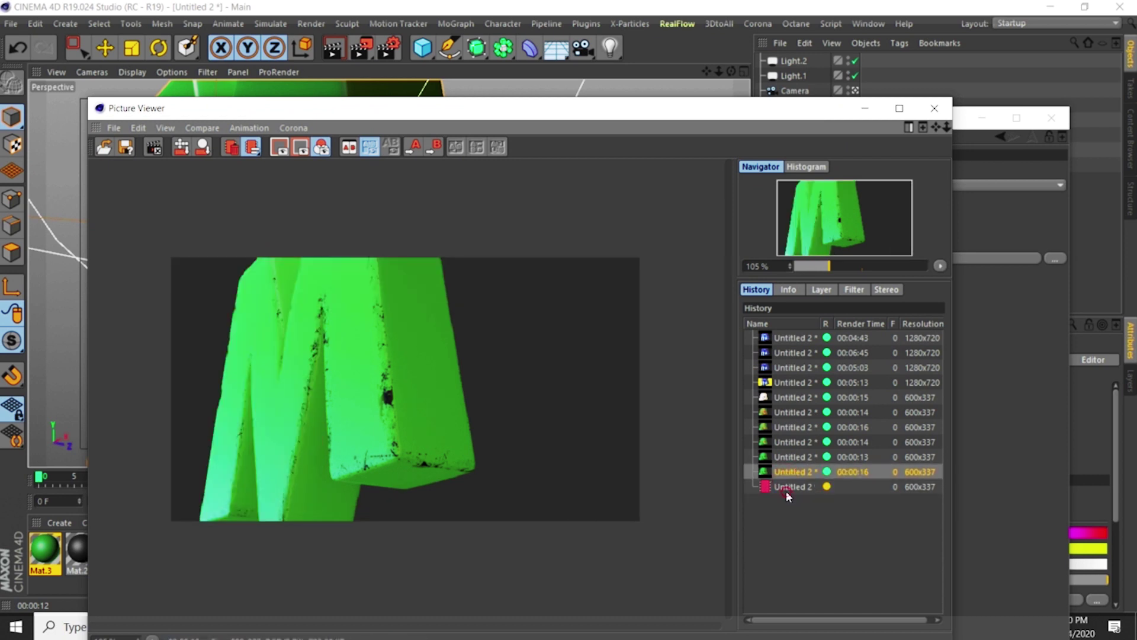
click(787, 489)
click(787, 473)
click(787, 487)
click(788, 474)
click(788, 488)
click(788, 475)
click(786, 487)
click(788, 473)
click(787, 487)
click(788, 474)
click(787, 487)
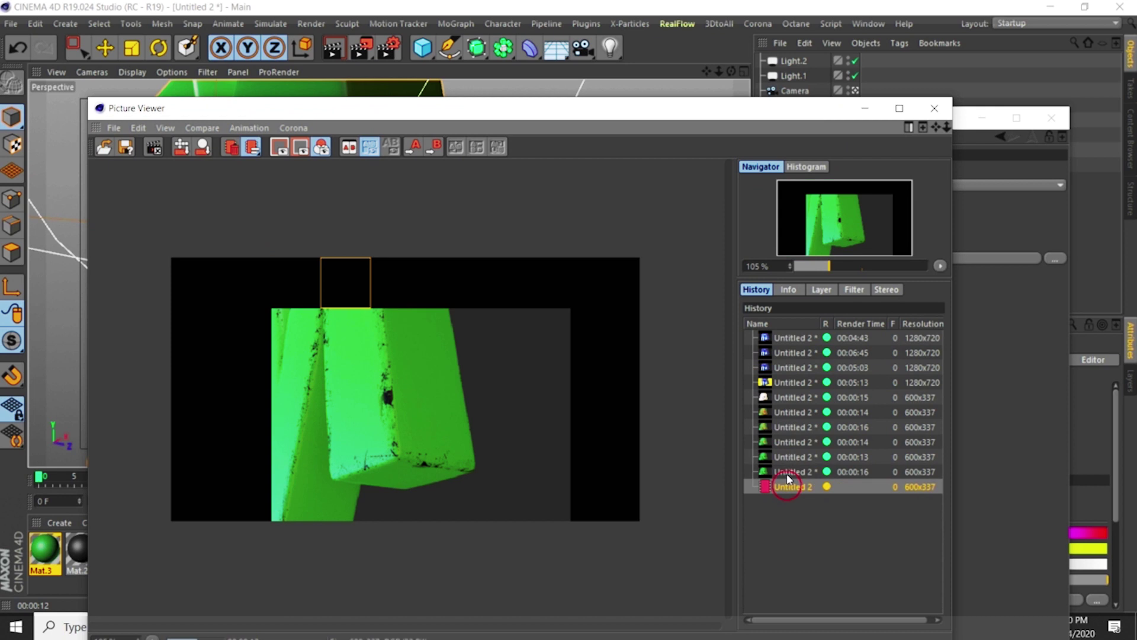
click(788, 474)
click(786, 487)
click(787, 474)
click(788, 486)
click(788, 475)
click(788, 486)
click(789, 474)
click(787, 486)
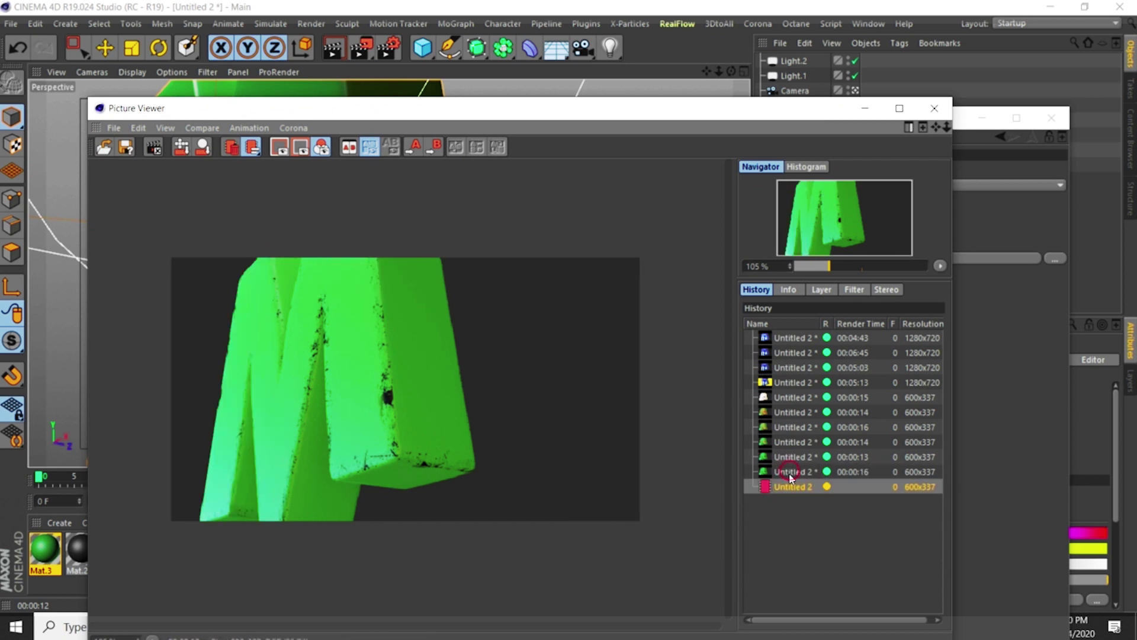
click(789, 474)
click(789, 487)
click(789, 473)
click(790, 487)
click(788, 473)
click(787, 486)
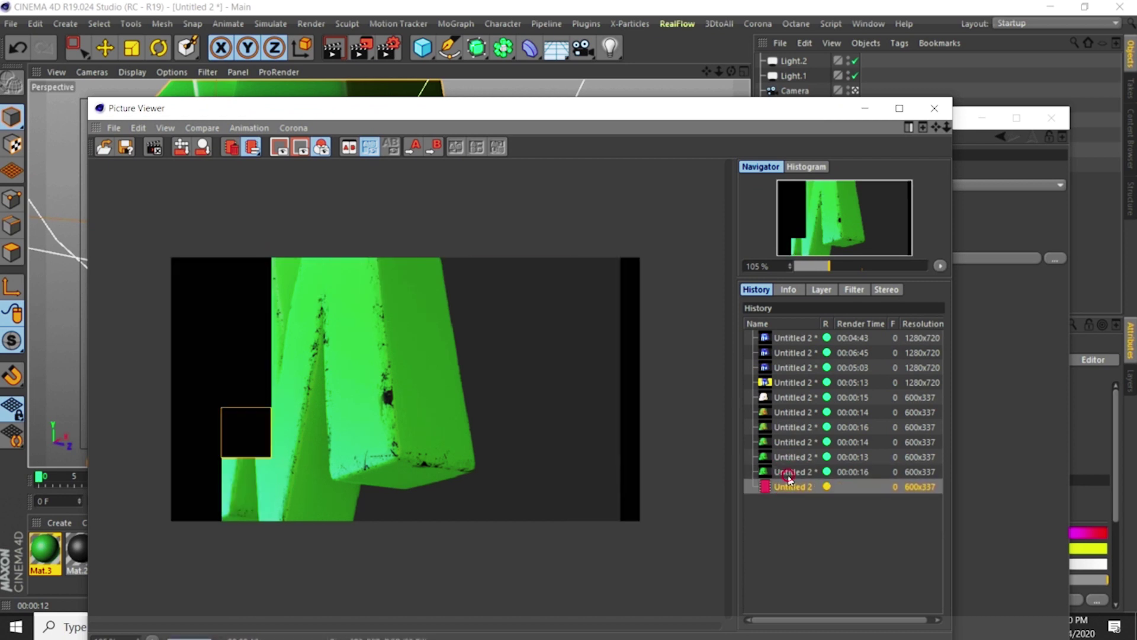
click(787, 474)
click(788, 487)
- Remove the Default Specular layer from Mat.3's Reflectance channel and add a GGX layer
drag(815, 107, 870, 59)
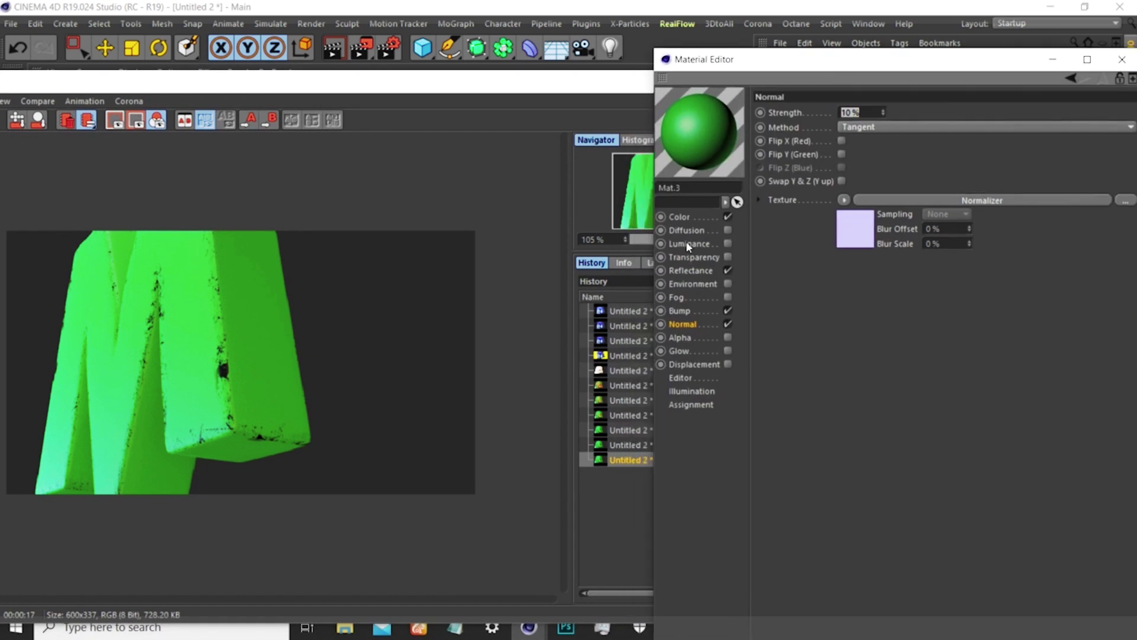
click(688, 271)
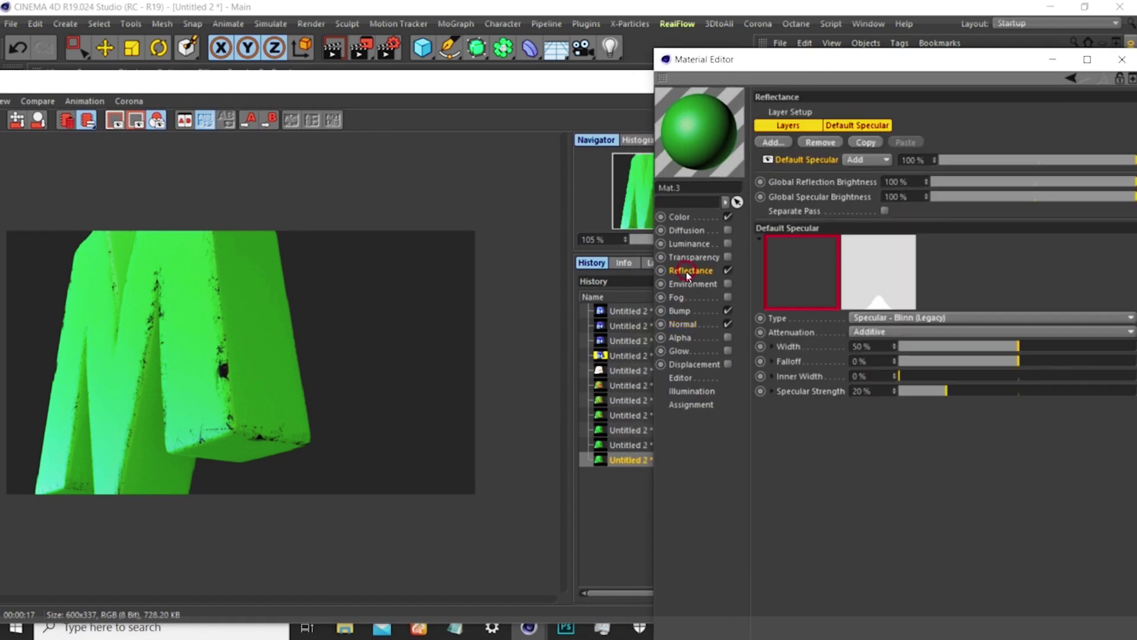
click(821, 142)
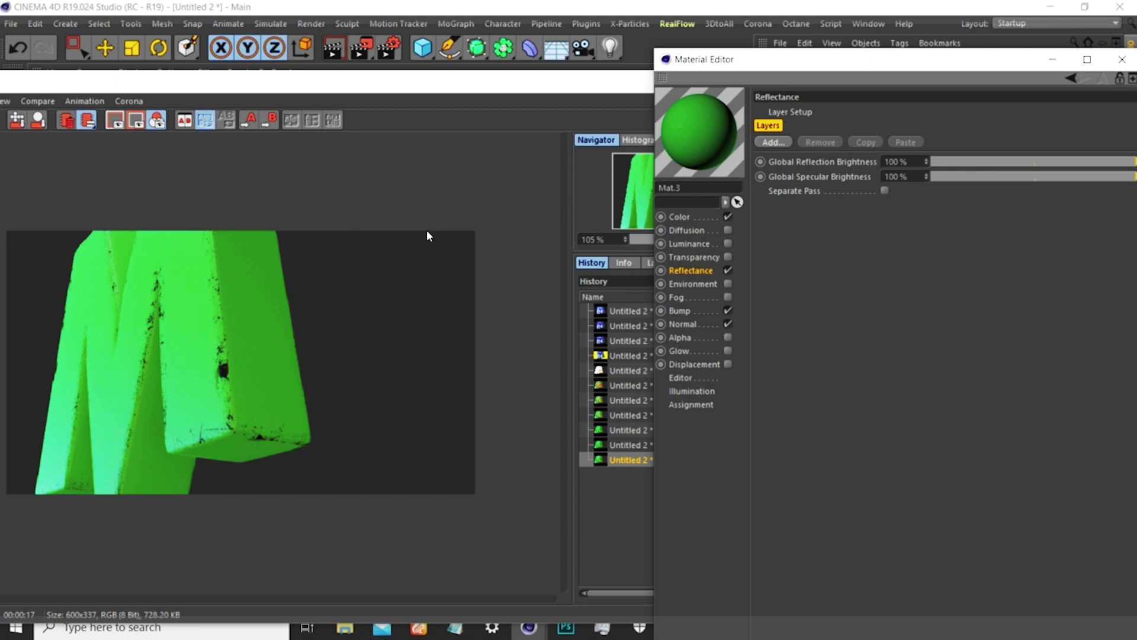
click(775, 142)
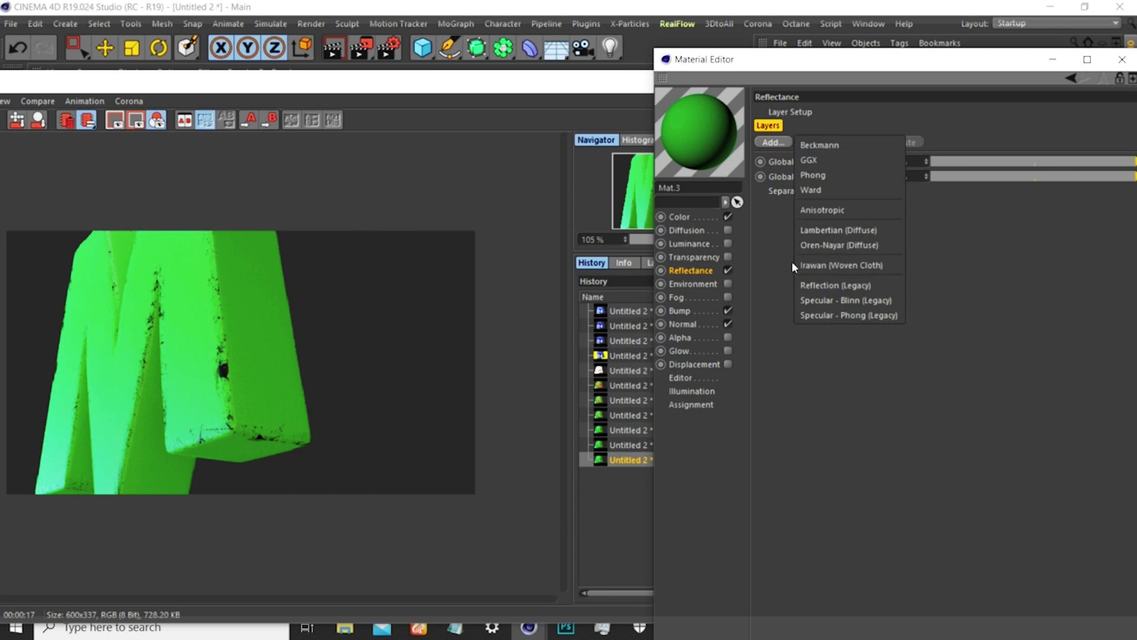
click(811, 161)
drag(852, 54, 852, 4)
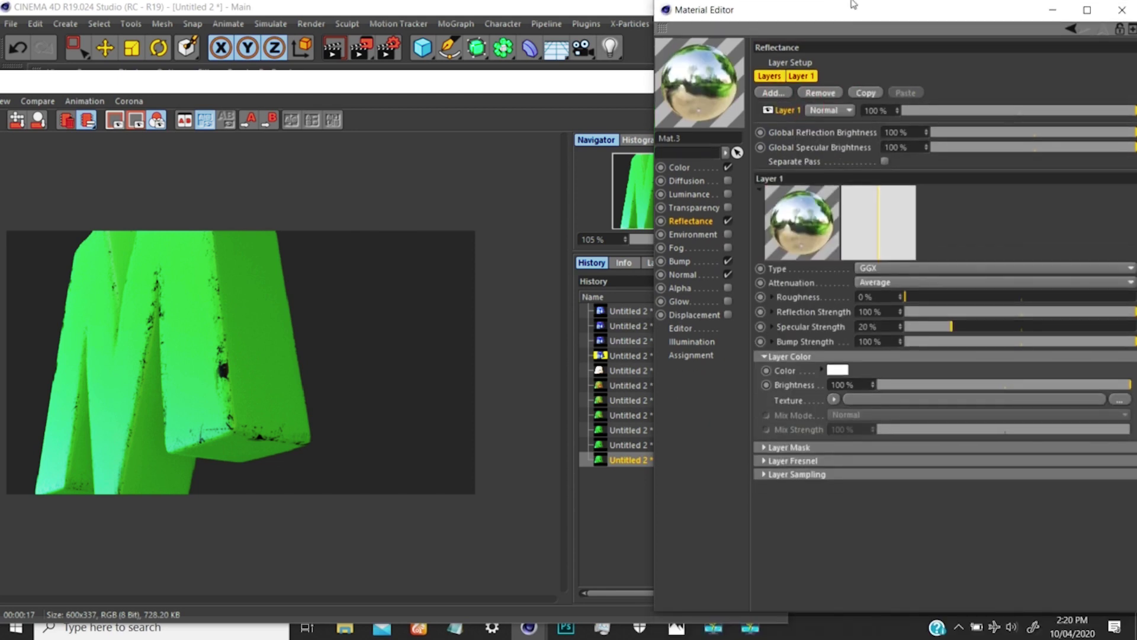
- Set the GGX layer's Fresnel to Conductor with the Iron preset
click(770, 462)
click(841, 475)
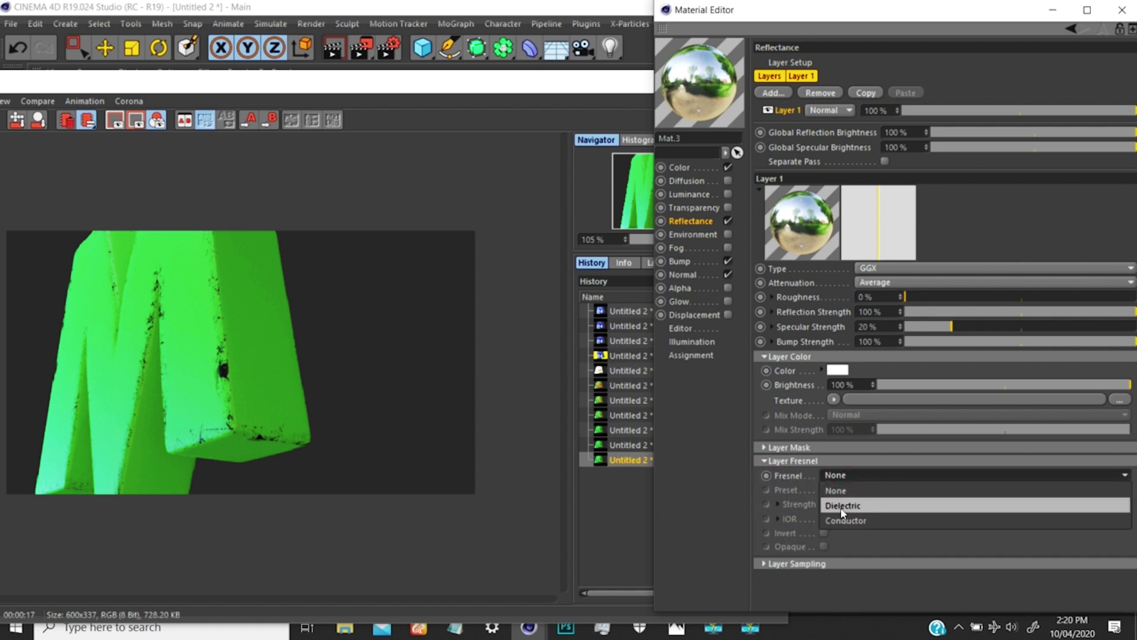
click(844, 519)
click(847, 490)
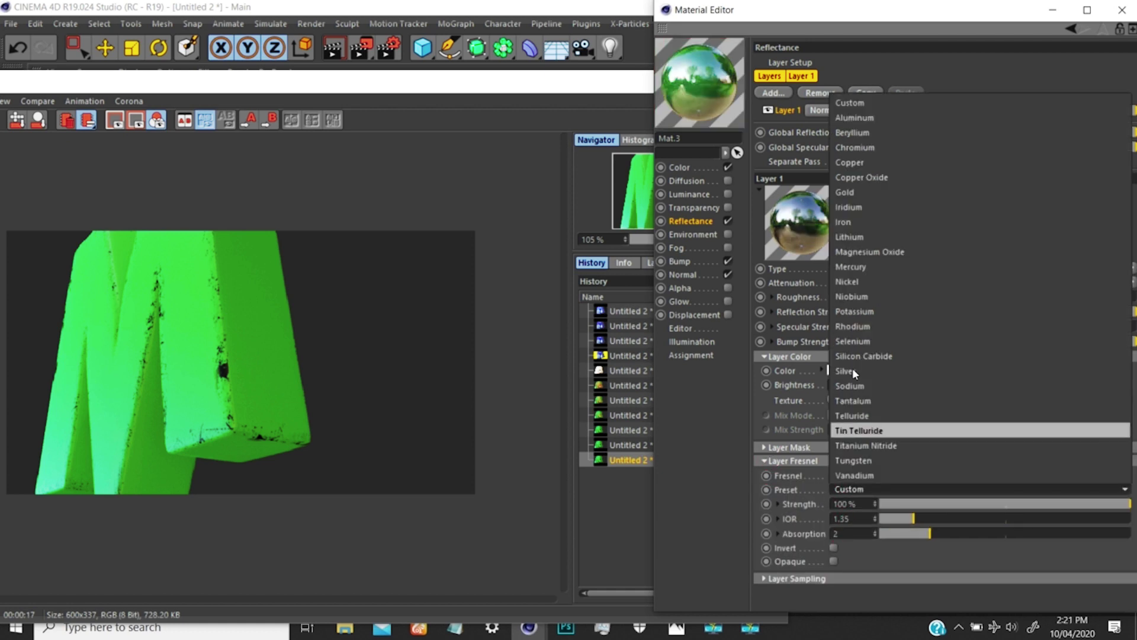
click(847, 222)
- Set the GGX layer's roughness to 19 % and attenuation to Additive, and render the M to the Picture Viewer
drag(919, 298, 949, 296)
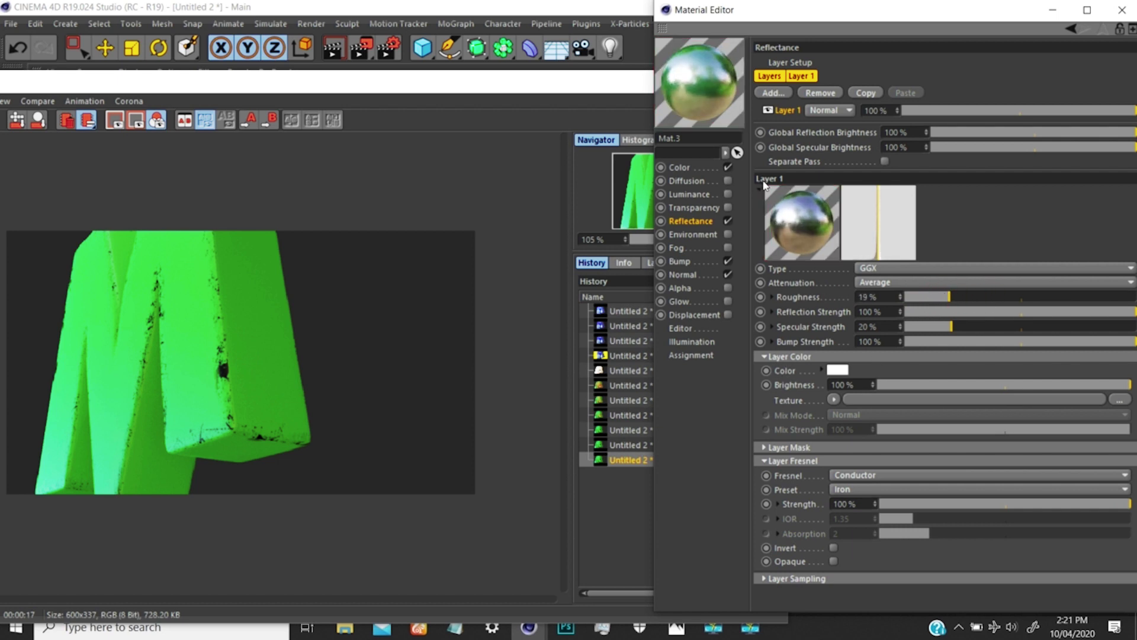
click(878, 279)
click(873, 325)
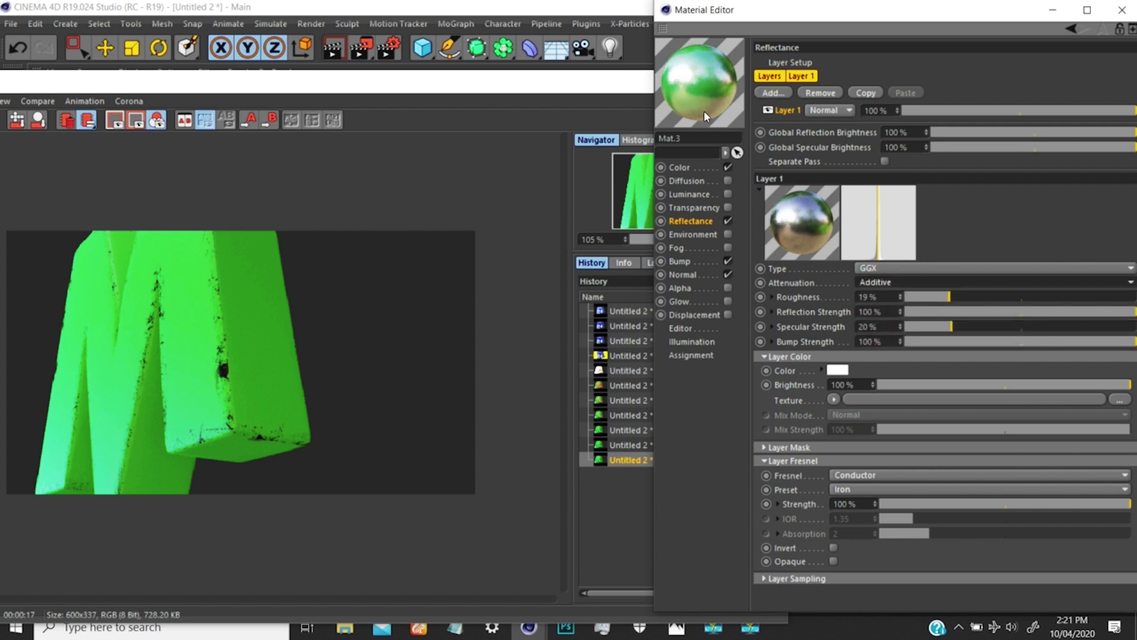
click(362, 49)
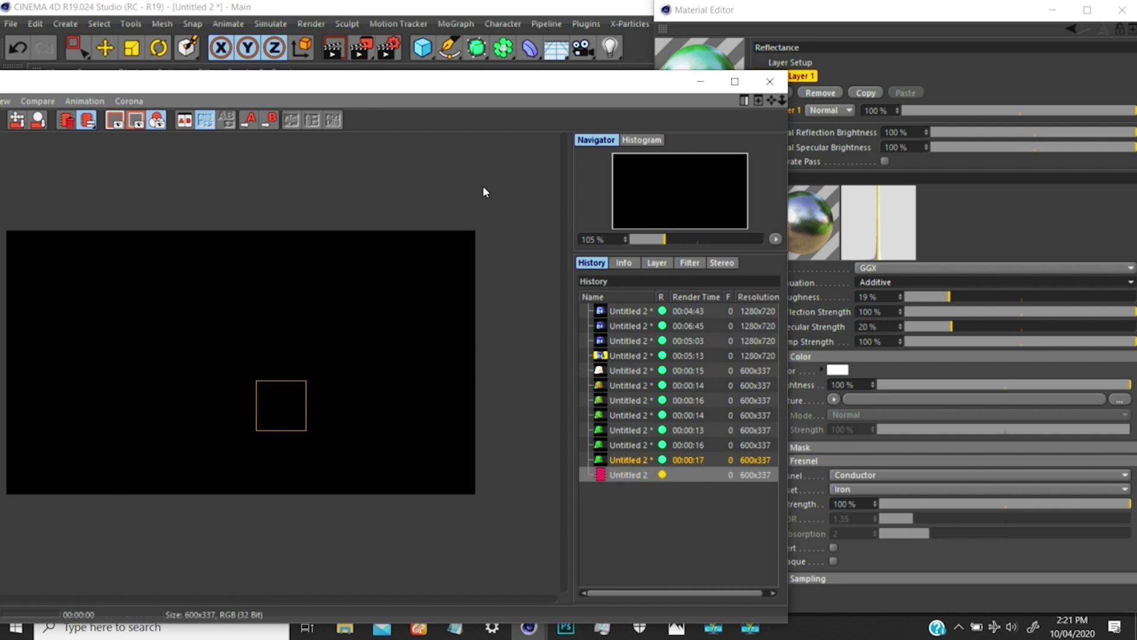
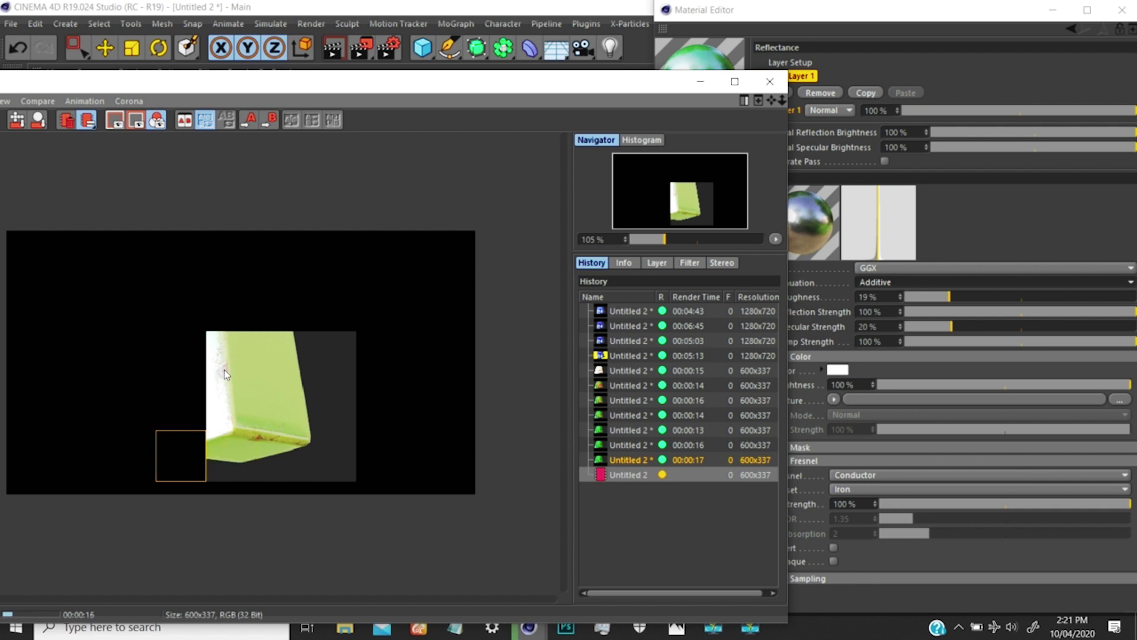
- Copy the Layer shader from Mat.3's Bump texture and paste it into the GGX reflectance layer's Layer Mask texture
click(819, 12)
drag(890, 9, 855, 25)
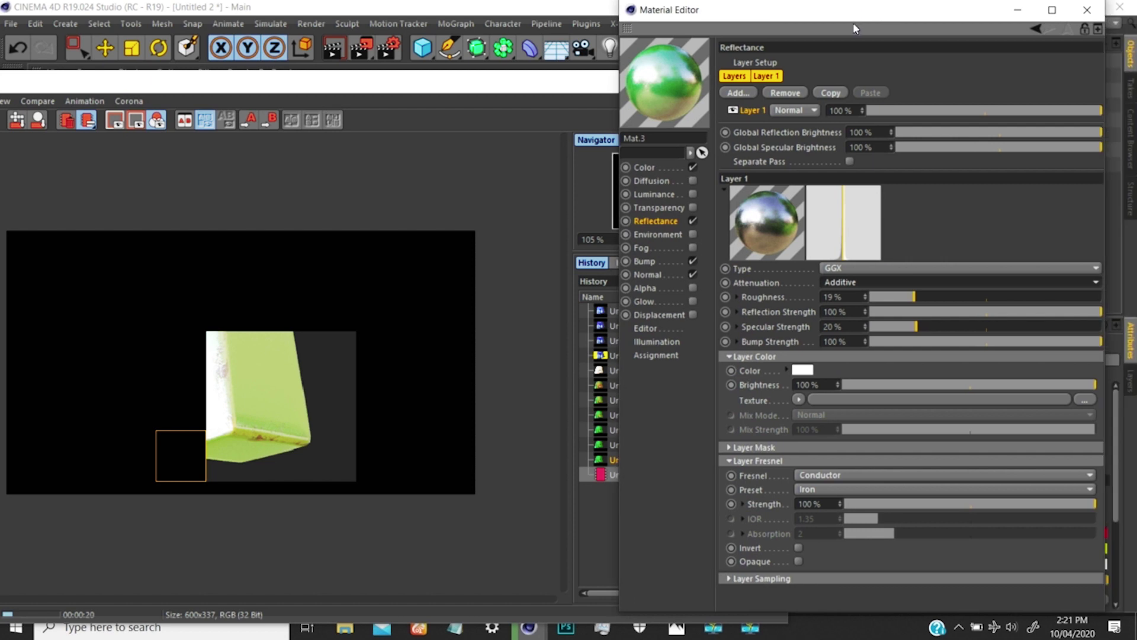
click(729, 461)
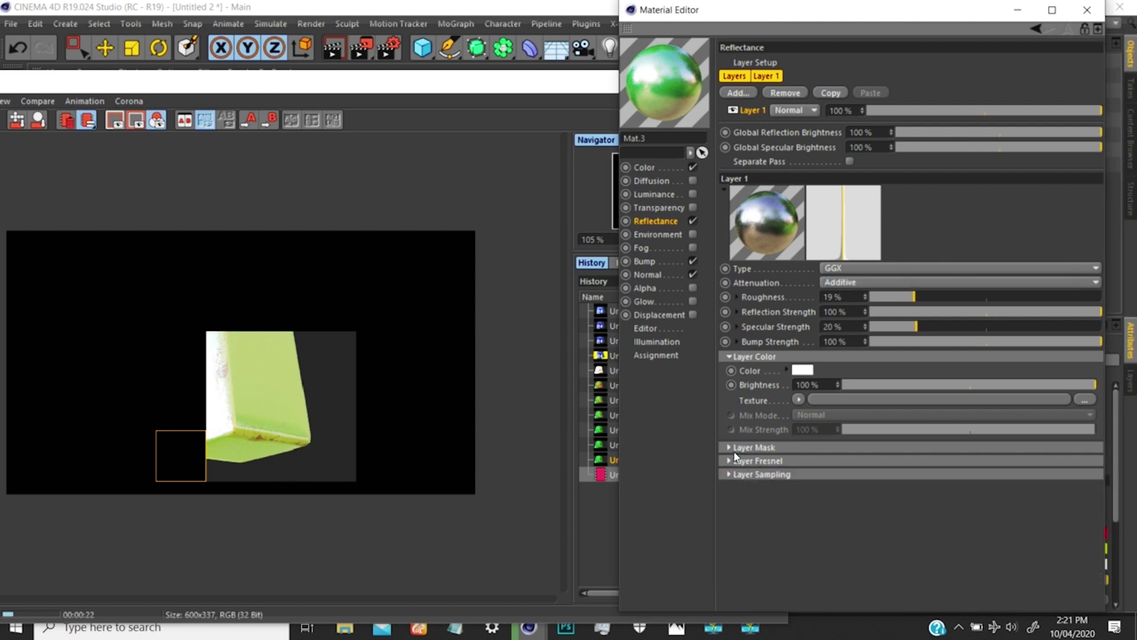
click(730, 447)
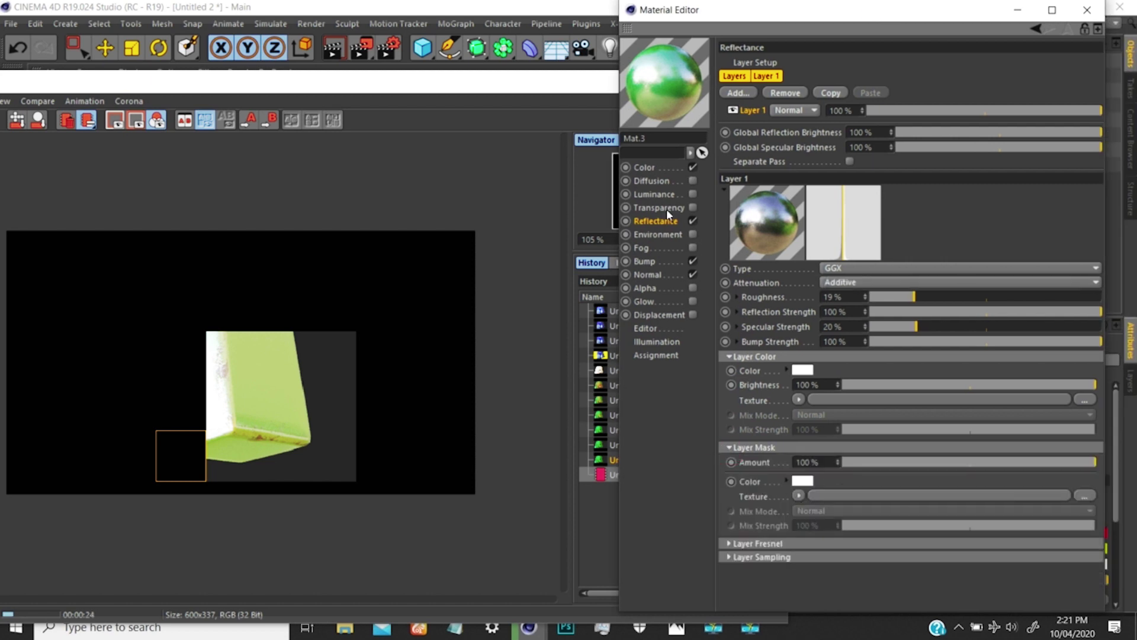
click(646, 260)
click(806, 125)
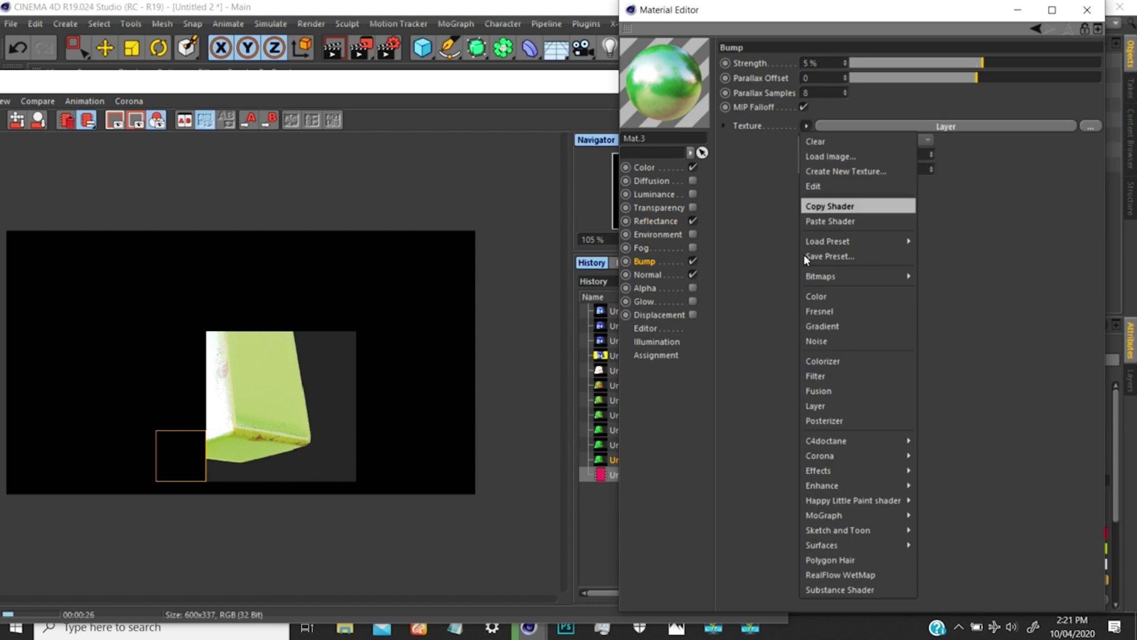
click(829, 205)
click(655, 219)
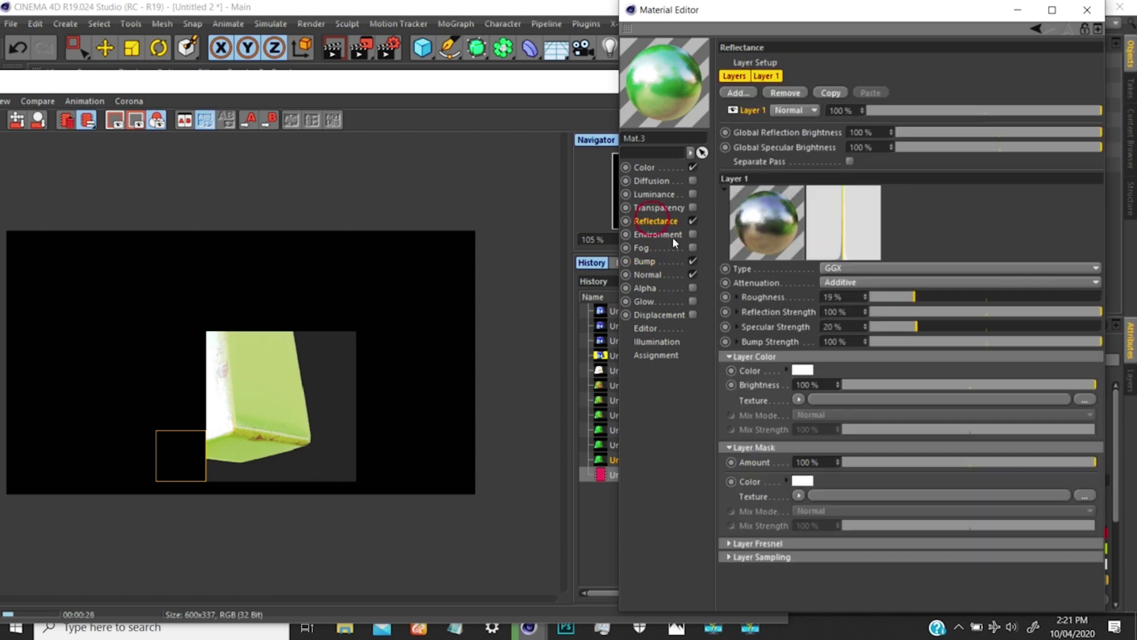
click(800, 495)
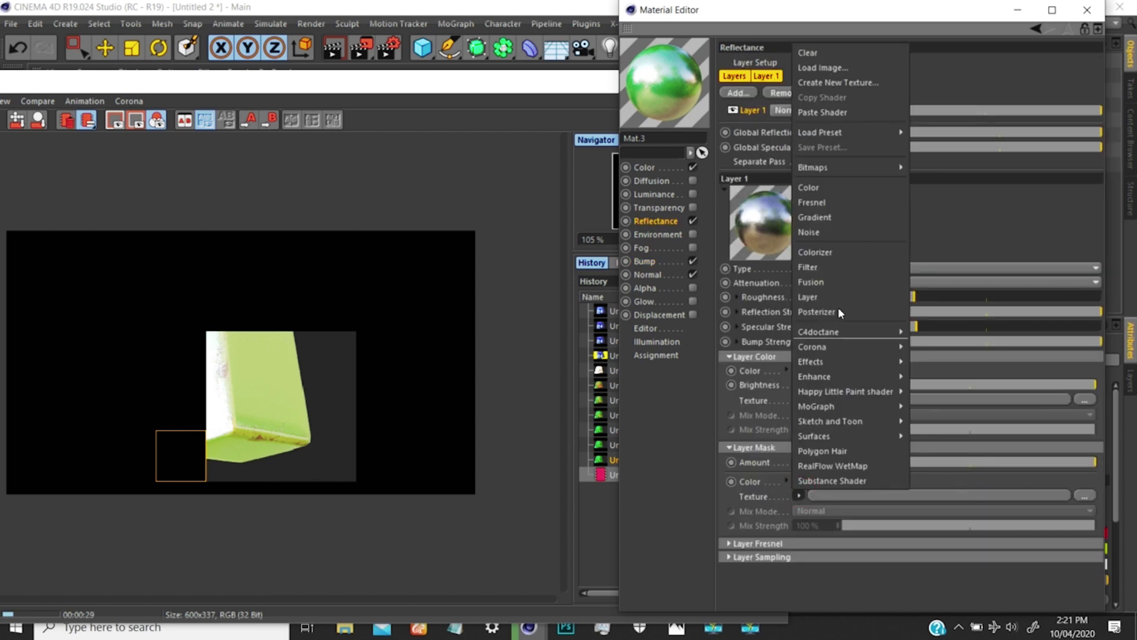
click(819, 112)
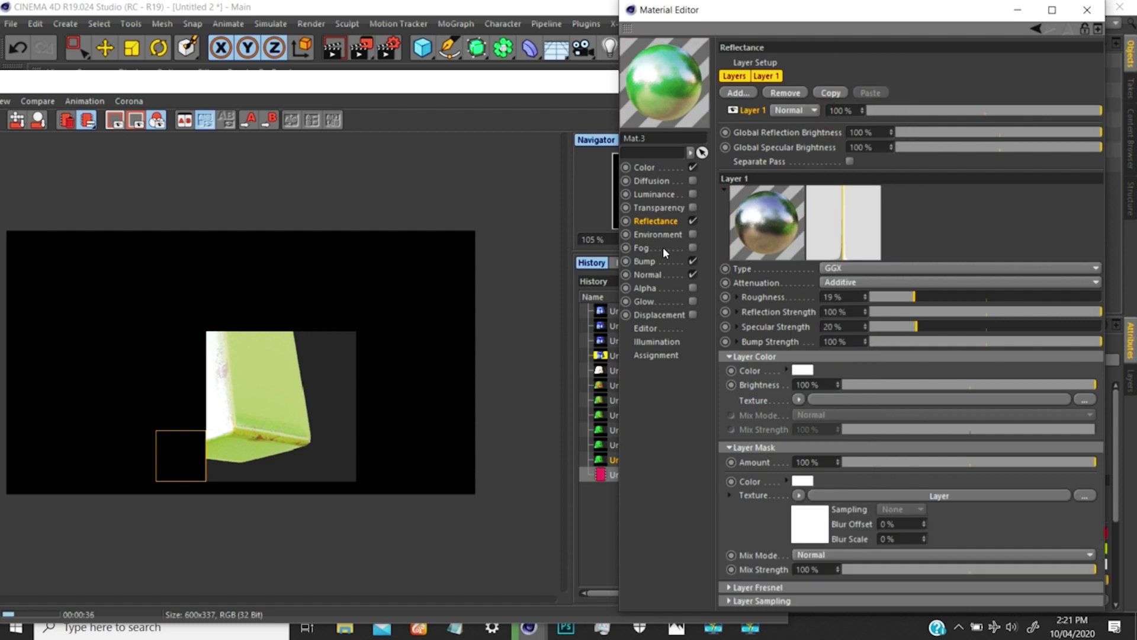
- Rename the GGX reflectance layer to Base Metal
click(254, 407)
click(869, 10)
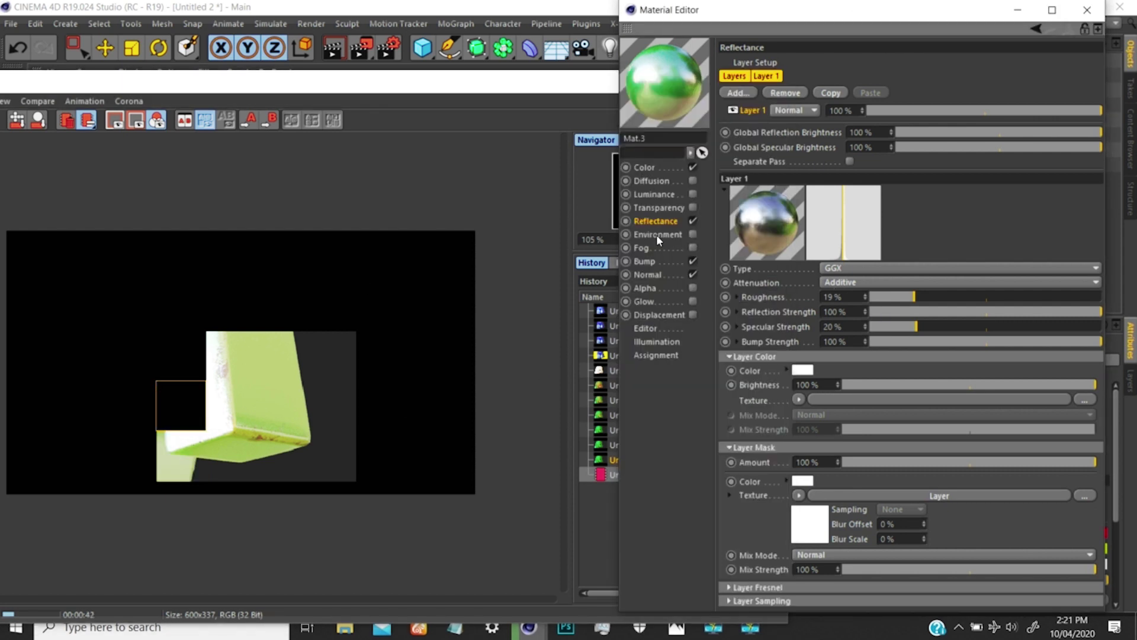
double_click(754, 112)
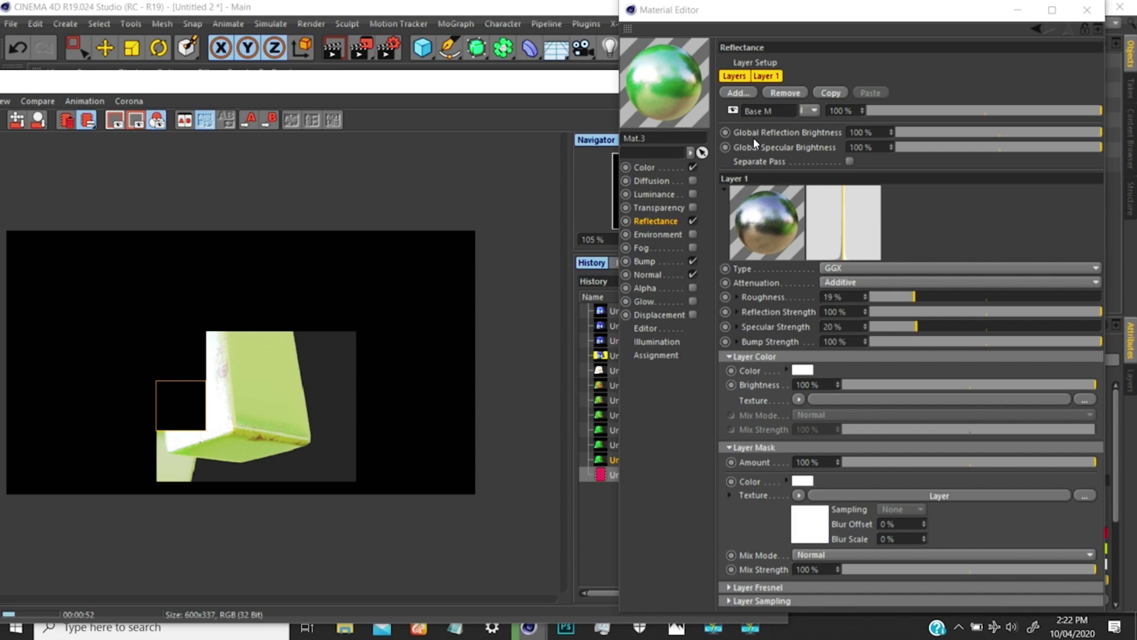
text(E)
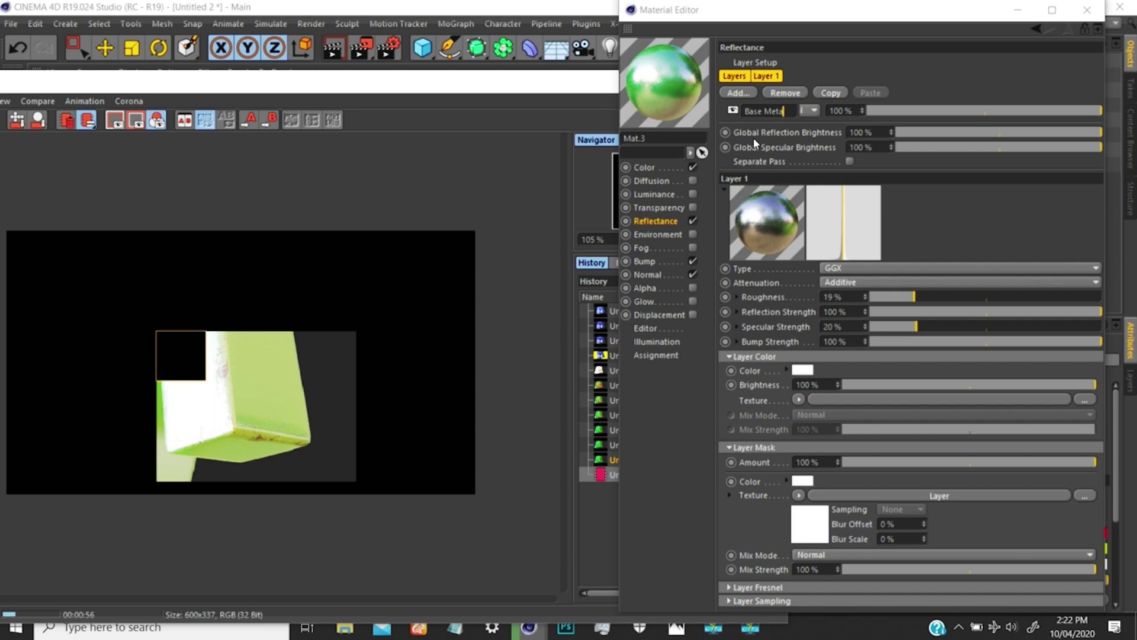
key(Return)
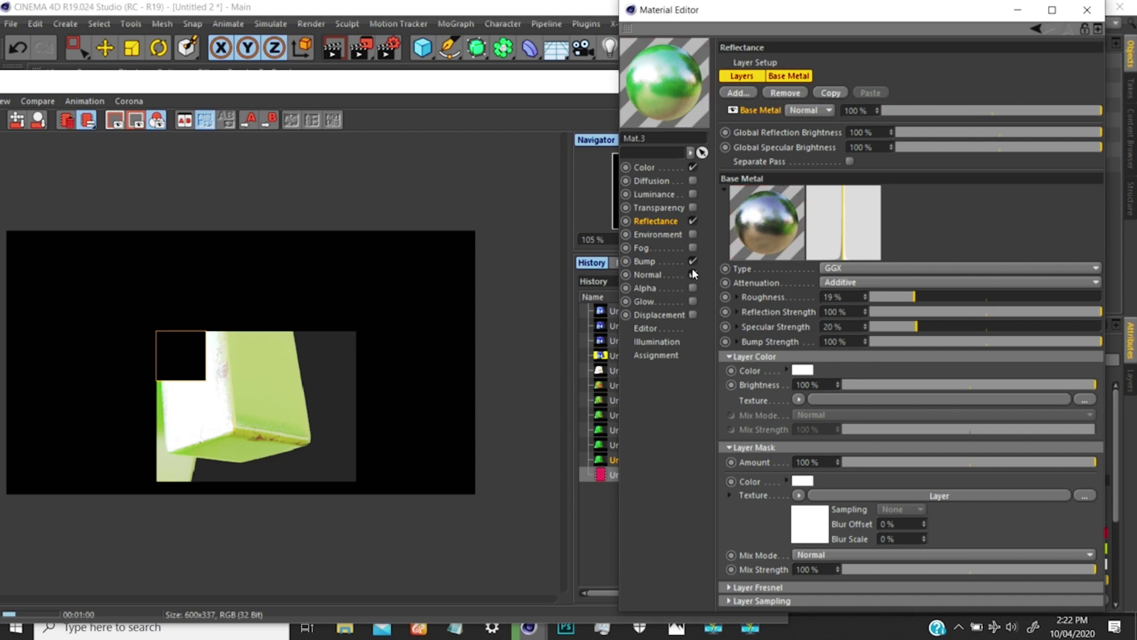
- Stop the running render in the Picture Viewer
drag(772, 27, 799, 22)
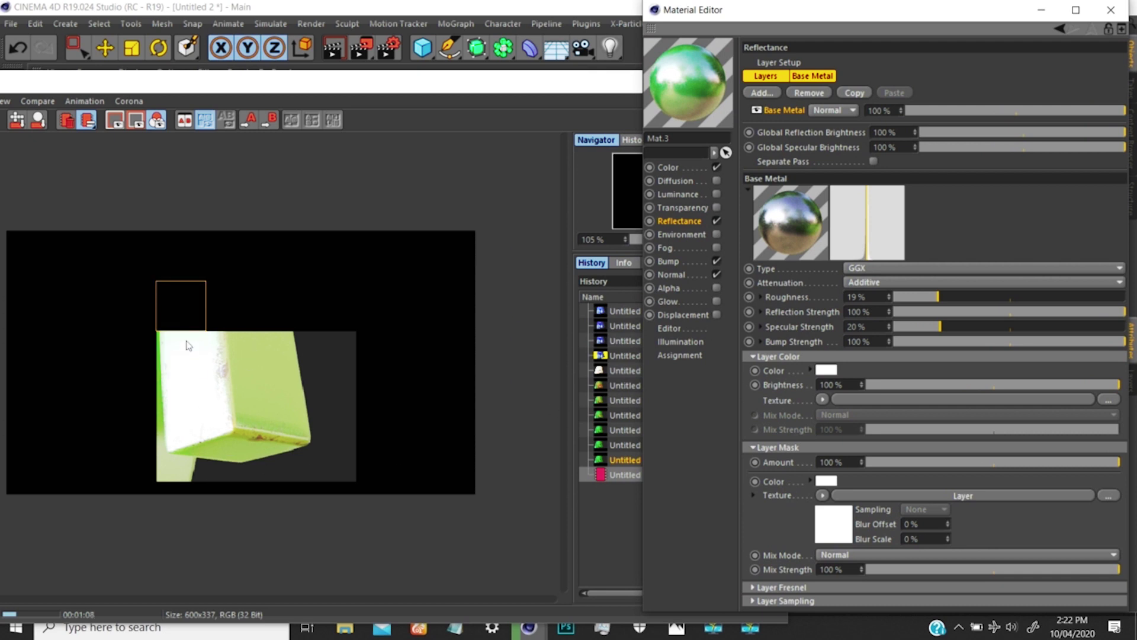
drag(151, 79, 212, 70)
click(49, 112)
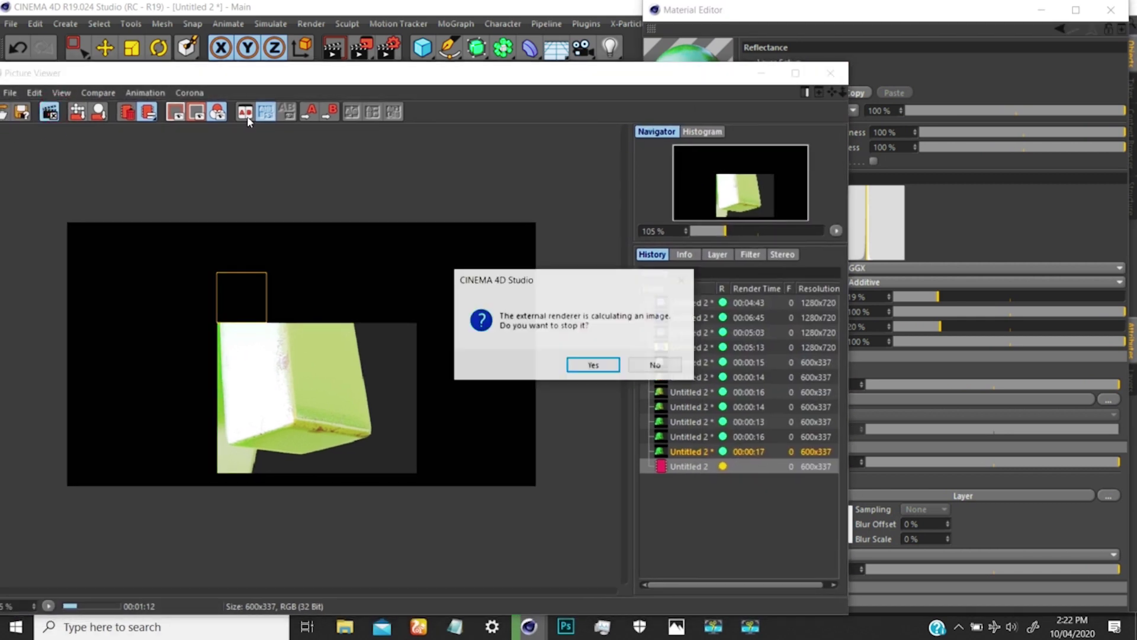
click(592, 364)
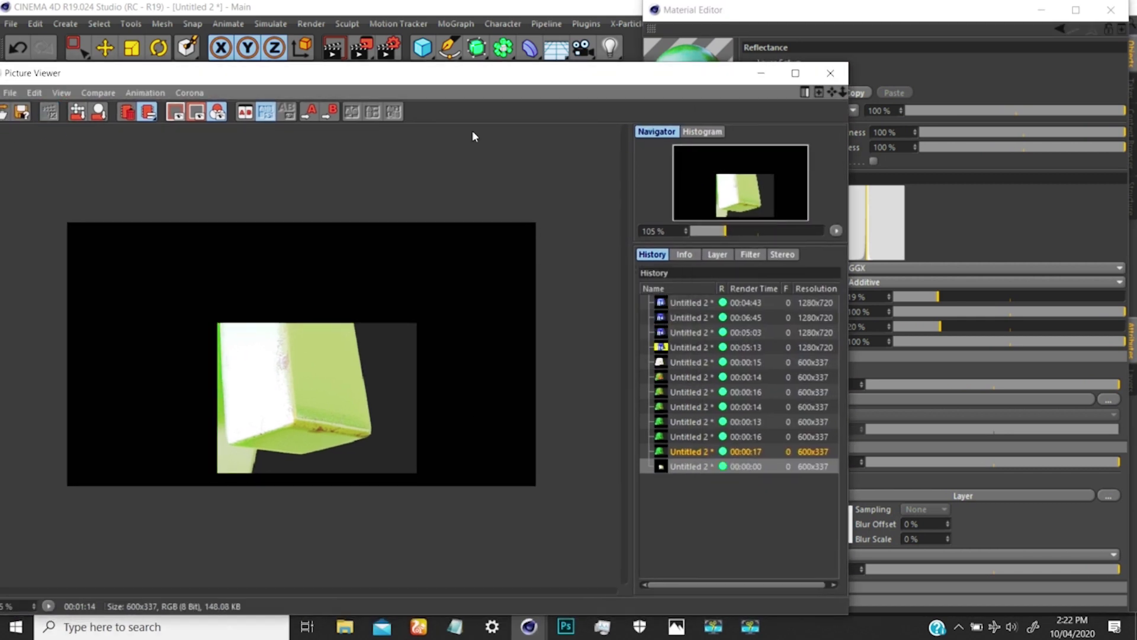
- Set the Physical renderer's maximum blurriness subdivision to 2 in the render settings
drag(517, 78, 340, 100)
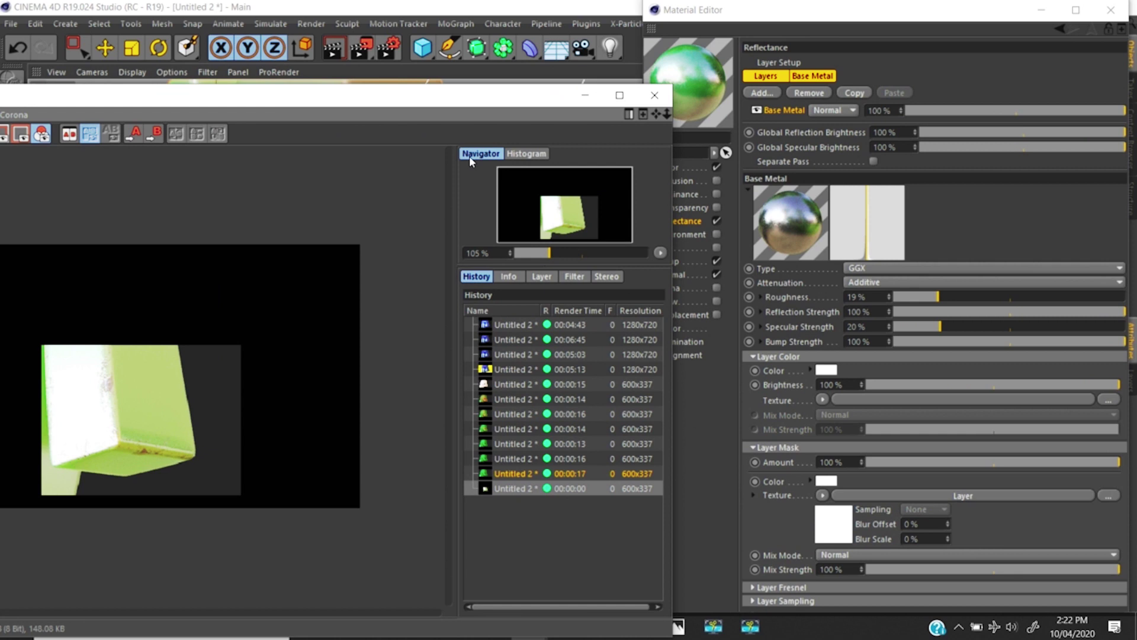
drag(429, 102, 560, 103)
click(386, 48)
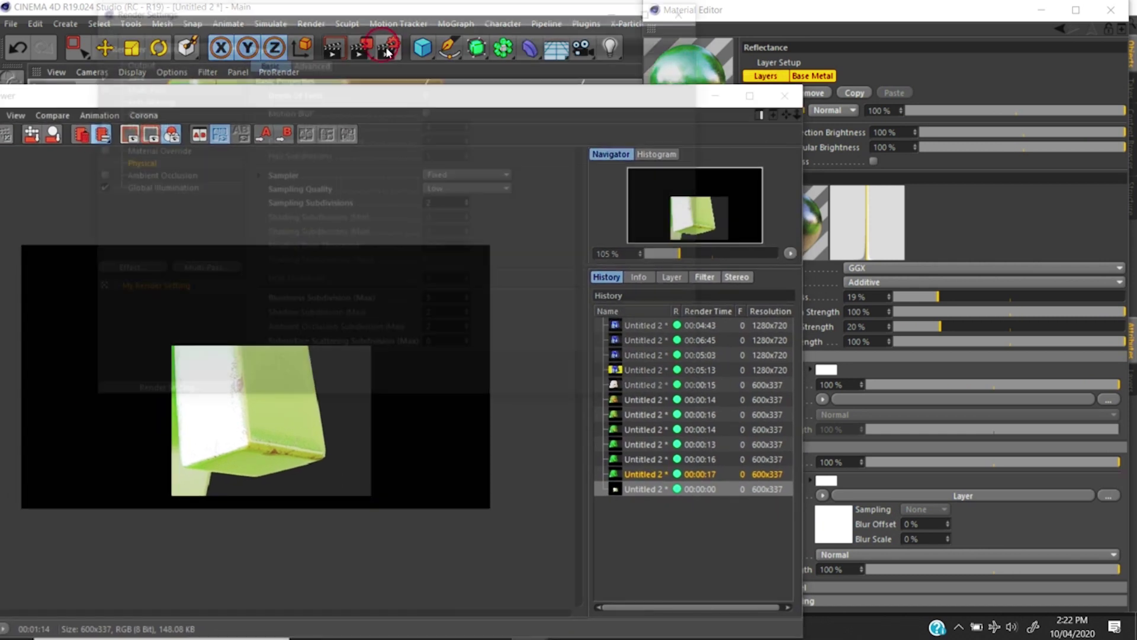
drag(428, 306, 478, 344)
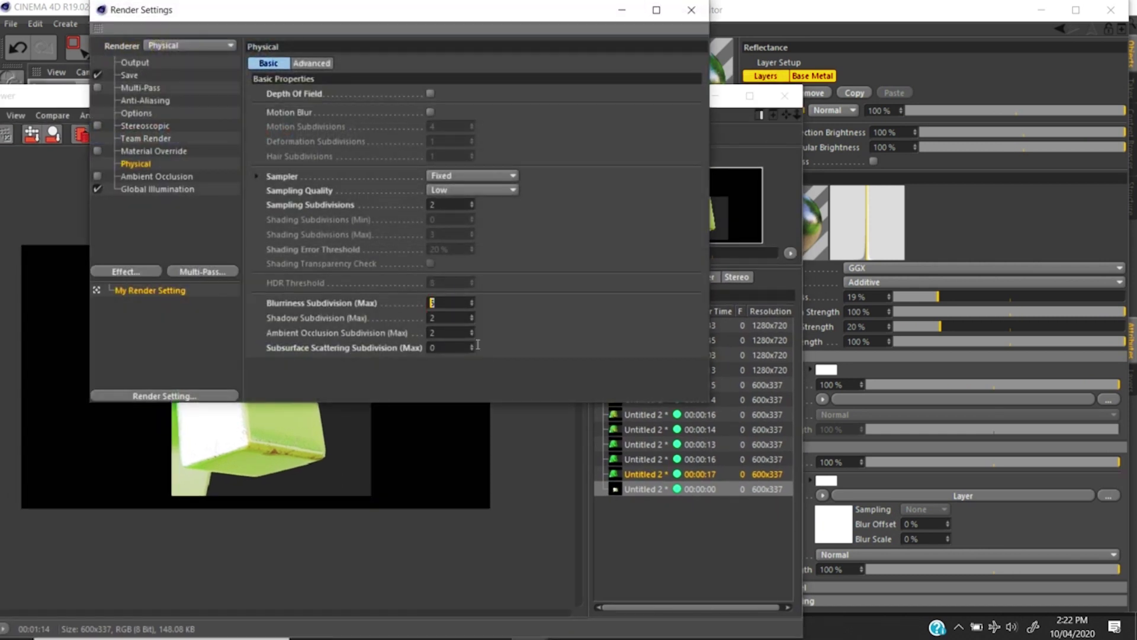
text(2)
- Set the Global Illumination sample accuracy to 60 % and close the render settings
click(143, 188)
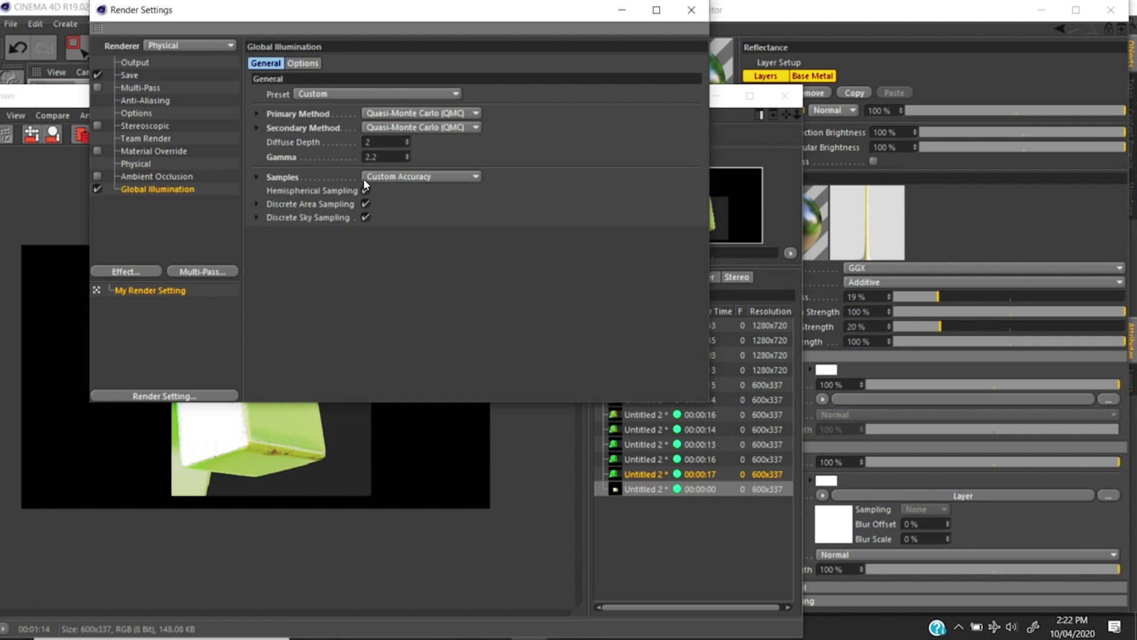
click(257, 177)
double_click(389, 191)
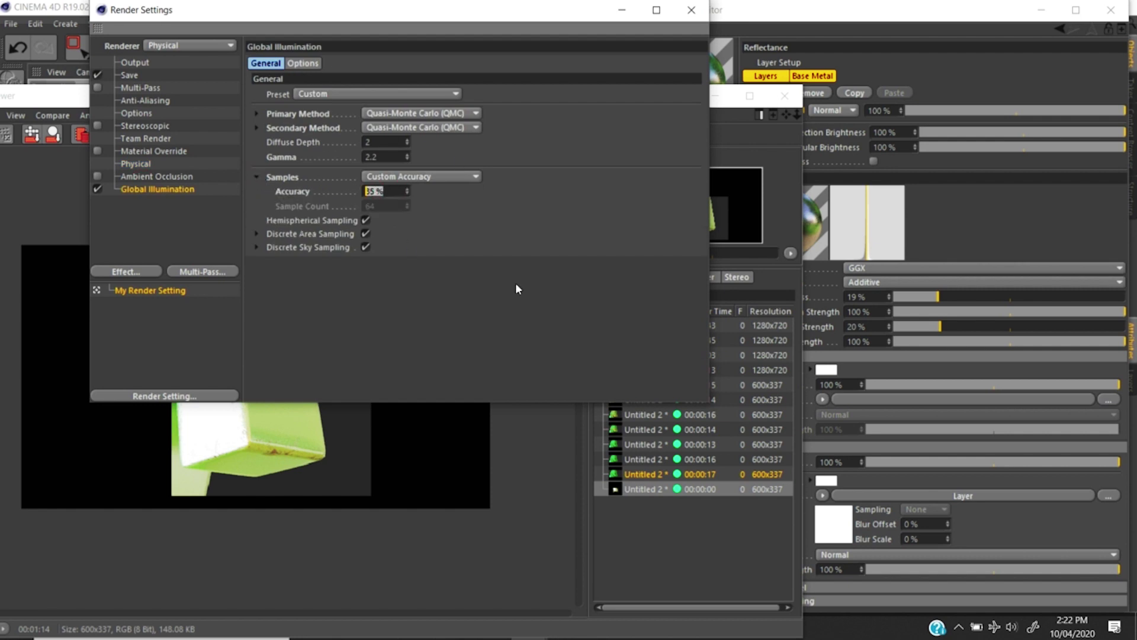
text(60)
click(299, 63)
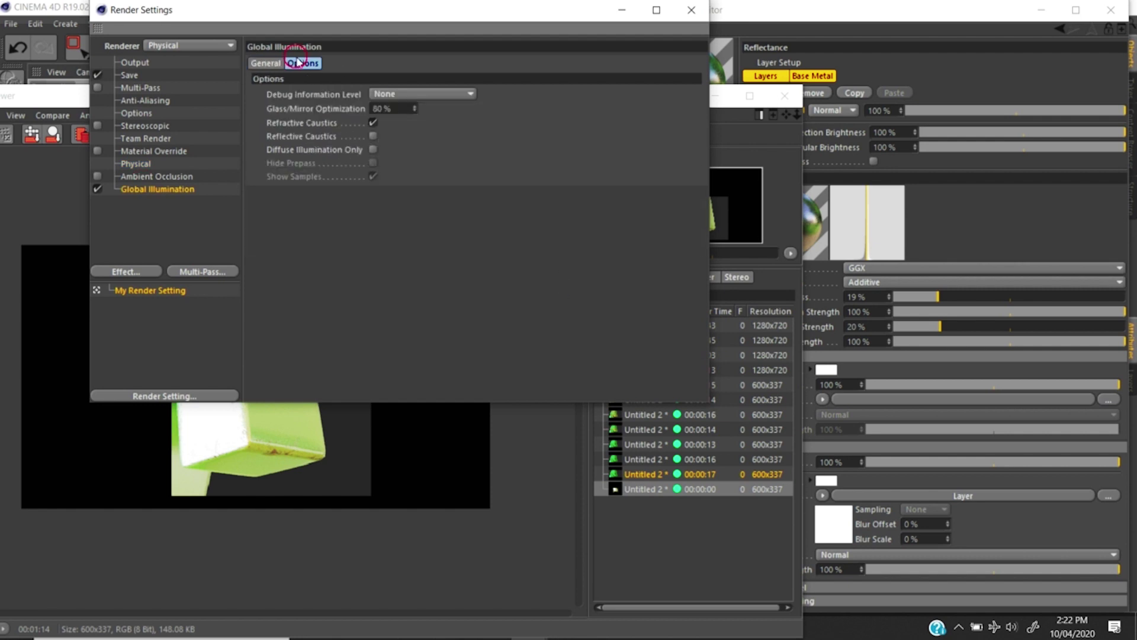
click(691, 10)
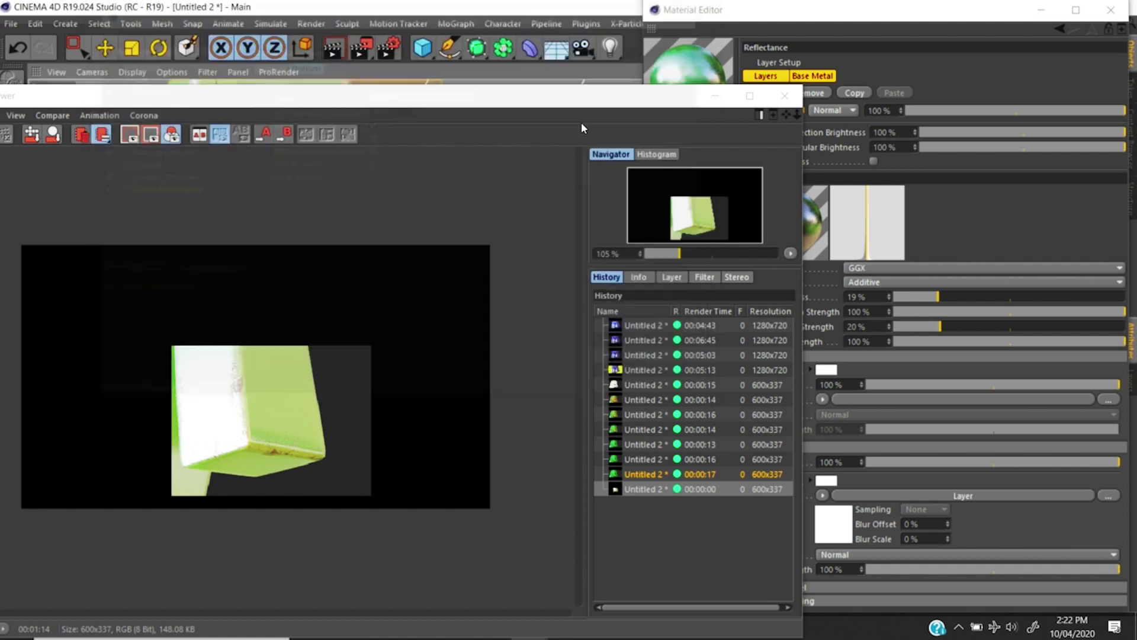
- Render the M to the Picture Viewer and compare it with the previous render in the history
click(363, 46)
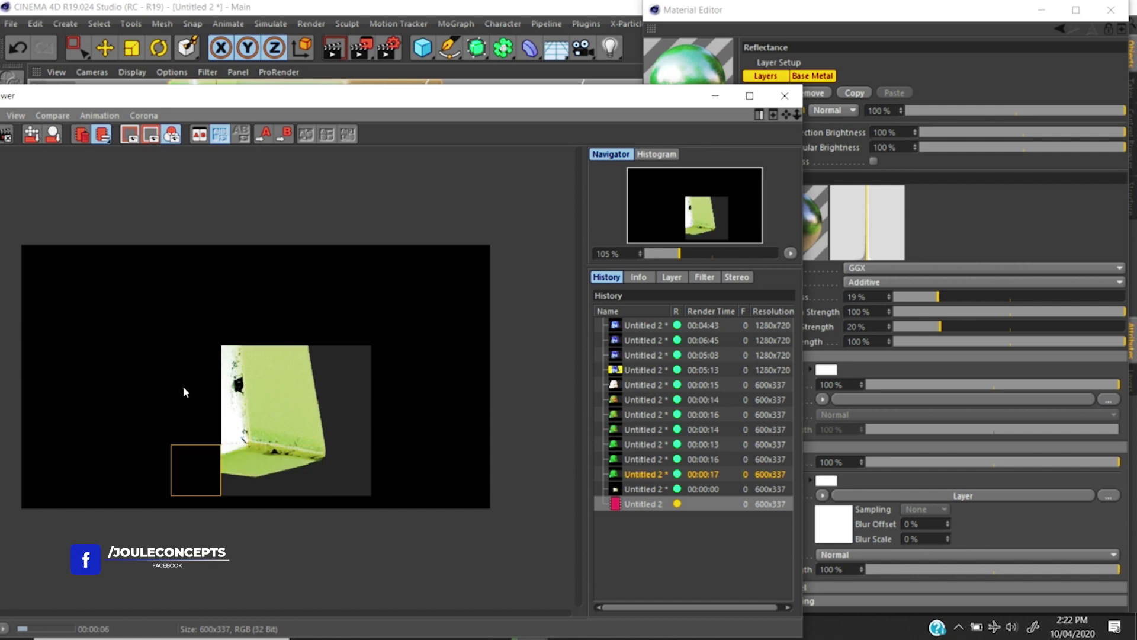
click(637, 488)
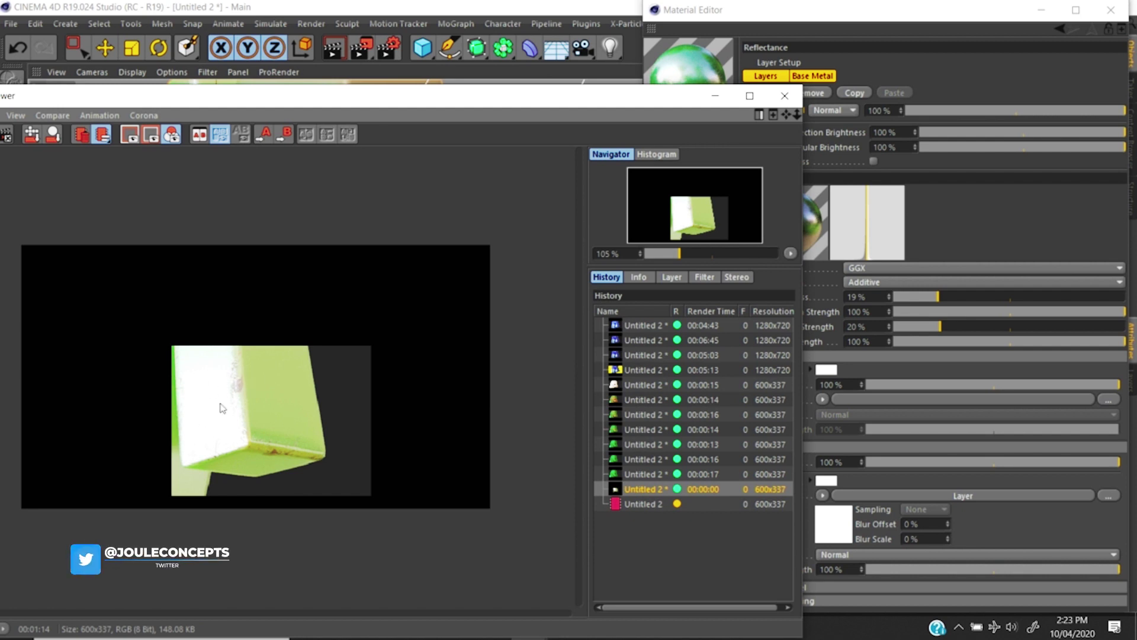
click(645, 504)
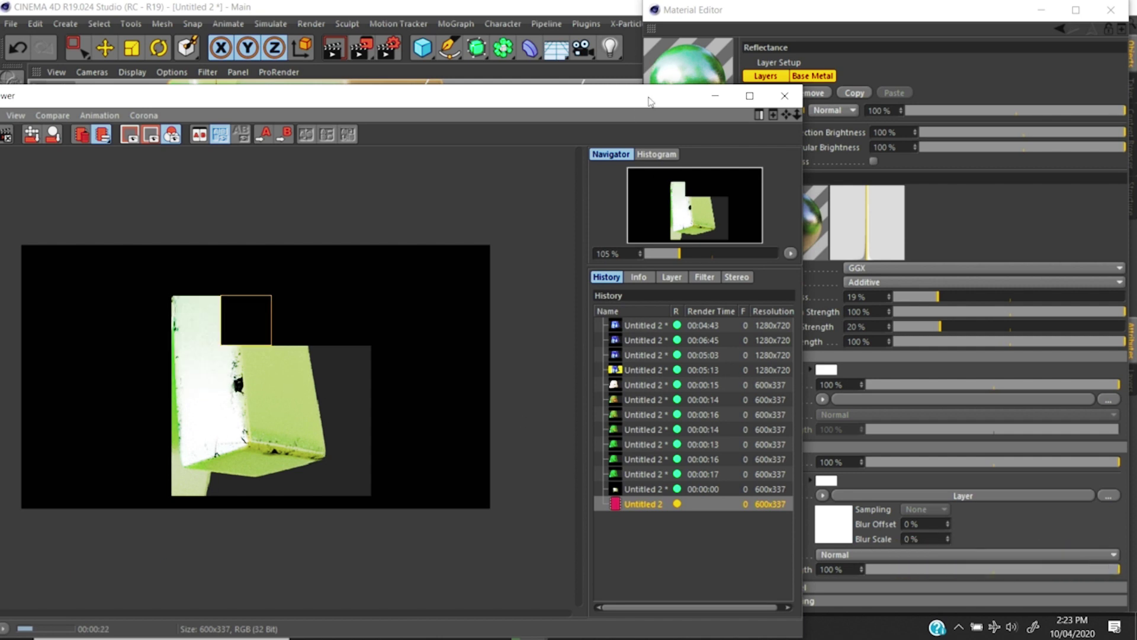
- Add a Colorize effect to the Layer shader in the Base Metal reflectance layer's mask
drag(648, 97, 542, 90)
click(831, 523)
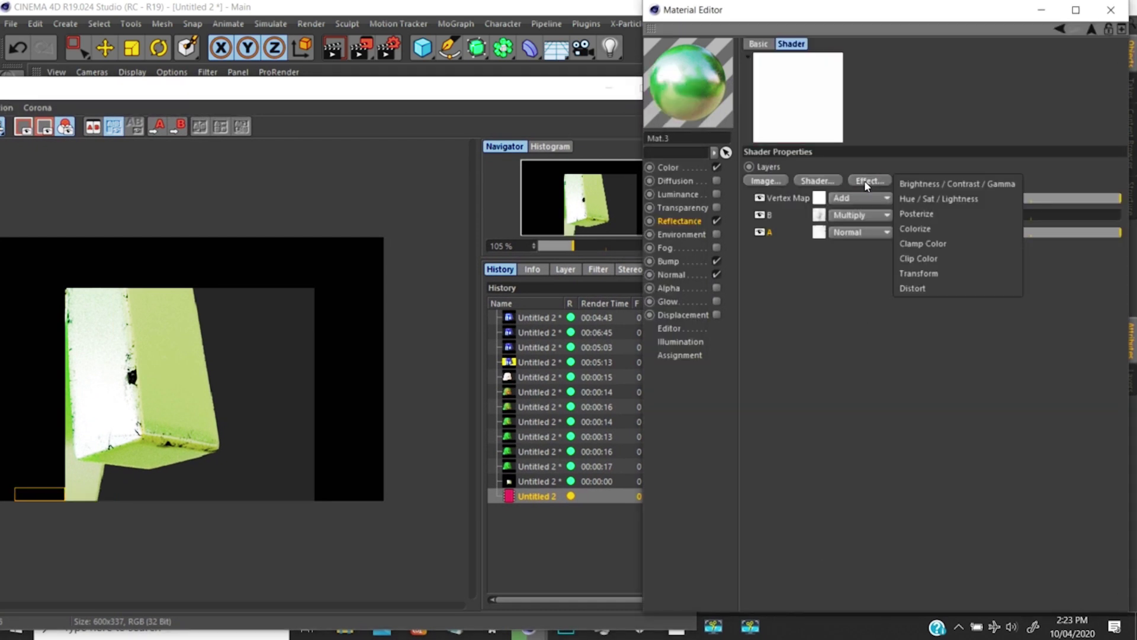
click(850, 243)
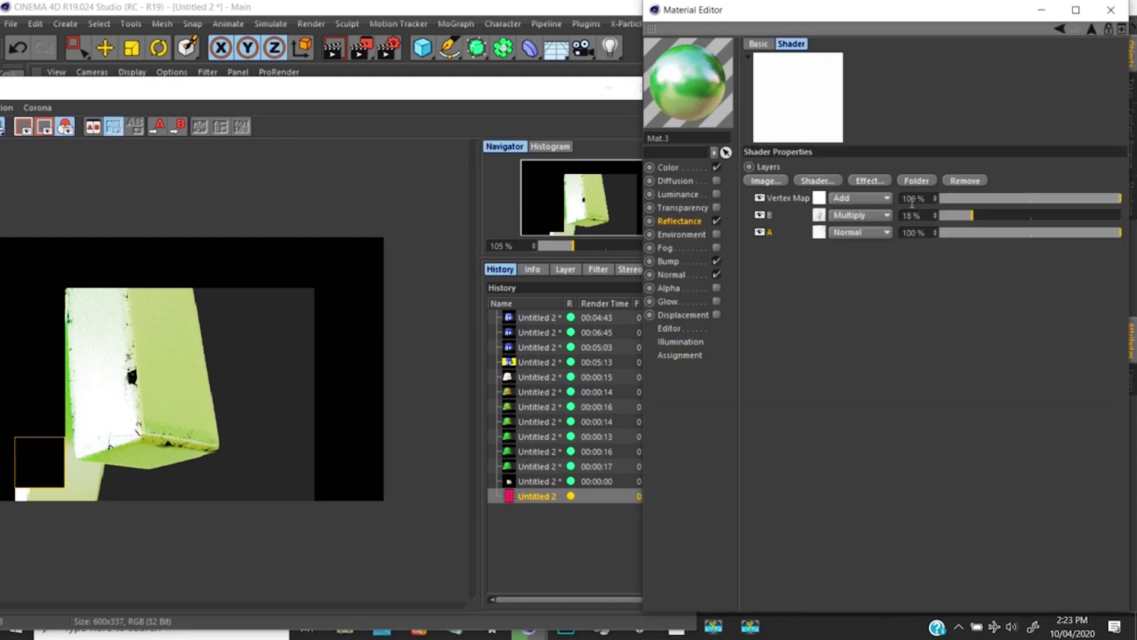
click(870, 179)
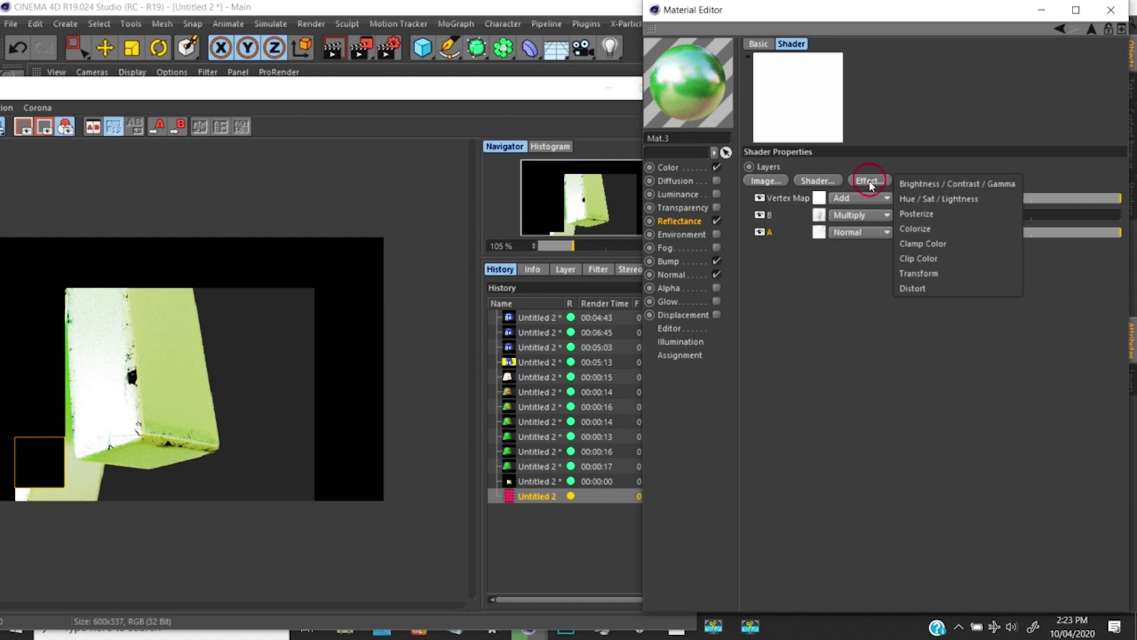
click(923, 231)
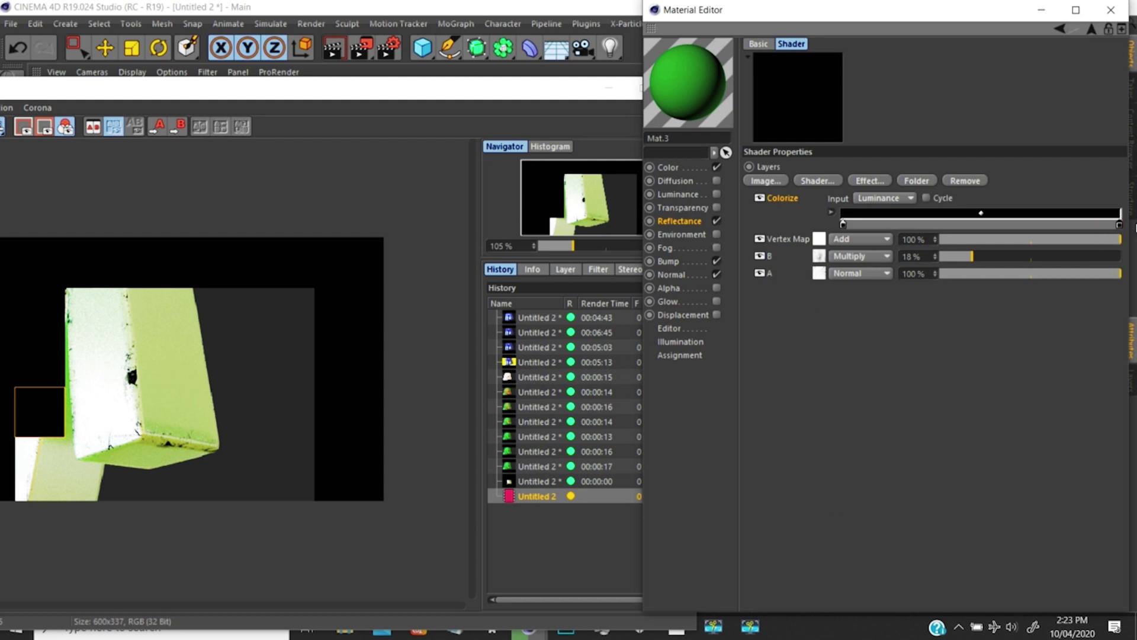
- Set the Colorize gradient's end knot to white, then invert the gradient so it runs from white to black
double_click(1119, 228)
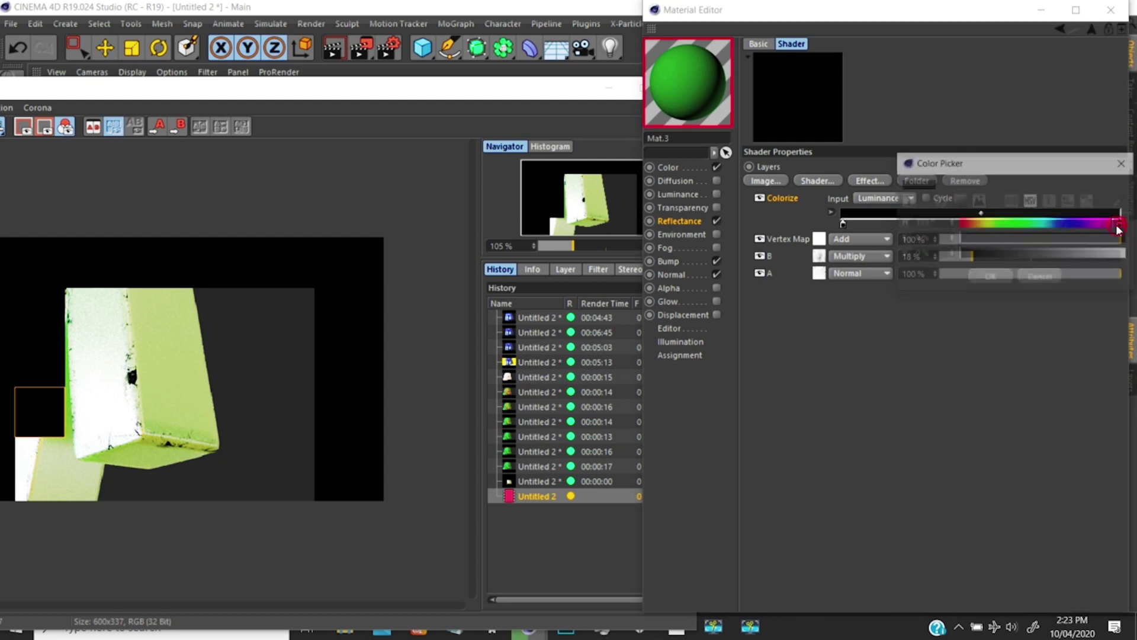
click(1081, 255)
click(995, 278)
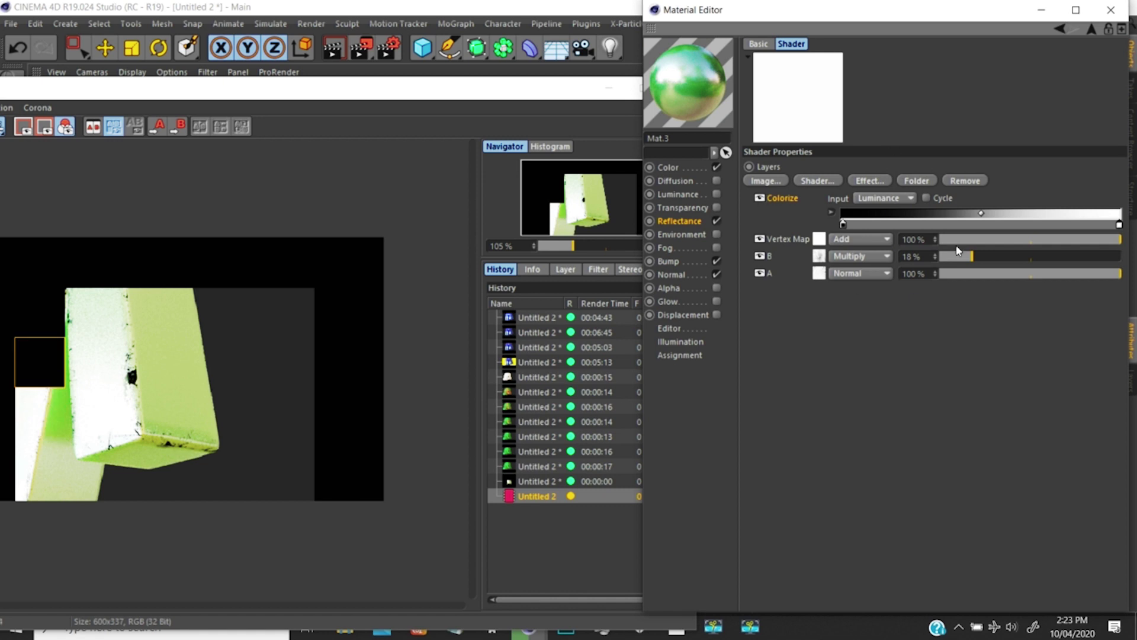
right_click(952, 213)
click(967, 223)
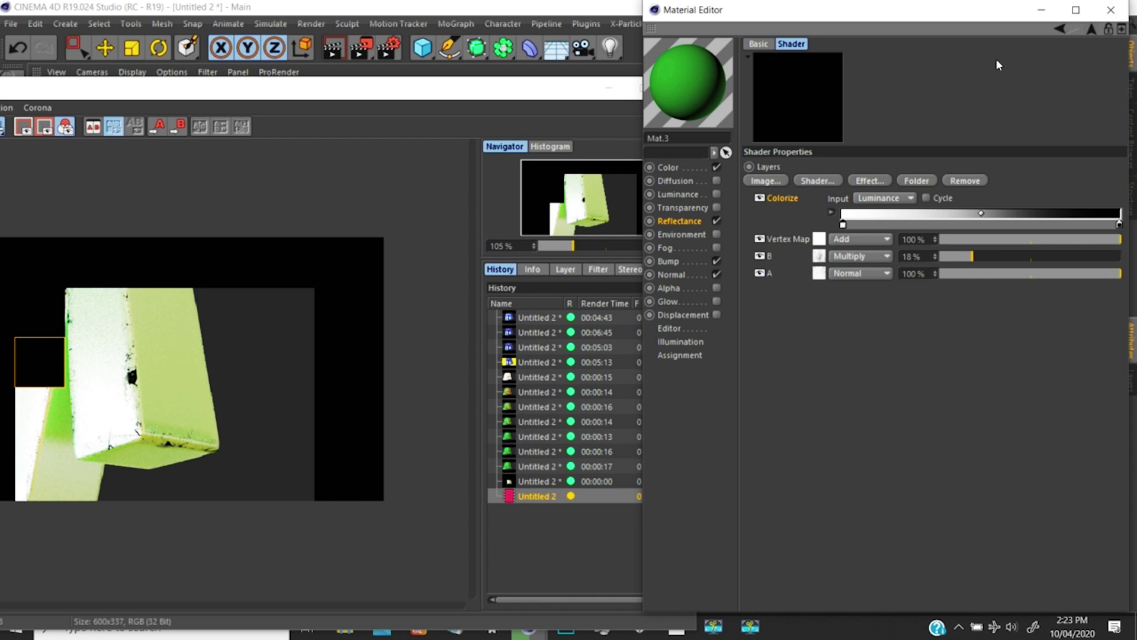
- Close the material editor, stop the running render, and render the M again to compare it with the previous image
click(1111, 9)
drag(450, 96, 652, 82)
click(362, 47)
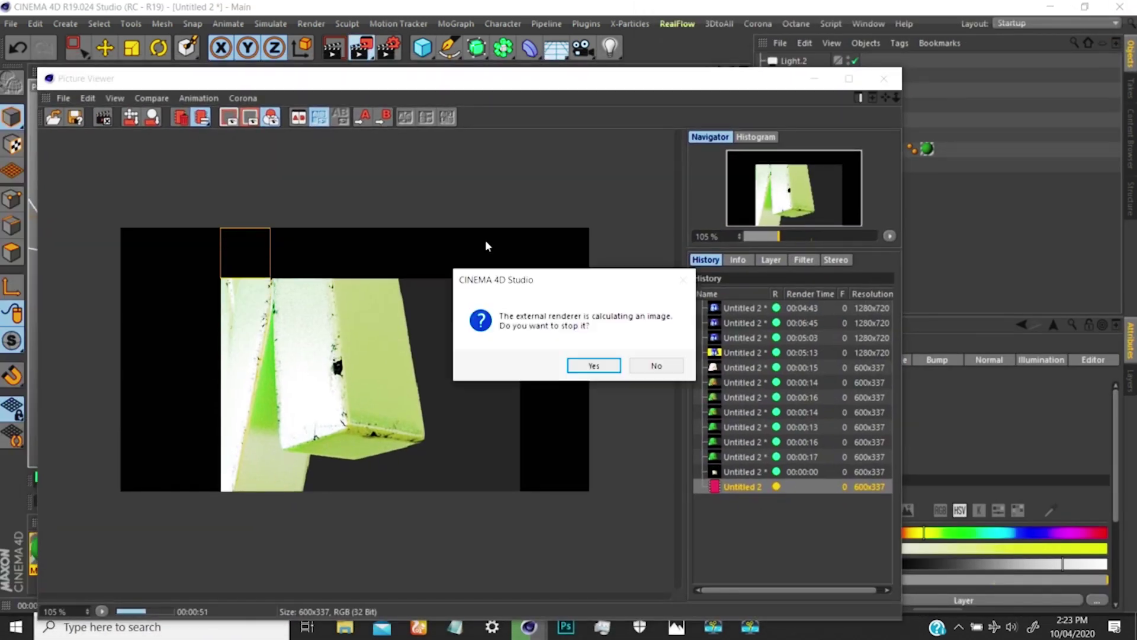
click(585, 361)
click(732, 485)
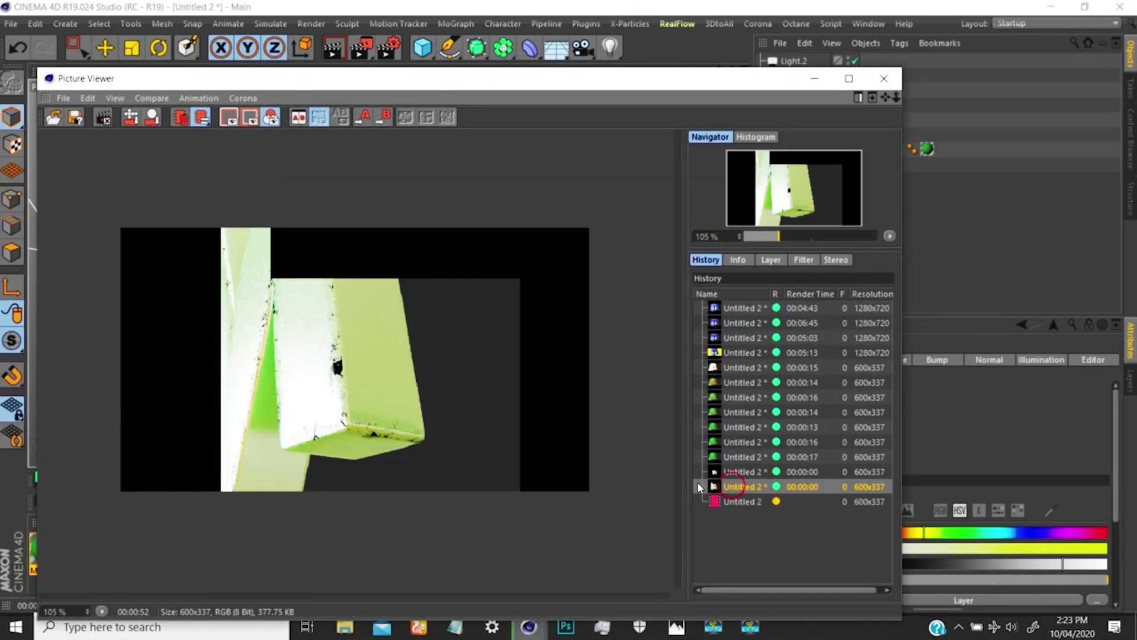
click(734, 502)
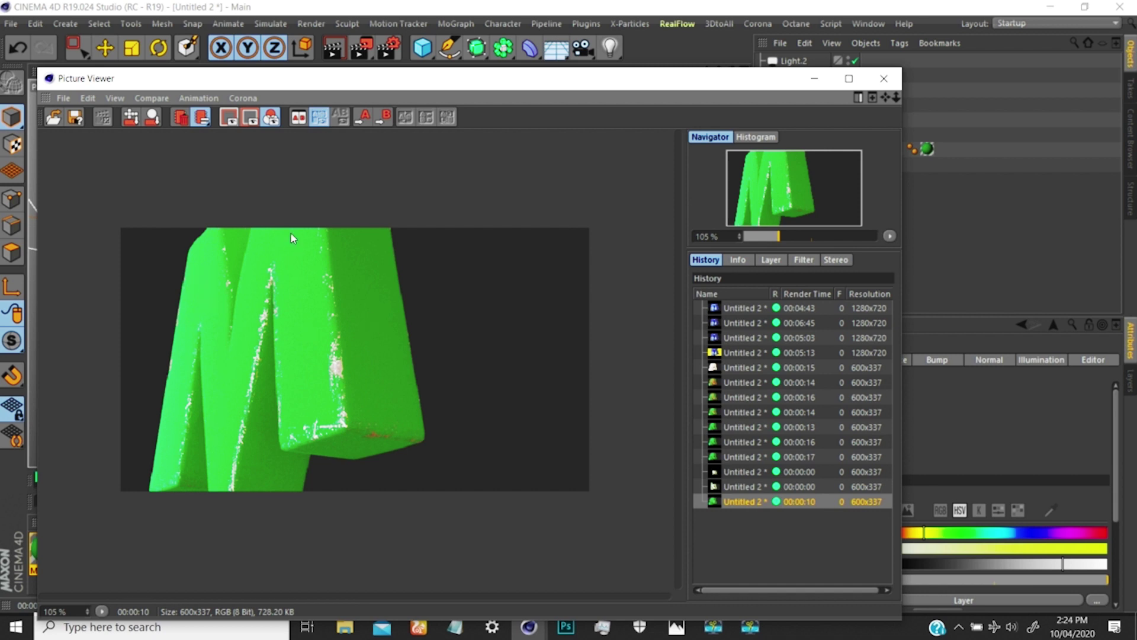
- Reopen Mat.3 beside the render and add a Beckmann layer to its Reflectance channel
mouse_move(732, 82)
mouse_down()
mouse_move(648, 98)
mouse_move(557, 74)
mouse_move(720, 85)
mouse_up()
drag(584, 99, 813, 86)
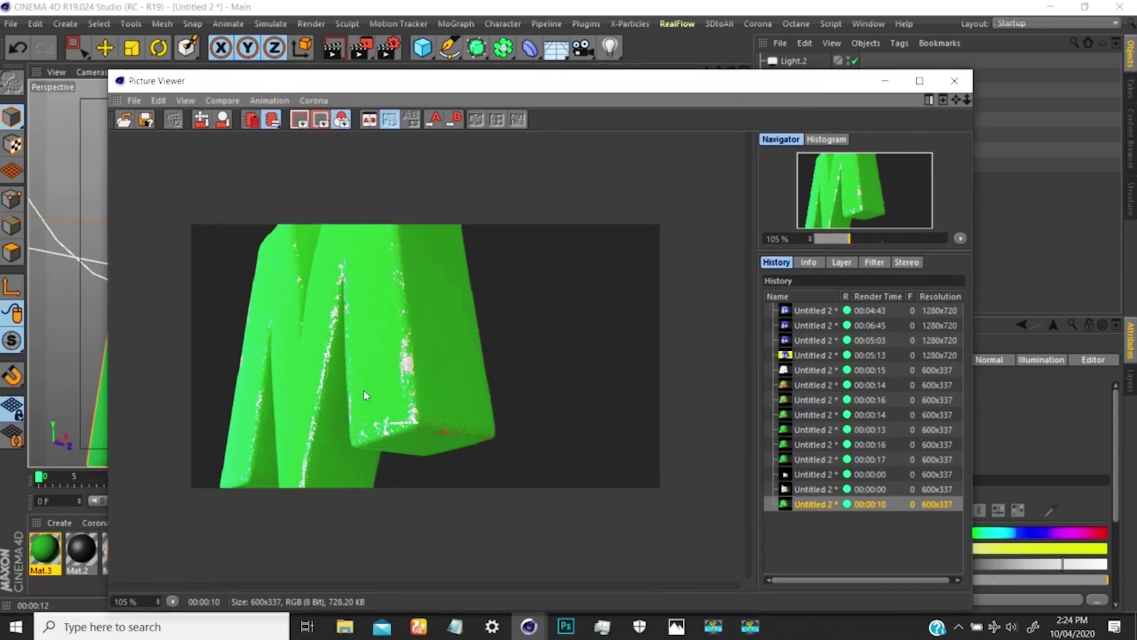
double_click(47, 546)
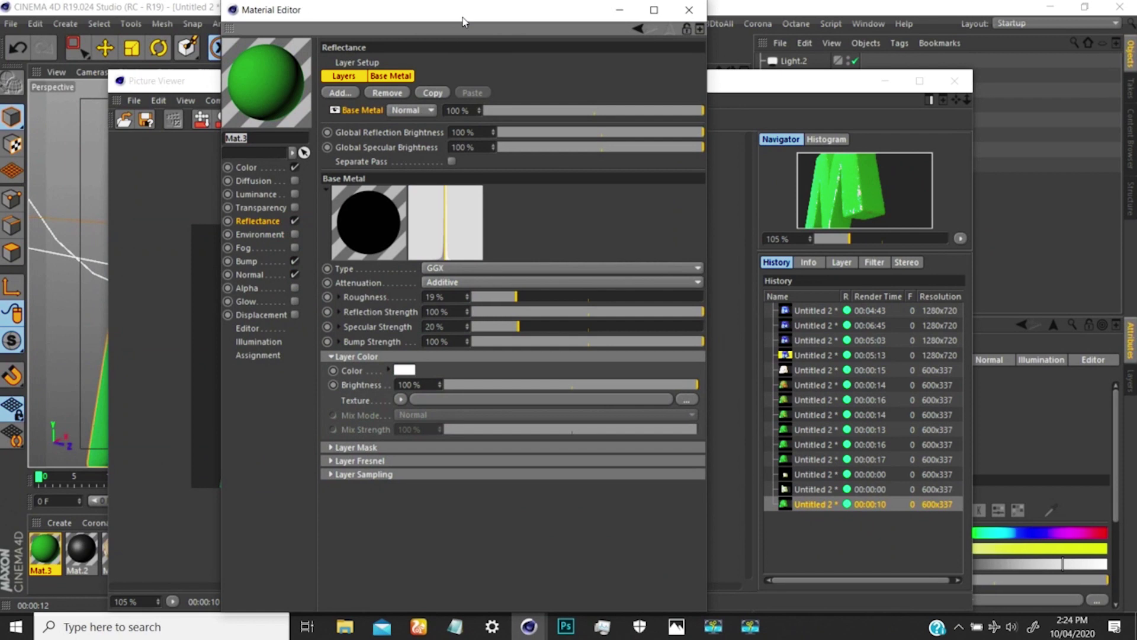
drag(468, 18, 855, 71)
drag(437, 80, 350, 79)
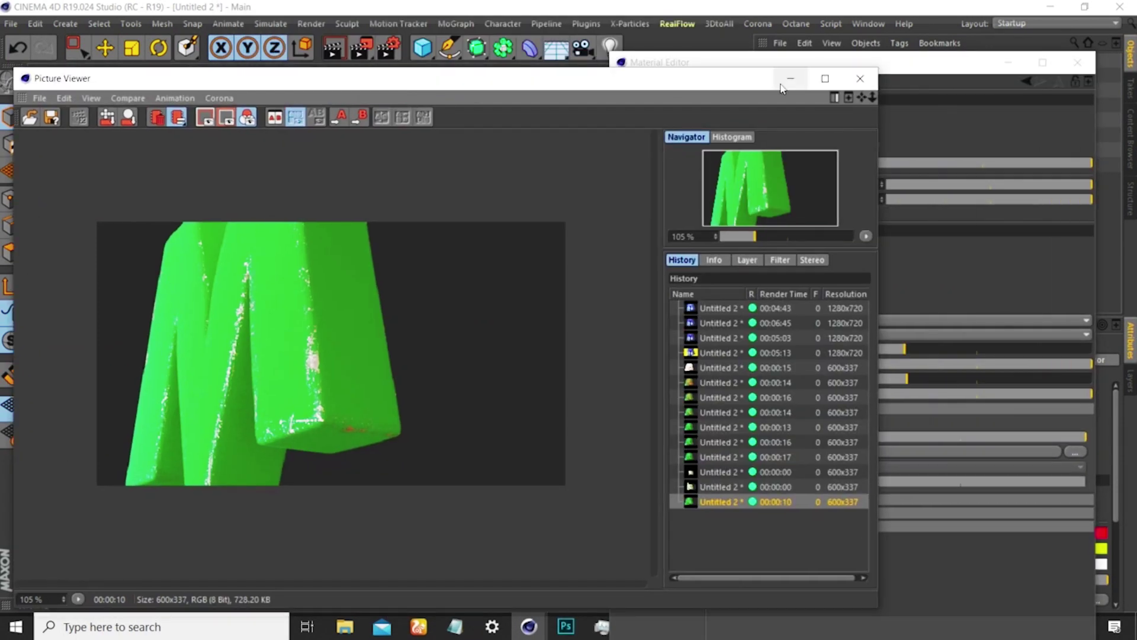
click(759, 57)
click(729, 143)
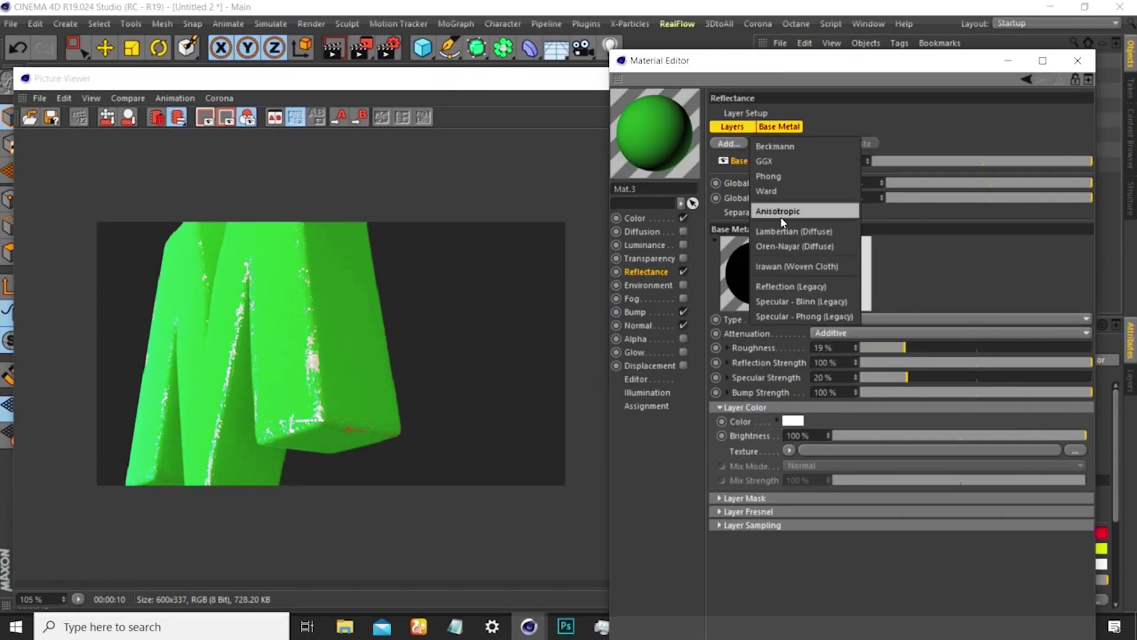
click(774, 147)
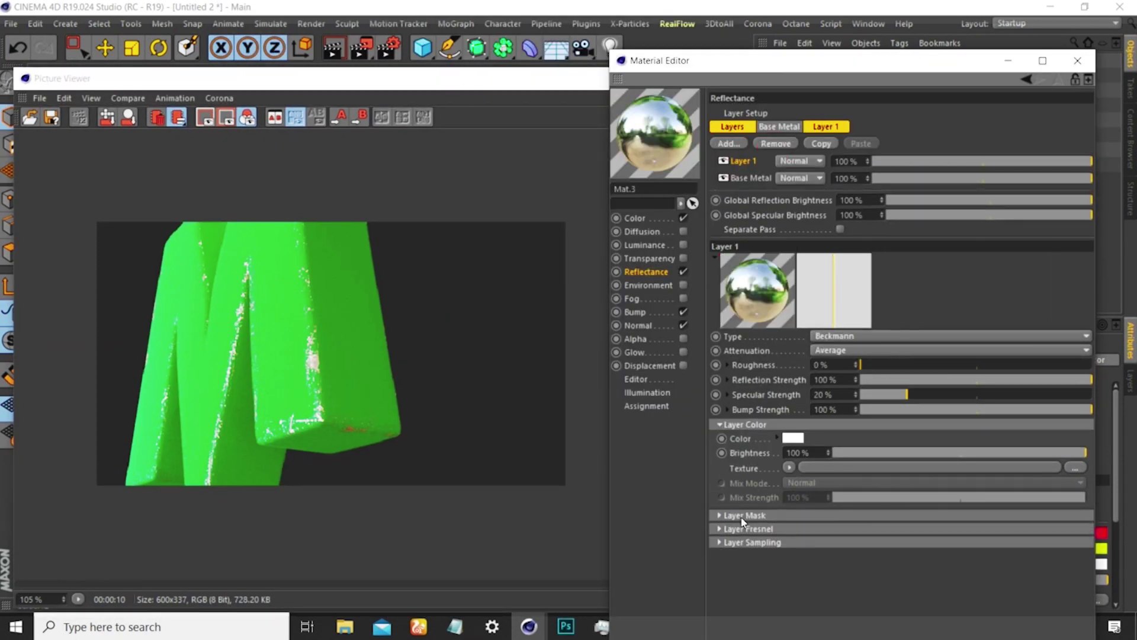
- Set the Beckmann layer's Fresnel to Dielectric with the Plexiglas preset
click(730, 529)
click(789, 543)
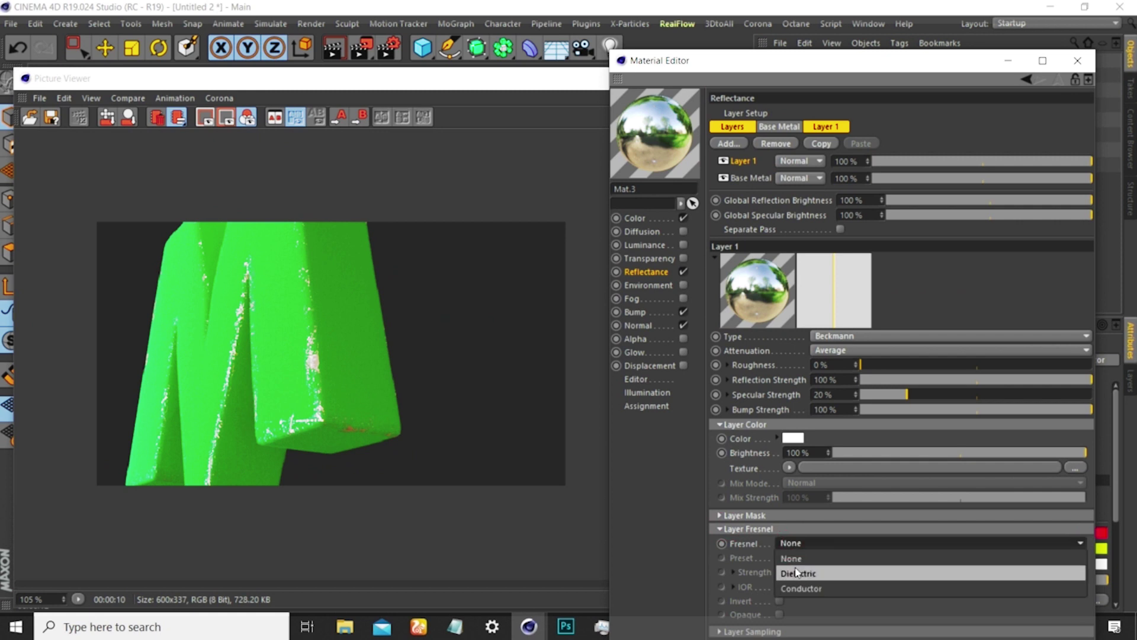
click(785, 552)
click(792, 556)
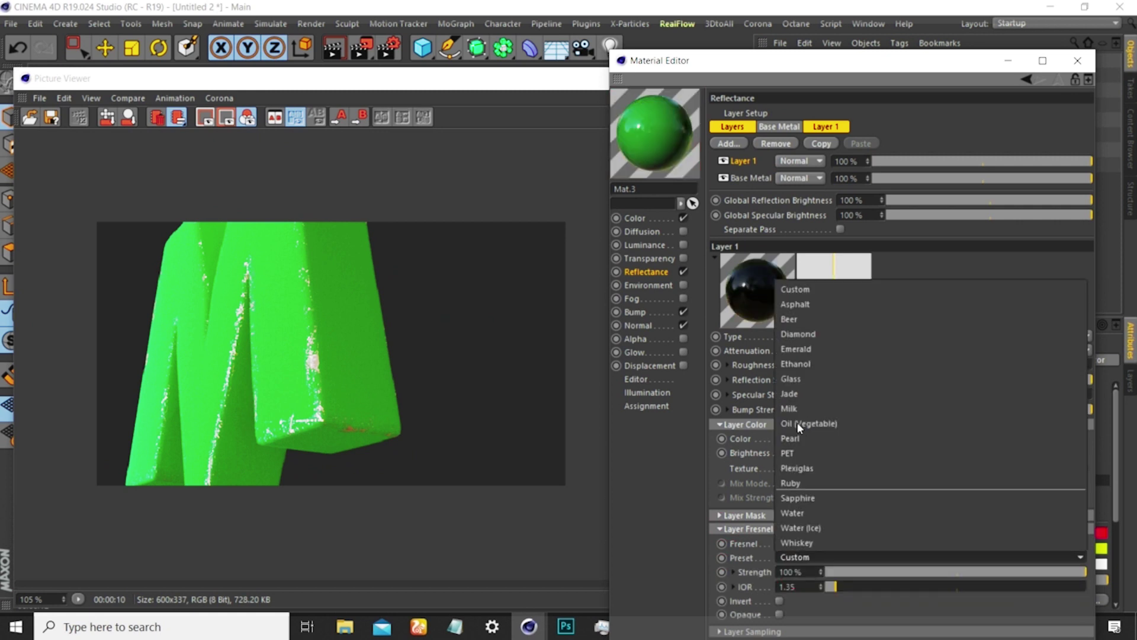
click(791, 469)
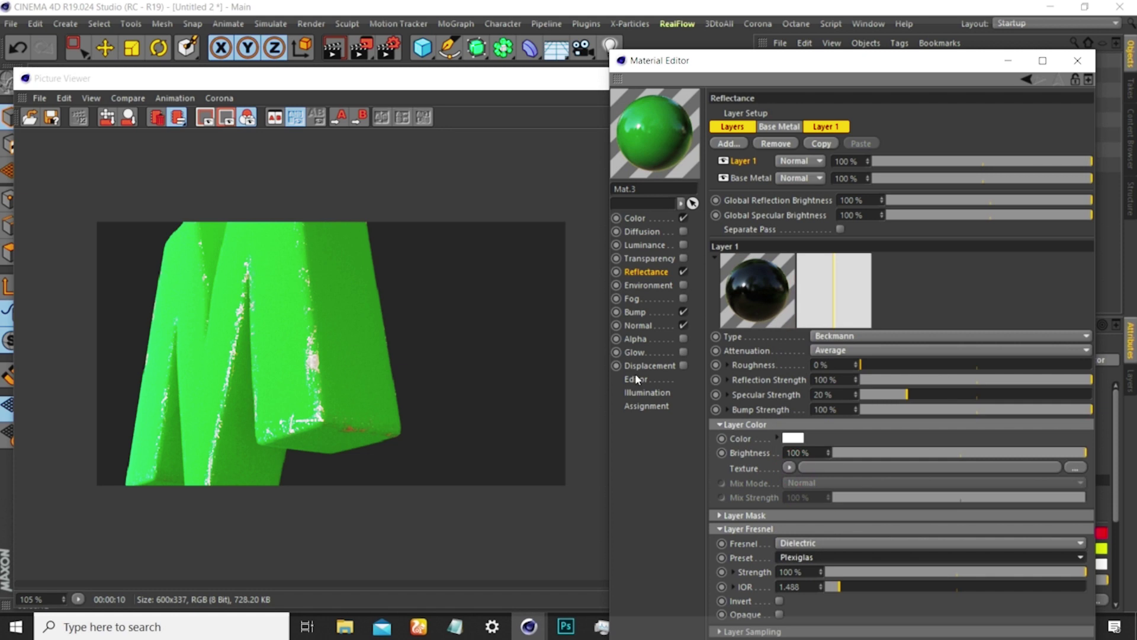
- Set the Beckmann layer's roughness to 21 % and attenuation to Additive, checking them against the Base Metal layer
drag(876, 364, 917, 364)
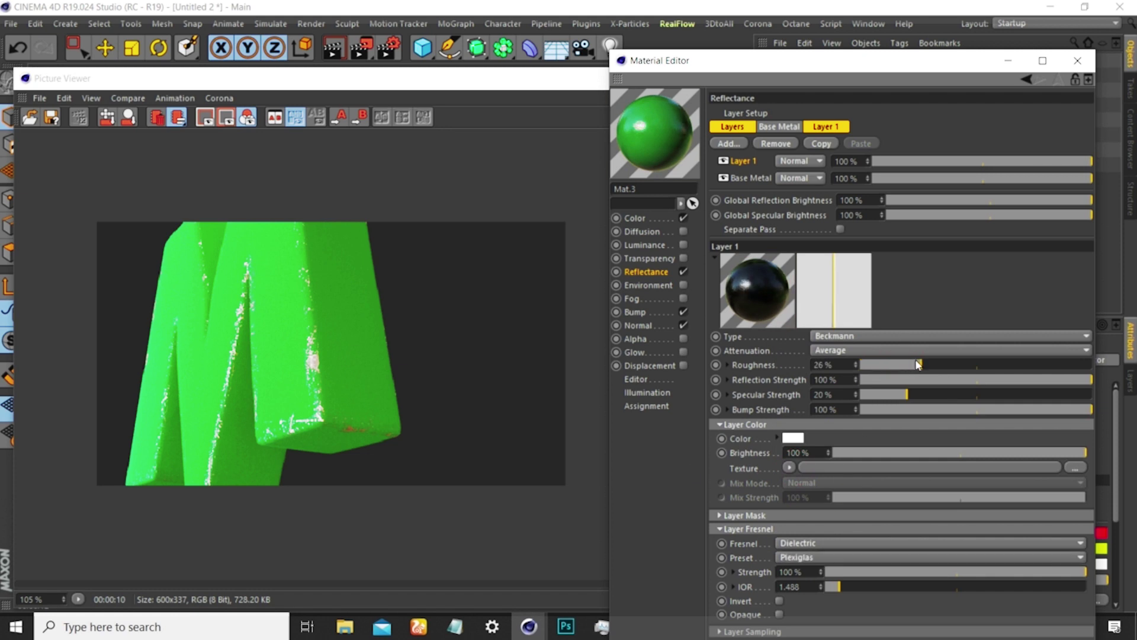
click(830, 350)
click(828, 395)
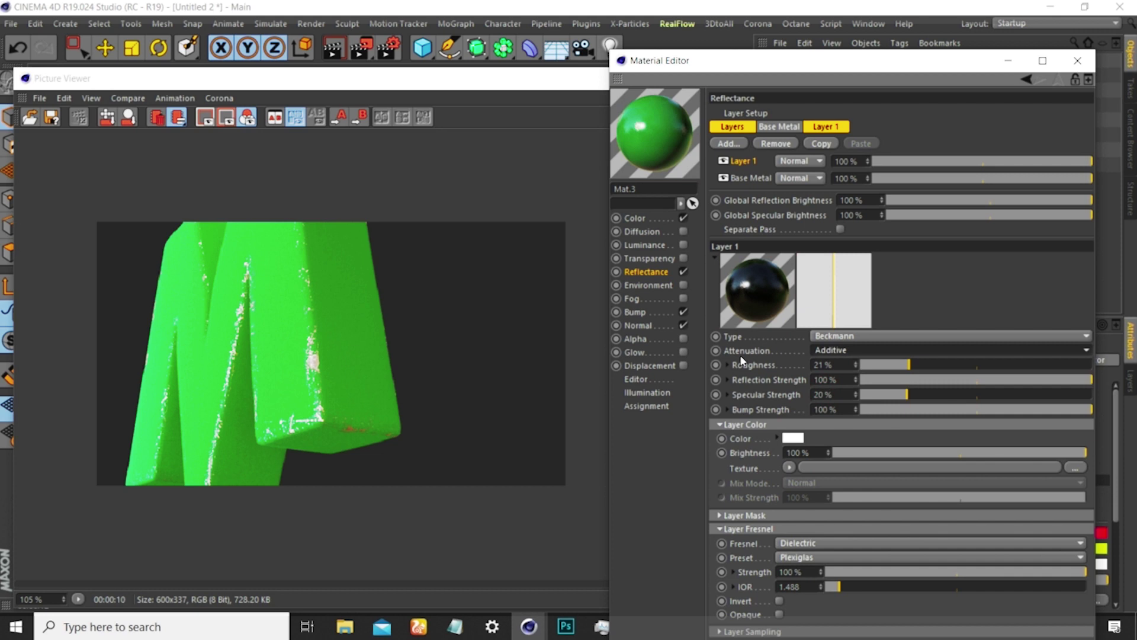
click(743, 179)
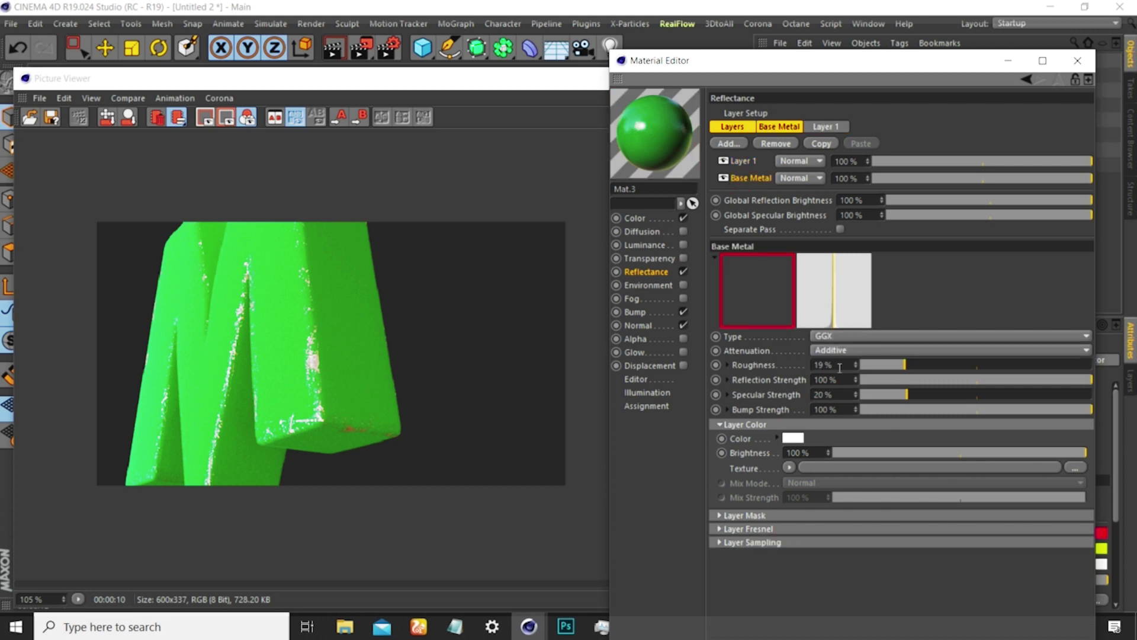
click(745, 162)
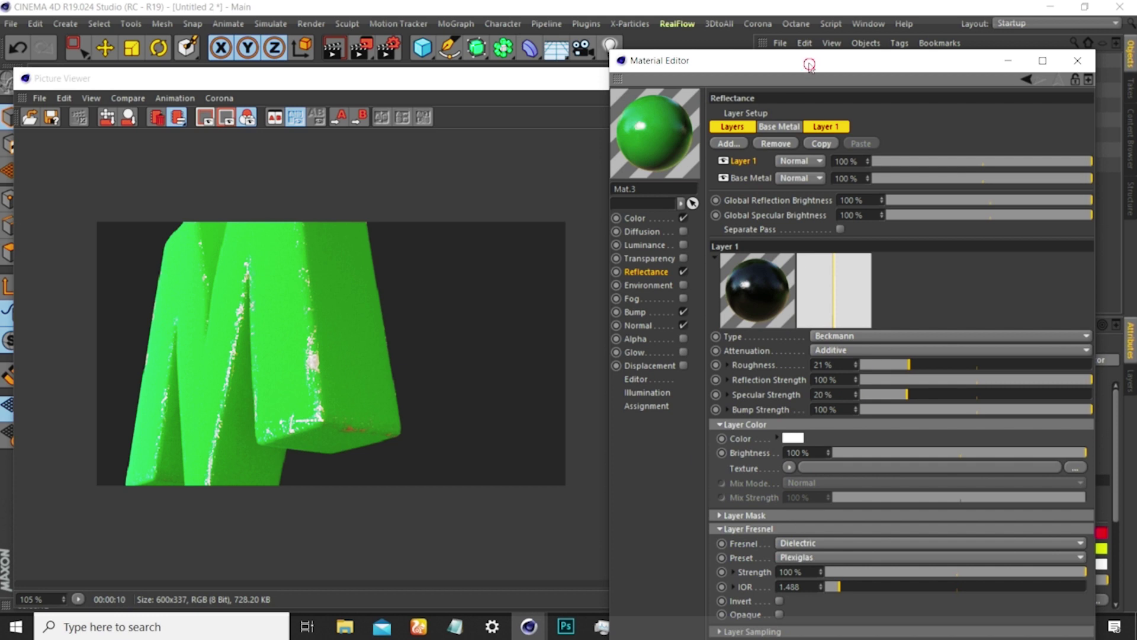
- Render the M with the new reflectance layer and compare it with the previous image in the render history
drag(807, 63, 801, 41)
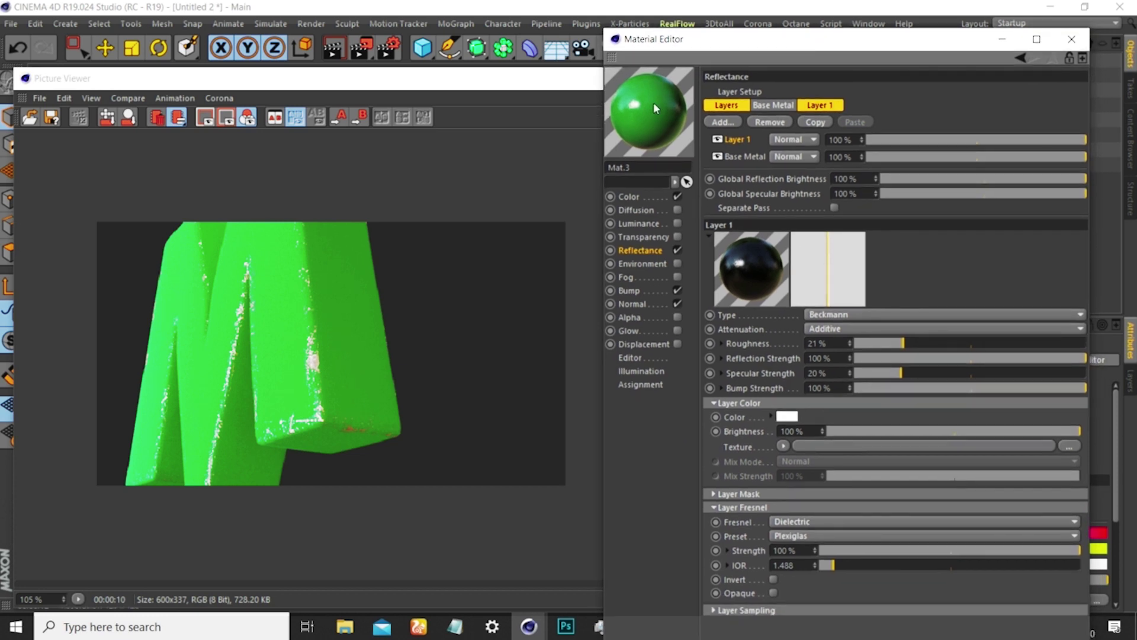
click(361, 47)
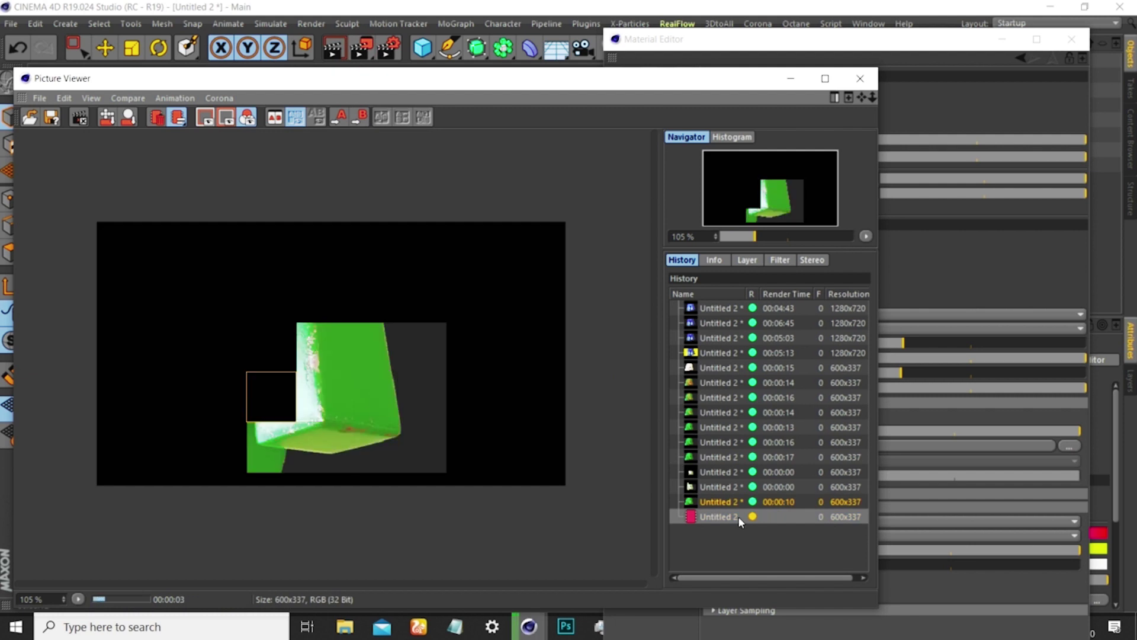
click(722, 502)
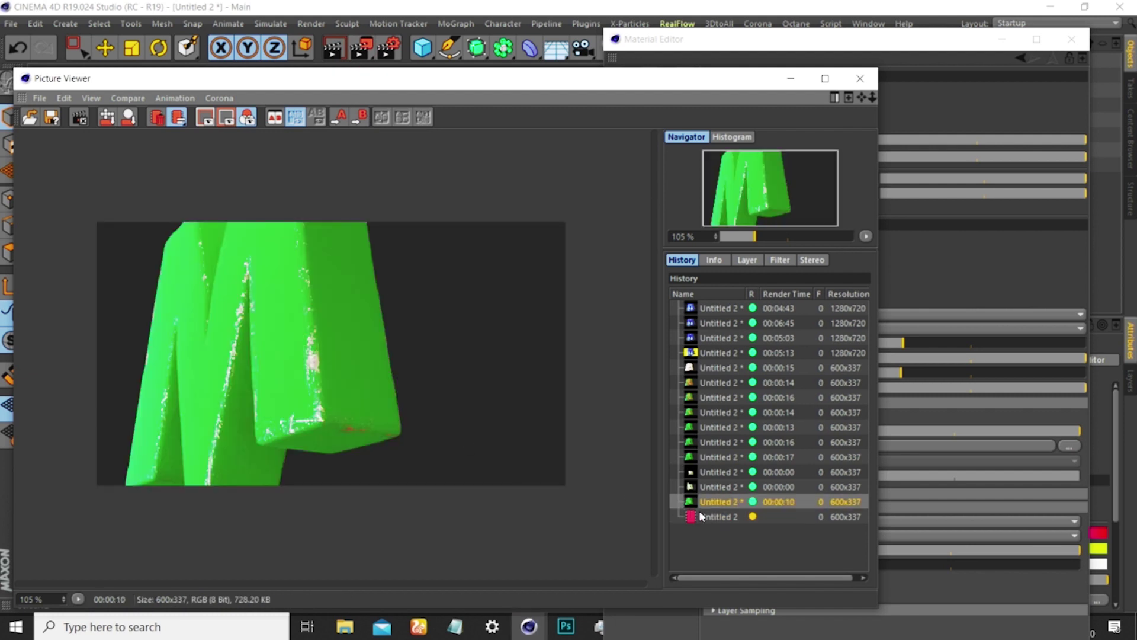
click(700, 516)
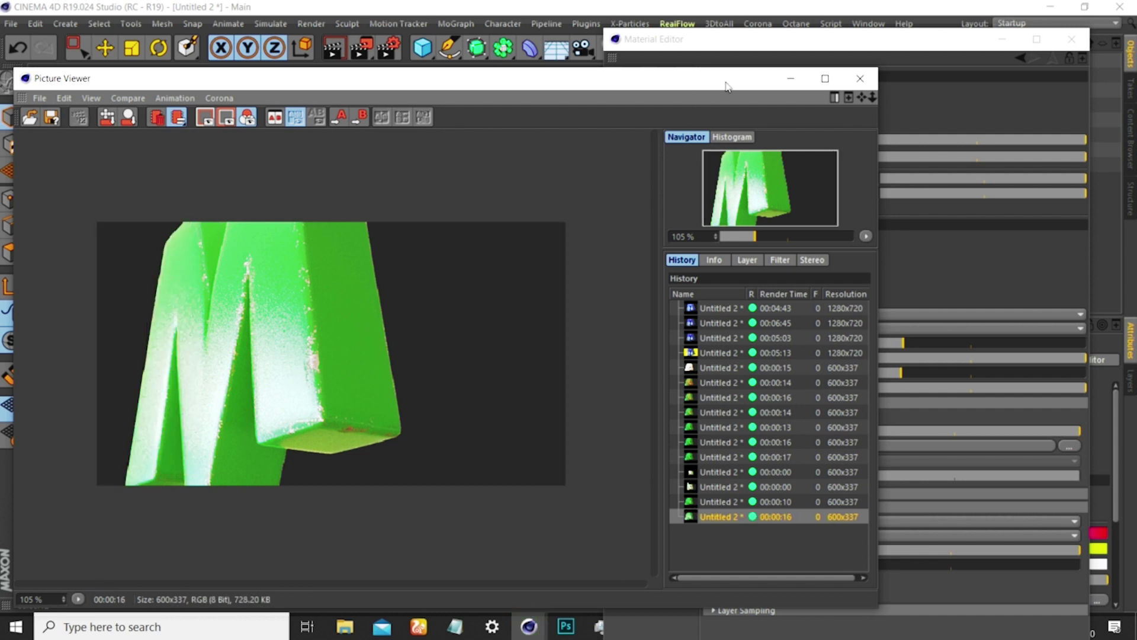
- Bring Mat.3's settings back beside the render and copy the Layer shader from its Bump channel texture
drag(728, 86, 550, 82)
click(826, 39)
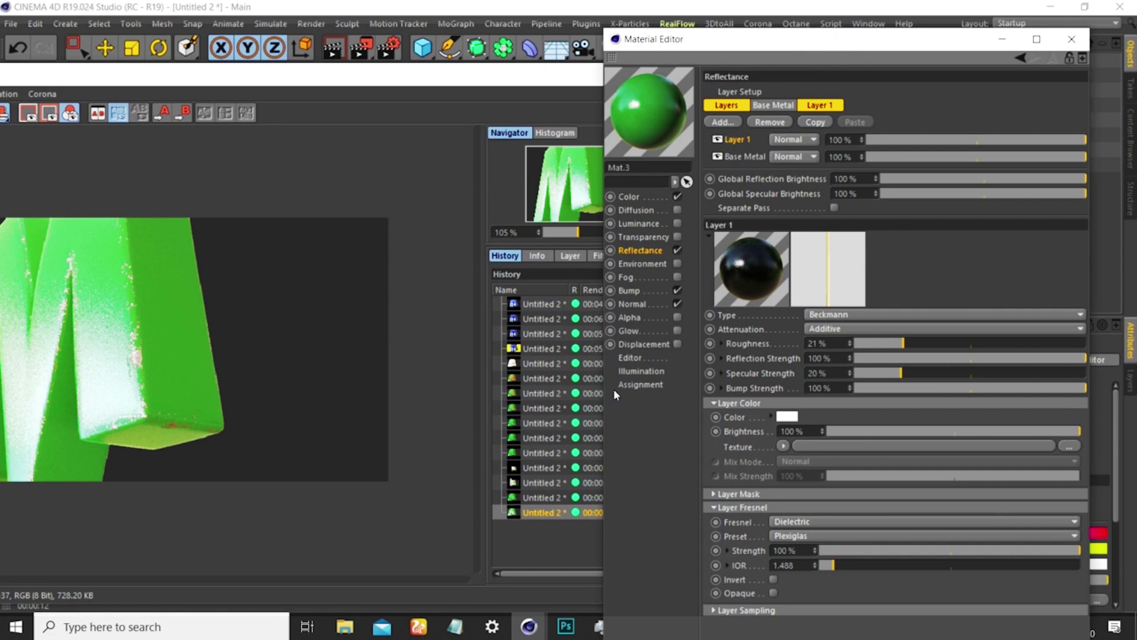
click(630, 291)
click(793, 156)
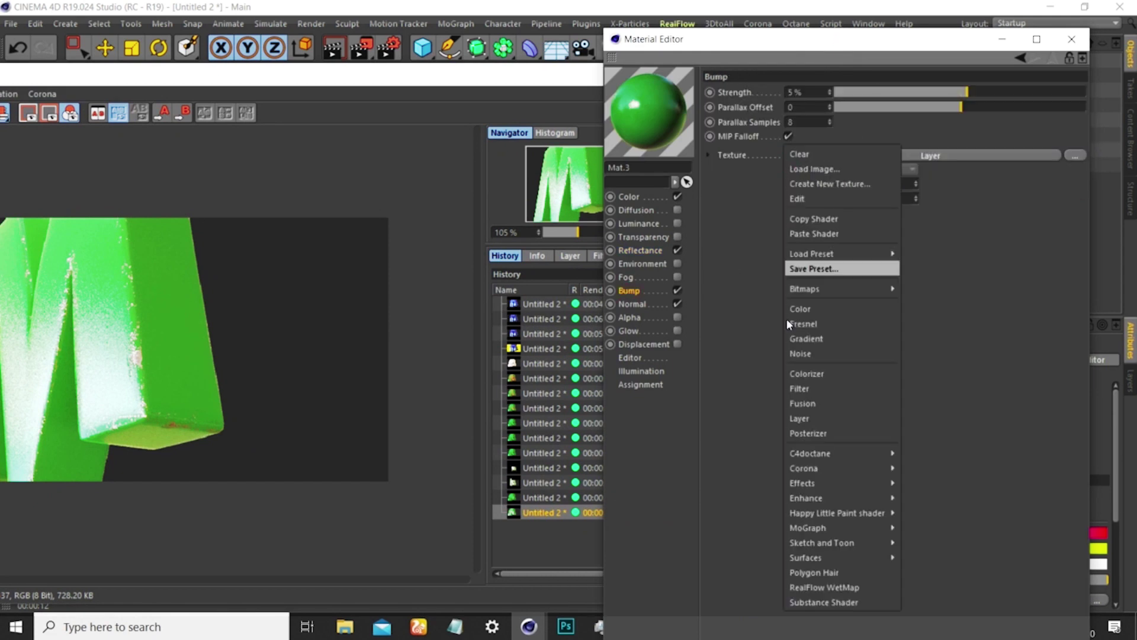
click(799, 219)
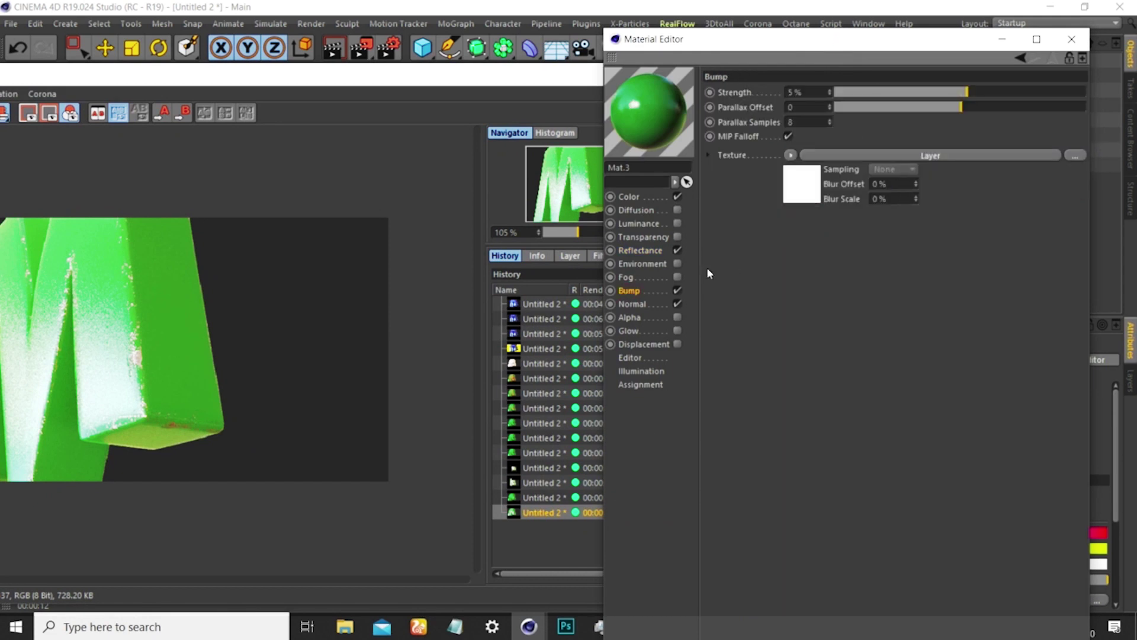
- Paste the copied shader into the Layer Mask texture of Reflectance Layer 1 and check its sublayers
click(631, 305)
click(642, 252)
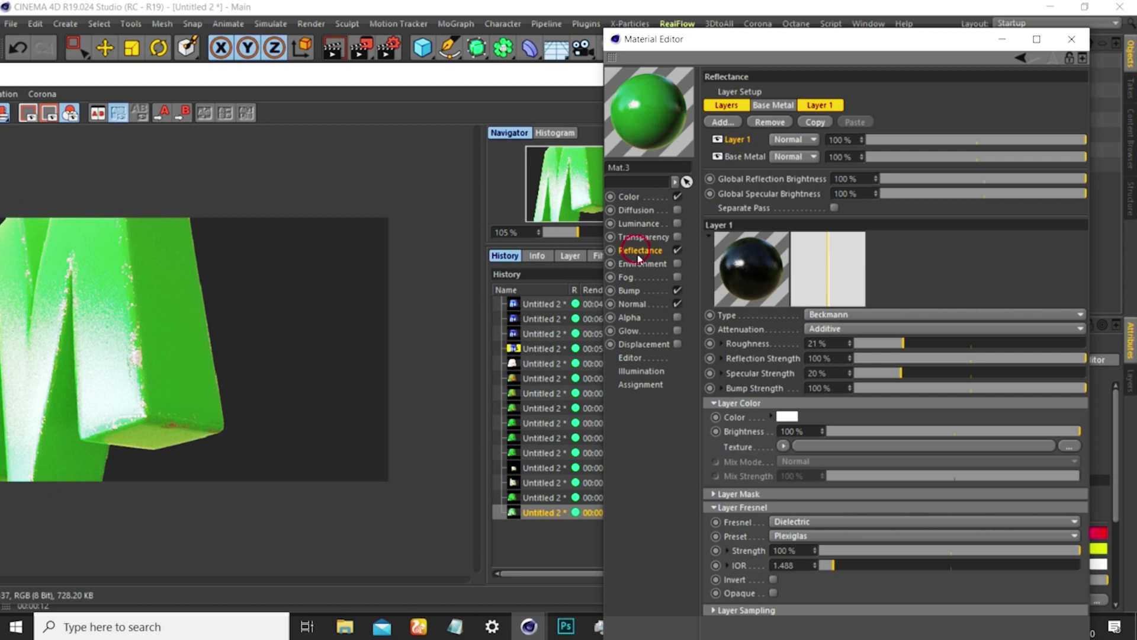
click(714, 494)
click(783, 543)
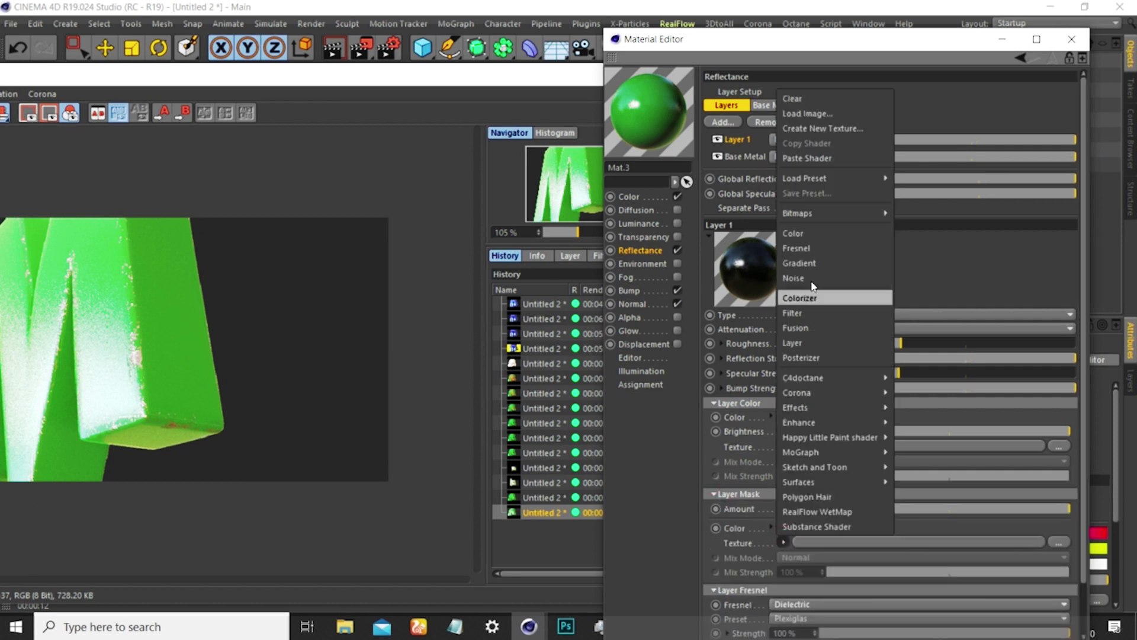
click(804, 158)
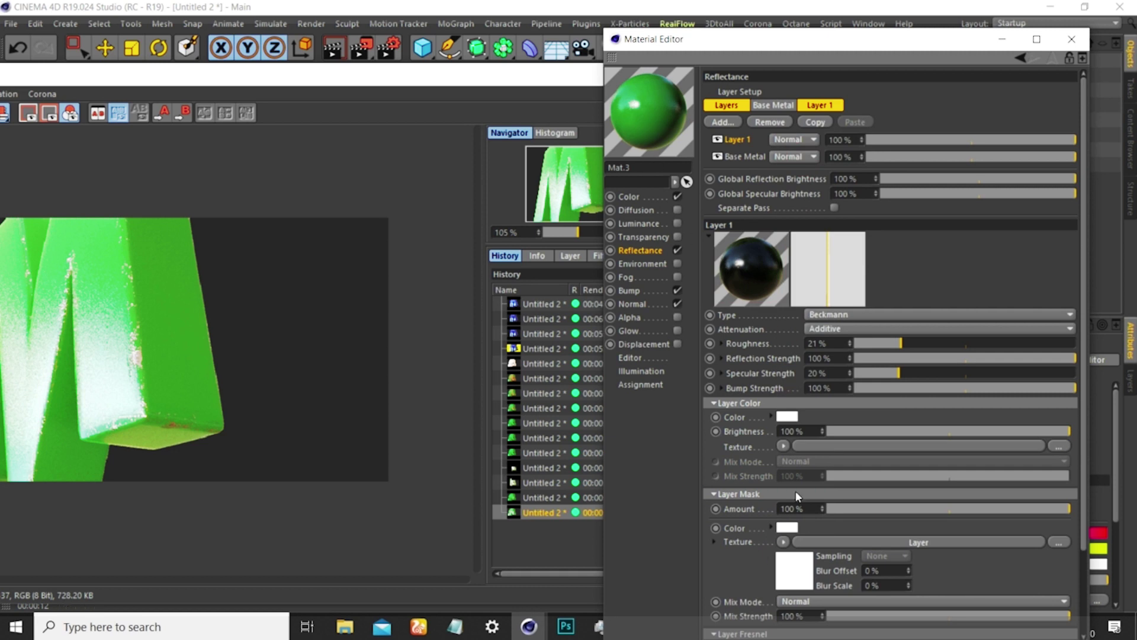
click(795, 577)
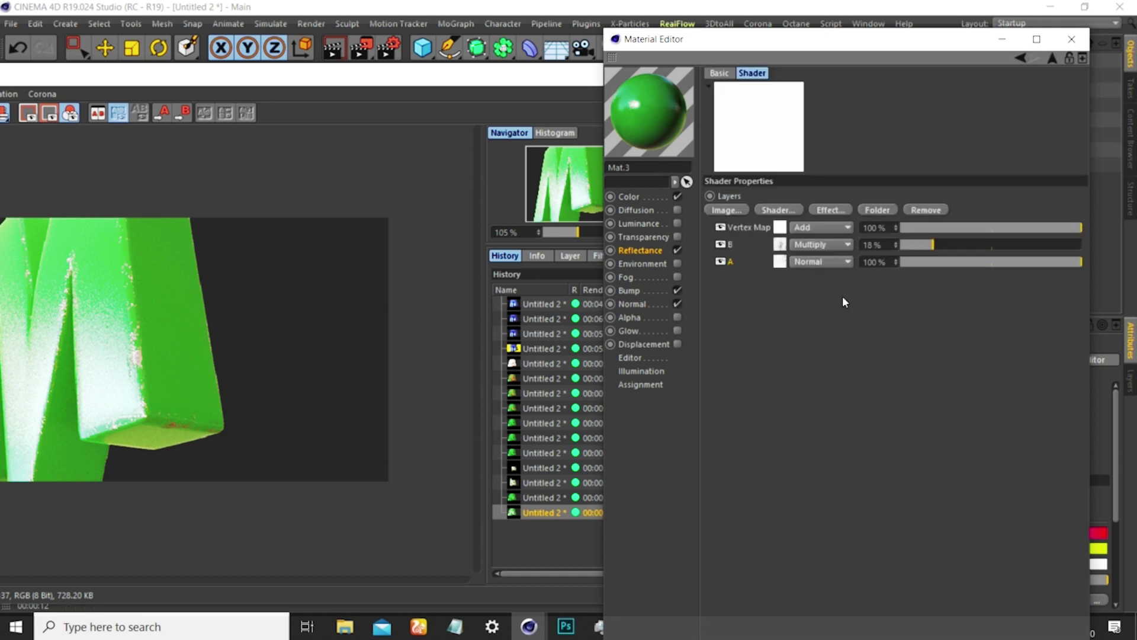
click(1052, 58)
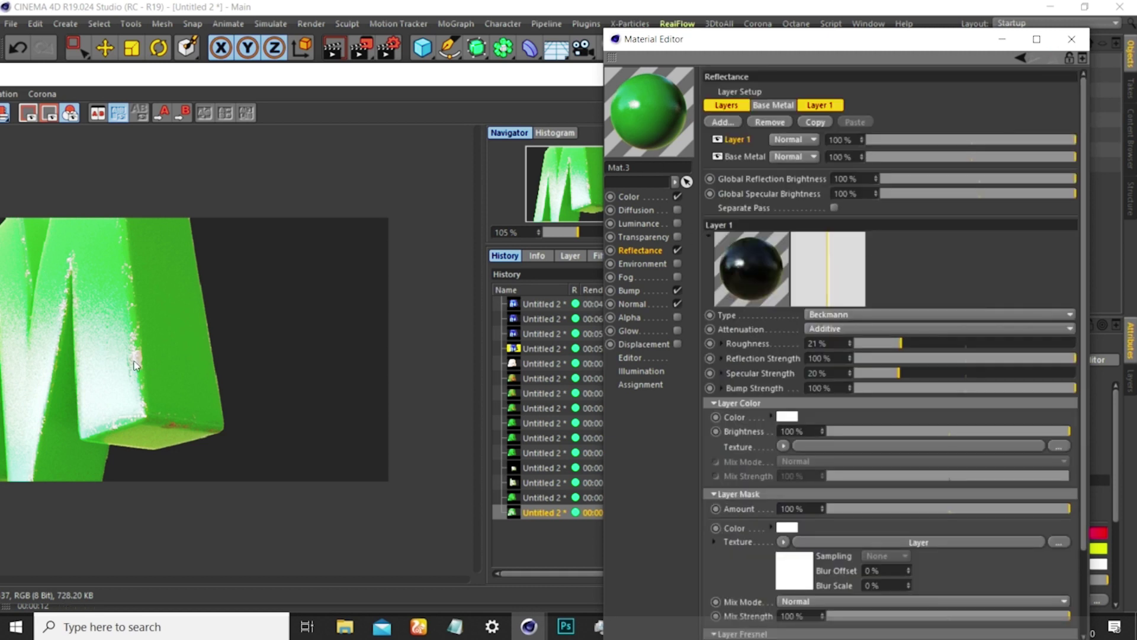
- Render the M with the masked reflectance layer and compare it with the previous image in the render history
mouse_move(795, 50)
mouse_down()
mouse_move(776, 45)
mouse_move(803, 45)
mouse_up()
click(383, 323)
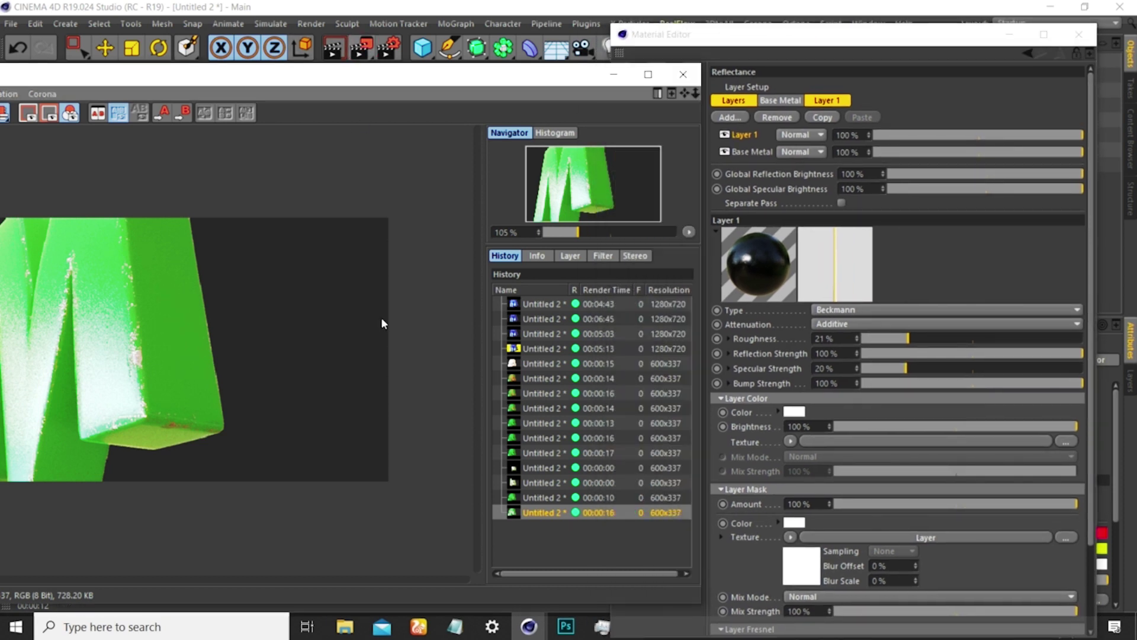
key(shift+r)
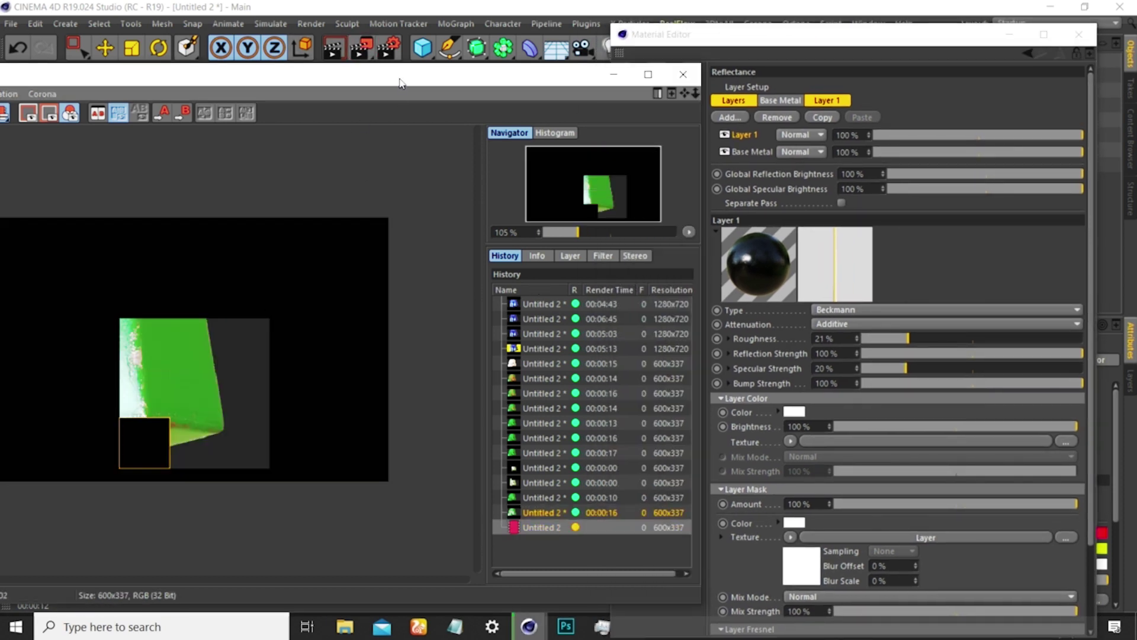
drag(400, 83, 515, 66)
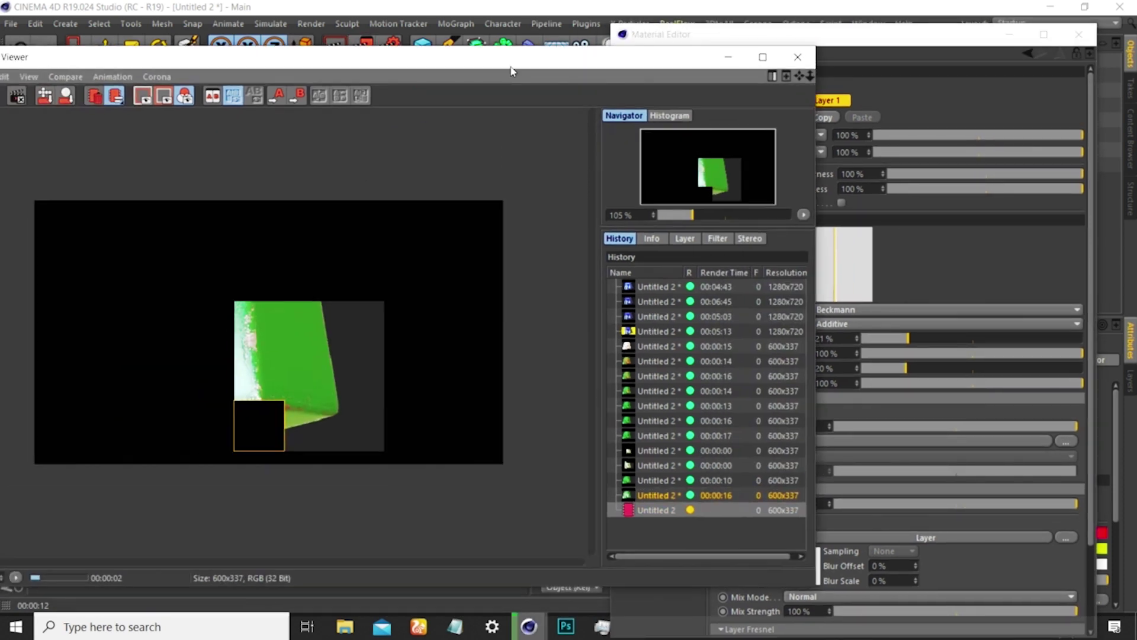
click(654, 495)
click(653, 507)
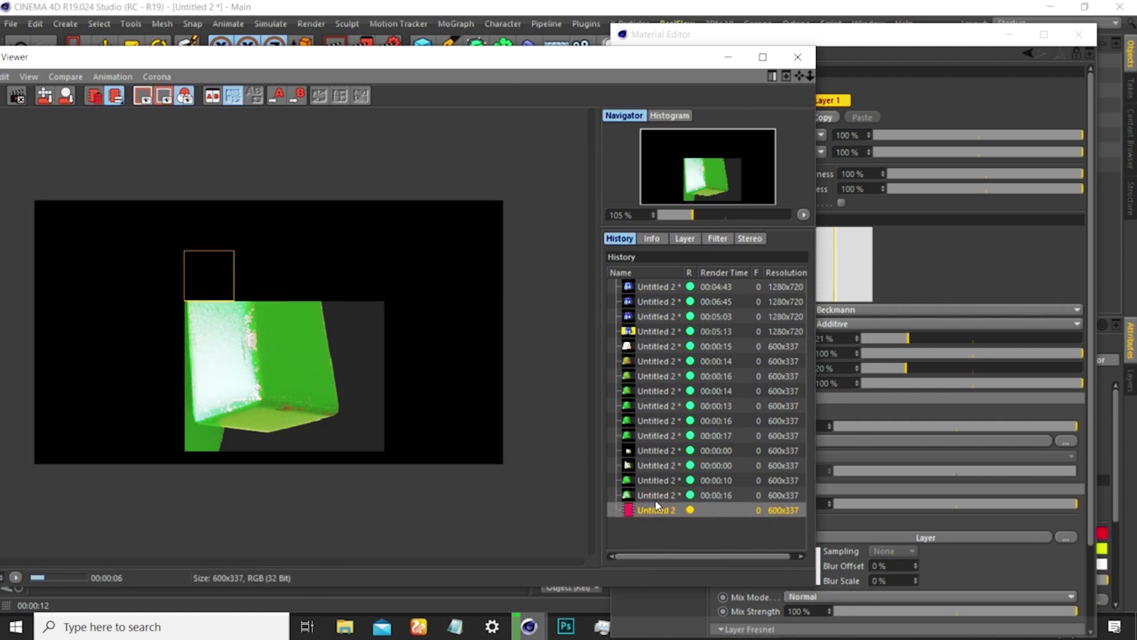
click(655, 496)
click(656, 506)
click(655, 496)
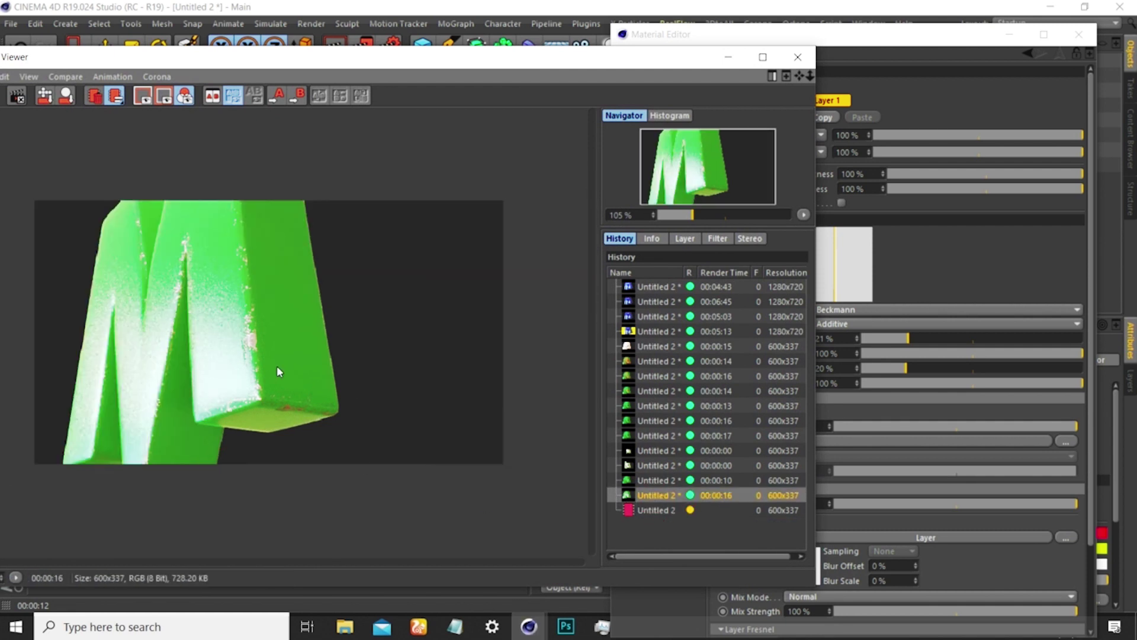
click(650, 509)
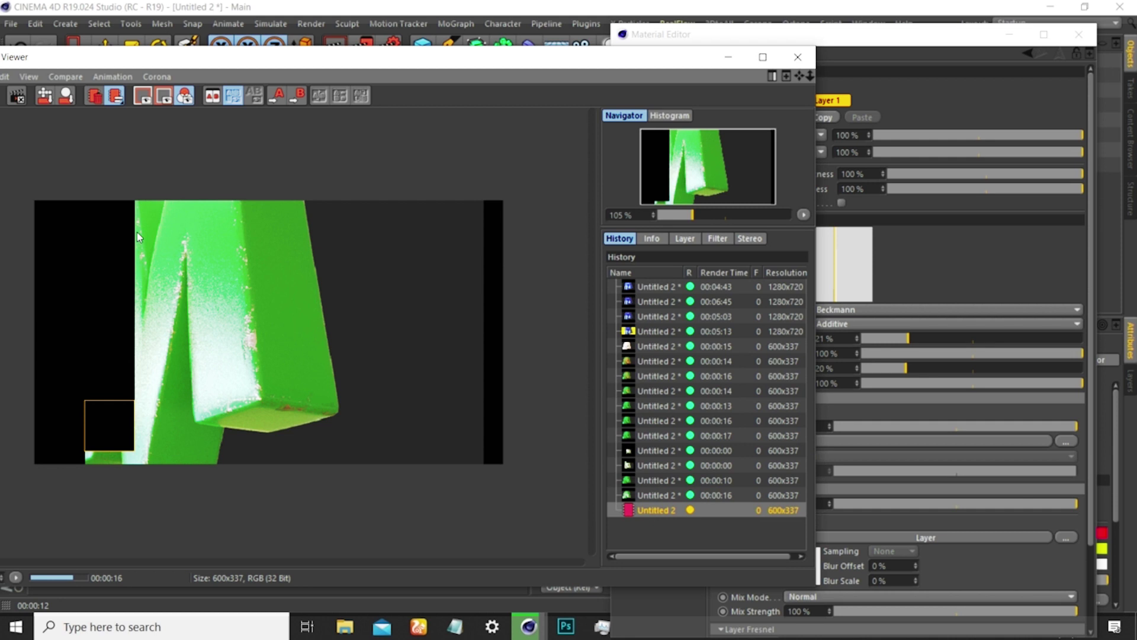
- Rename Reflectance Layer 1 to Paint and set its roughness to 25 %
click(887, 40)
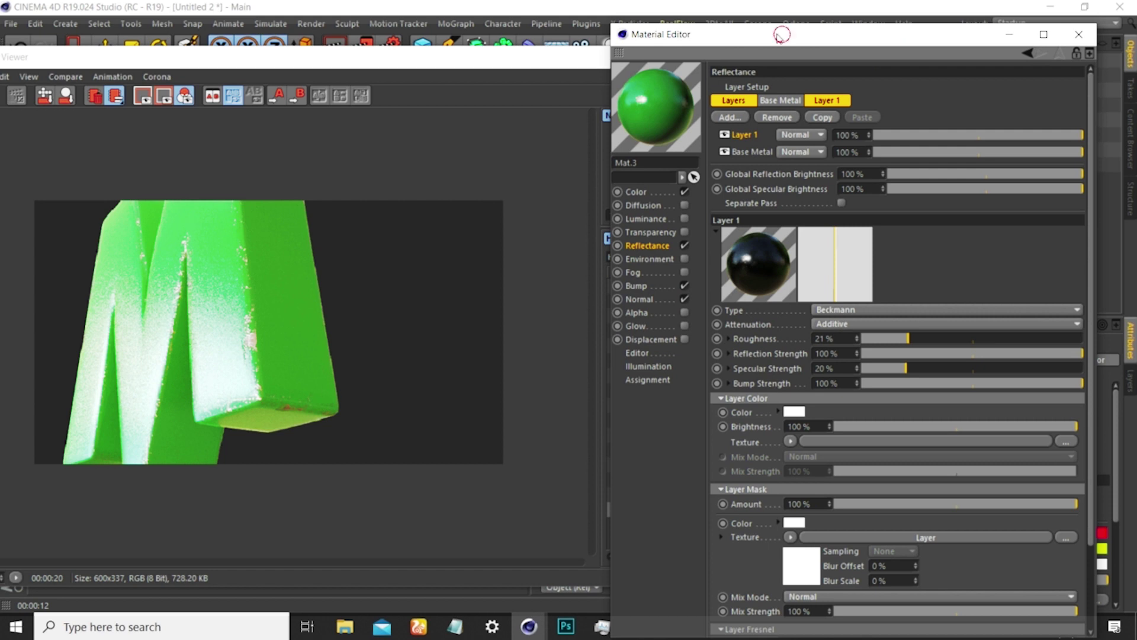
drag(782, 34, 767, 32)
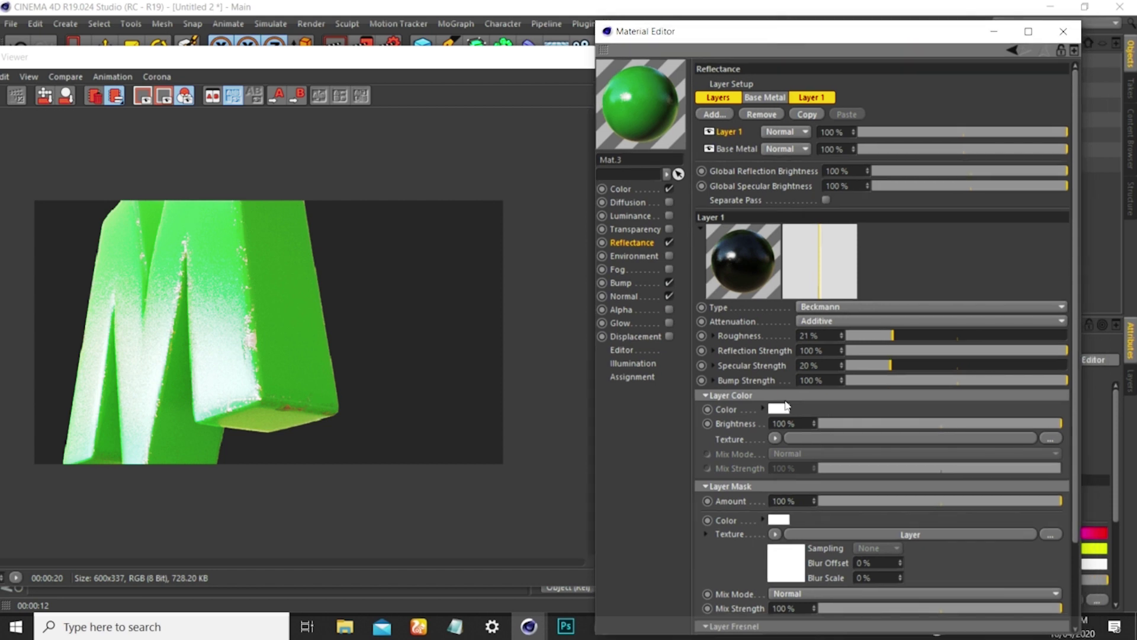
double_click(729, 132)
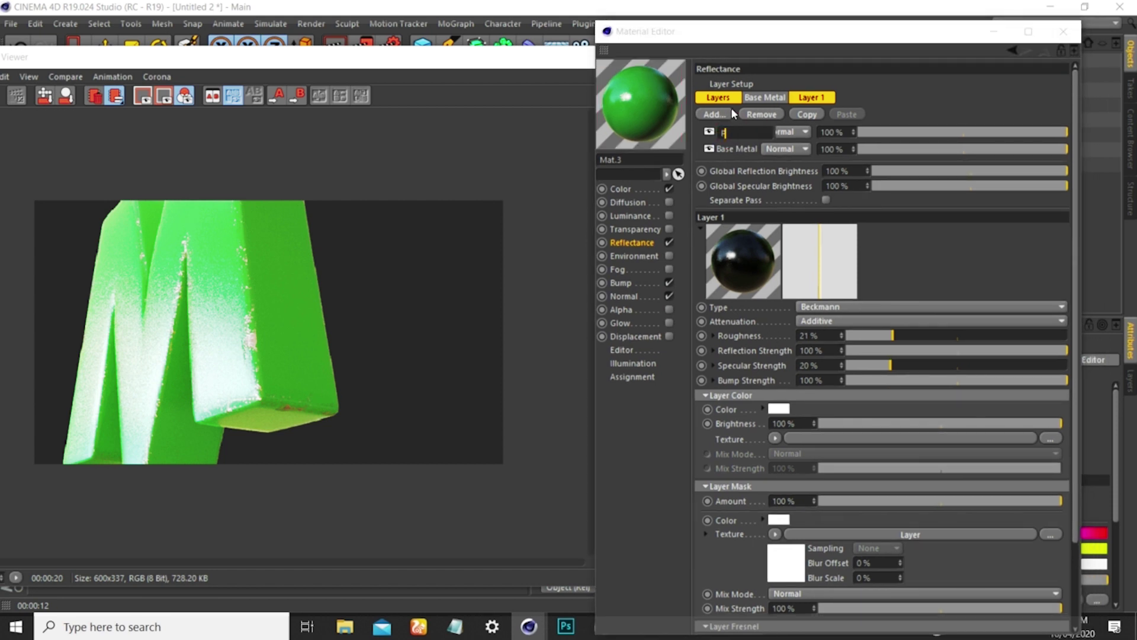
text(Paint)
key(Return)
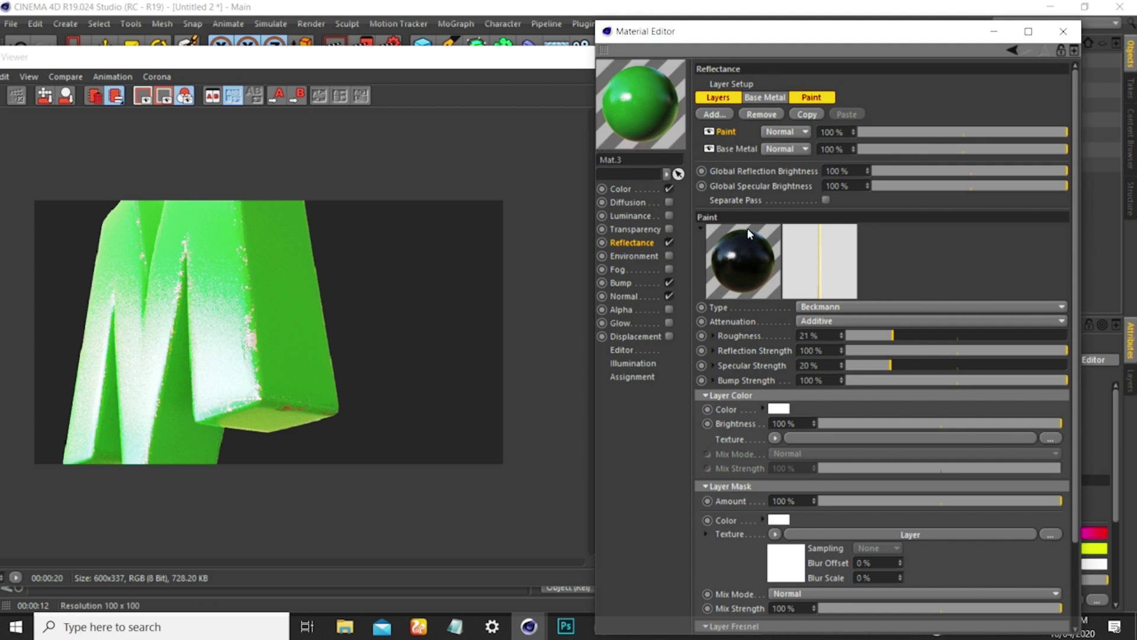
drag(900, 337, 902, 336)
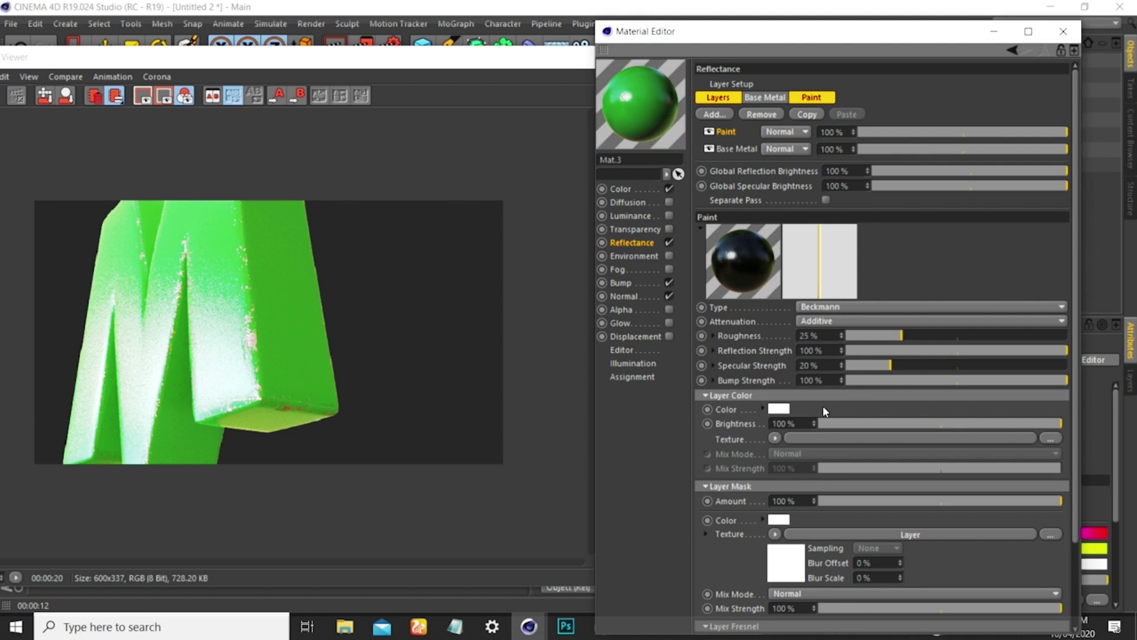
- Load Fingerprints004_OVERLAY_VAR2_HIRES from the POLIIGON Surface Imperfections Fingerprints folder as the Paint layer's roughness texture
click(714, 336)
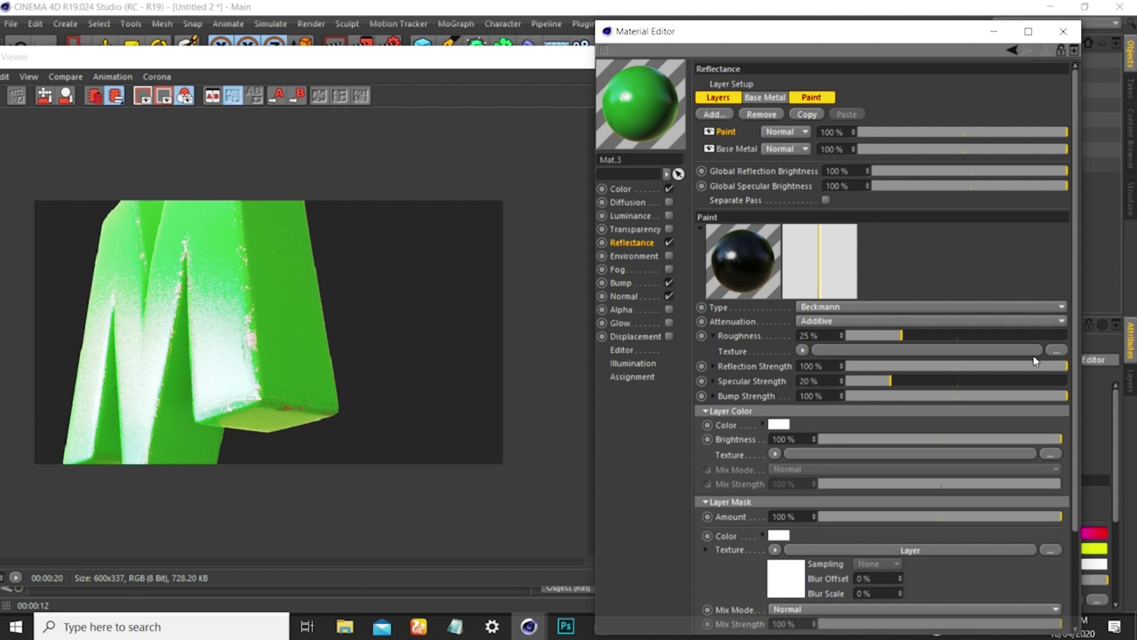
click(1054, 350)
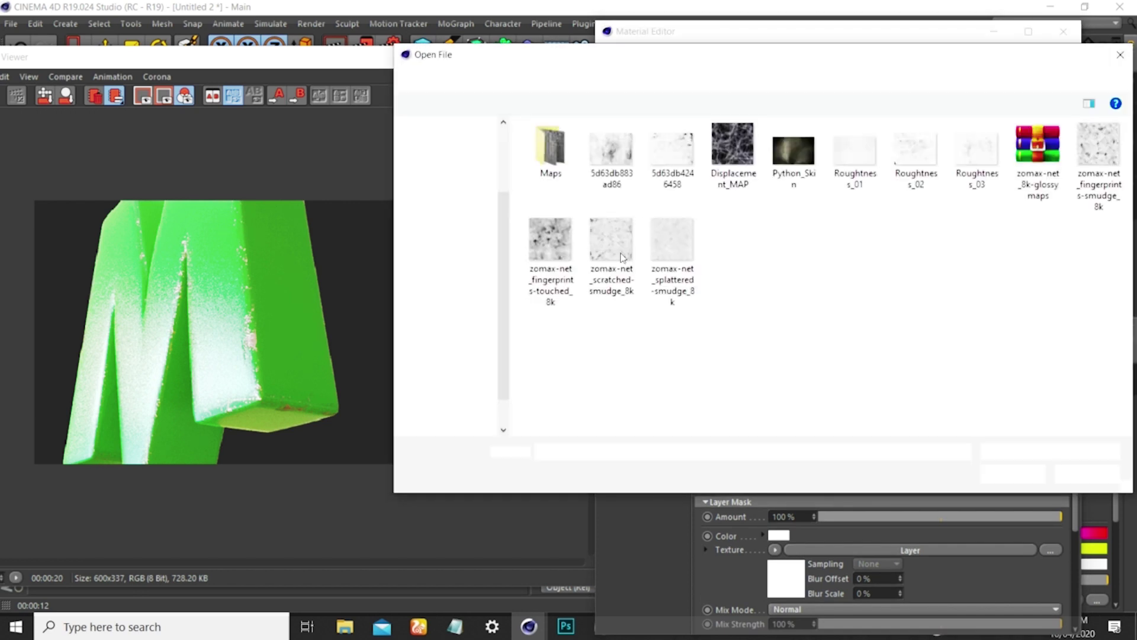
click(619, 155)
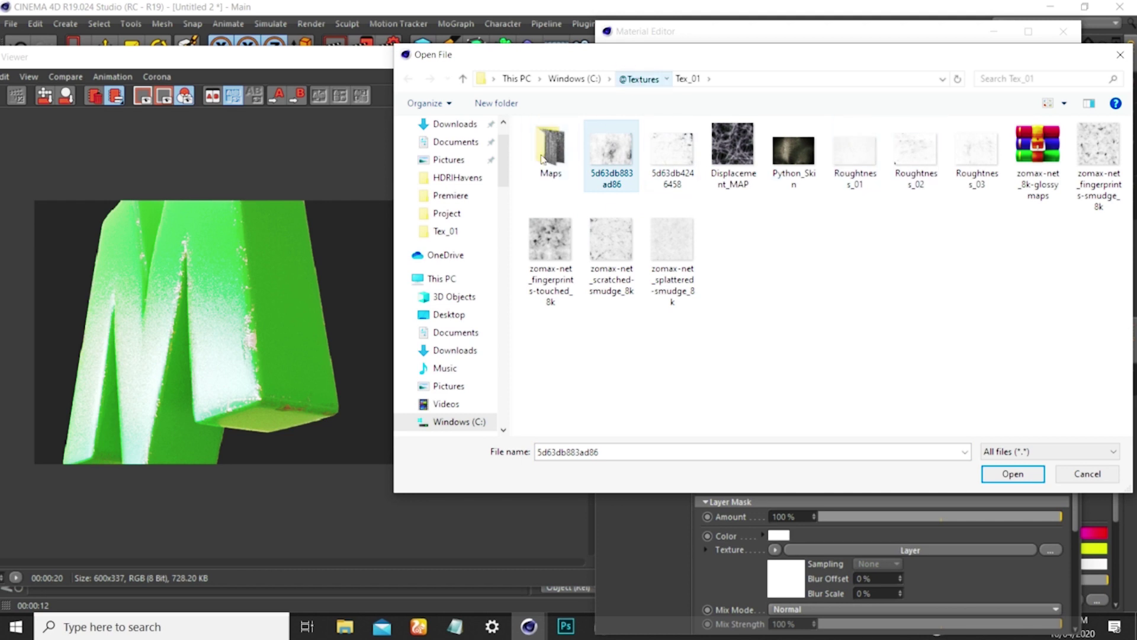
click(638, 78)
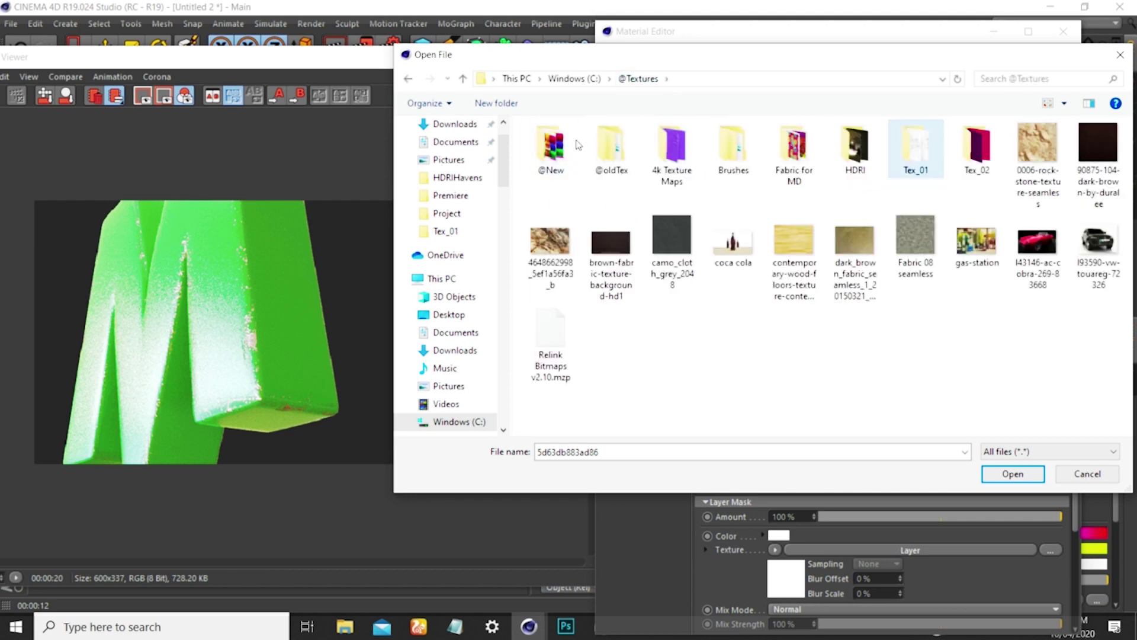
double_click(619, 155)
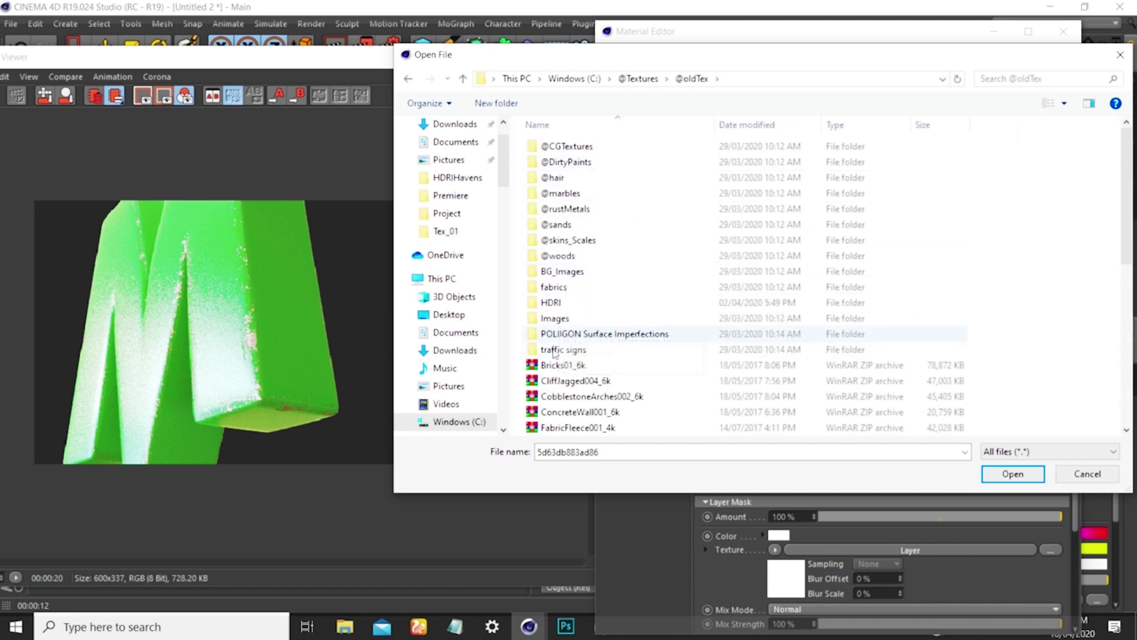
double_click(563, 335)
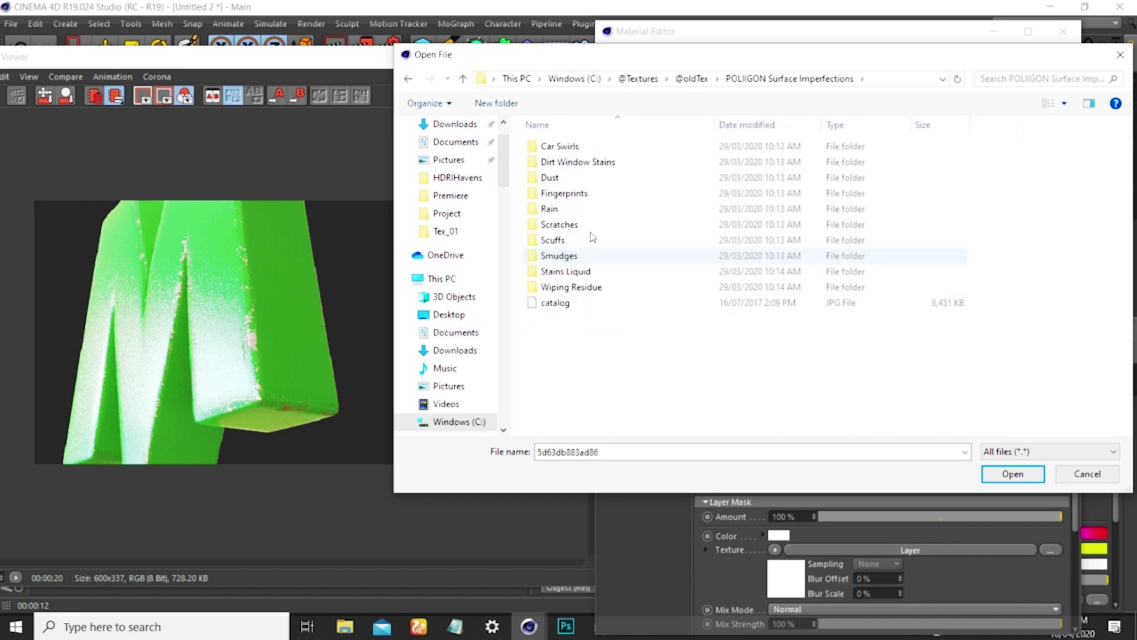
double_click(554, 193)
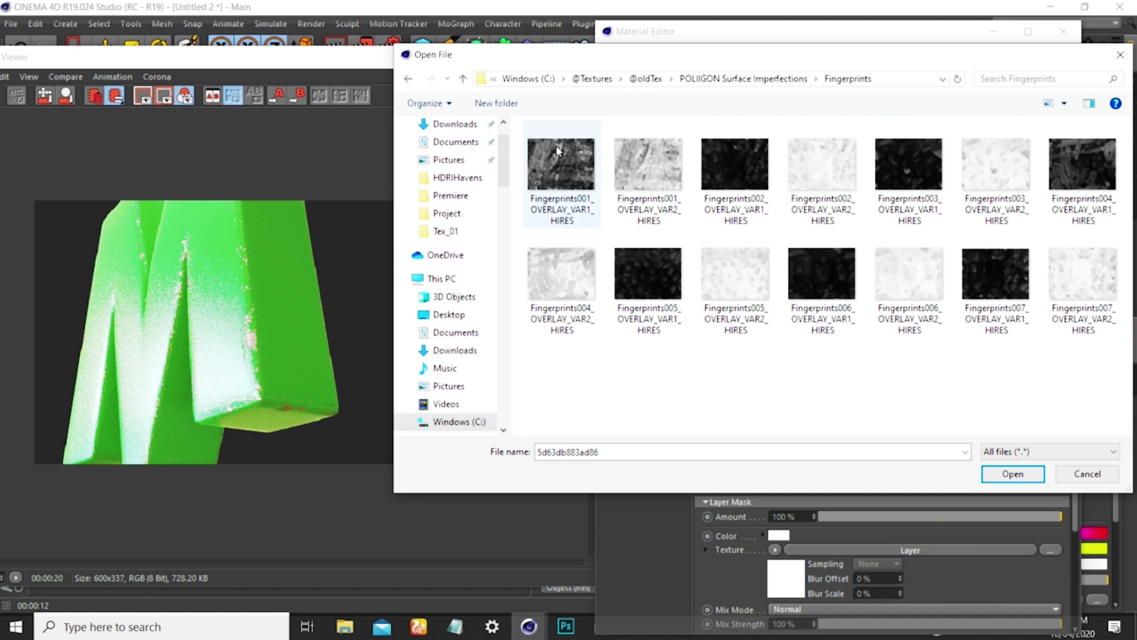
click(555, 281)
click(1010, 472)
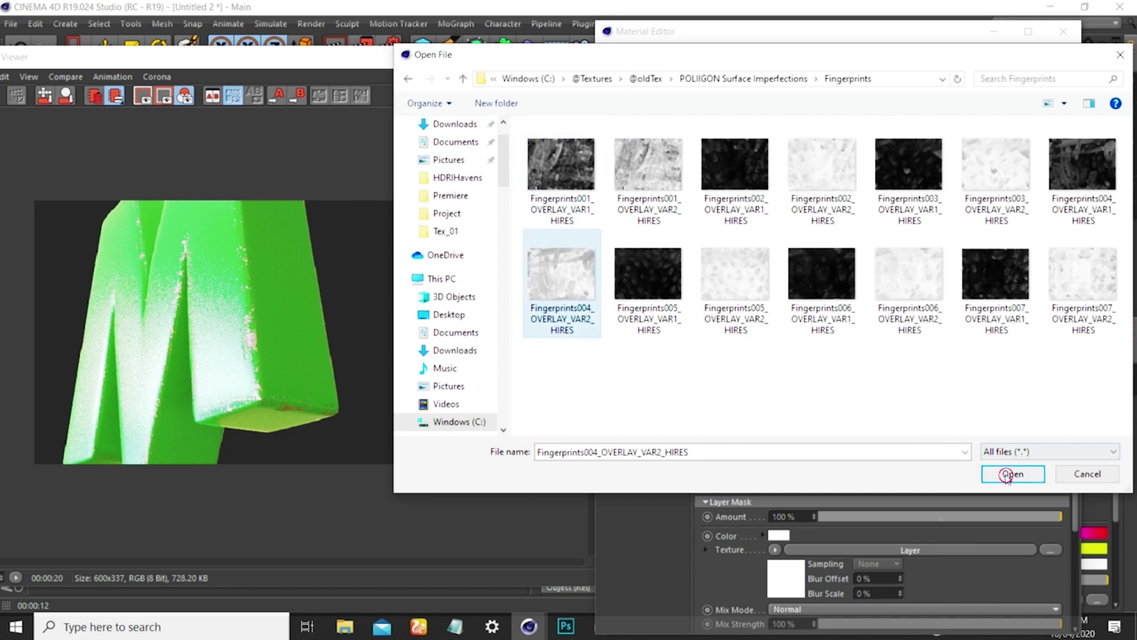
click(659, 363)
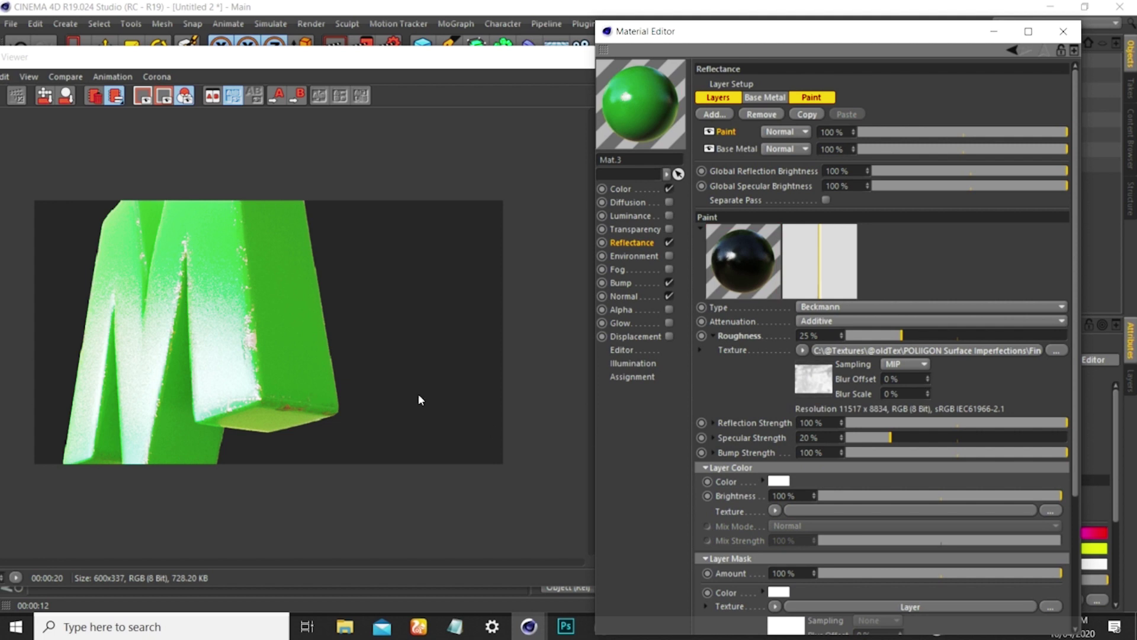
- Render the M with the fingerprint roughness texture and place the image beside the material settings
drag(464, 60, 474, 297)
drag(482, 252, 518, 75)
click(360, 46)
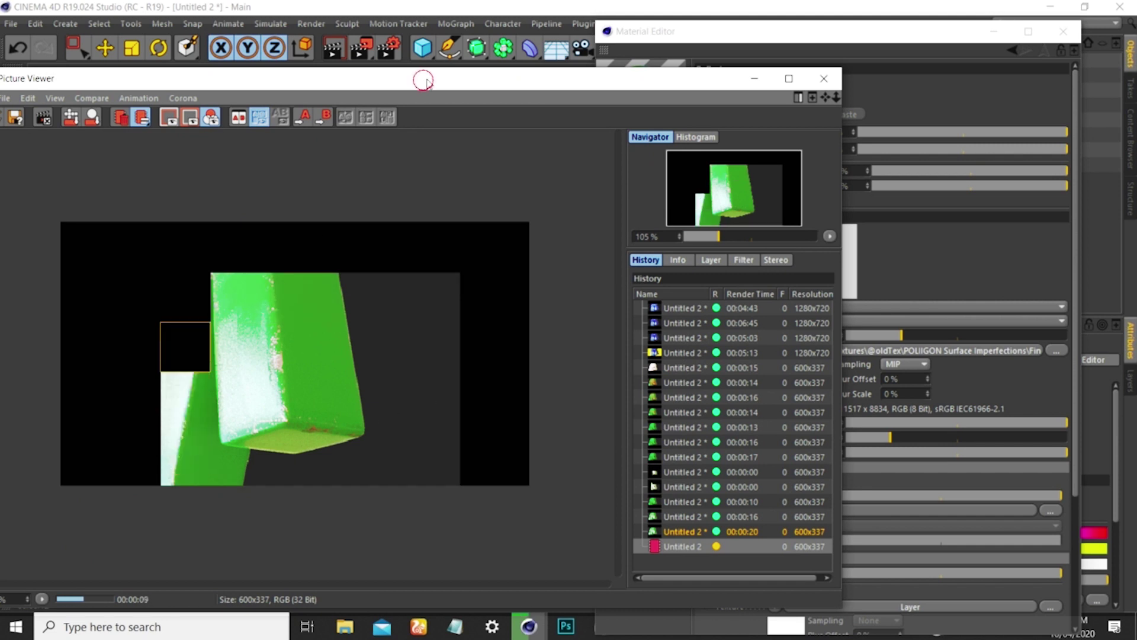
drag(421, 76, 442, 84)
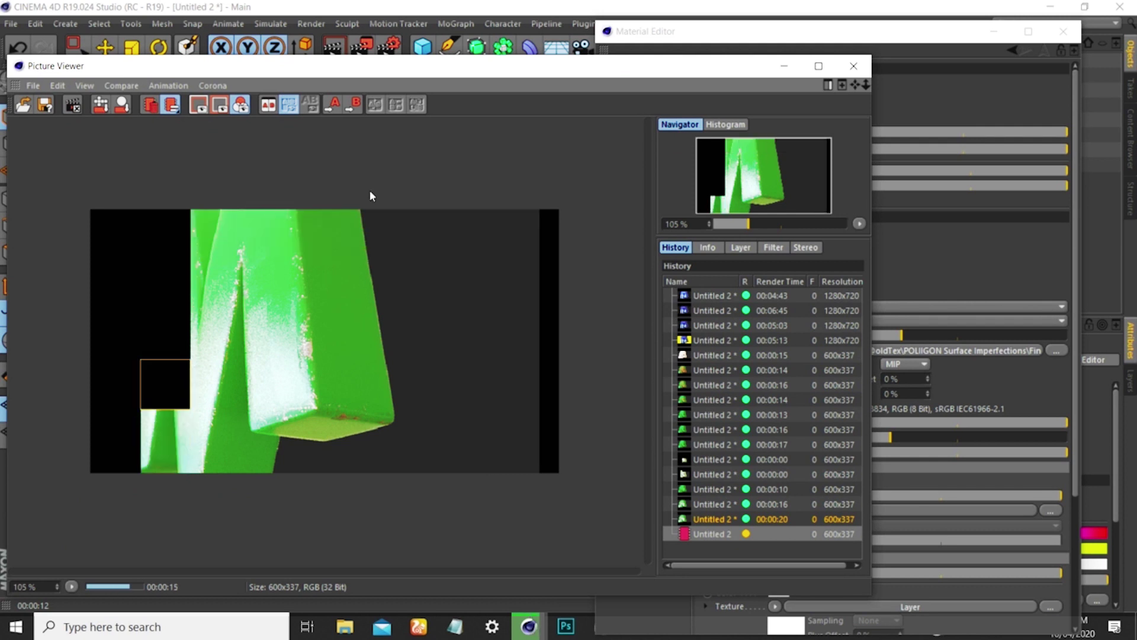
drag(460, 67, 382, 67)
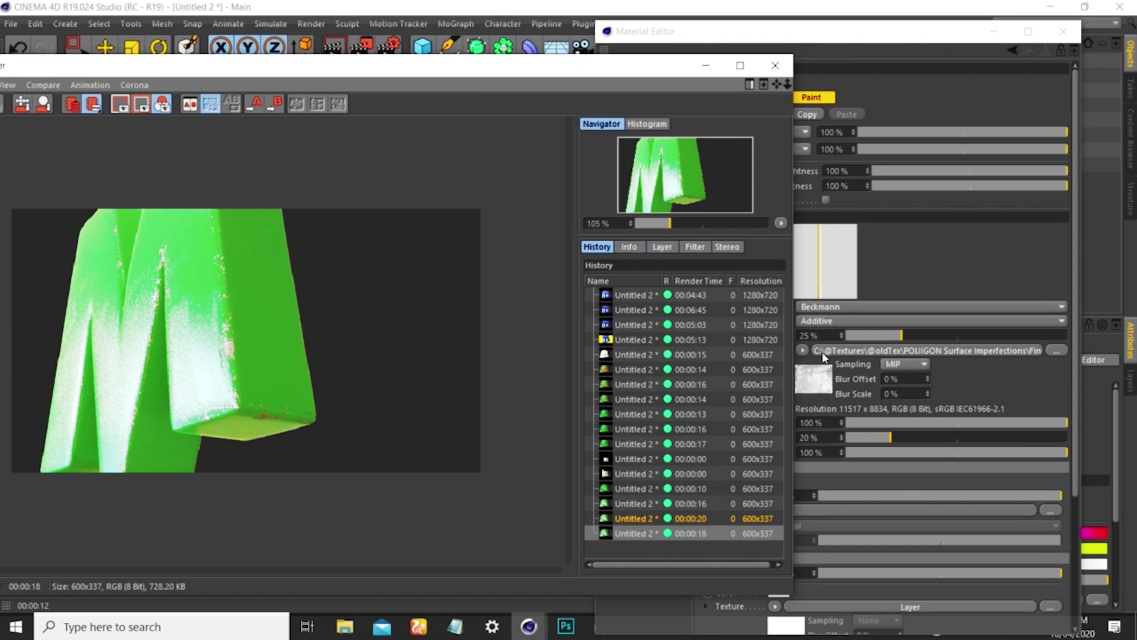
- Wrap the Paint layer's fingerprint roughness texture in a Colorizer shader and remove the red middle knot from its gradient
click(803, 350)
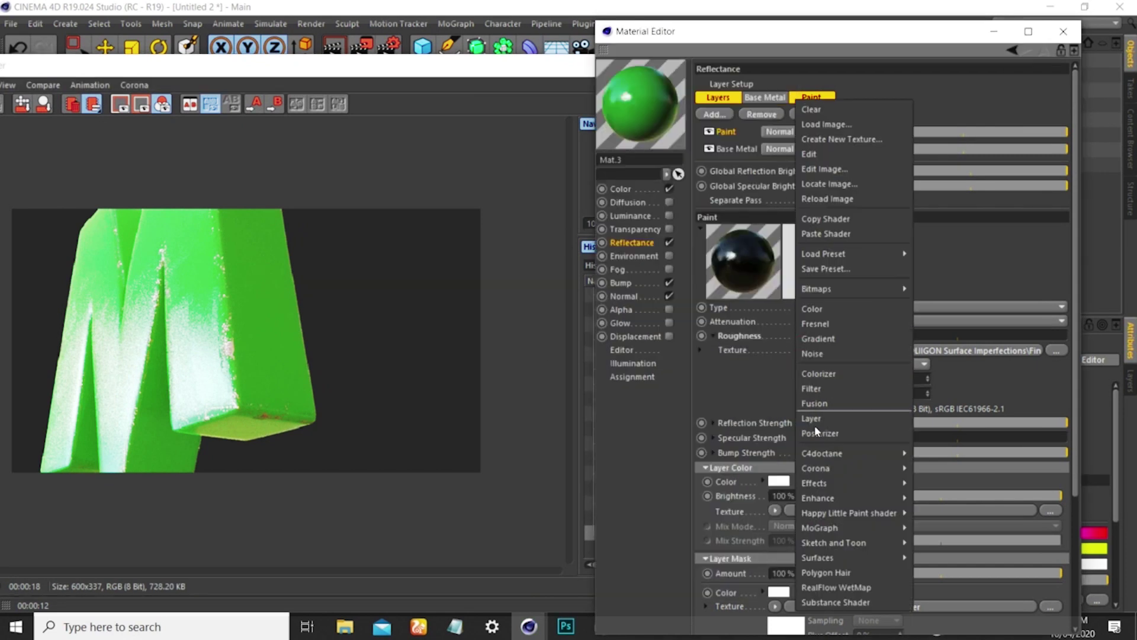
click(822, 374)
click(814, 379)
click(917, 299)
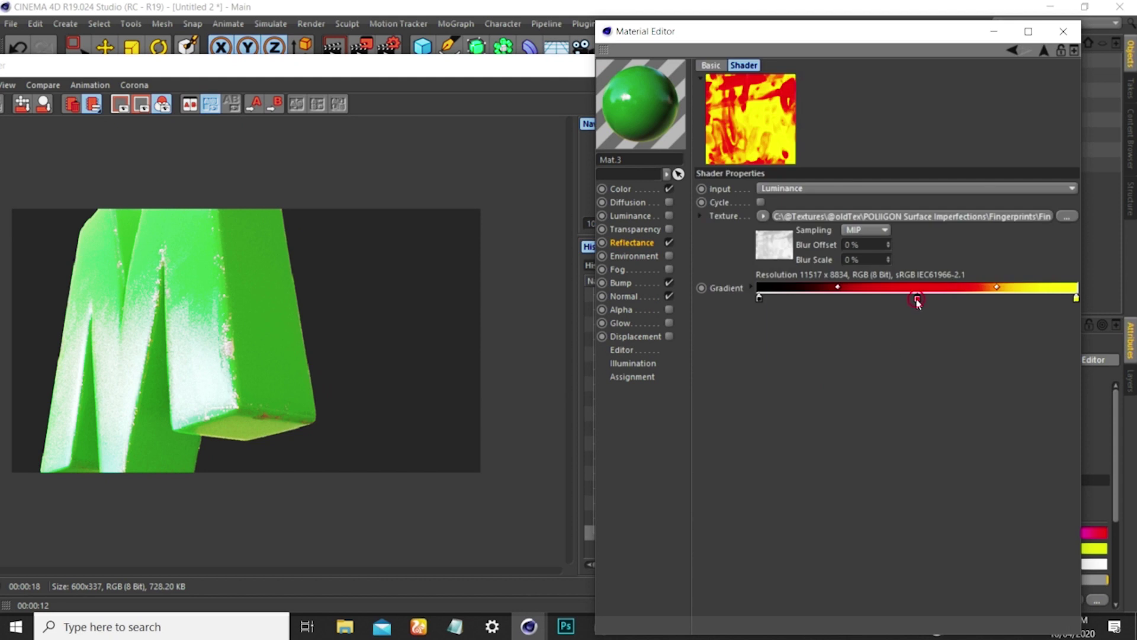
drag(917, 296, 904, 353)
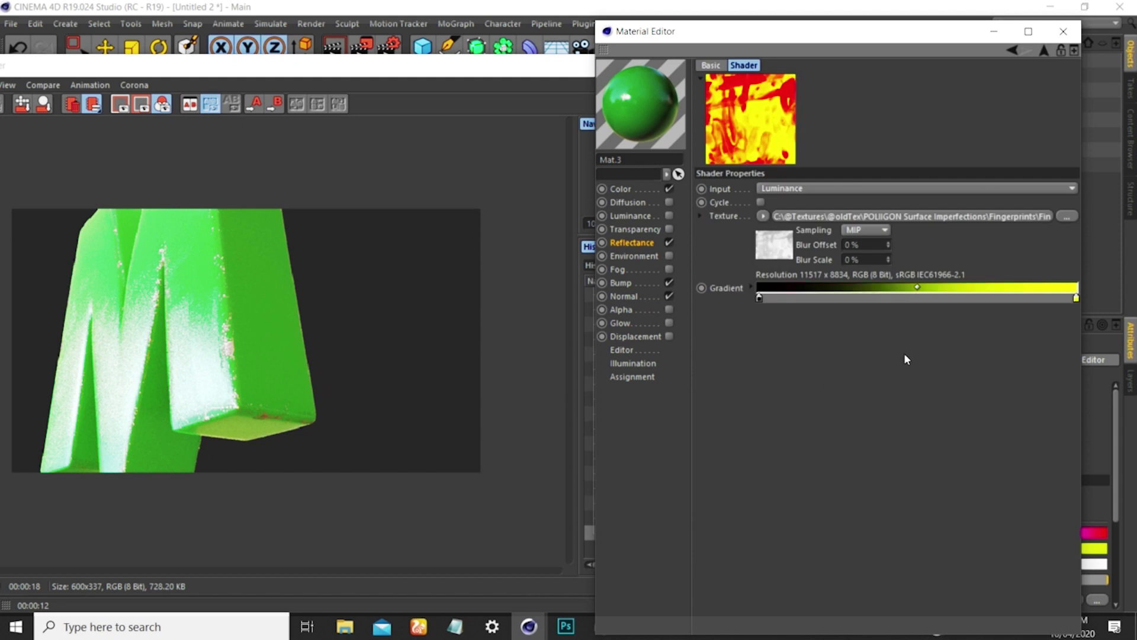
- Turn the Colorizer gradient's yellow end knot white by setting its saturation to 0 %
double_click(1078, 300)
drag(1056, 314, 925, 322)
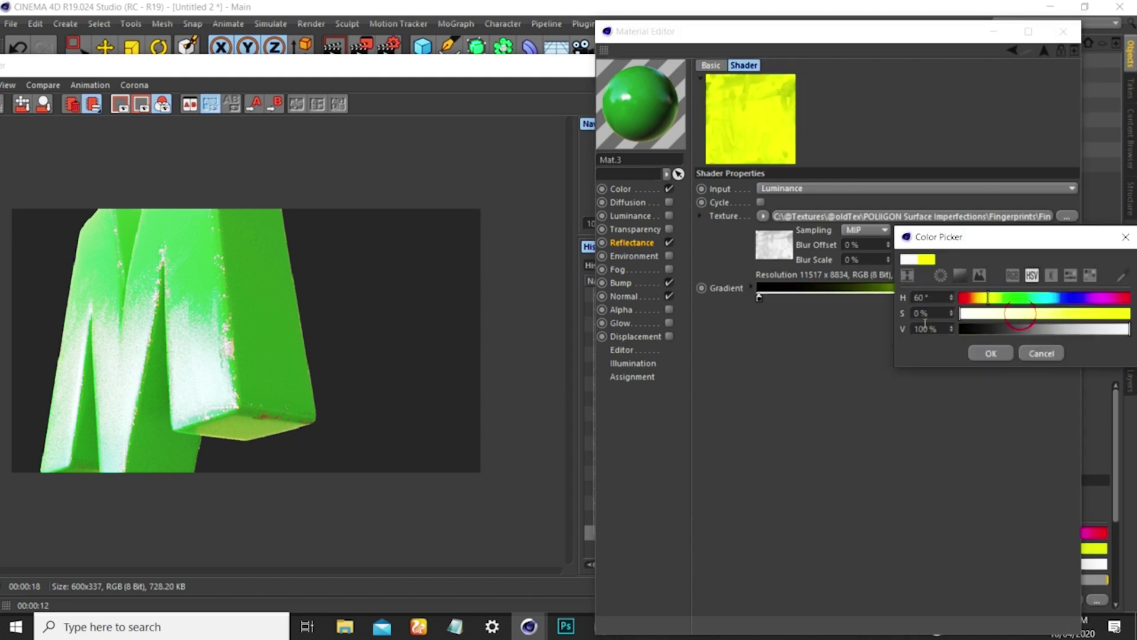
click(995, 351)
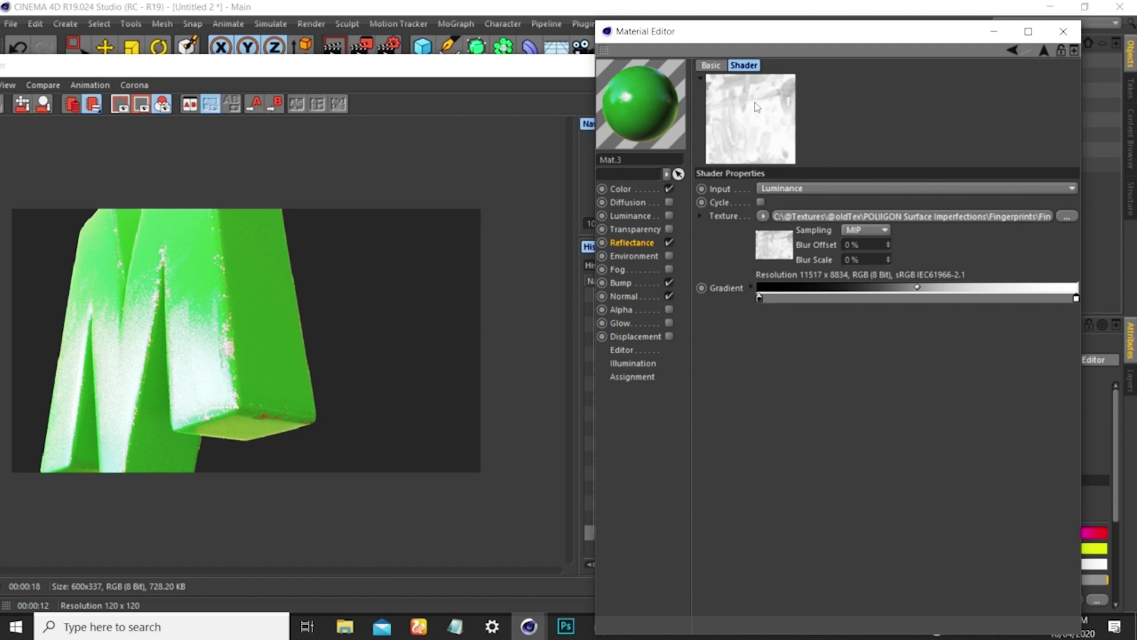
- Lighten the Colorizer gradient's black start knot to a mid grey with a value of 47 %
double_click(759, 300)
drag(808, 333, 782, 333)
click(731, 353)
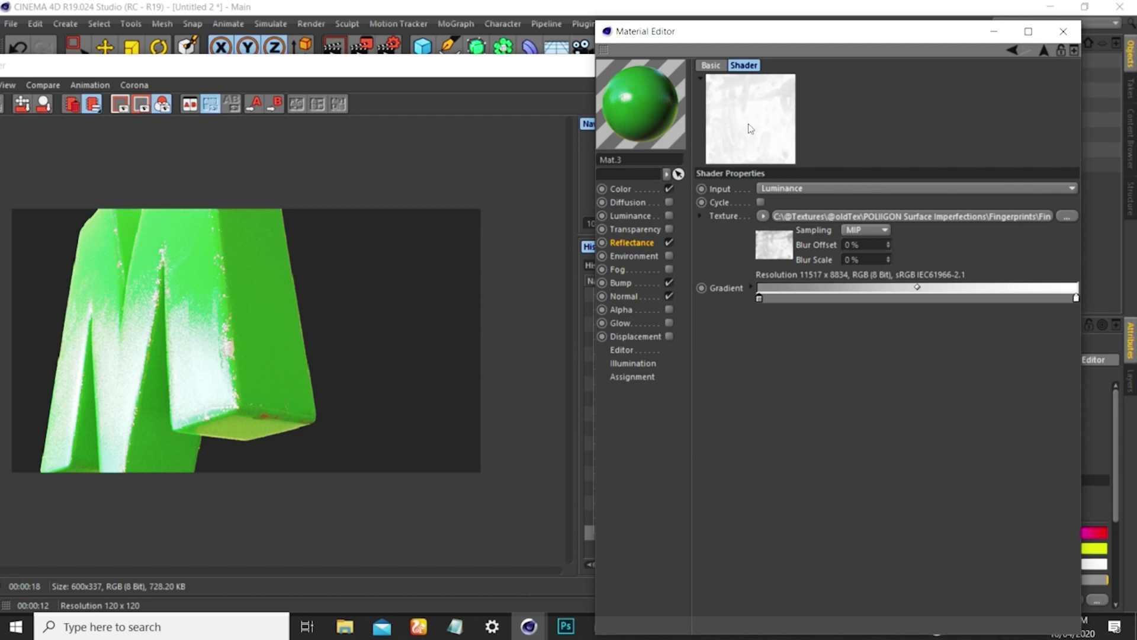
- Darken the Colorizer gradient's grey start knot to a very dark grey
double_click(759, 299)
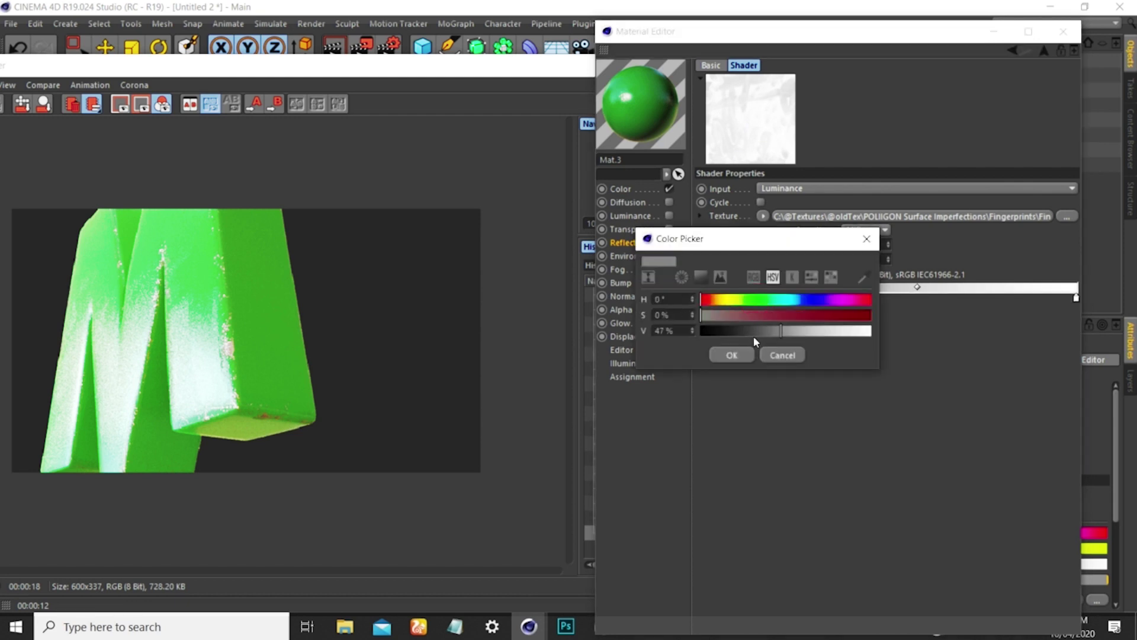
drag(763, 332, 726, 333)
click(726, 355)
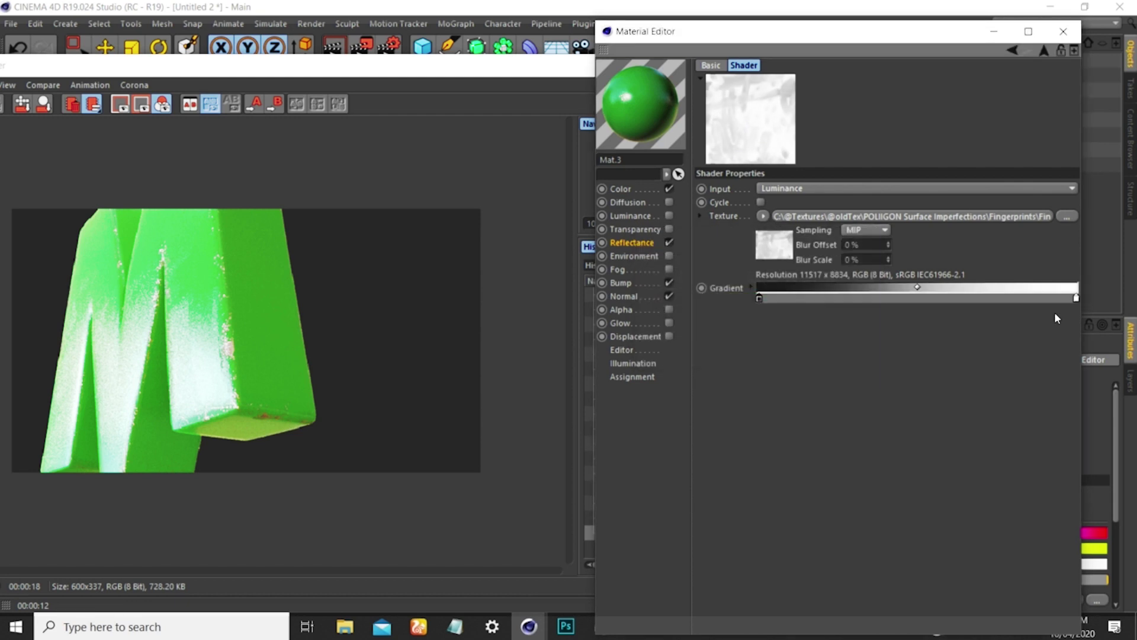
- Set the gradient's white end knot to 62 % value and move the dark knot to just before the gradient's midpoint
double_click(1075, 301)
drag(1083, 332, 1064, 332)
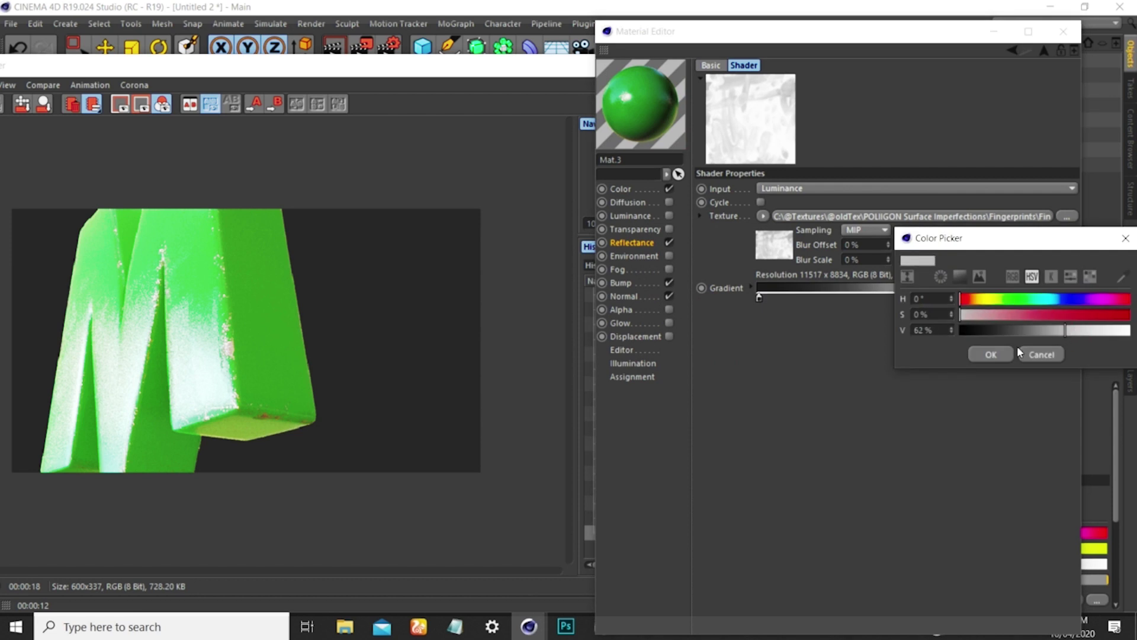
click(998, 354)
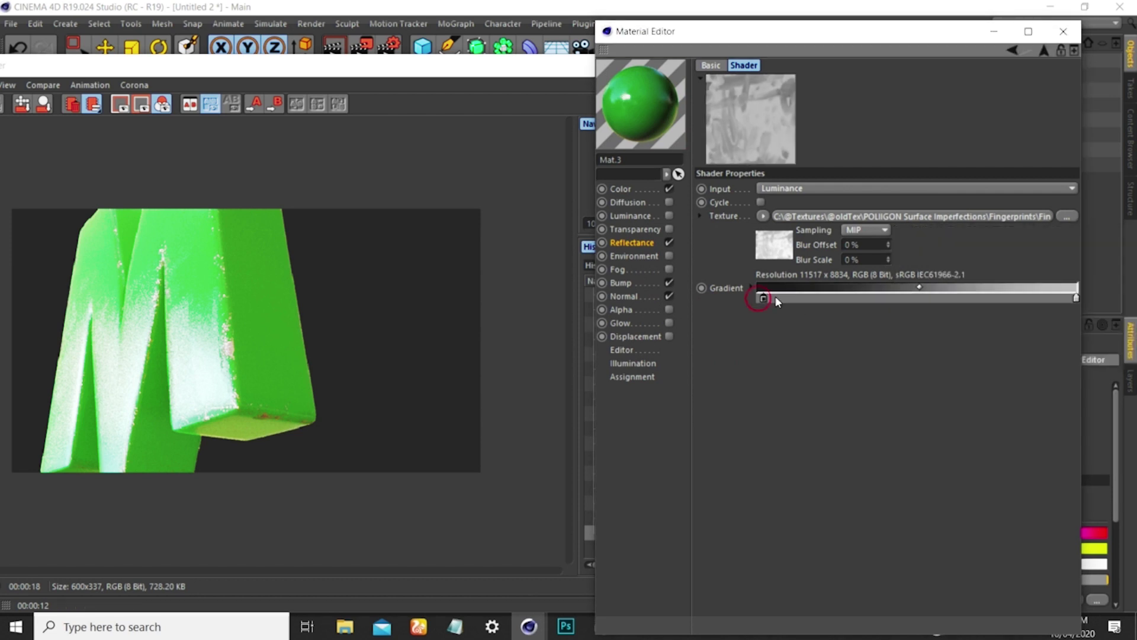
drag(777, 301, 890, 297)
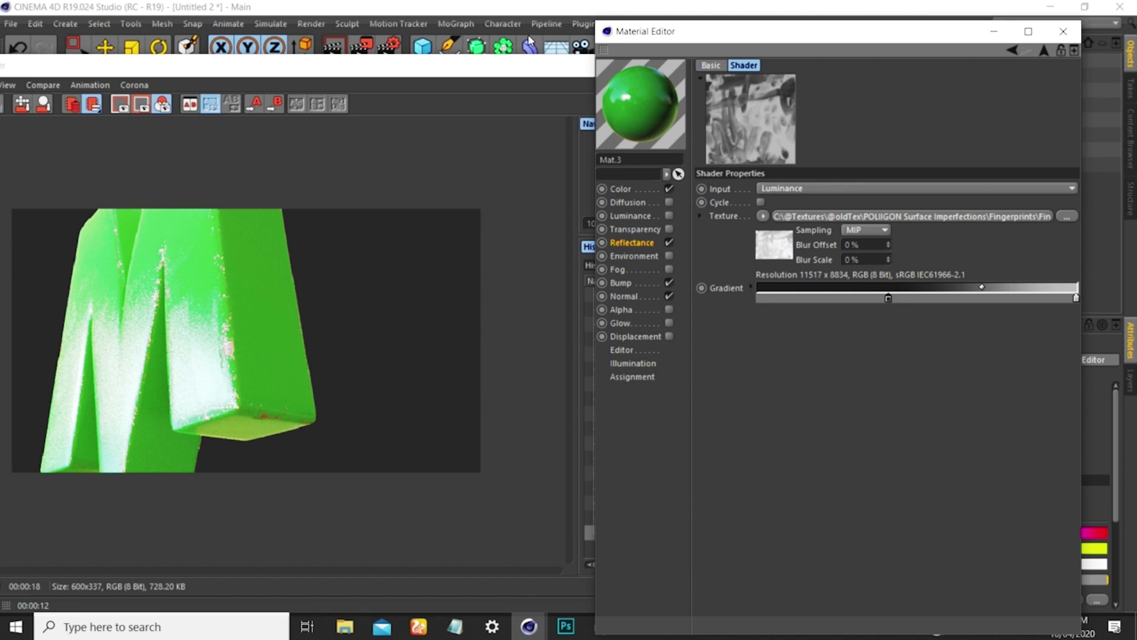
- Render the M with the Colorizer roughness and compare it with the previous image in the render history
click(362, 45)
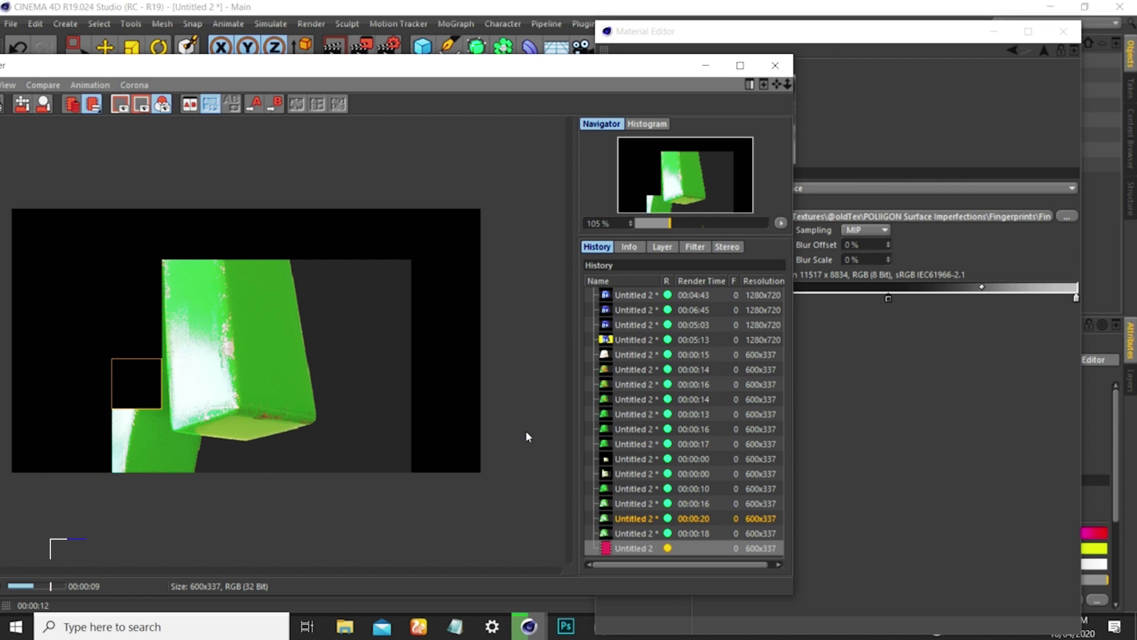
click(632, 548)
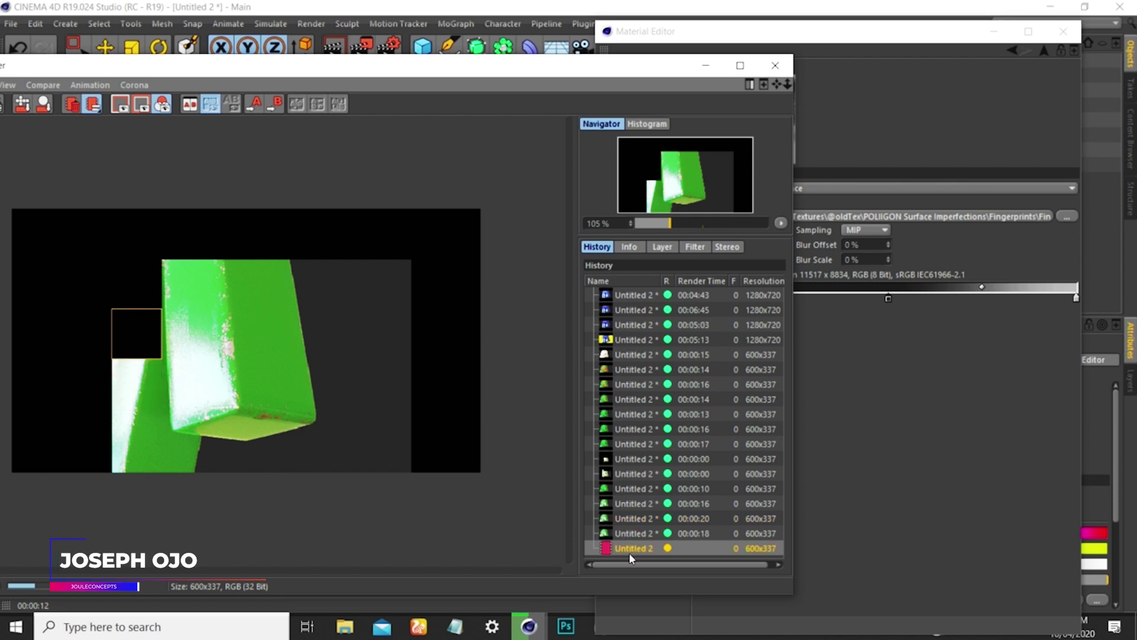
click(630, 534)
click(629, 549)
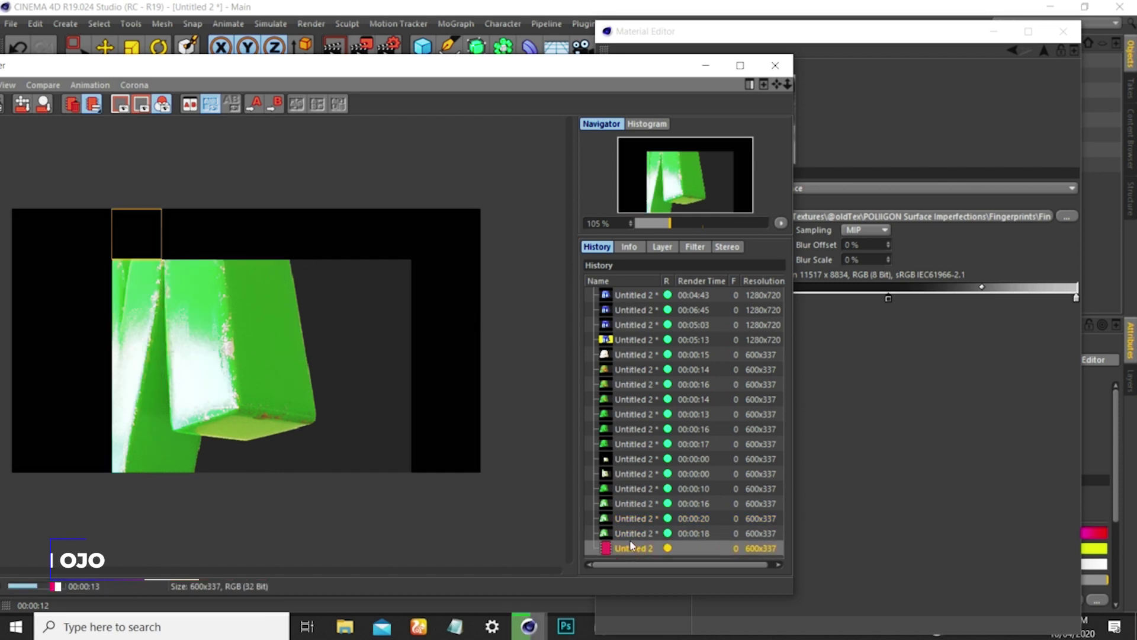
click(631, 535)
click(632, 548)
click(632, 534)
click(633, 548)
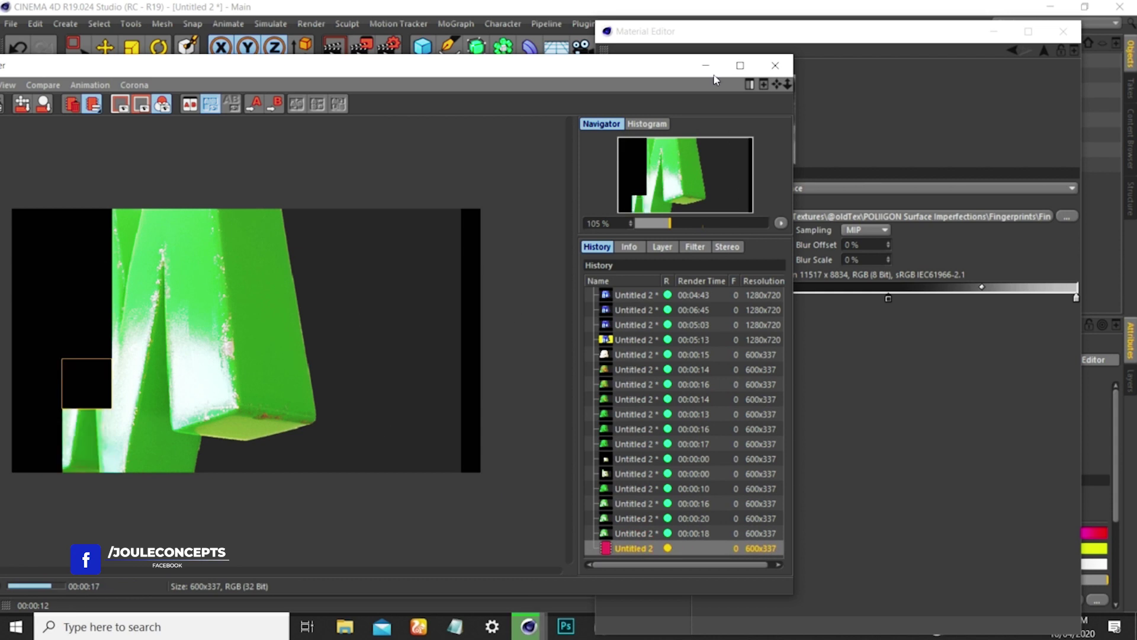
- Examine the finished render of the M up close at 177 % for fingerprint and edge-wear detail
drag(669, 74, 732, 65)
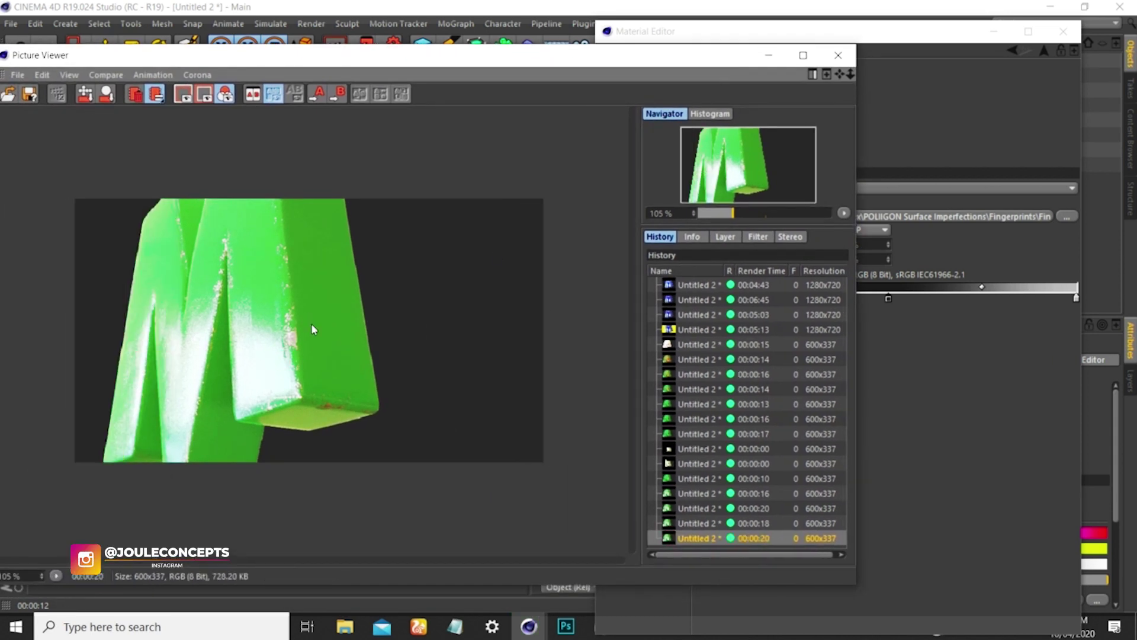
drag(358, 56, 418, 40)
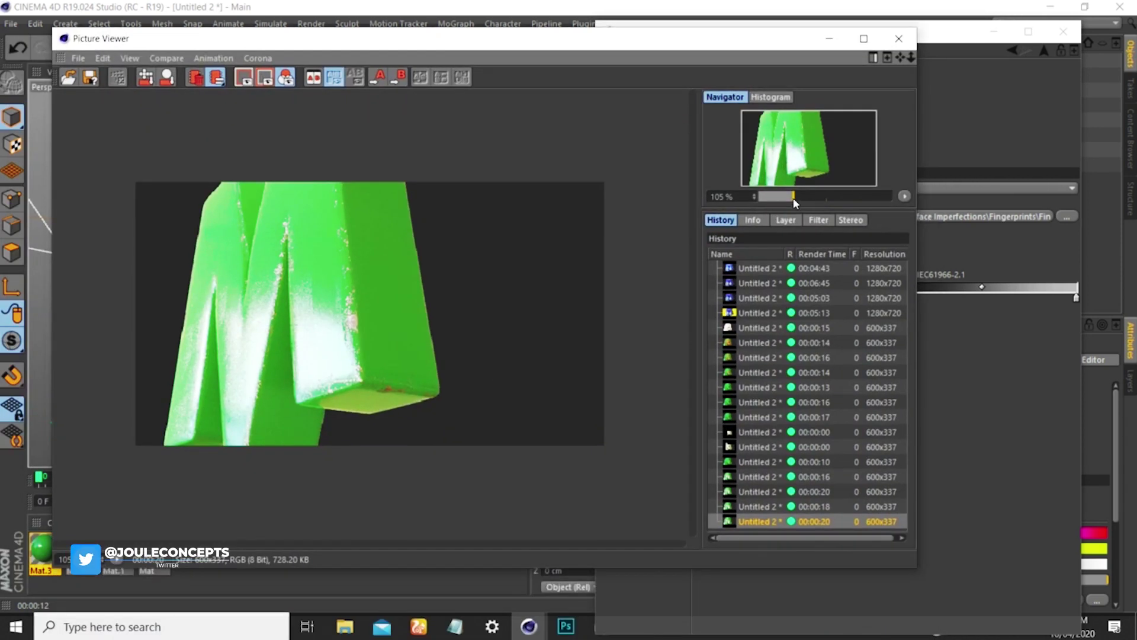
drag(794, 197, 805, 194)
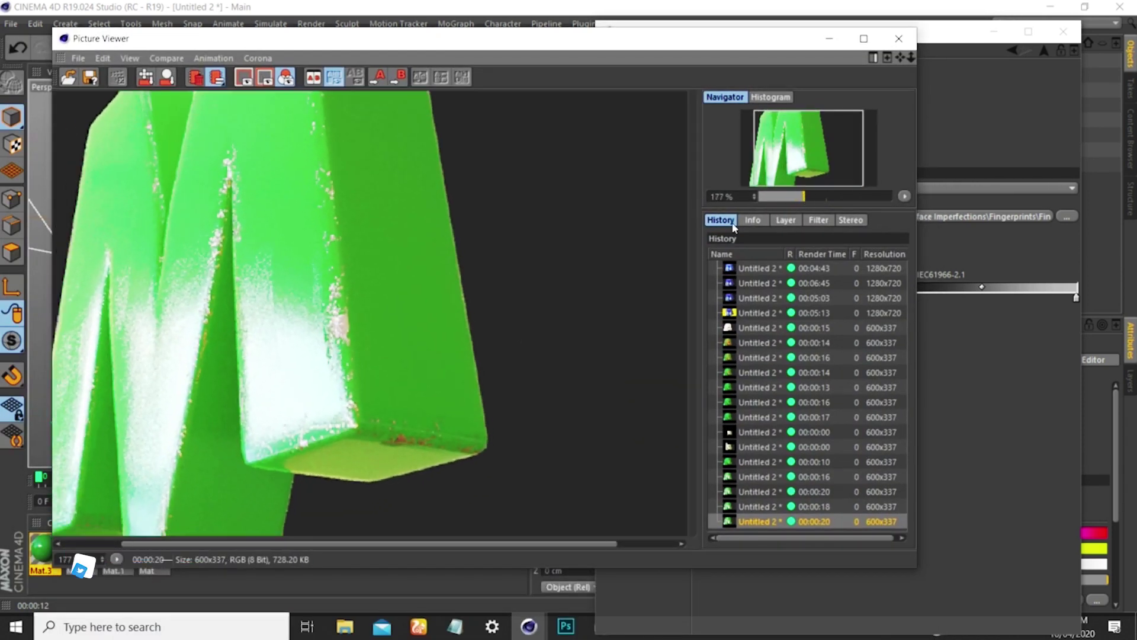
drag(249, 261, 413, 301)
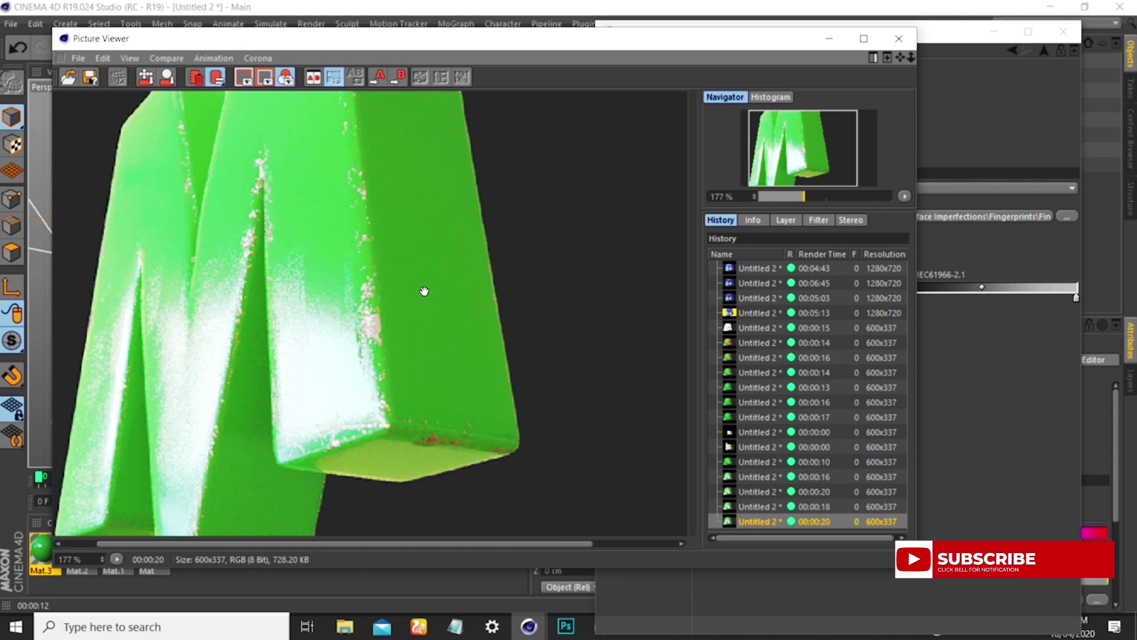
drag(396, 305, 372, 405)
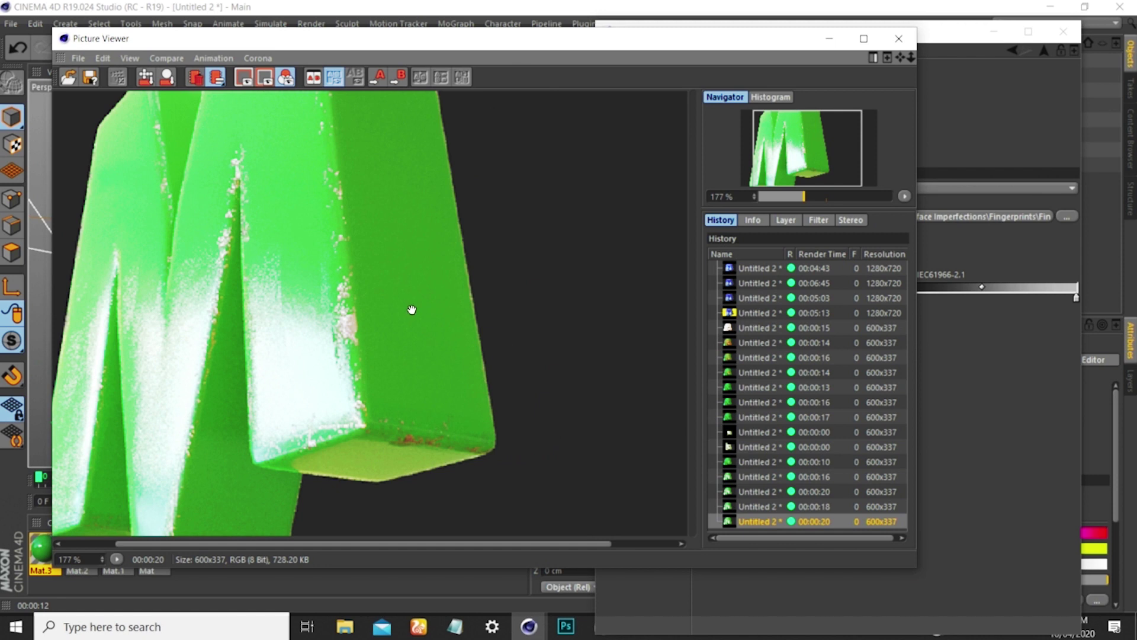
mouse_move(432, 312)
mouse_down()
mouse_move(499, 308)
mouse_move(426, 318)
mouse_up()
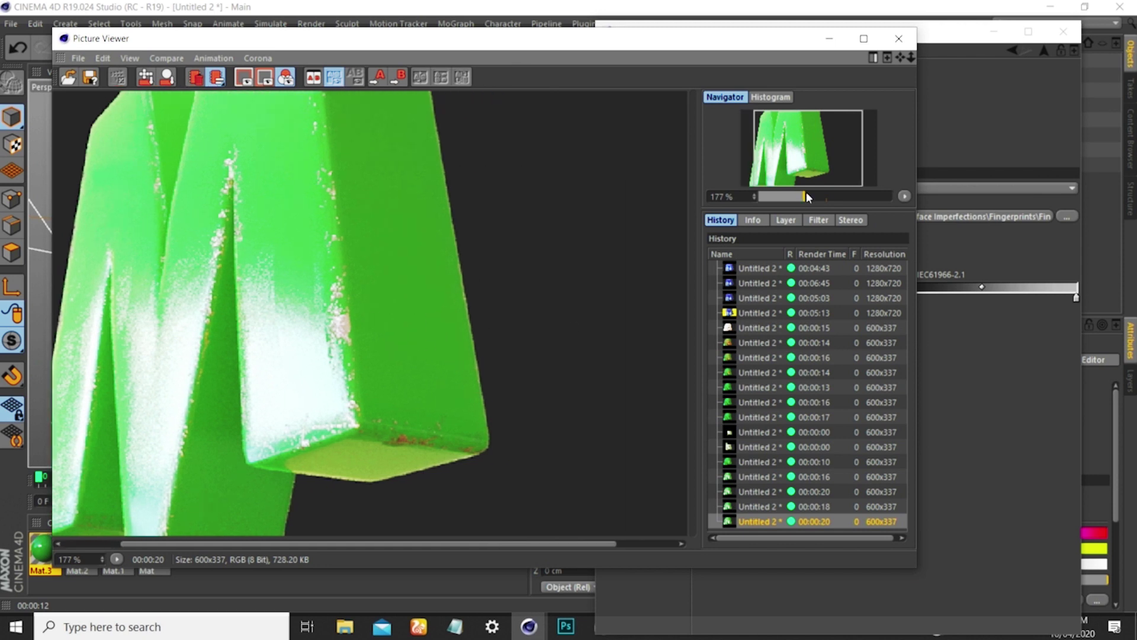
drag(805, 193, 794, 198)
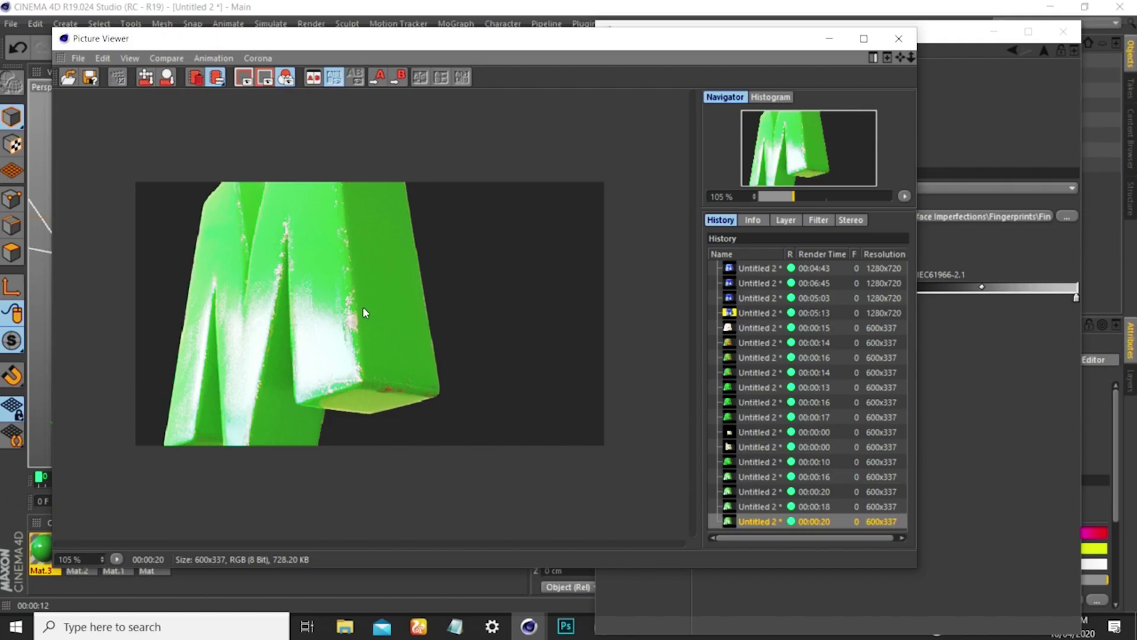